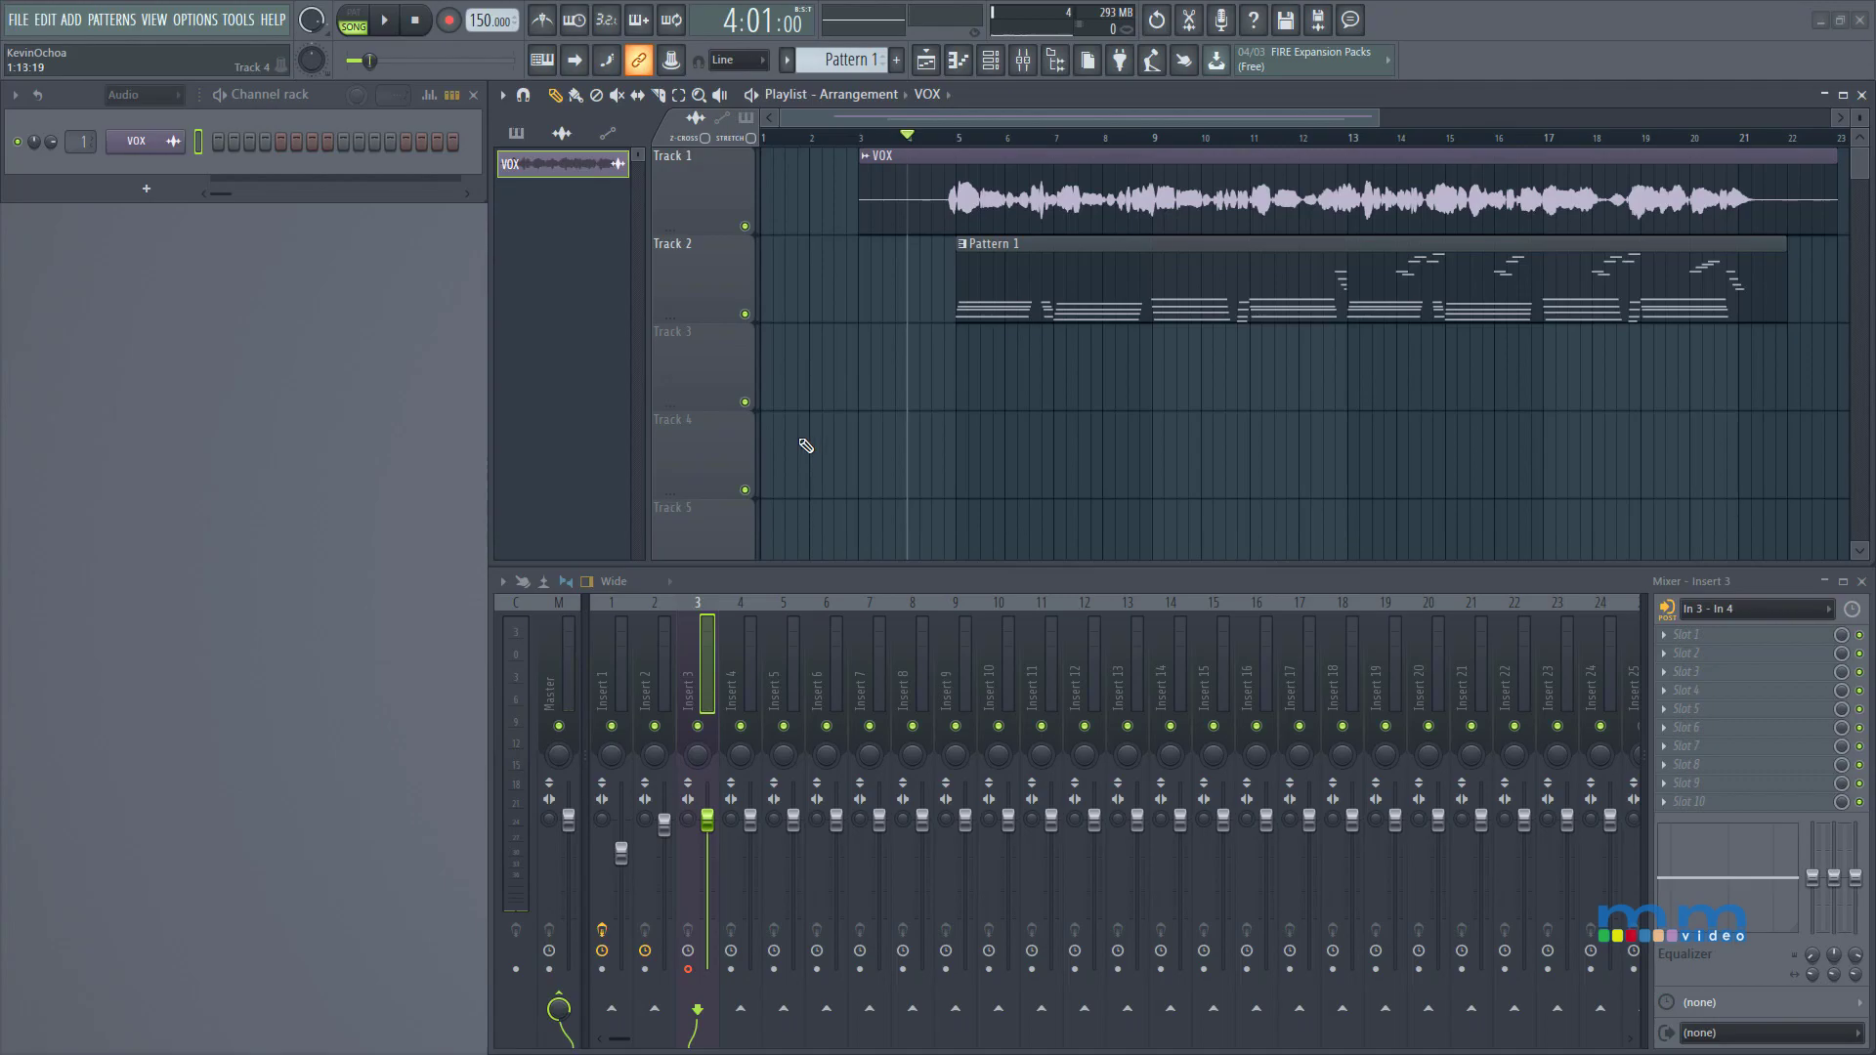
Open the audio settings, choose UMC ASIO Driver as the device and set the sample rate to 44100 Hz.
left_click(192, 23)
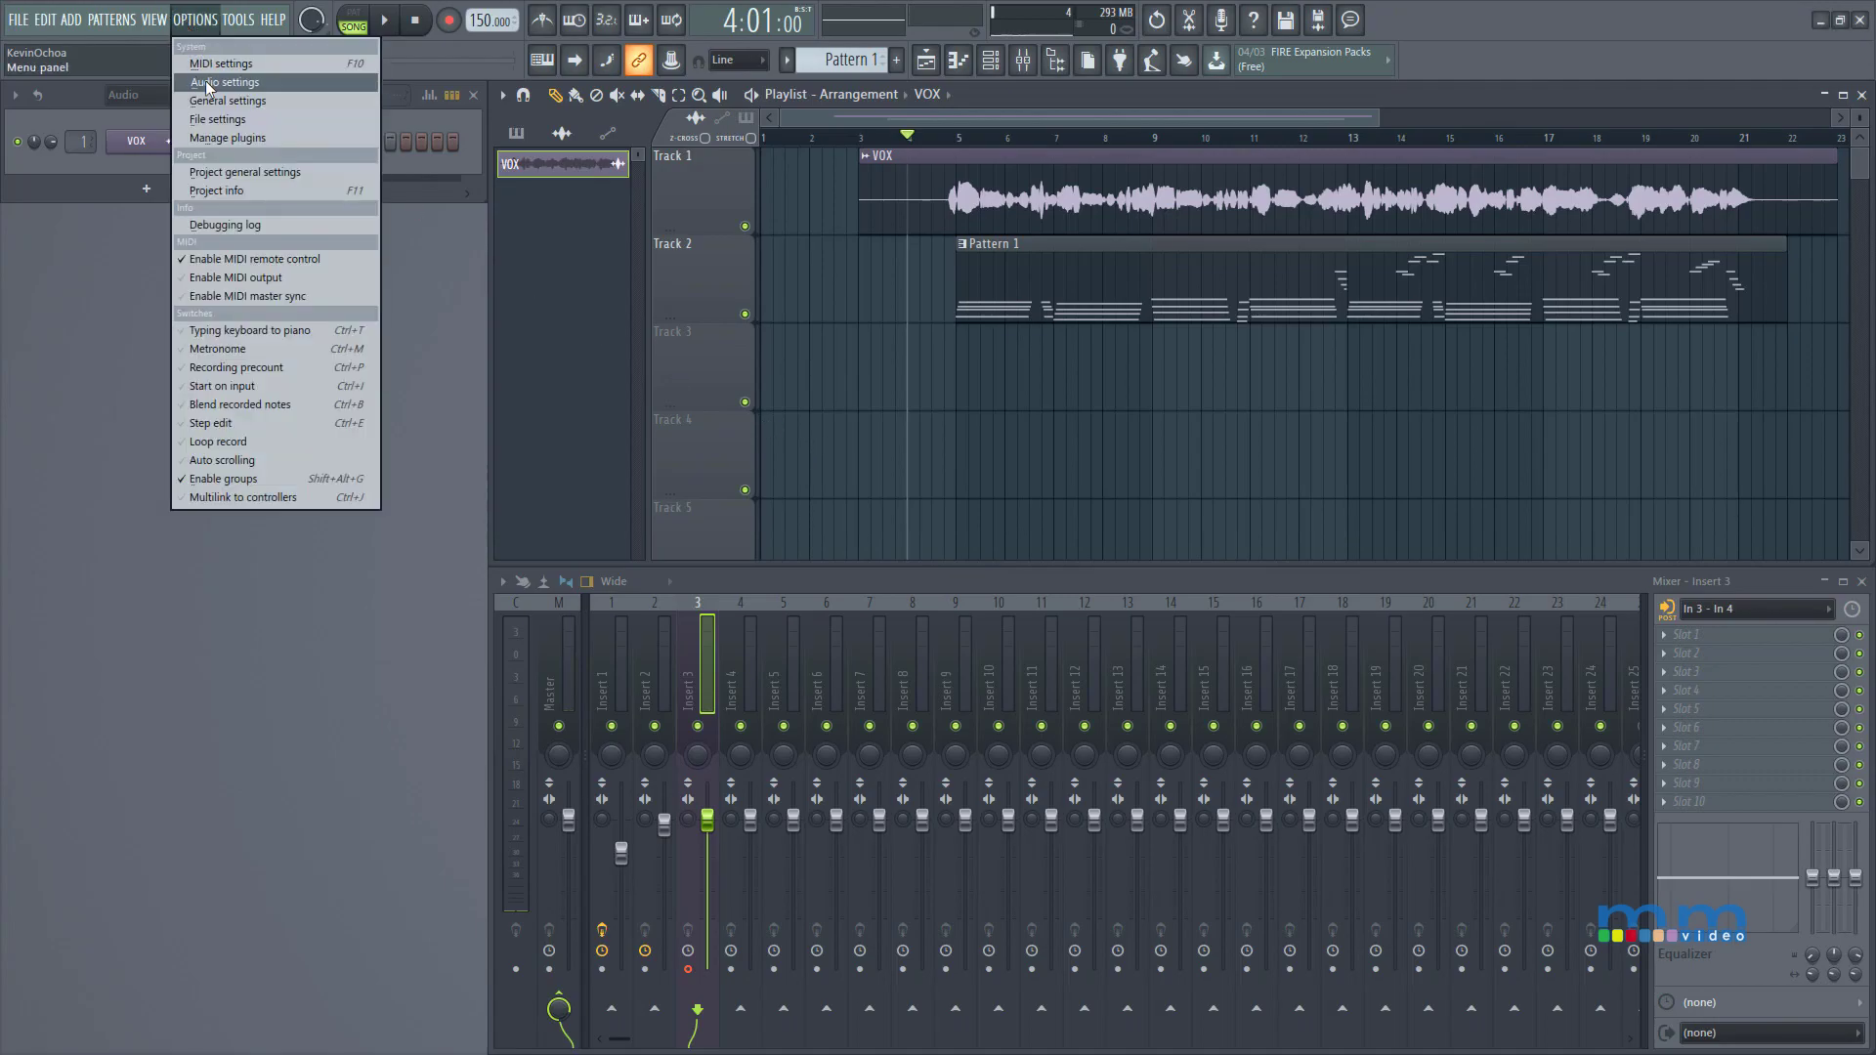
left_click(222, 82)
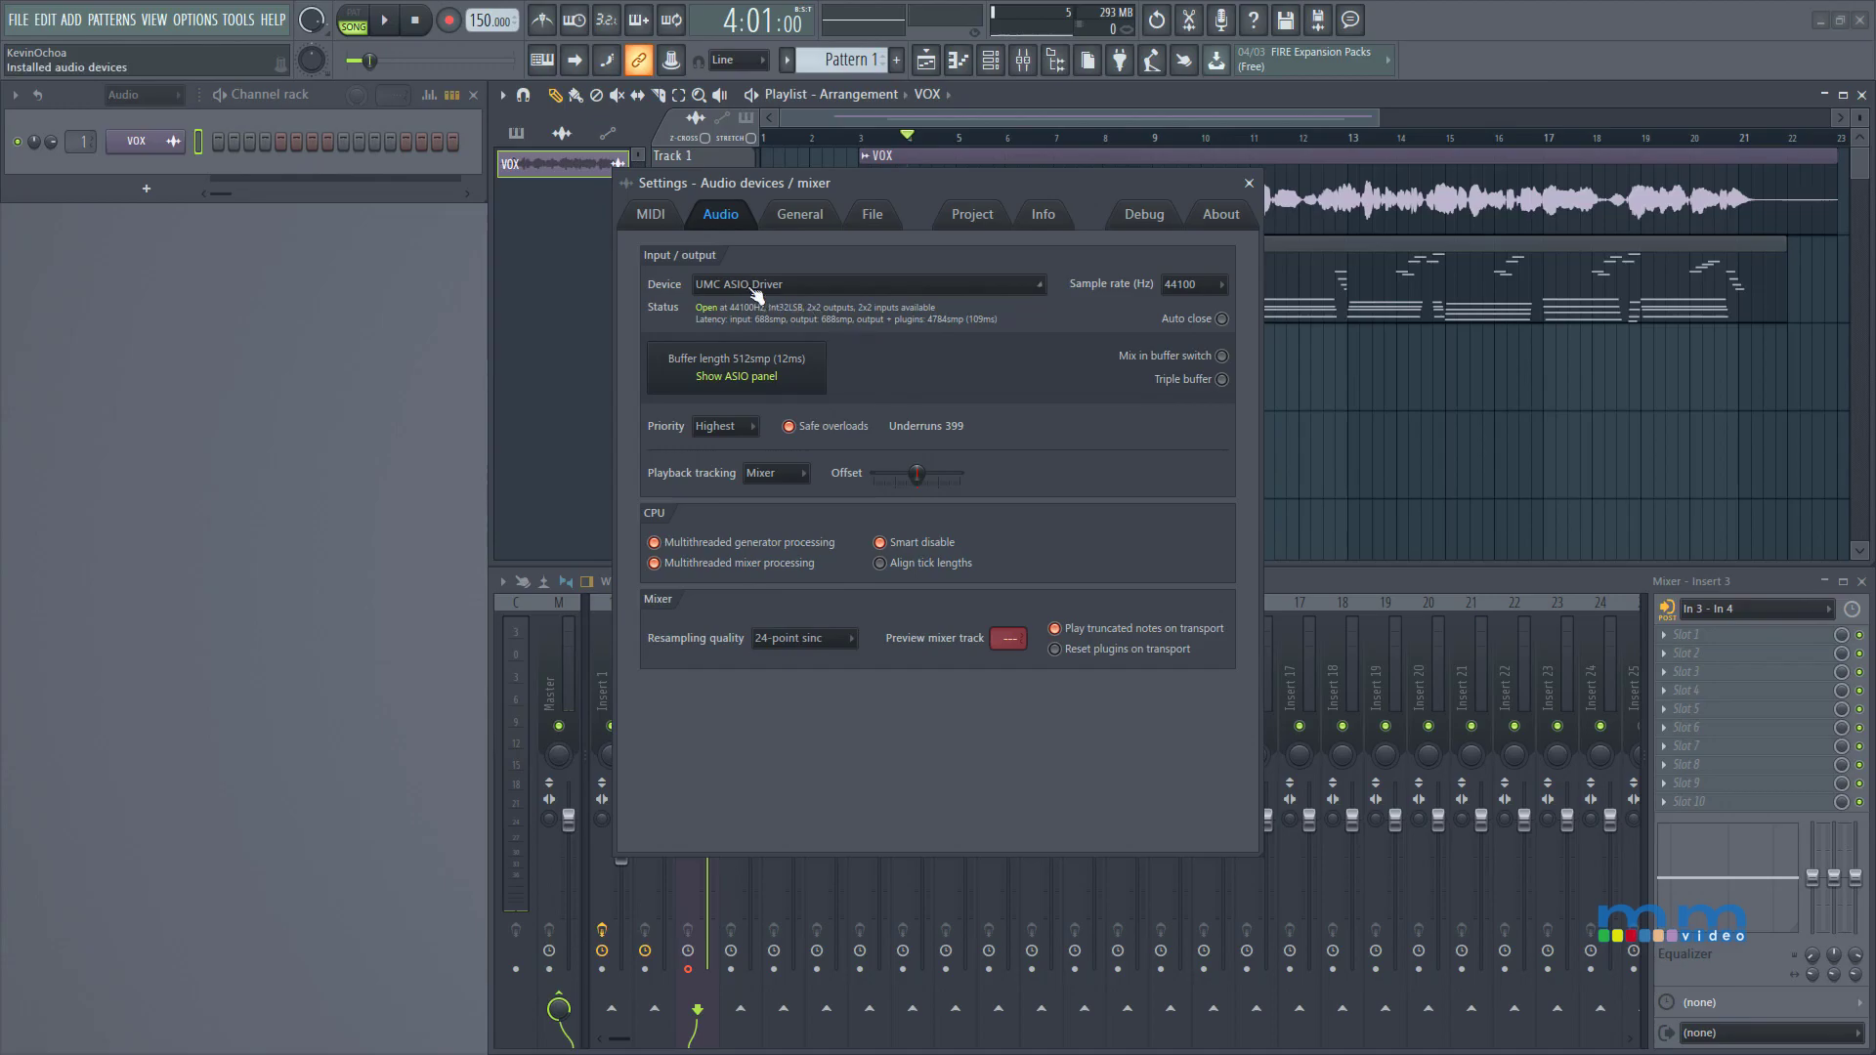
left_click(774, 285)
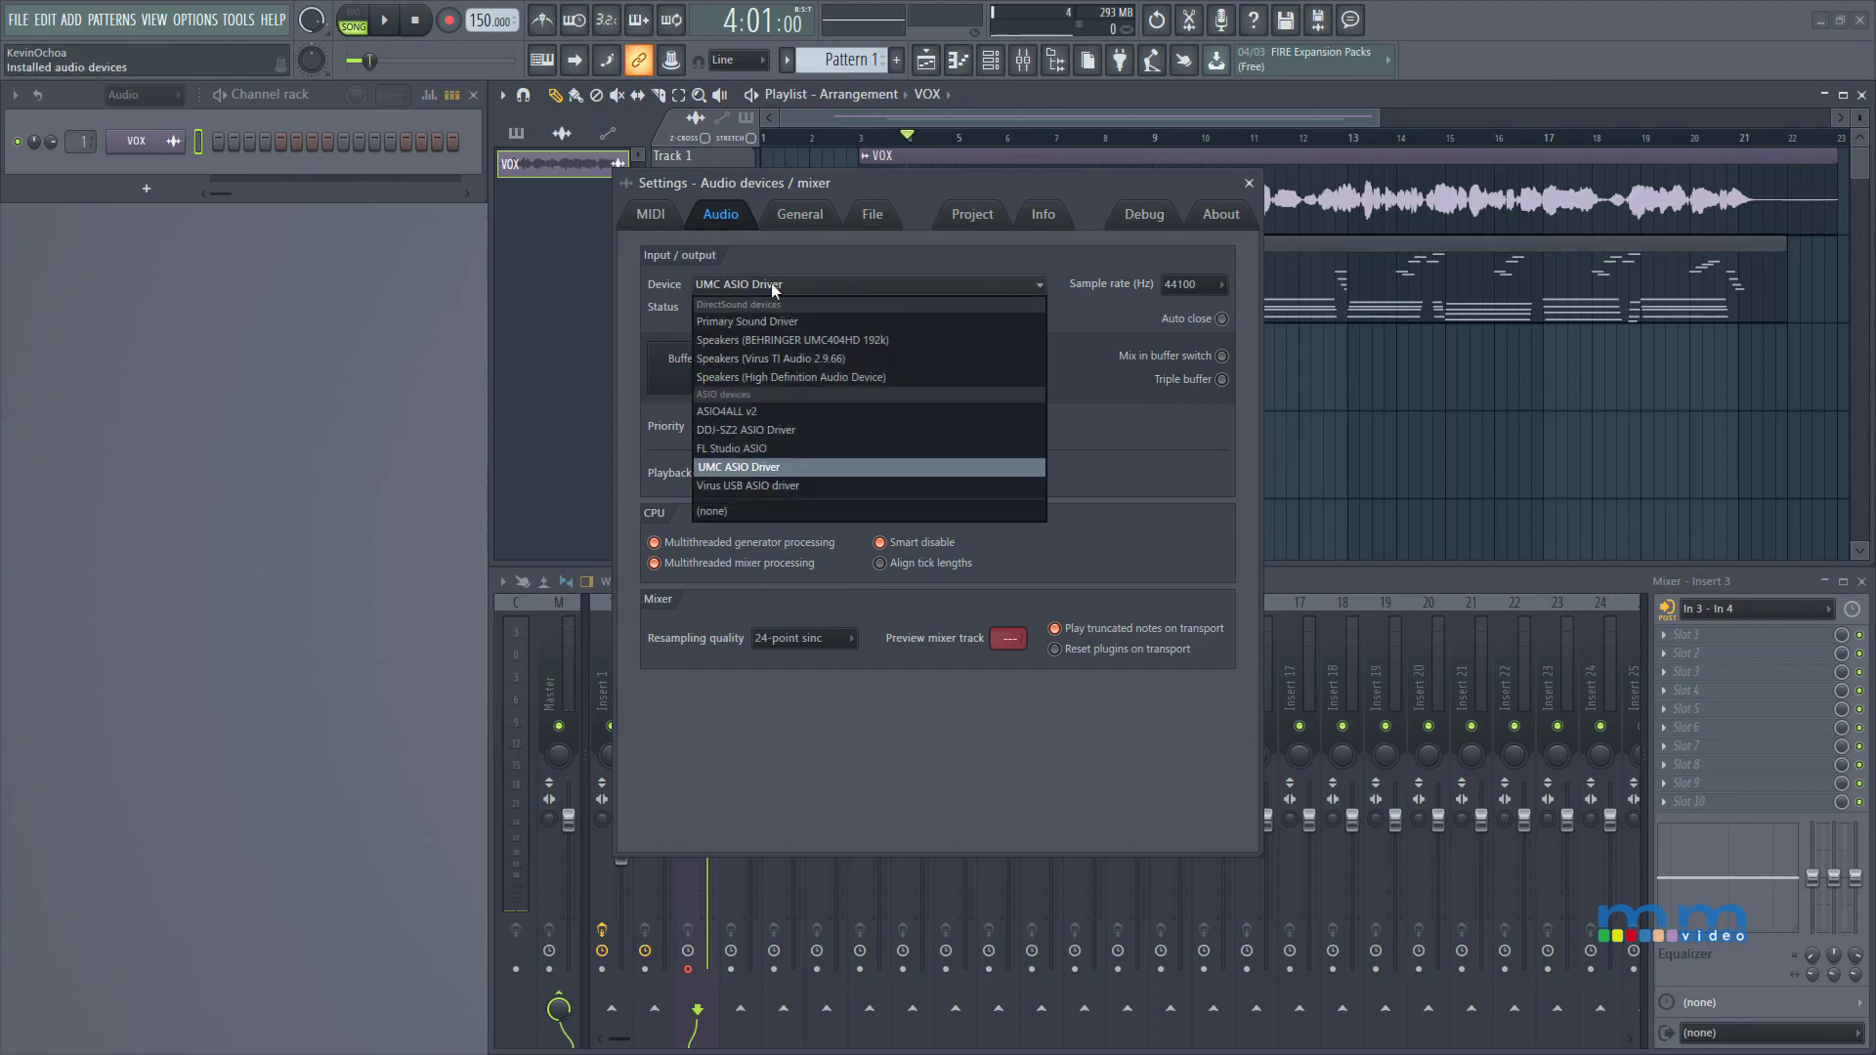
left_click(756, 466)
left_click(1208, 289)
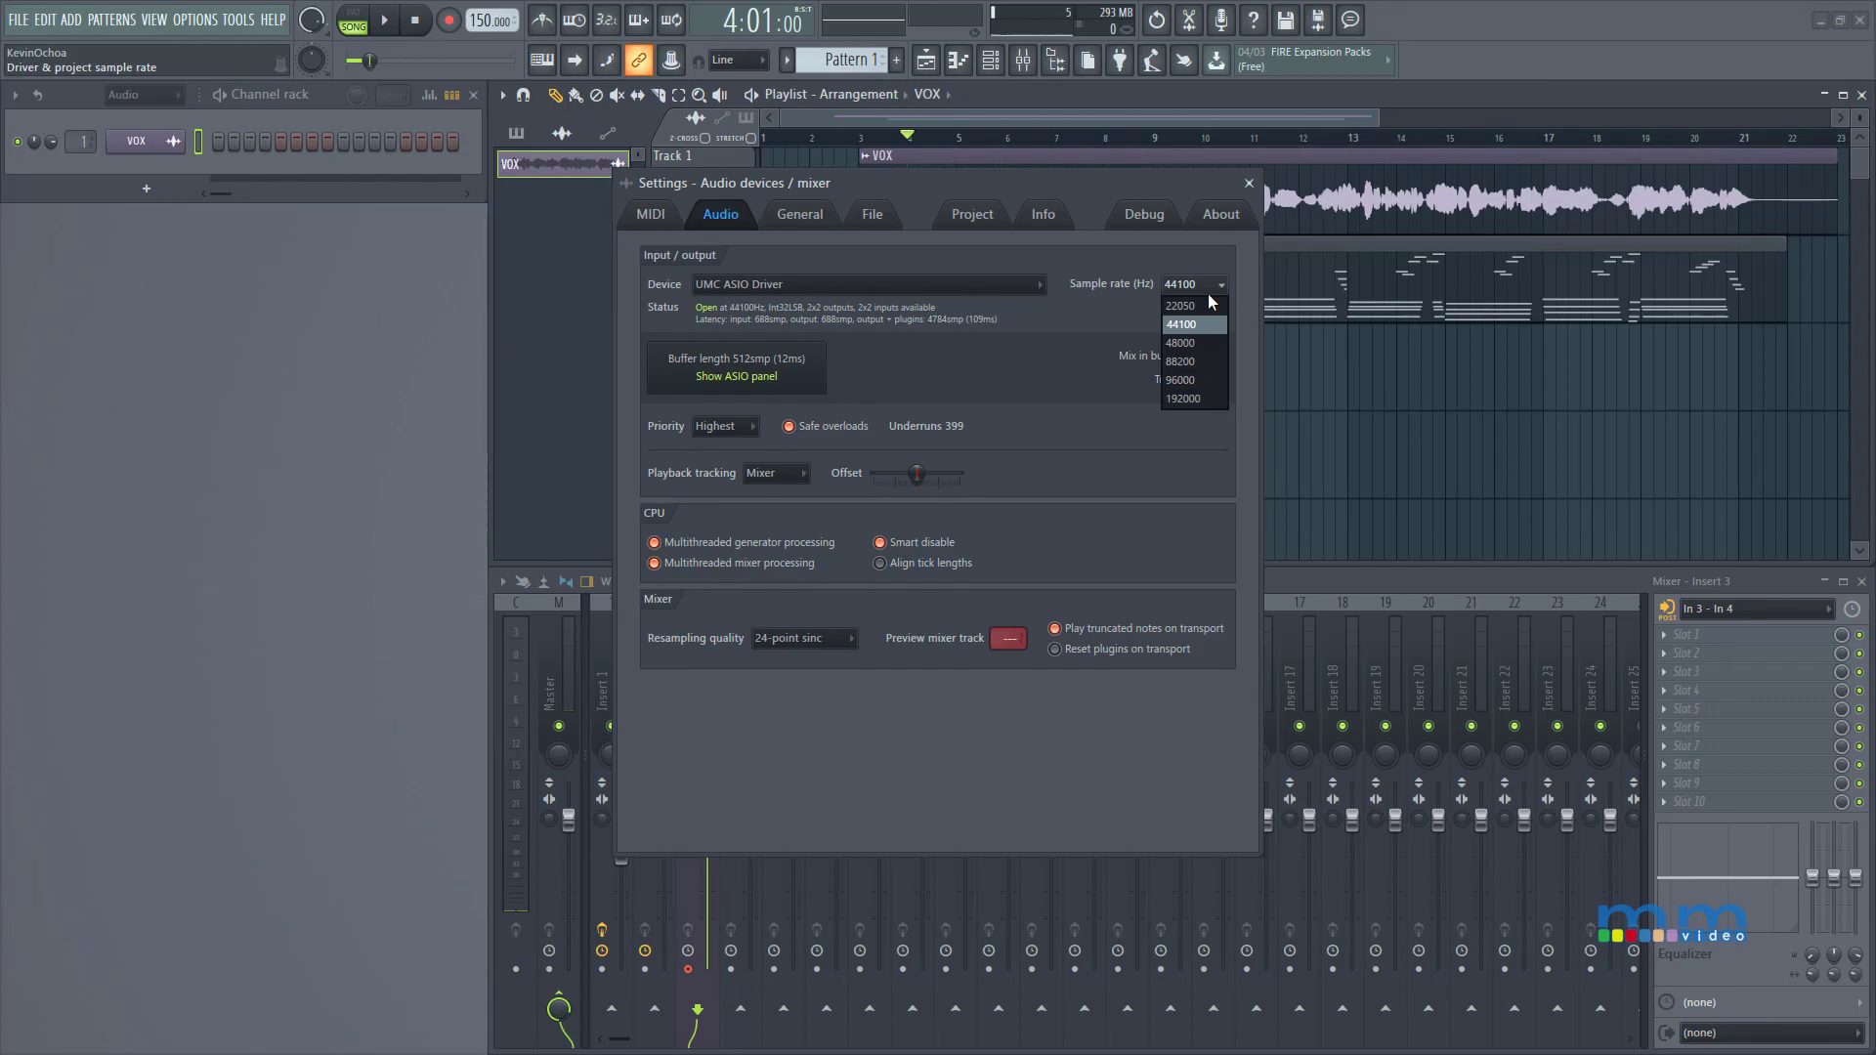
left_click(1196, 328)
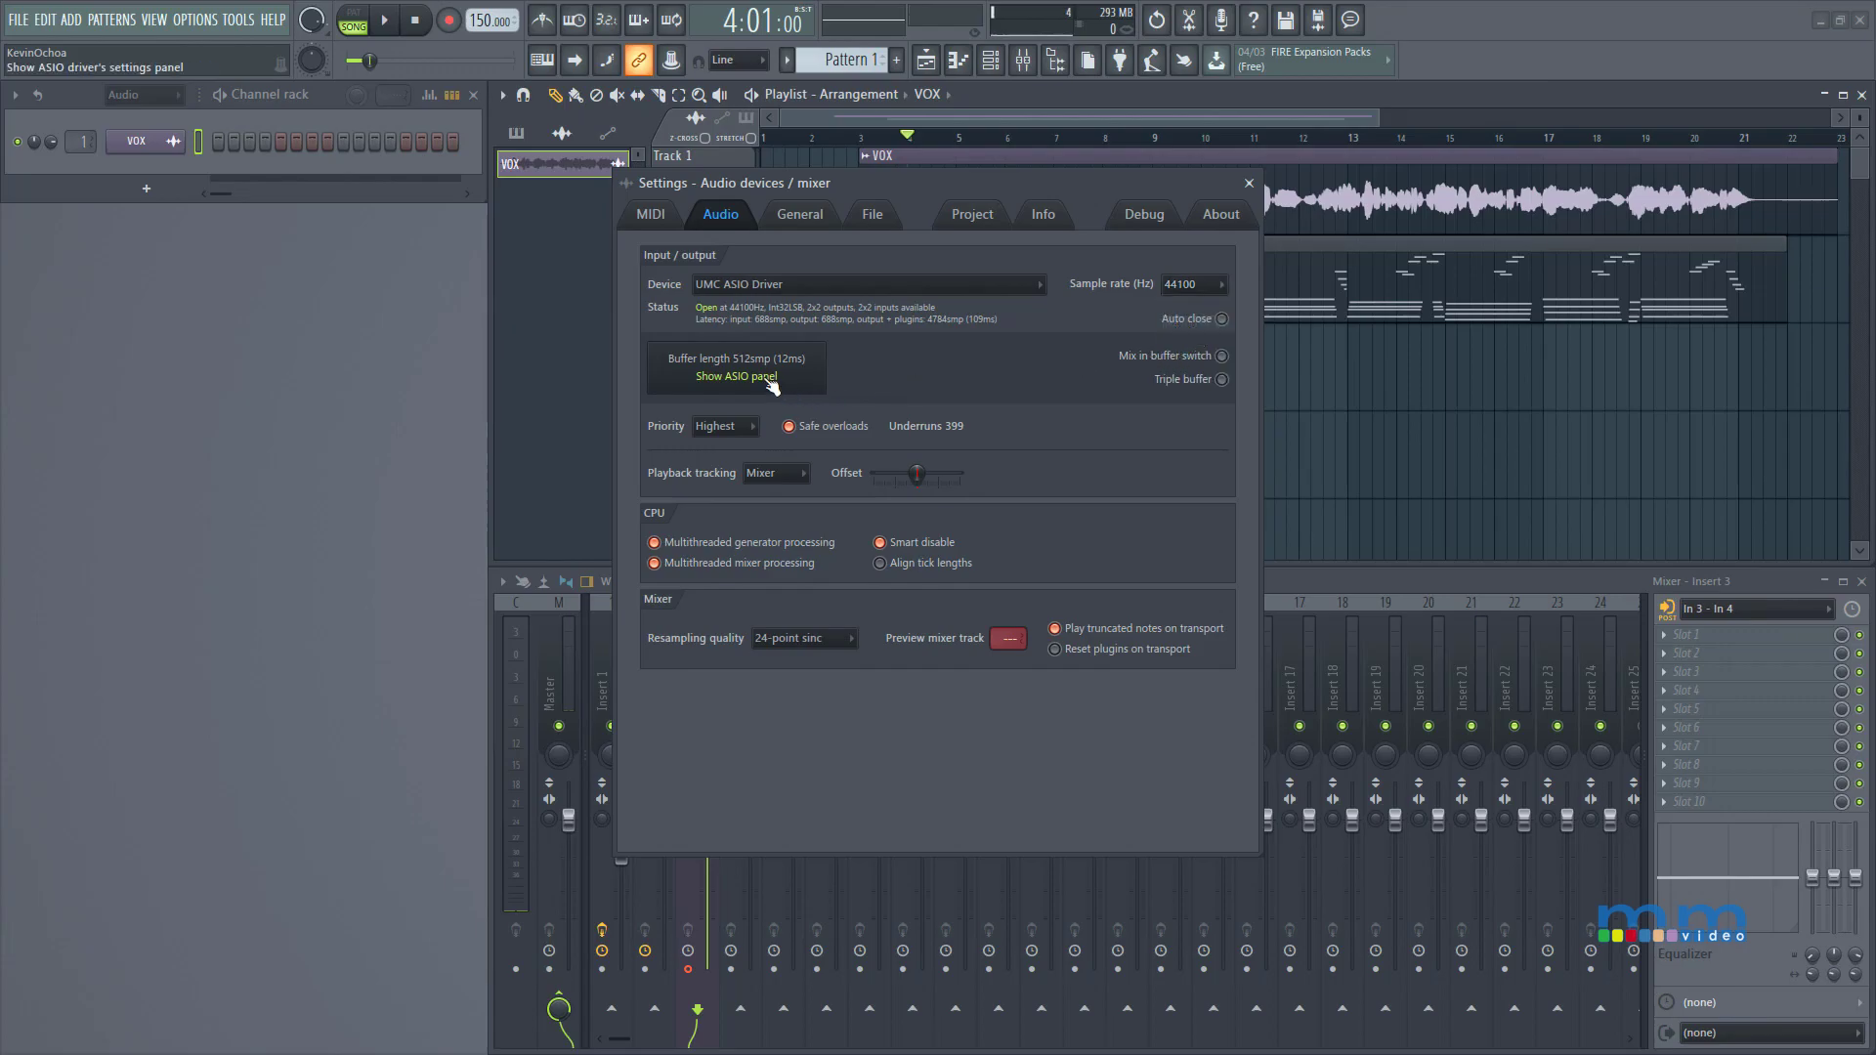
Open the ASIO driver's panel, review the available buffer sizes without changing them, and close the panel and the settings.
left_click(736, 376)
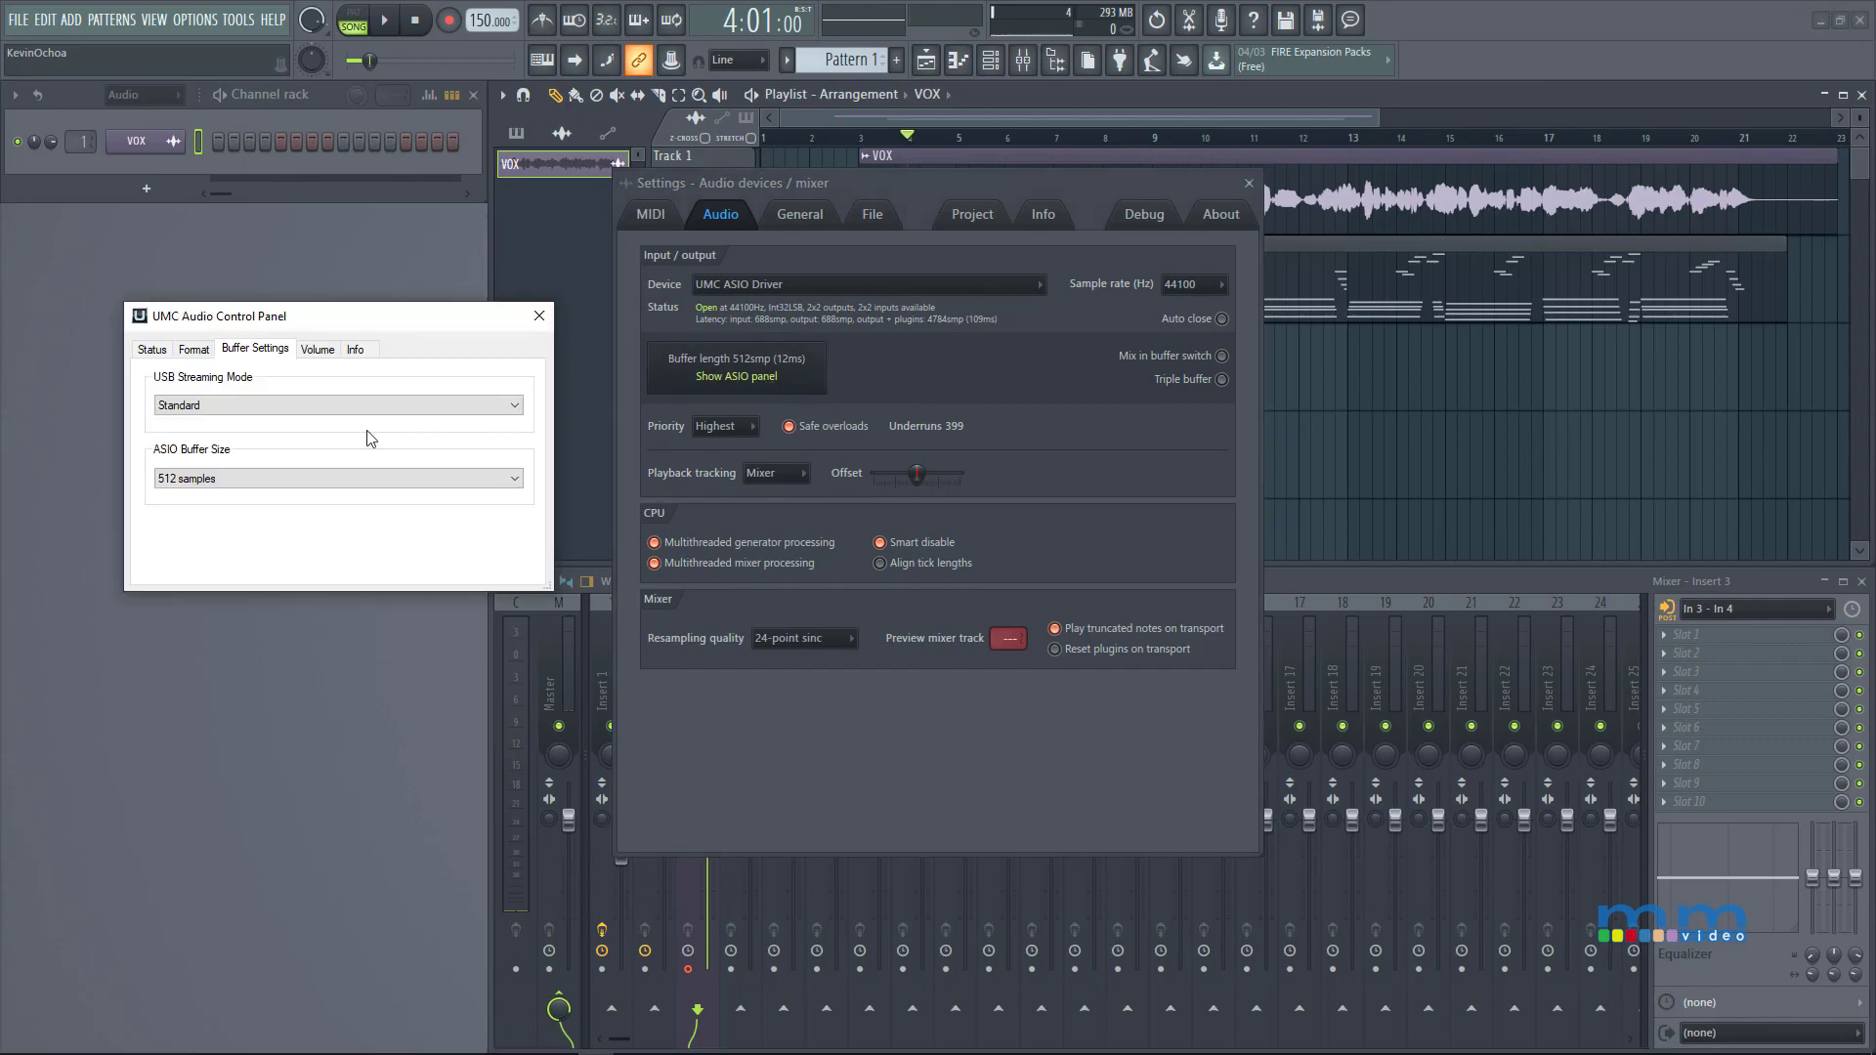
left_click(301, 479)
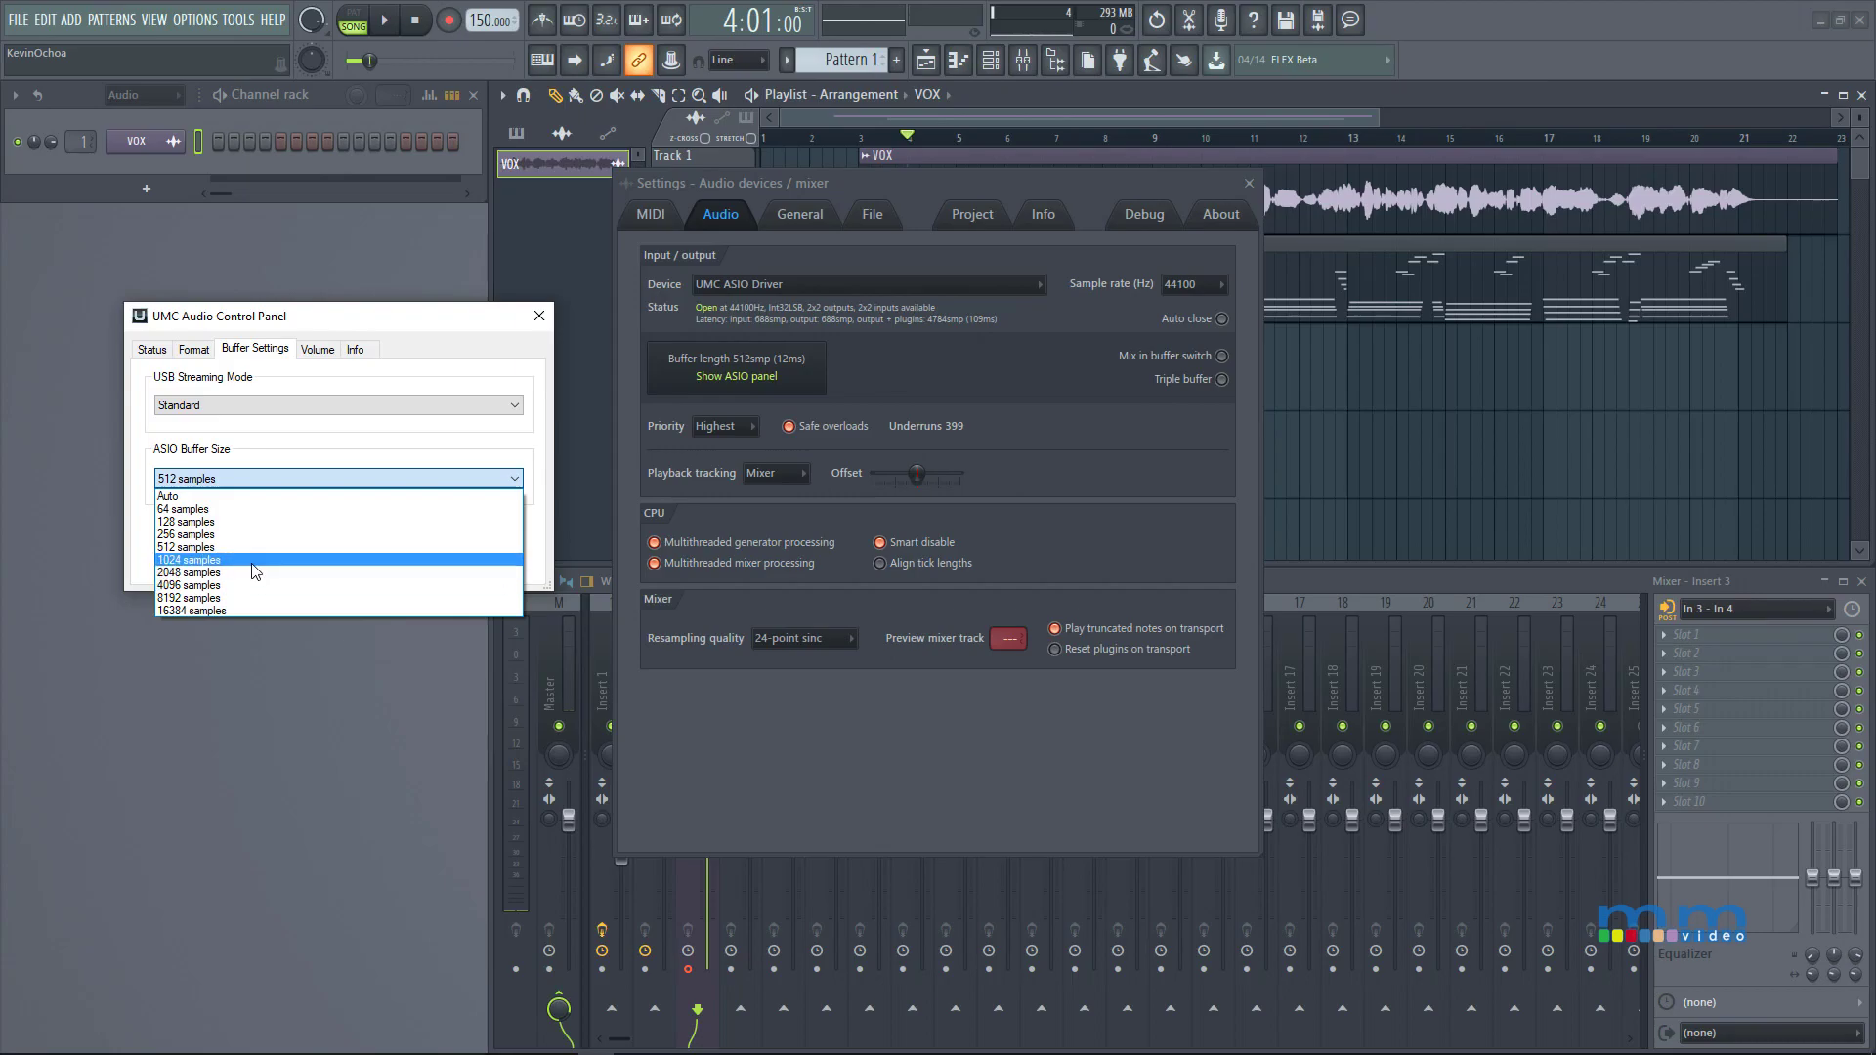
left_click(539, 289)
left_click(539, 316)
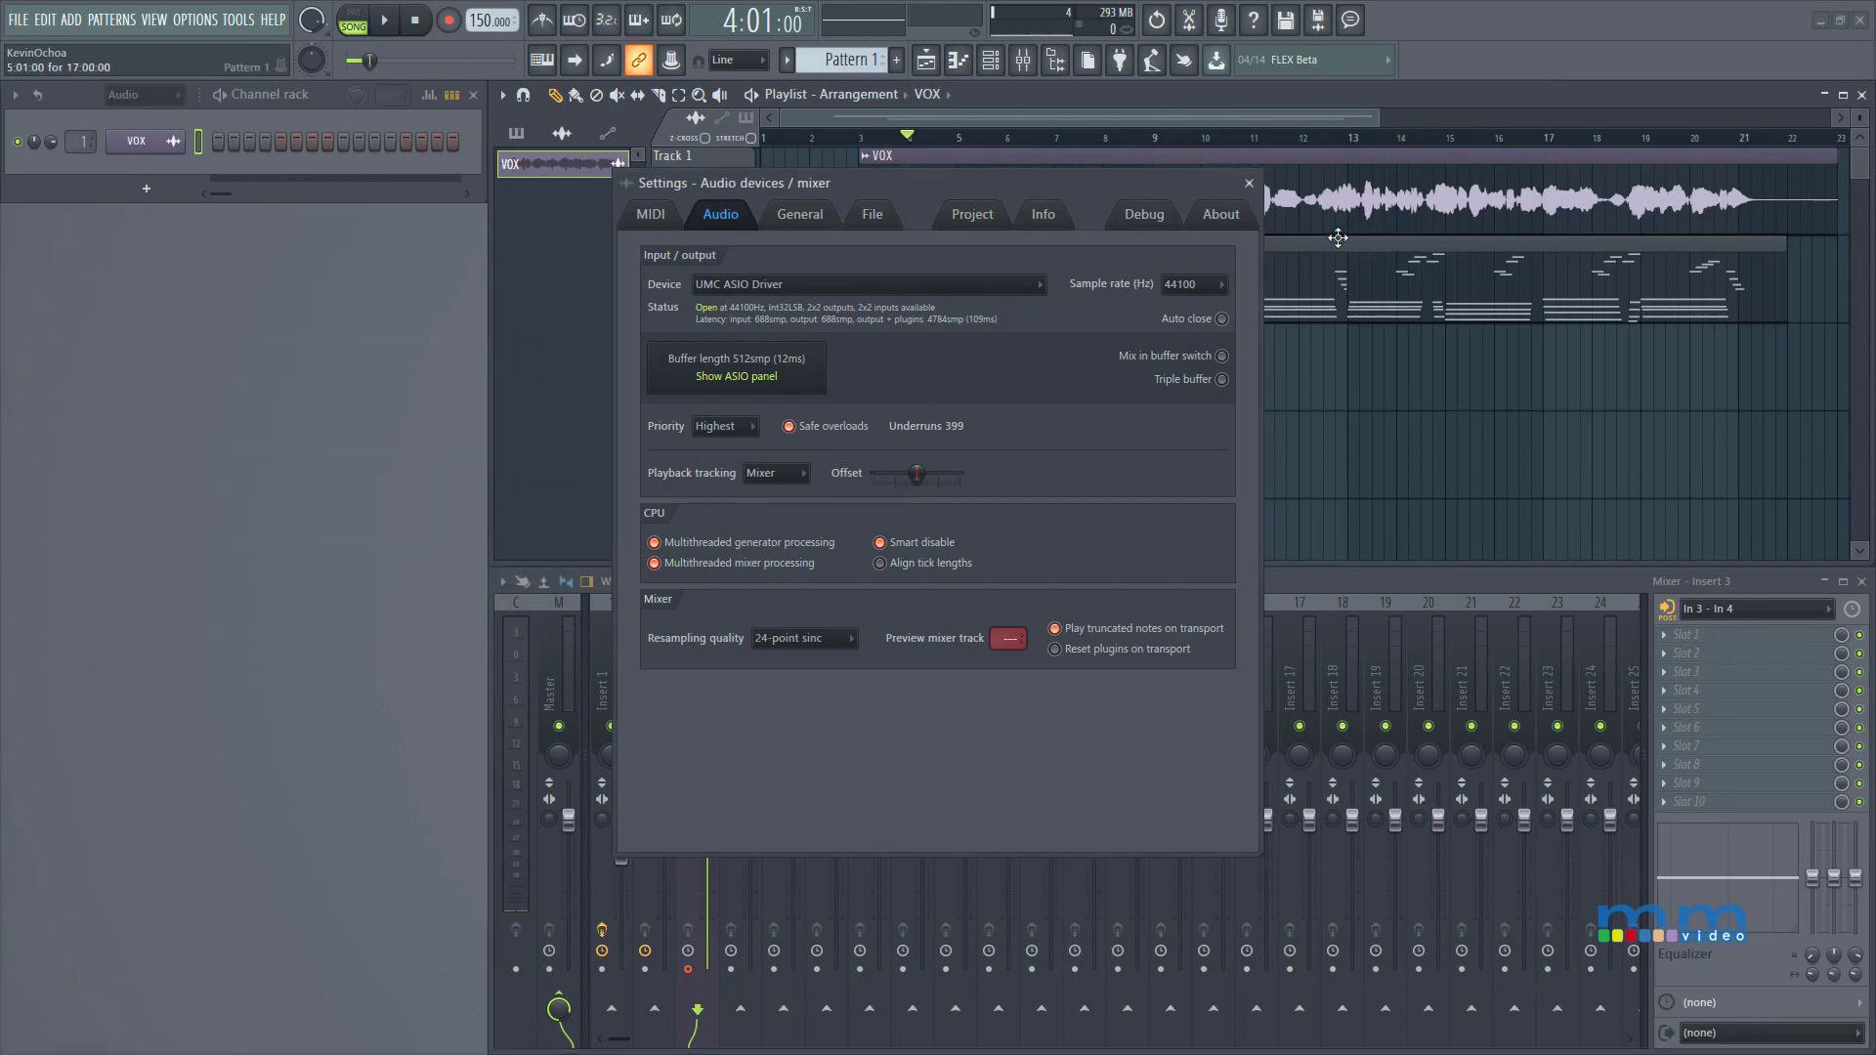
left_click(1249, 182)
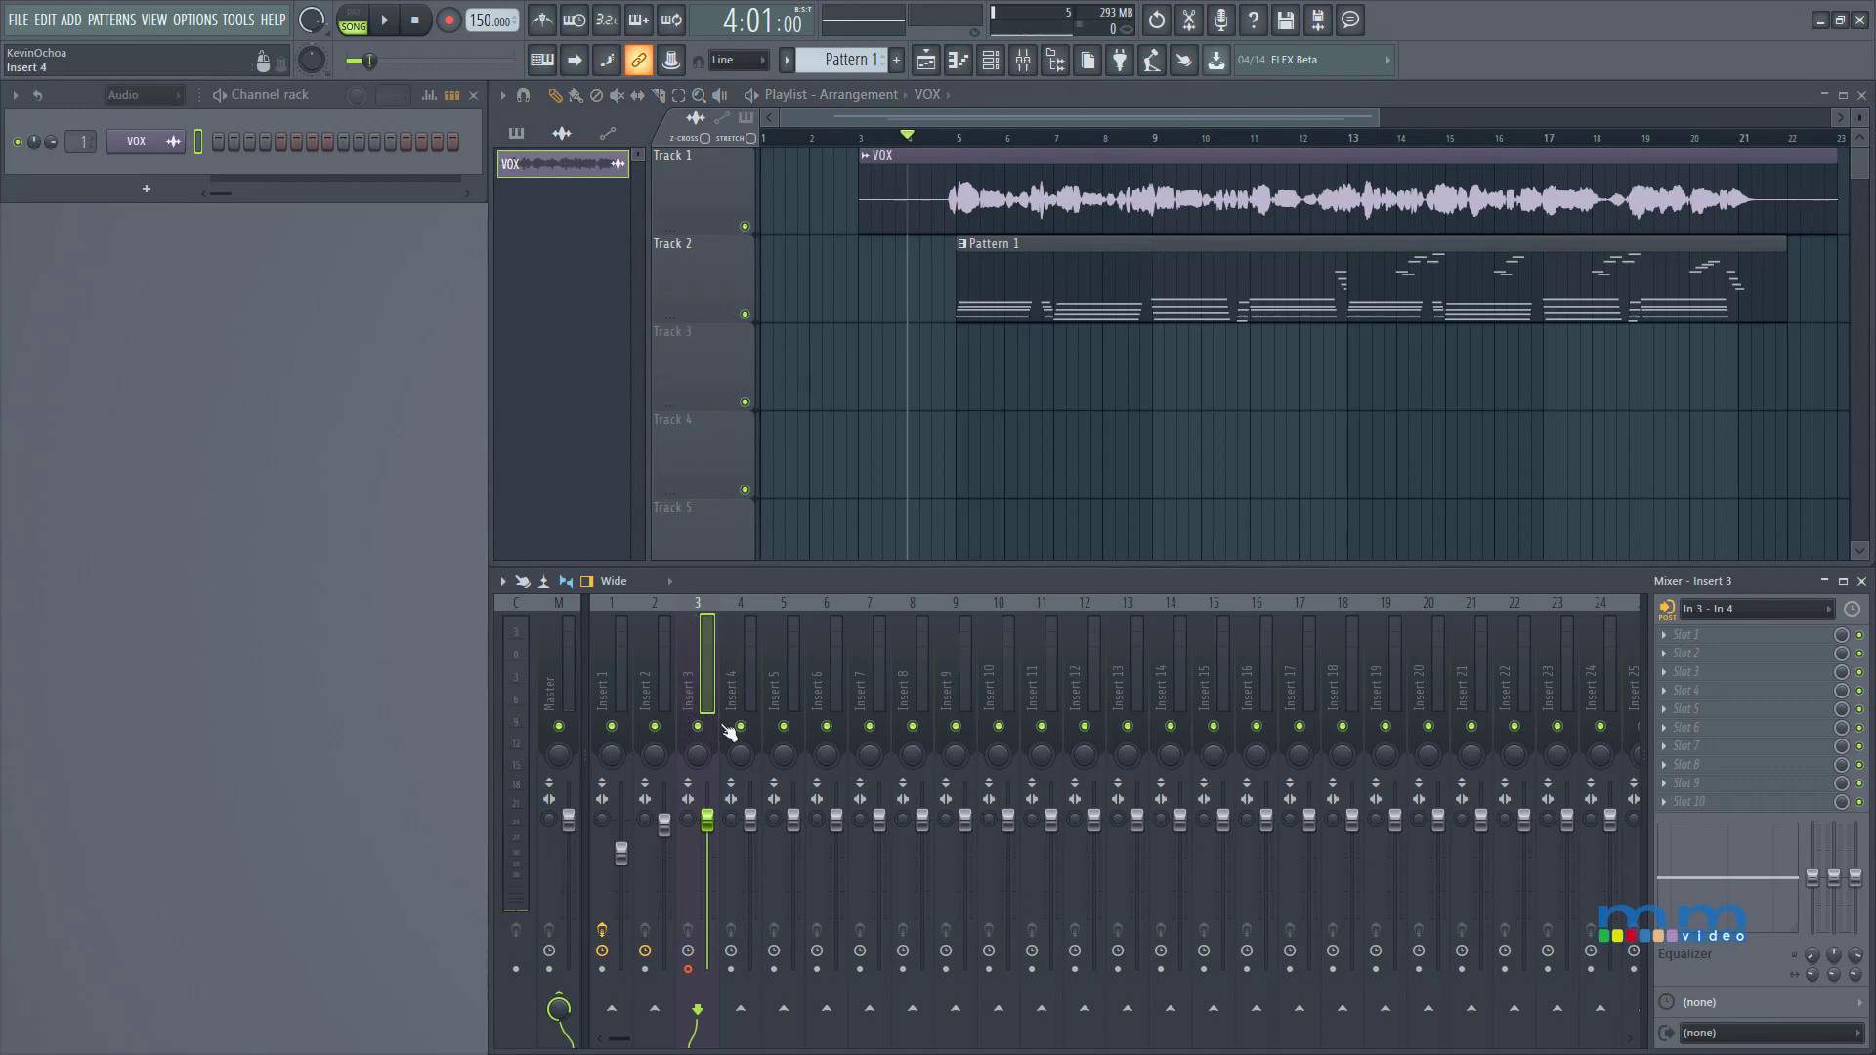
Review the audio input source and output target options of mixer Insert 3, keeping the stereo input In 3 - In 4.
left_click(1750, 611)
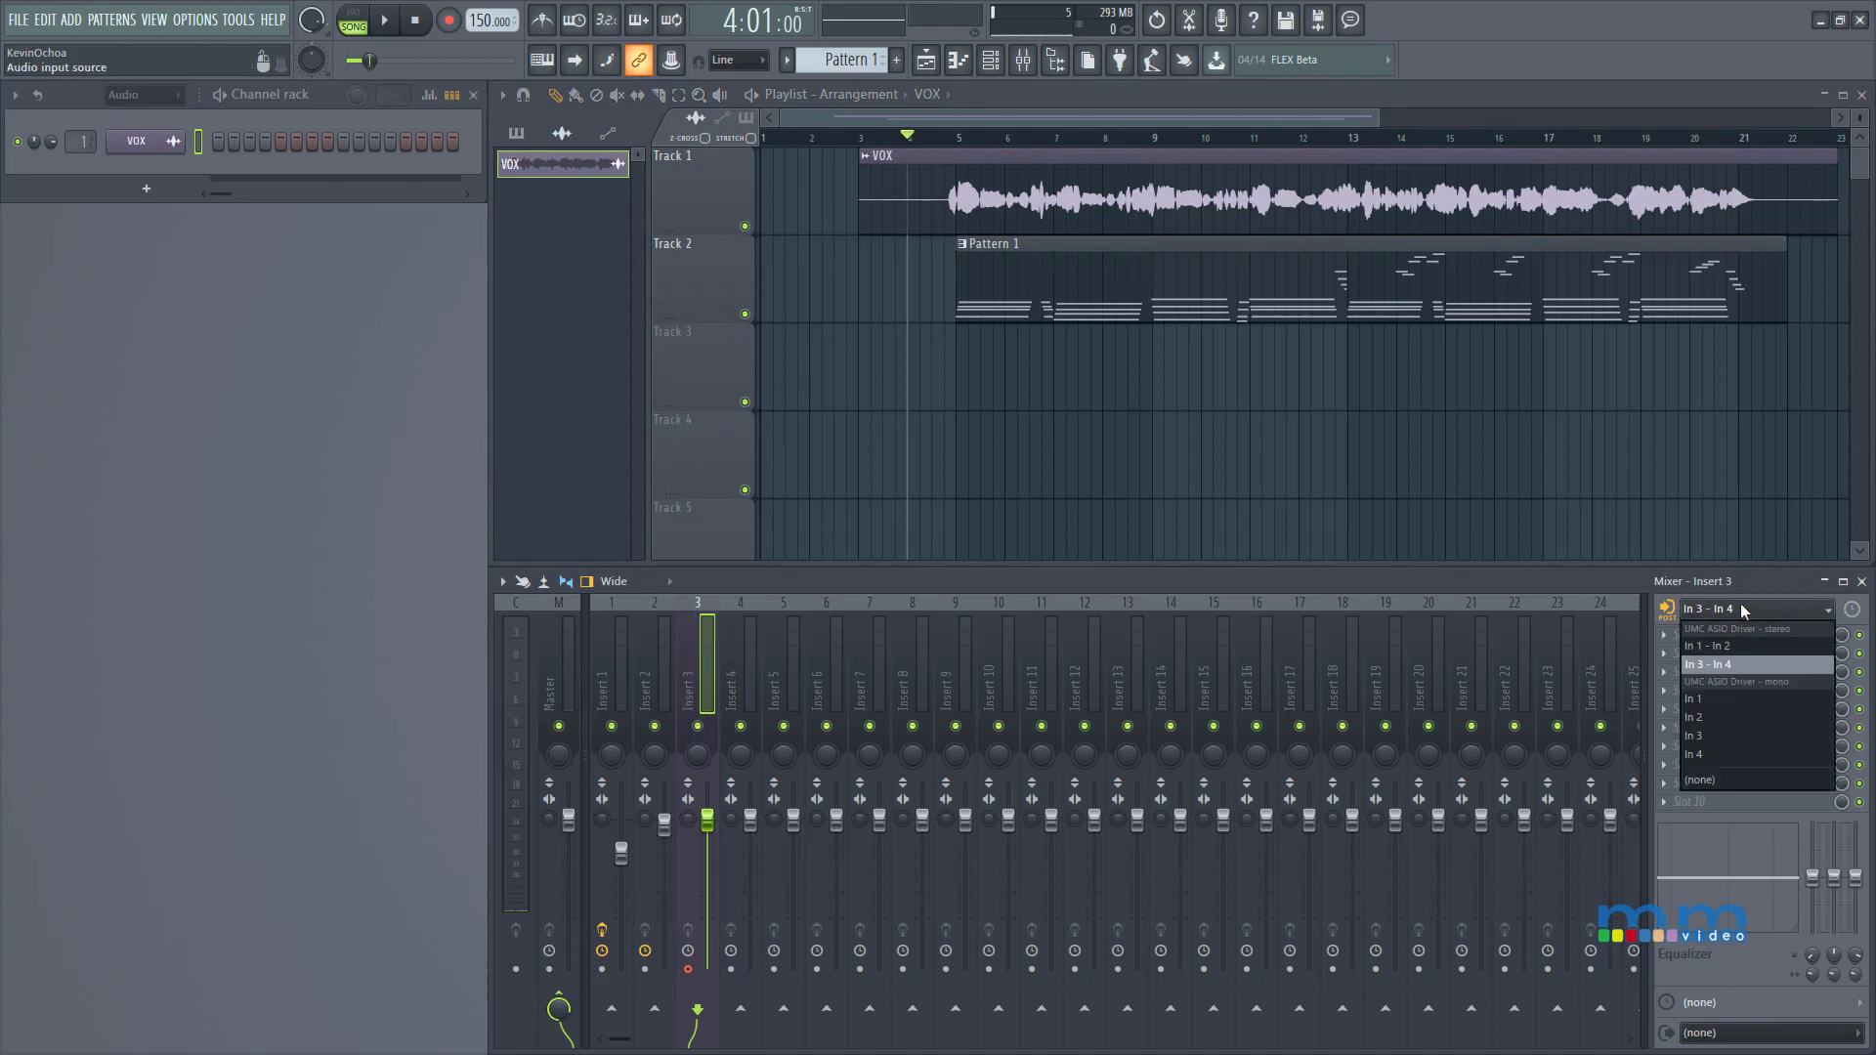
left_click(1753, 606)
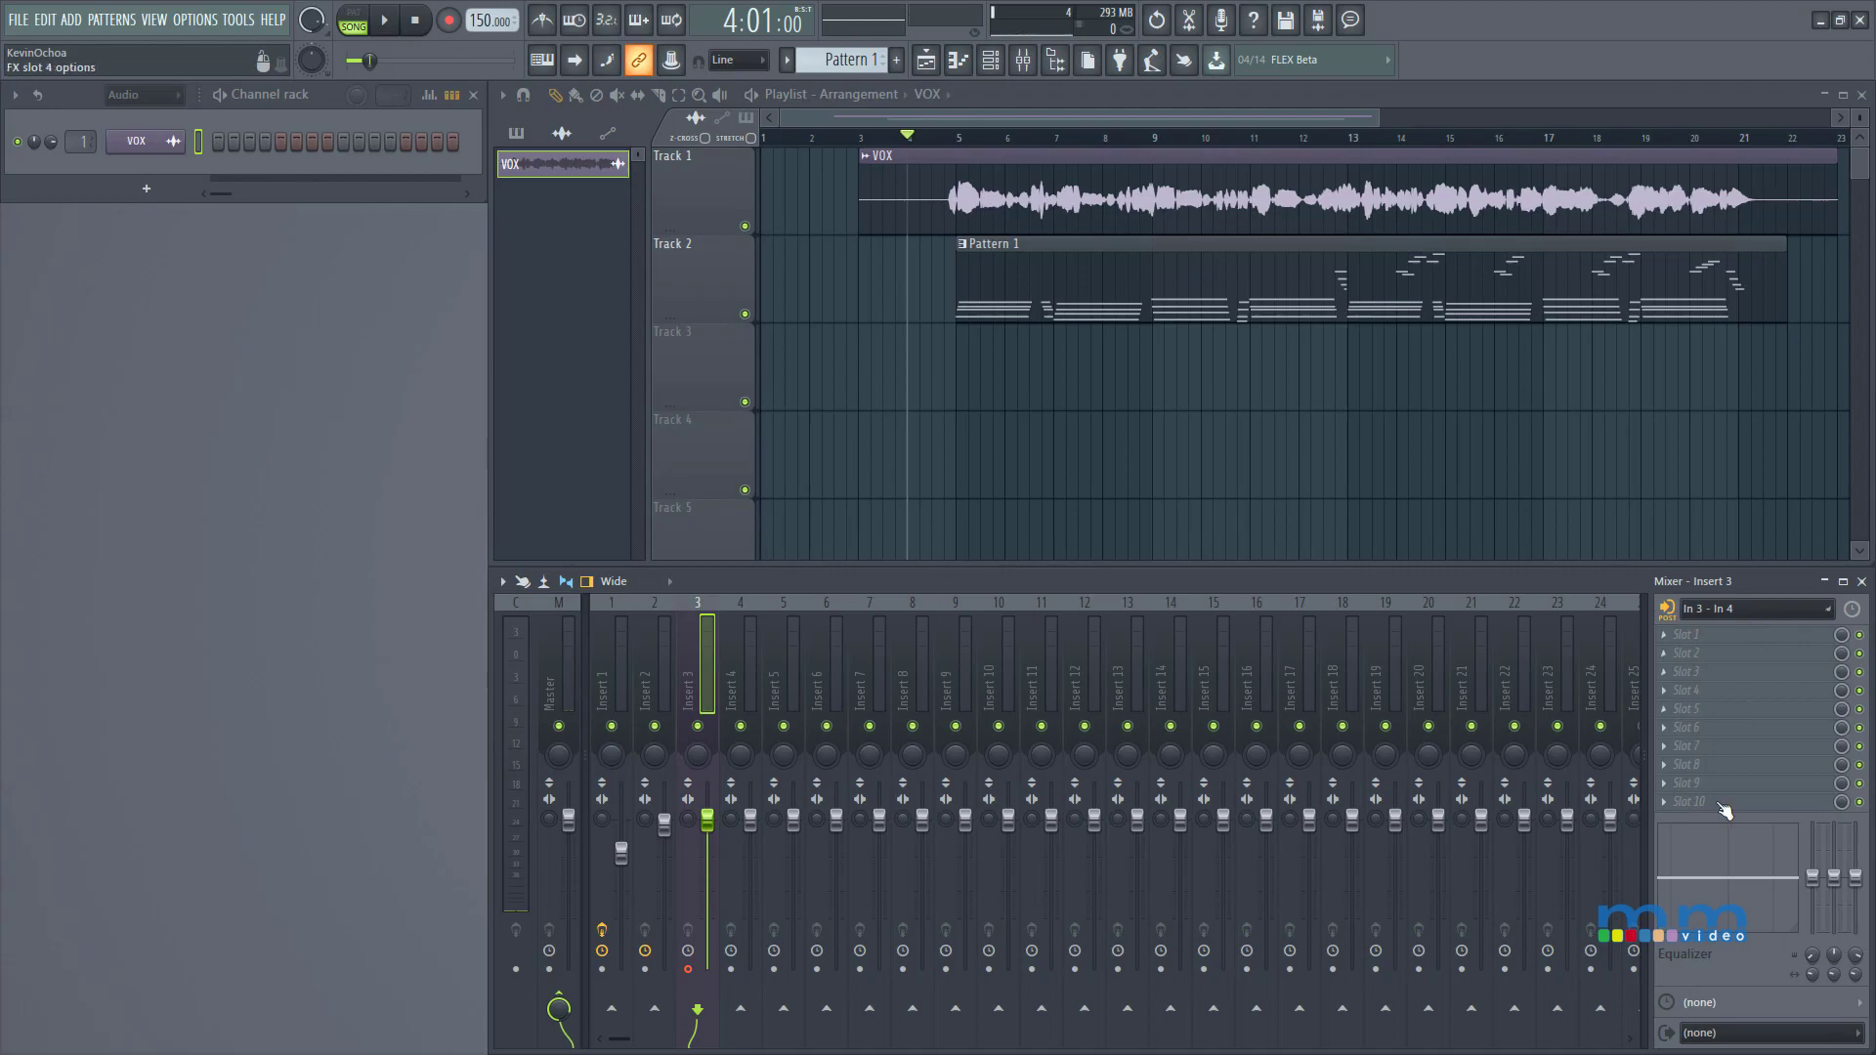
left_click(1743, 1038)
left_click(1756, 888)
left_click(1715, 612)
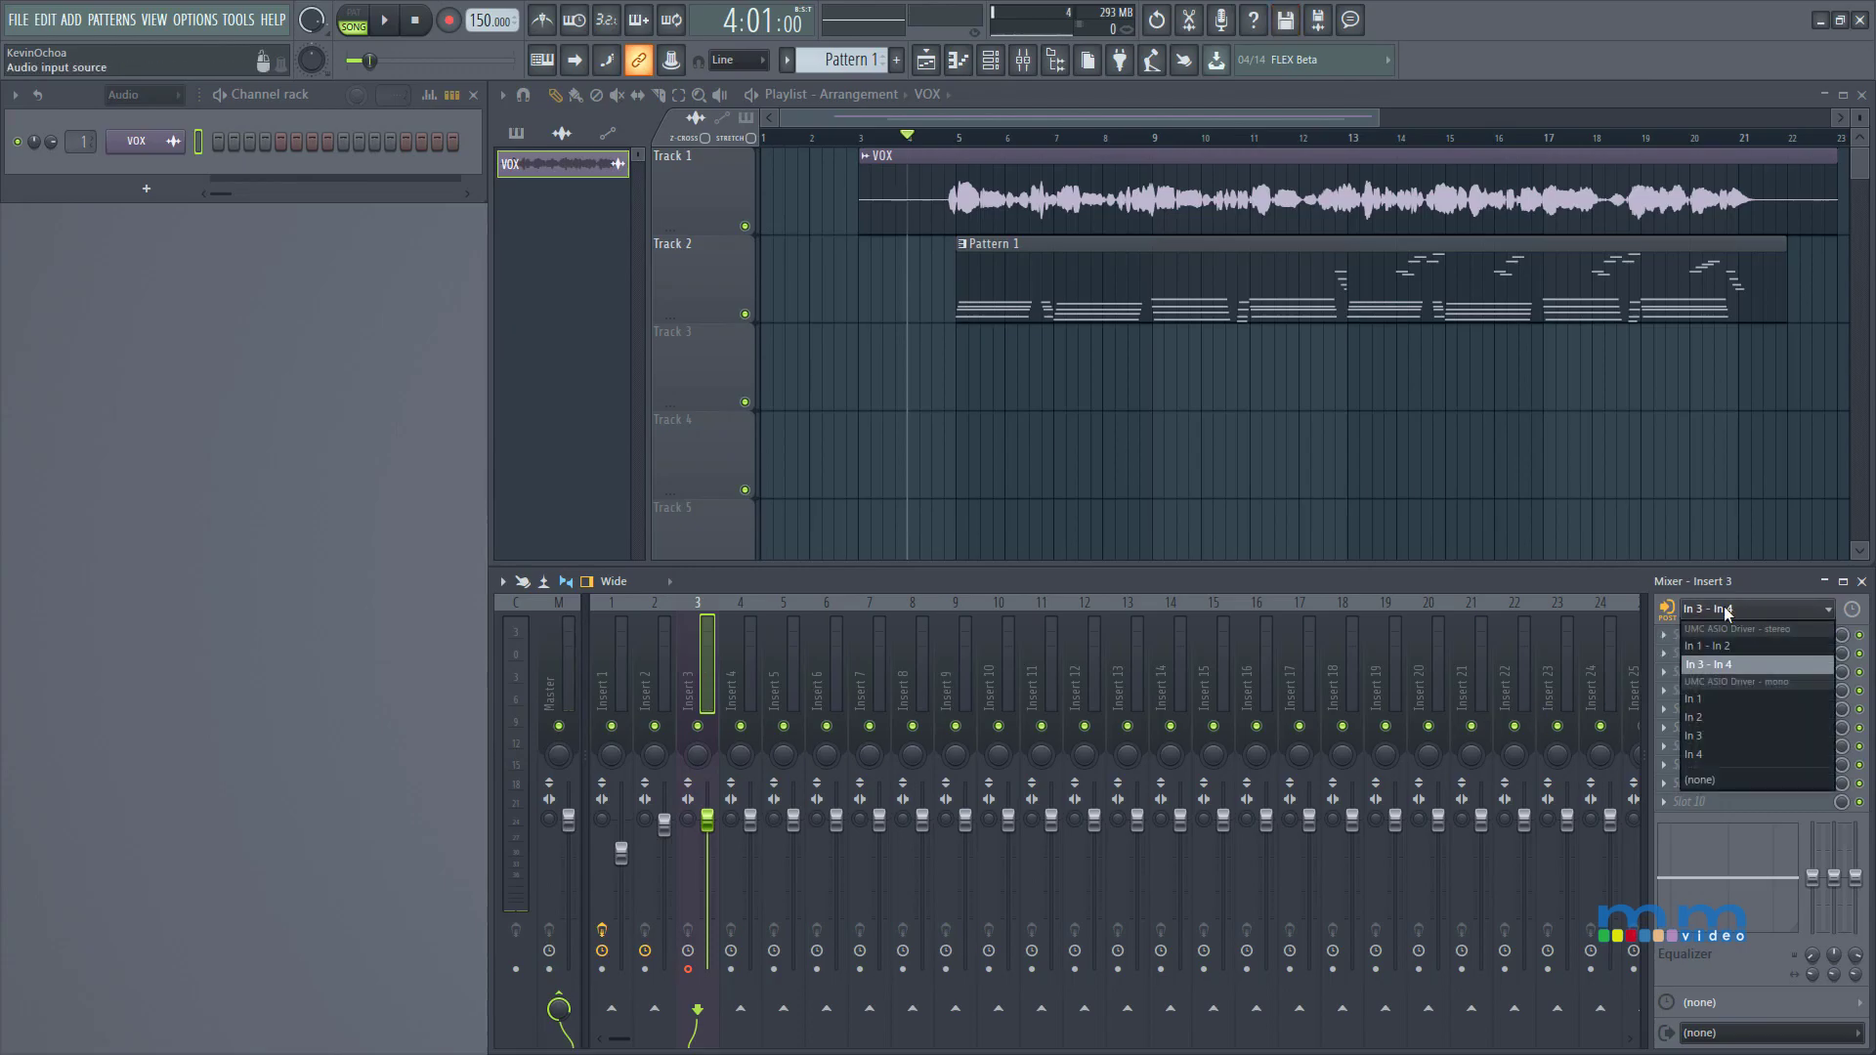
left_click(1731, 671)
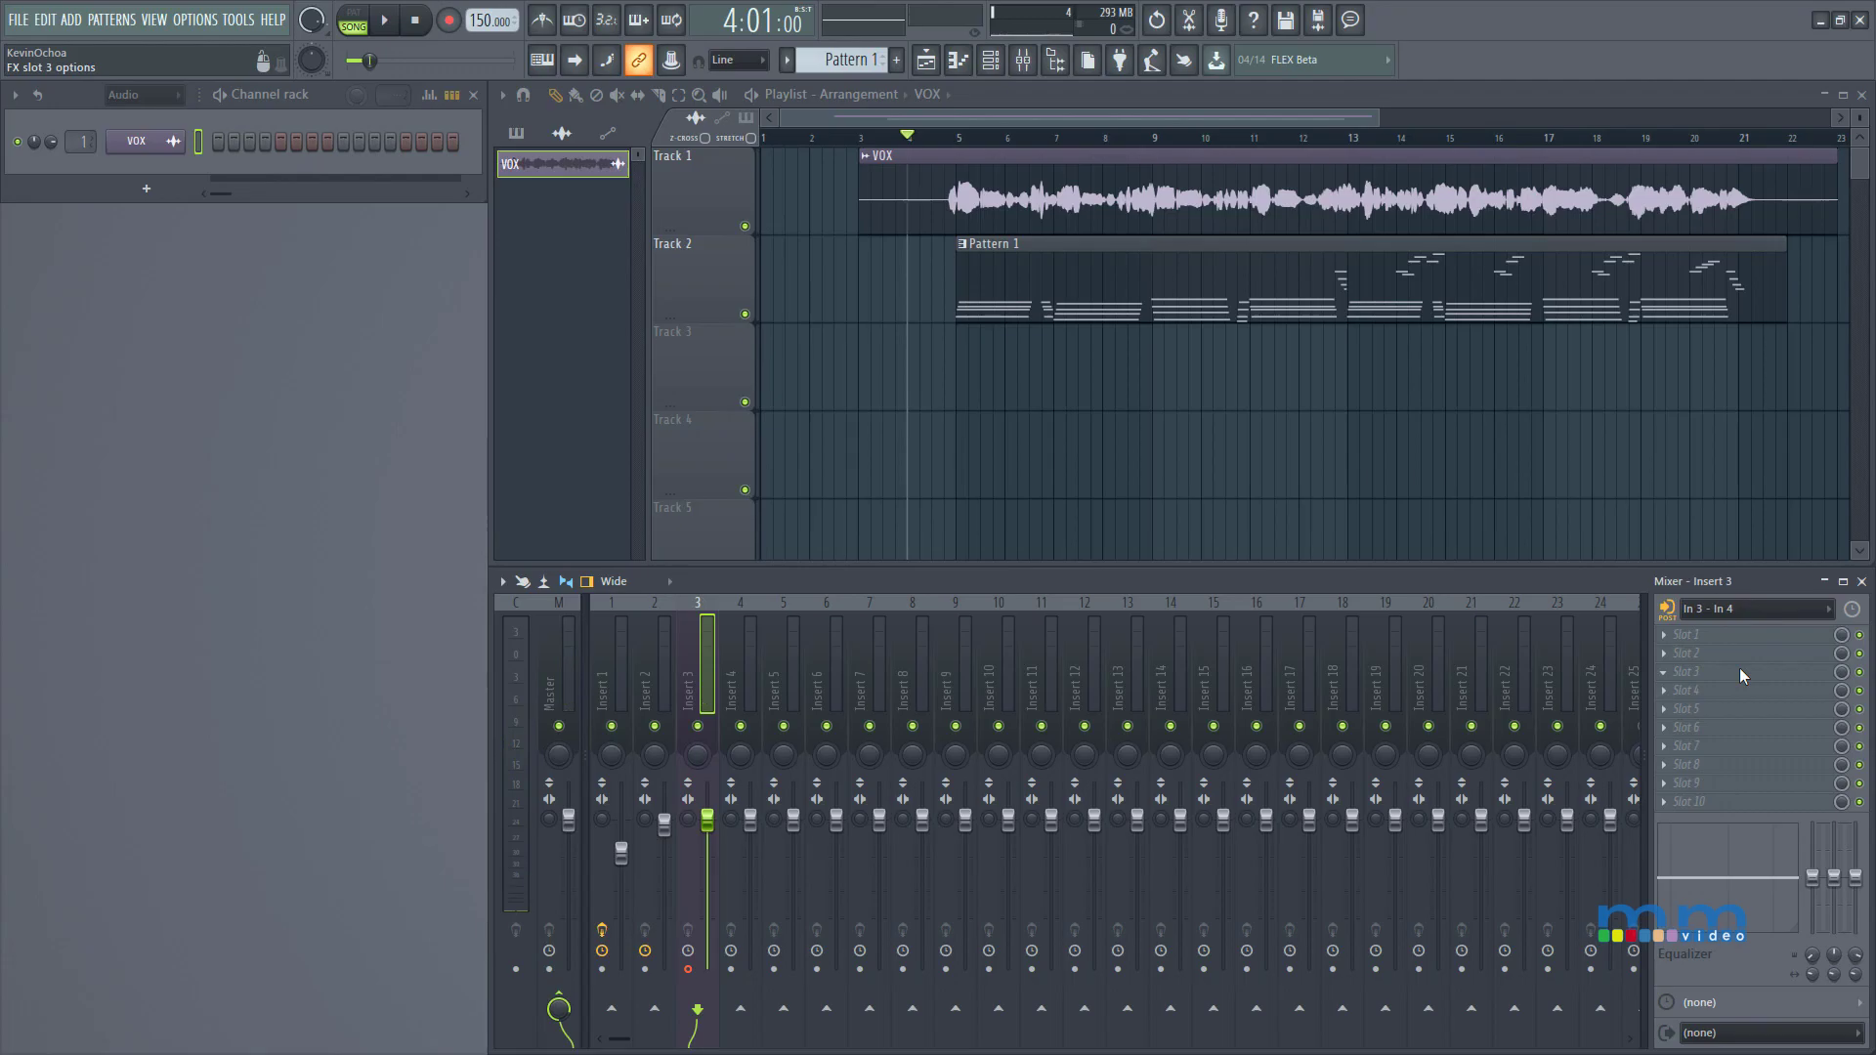
Try the mono input In 3 on mixer Insert 3 and return its source to the stereo pair In 3 - In 4.
left_click(1737, 609)
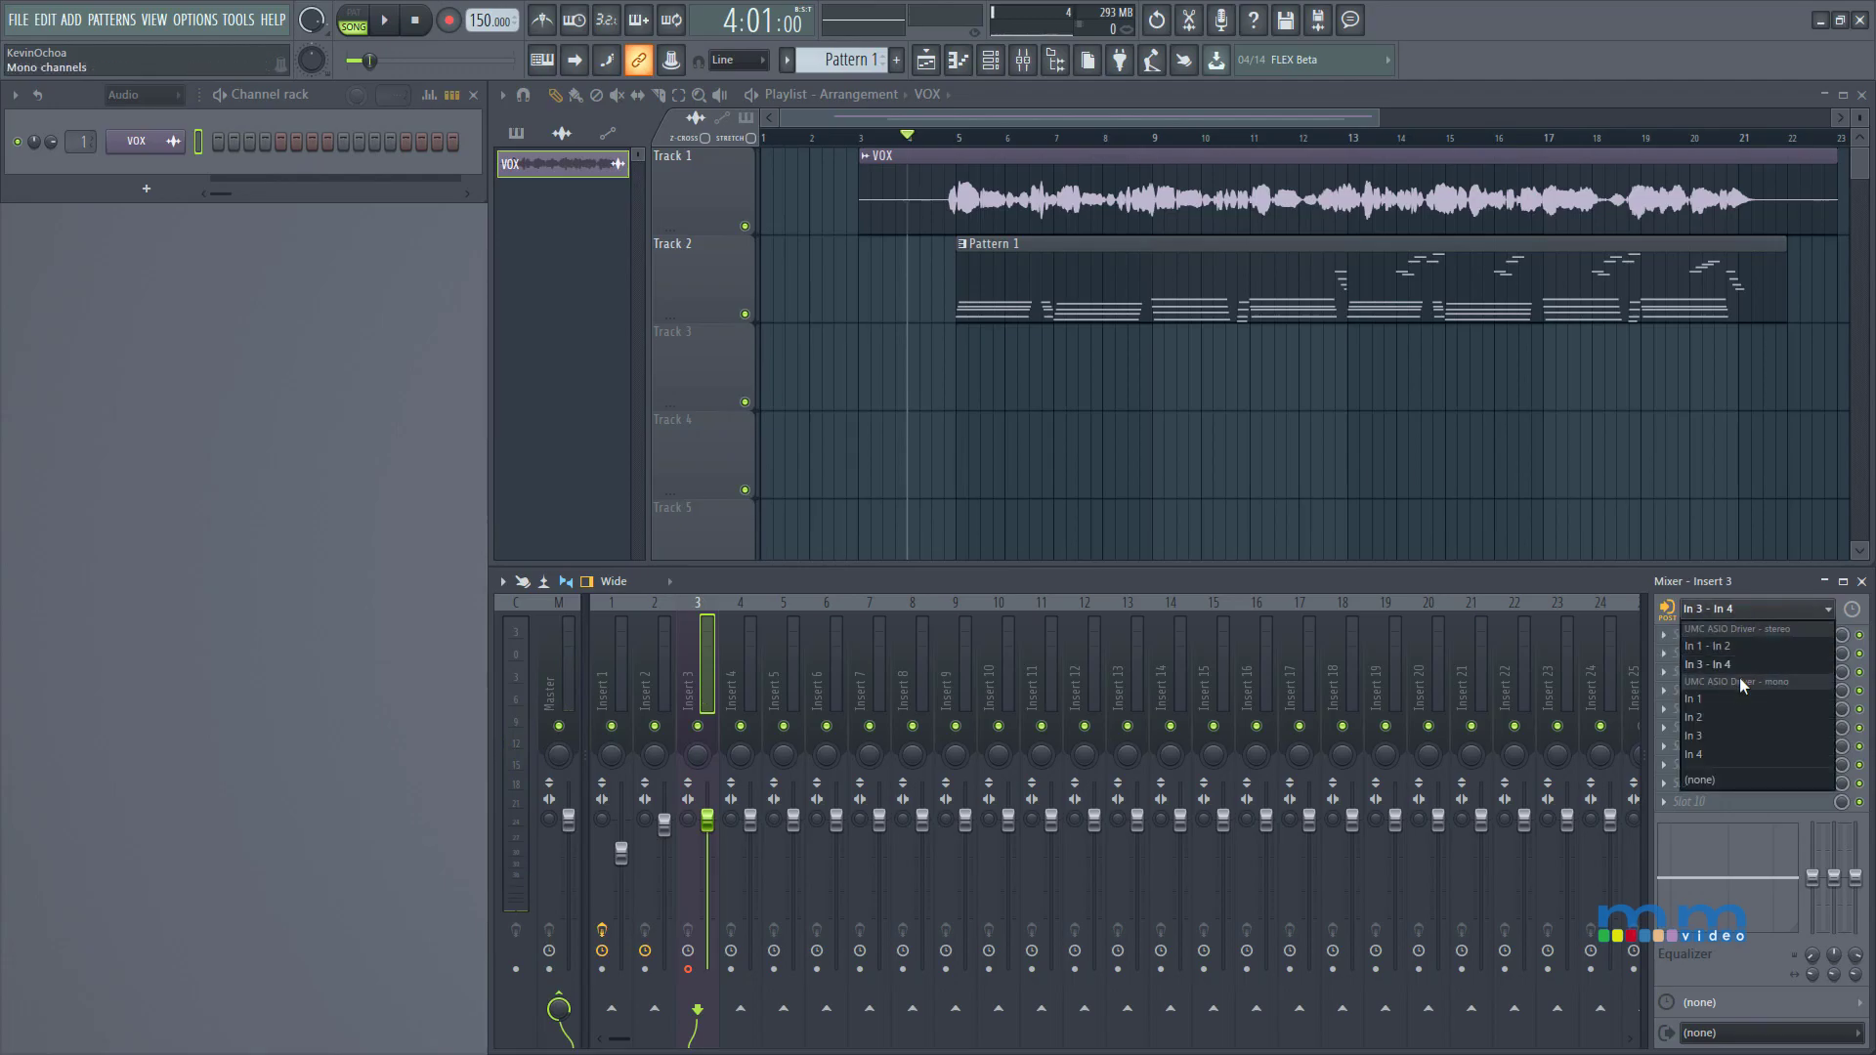
left_click(1739, 735)
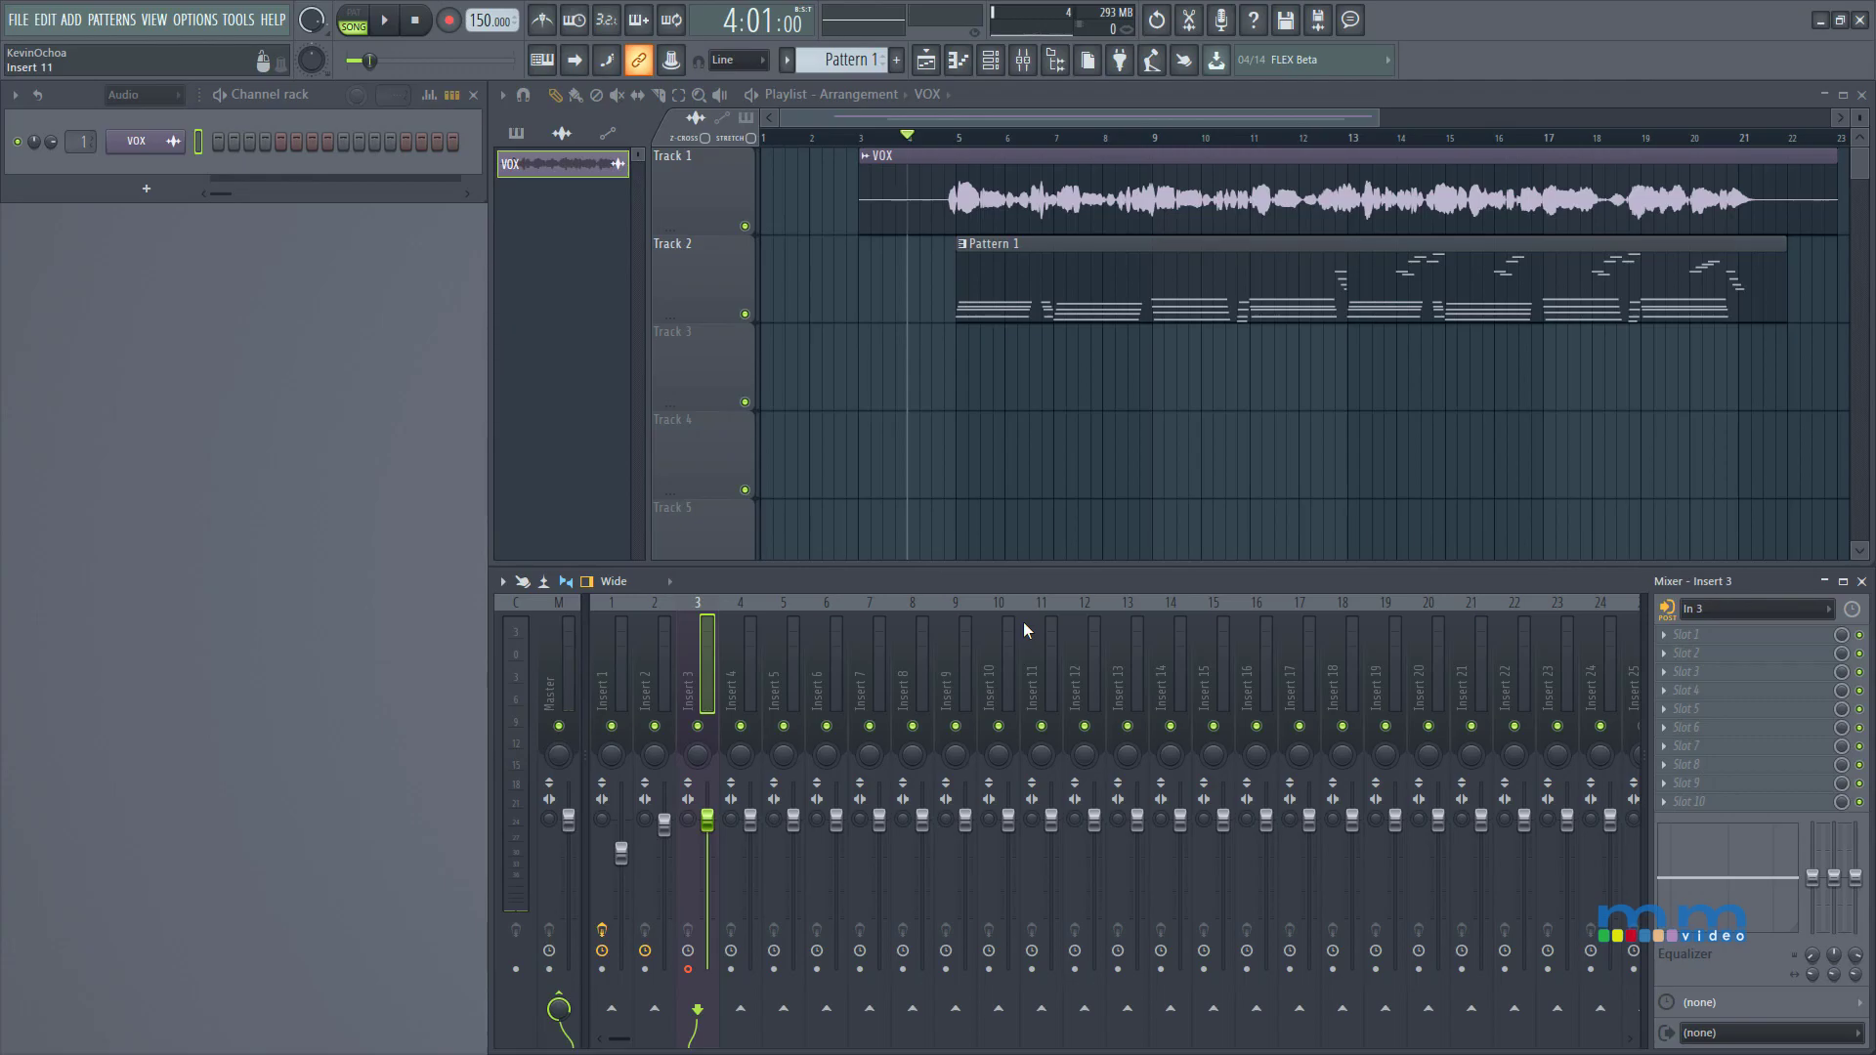
left_click(1788, 608)
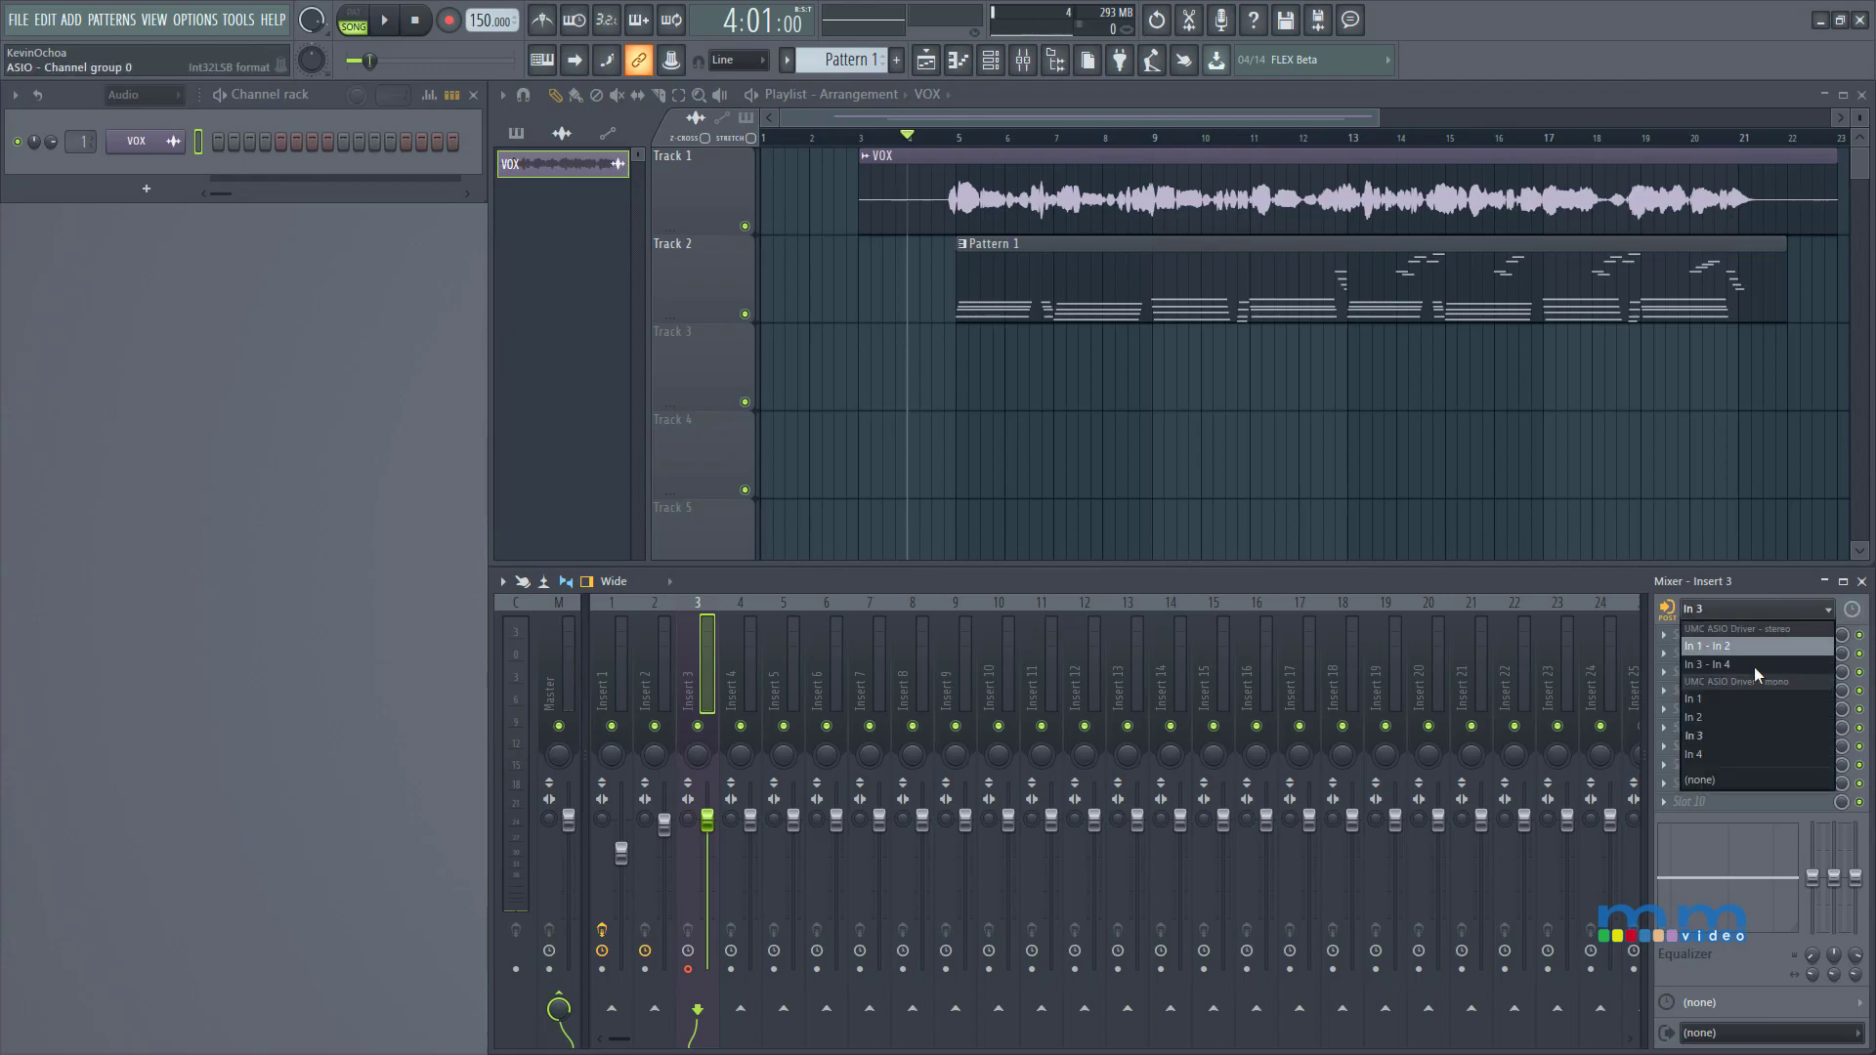
left_click(1746, 664)
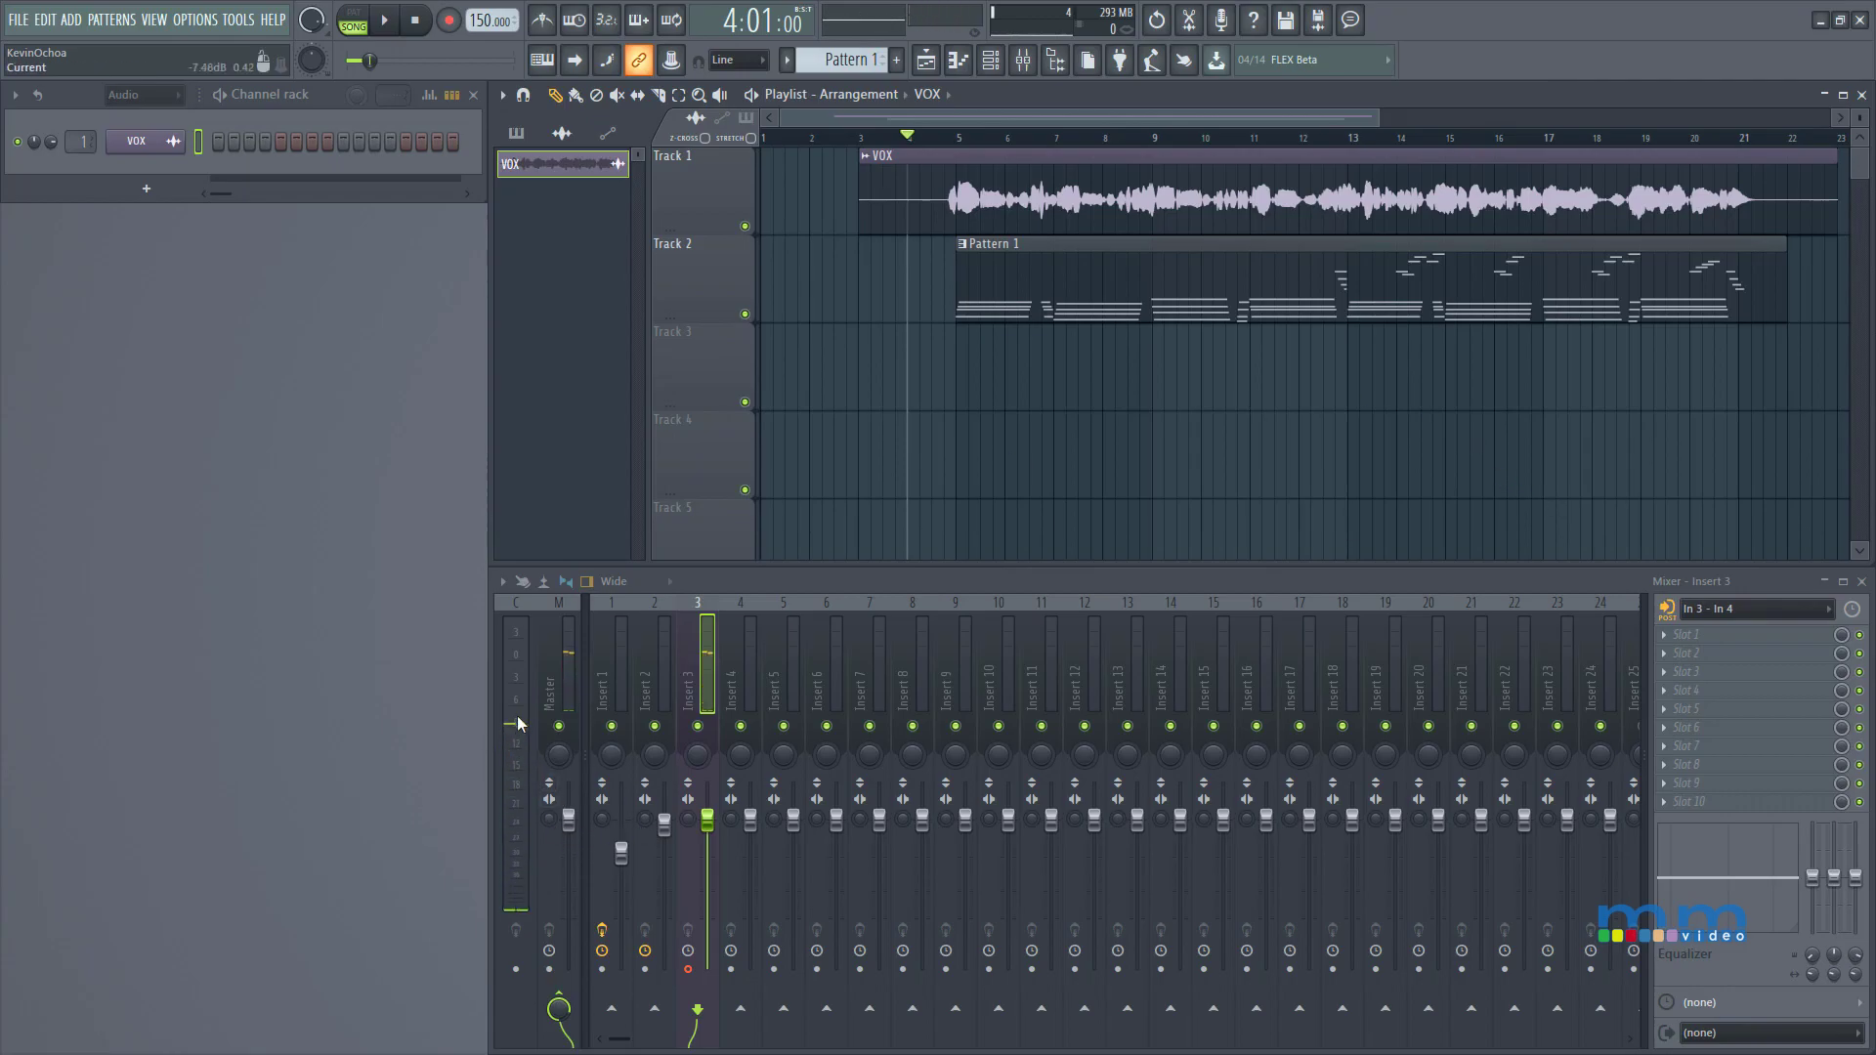
Start and stop playback, and set mixer Insert 3's audio input source to the mono channel In 3.
key("space")
key("space")
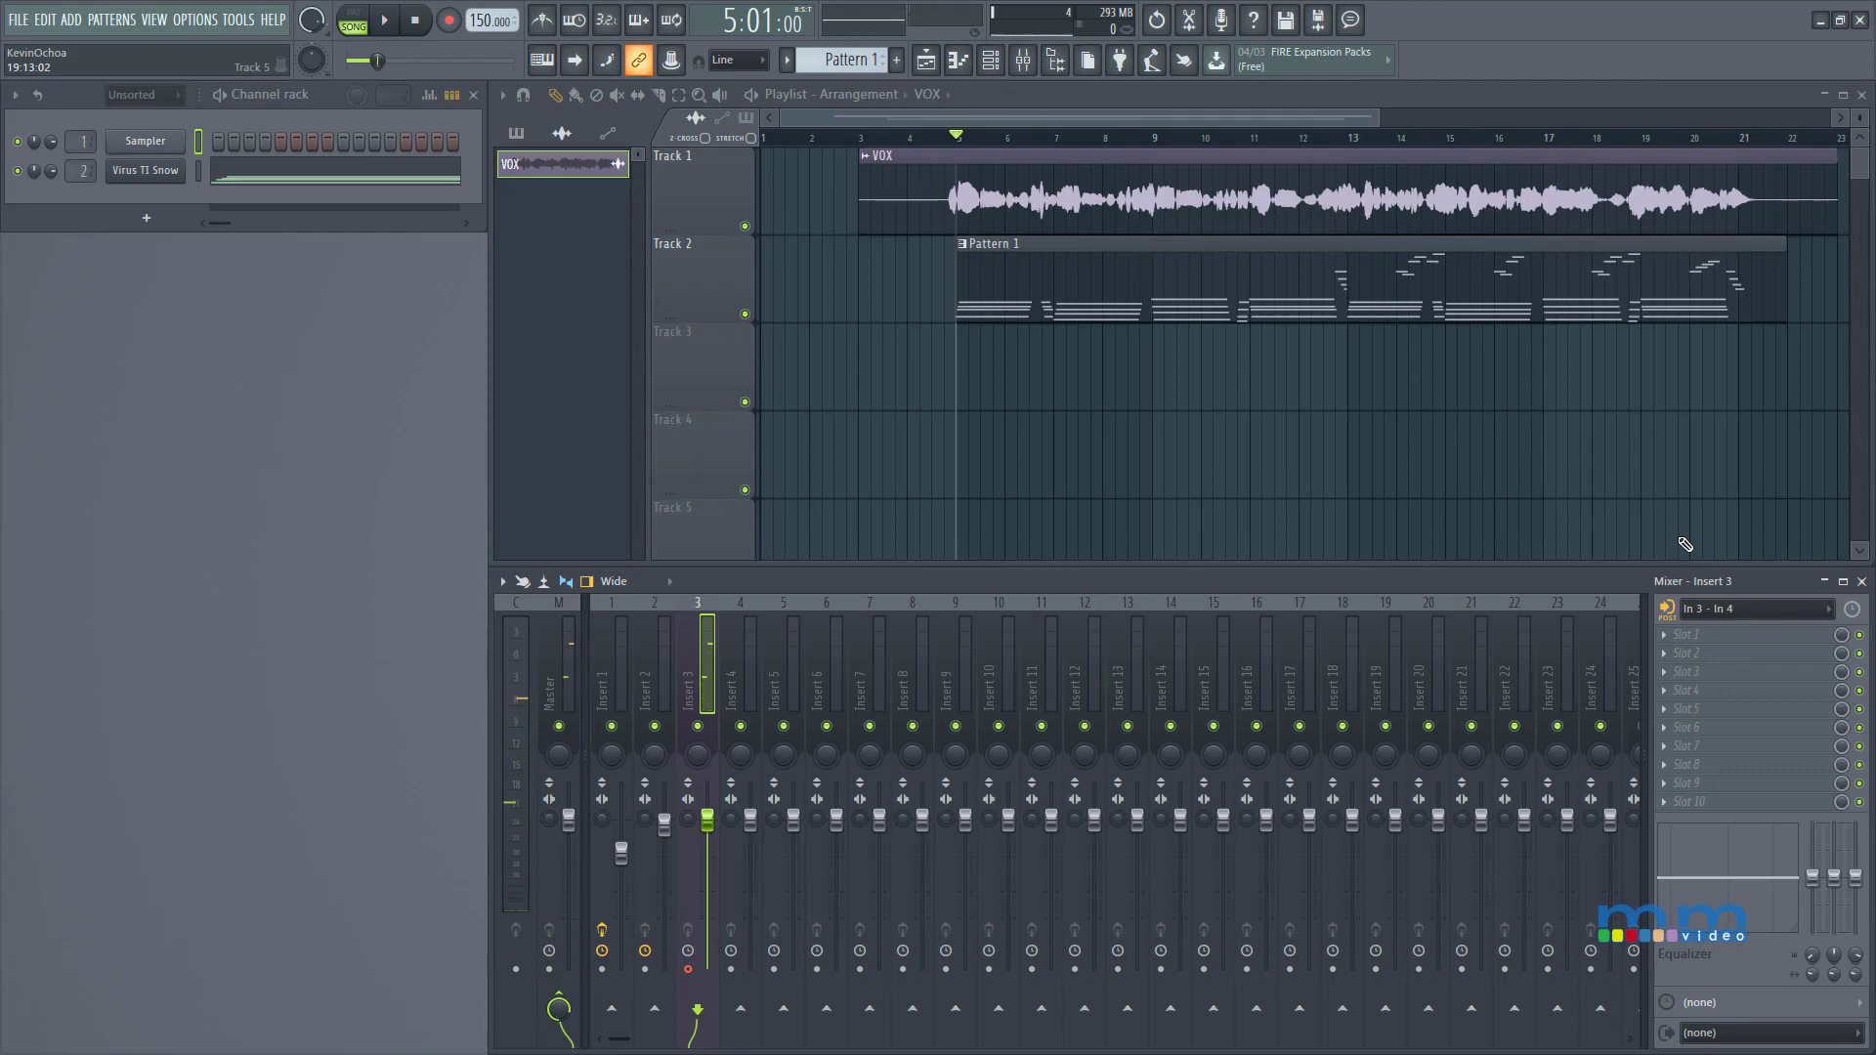
left_click(1792, 607)
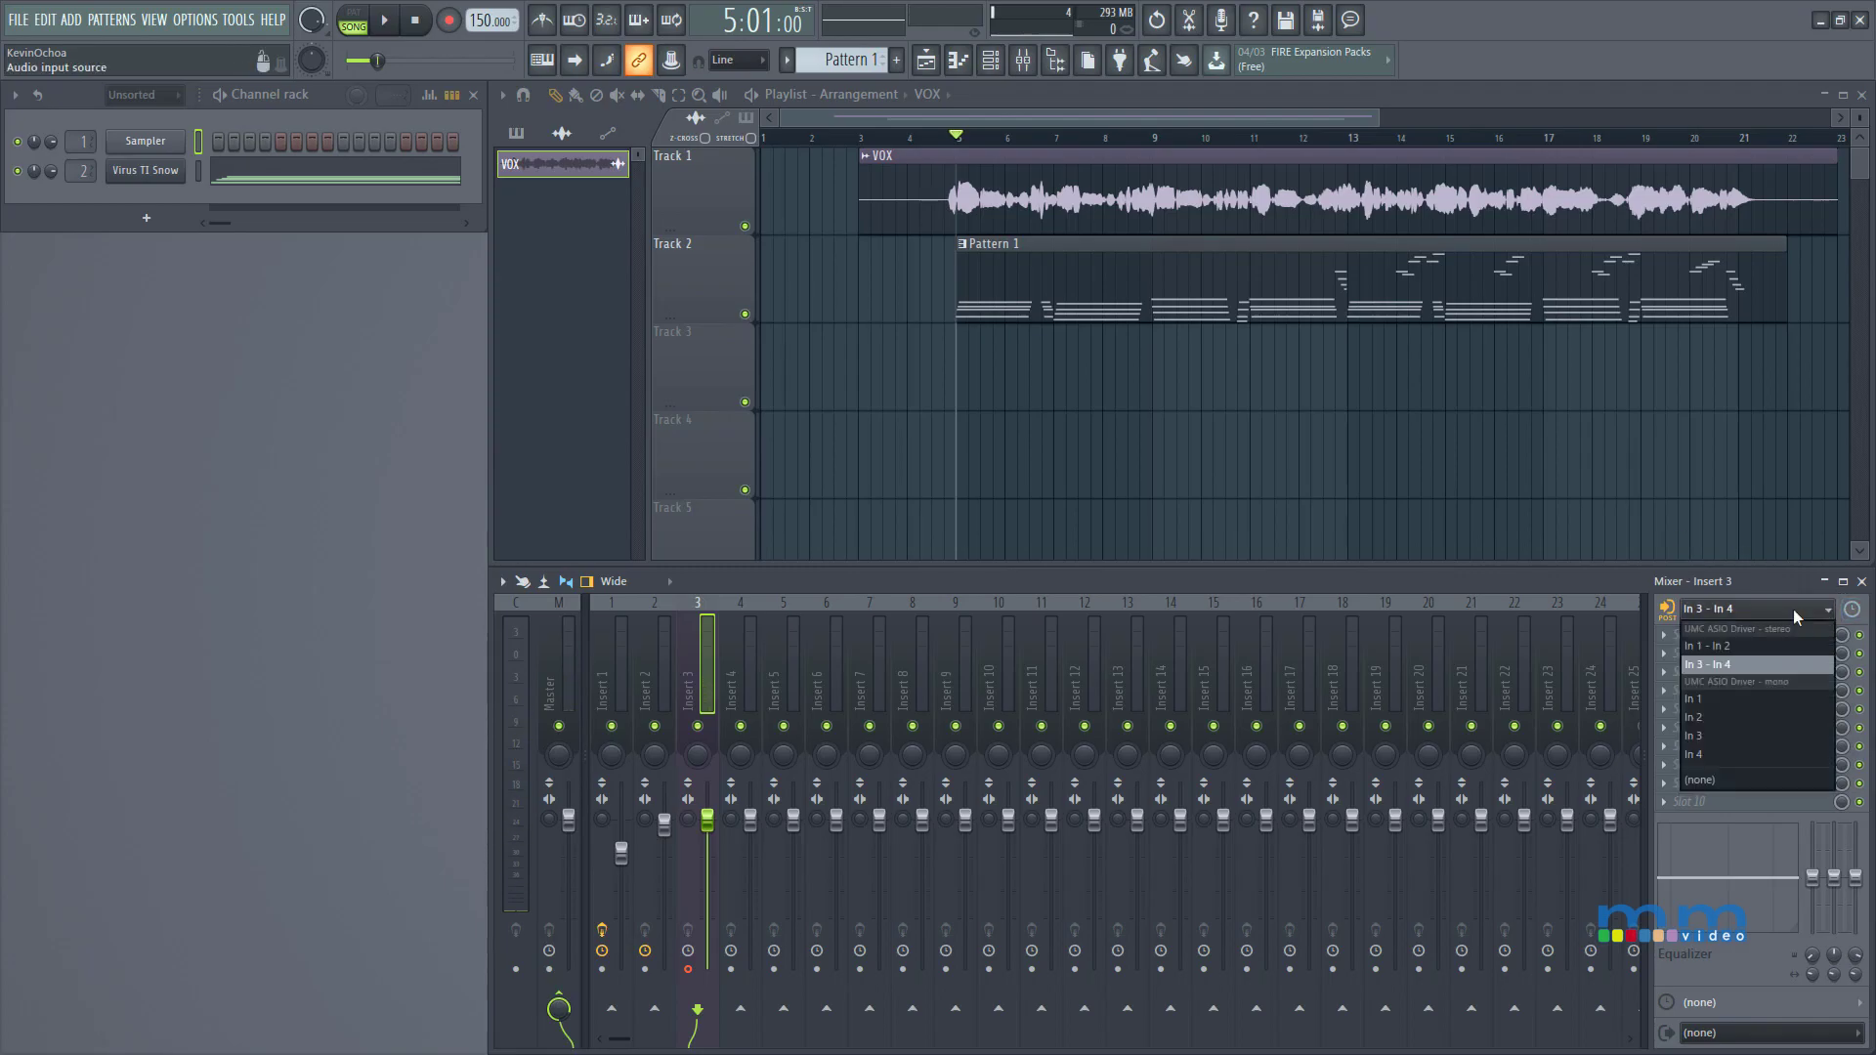
left_click(1750, 664)
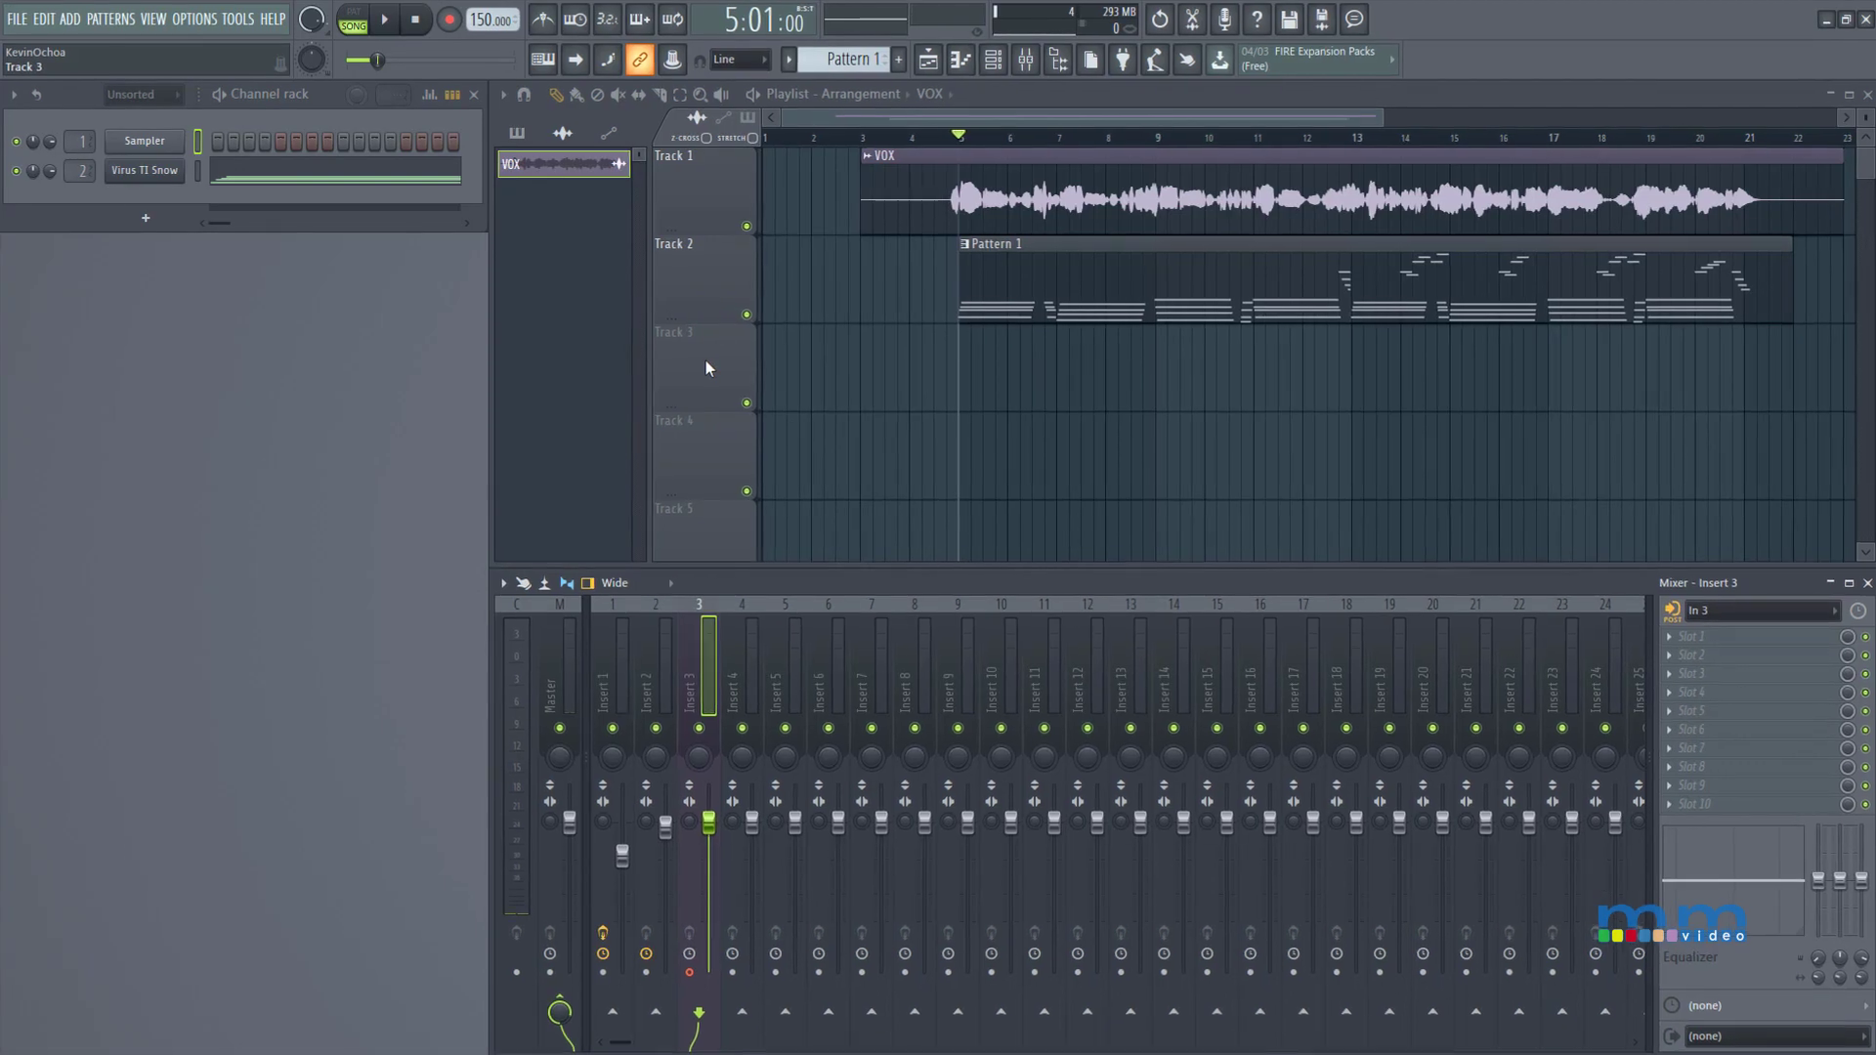
Set playlist Track 3's mode to an audio track assigned to mixer Insert 3.
right_click(724, 395)
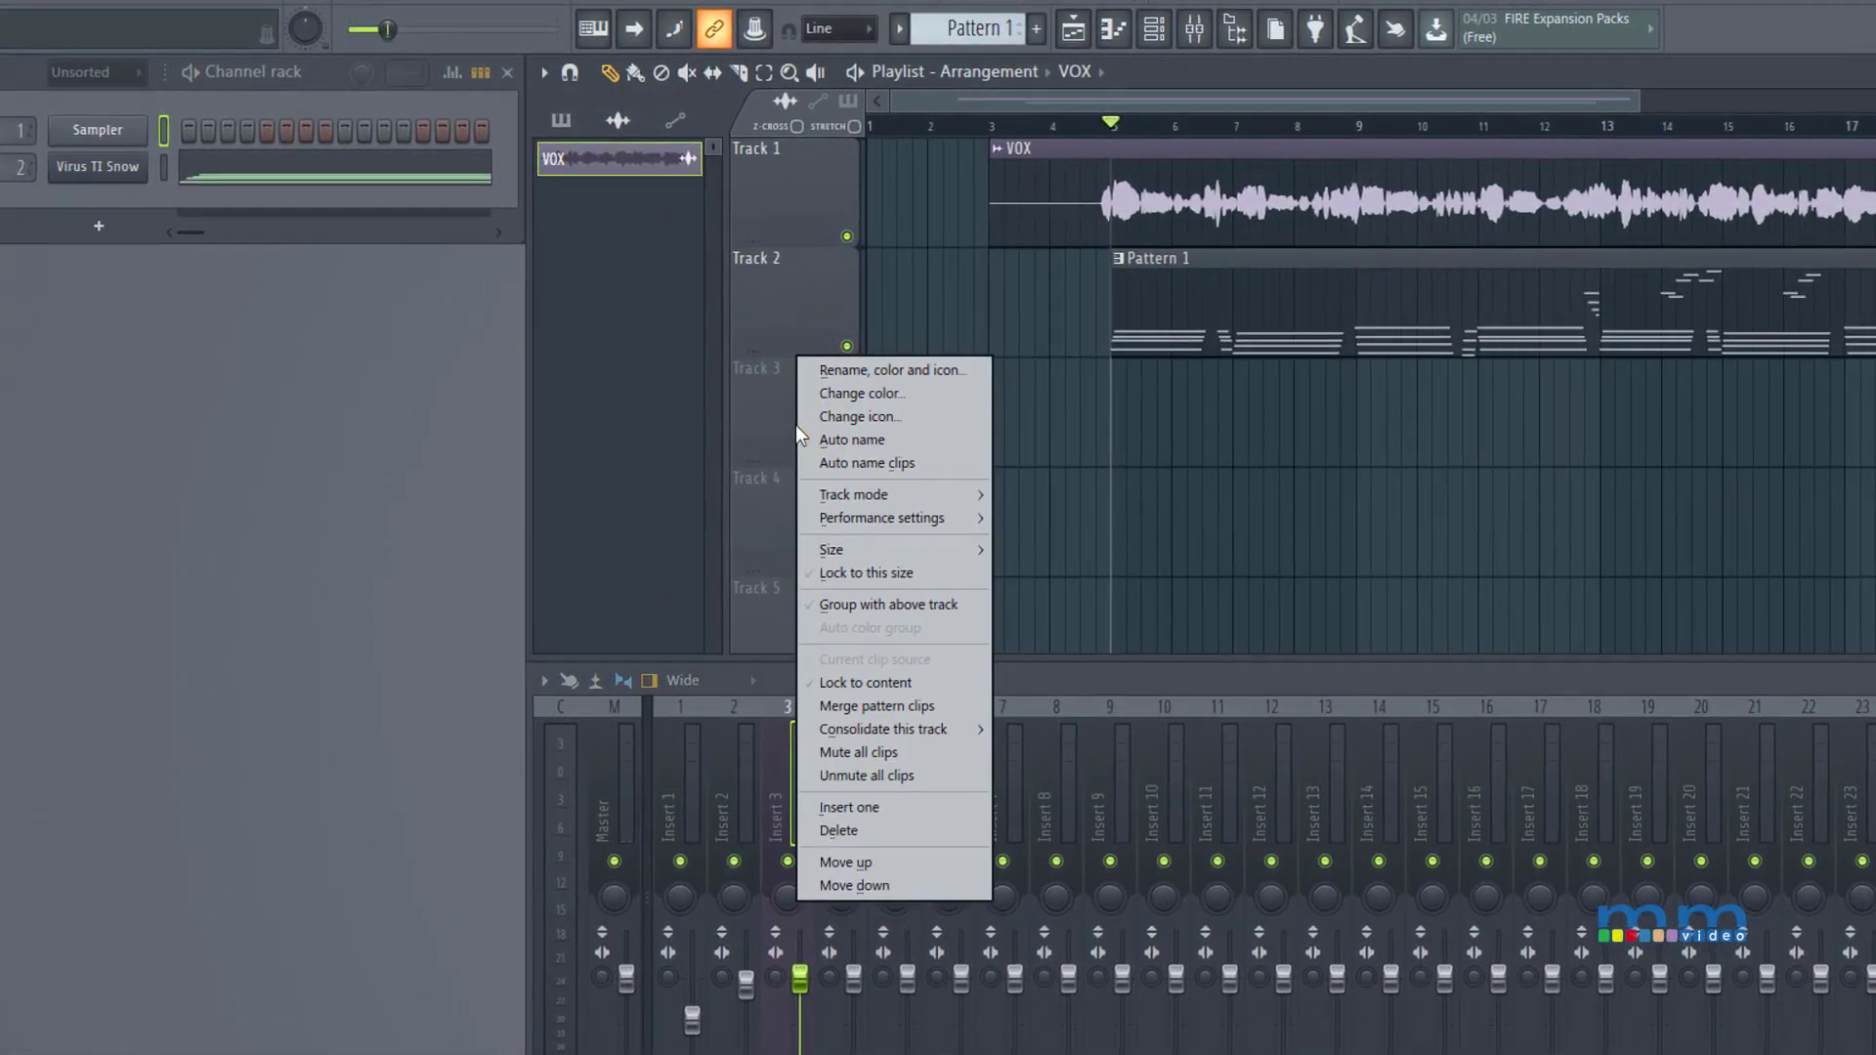
mouse_move(863, 493)
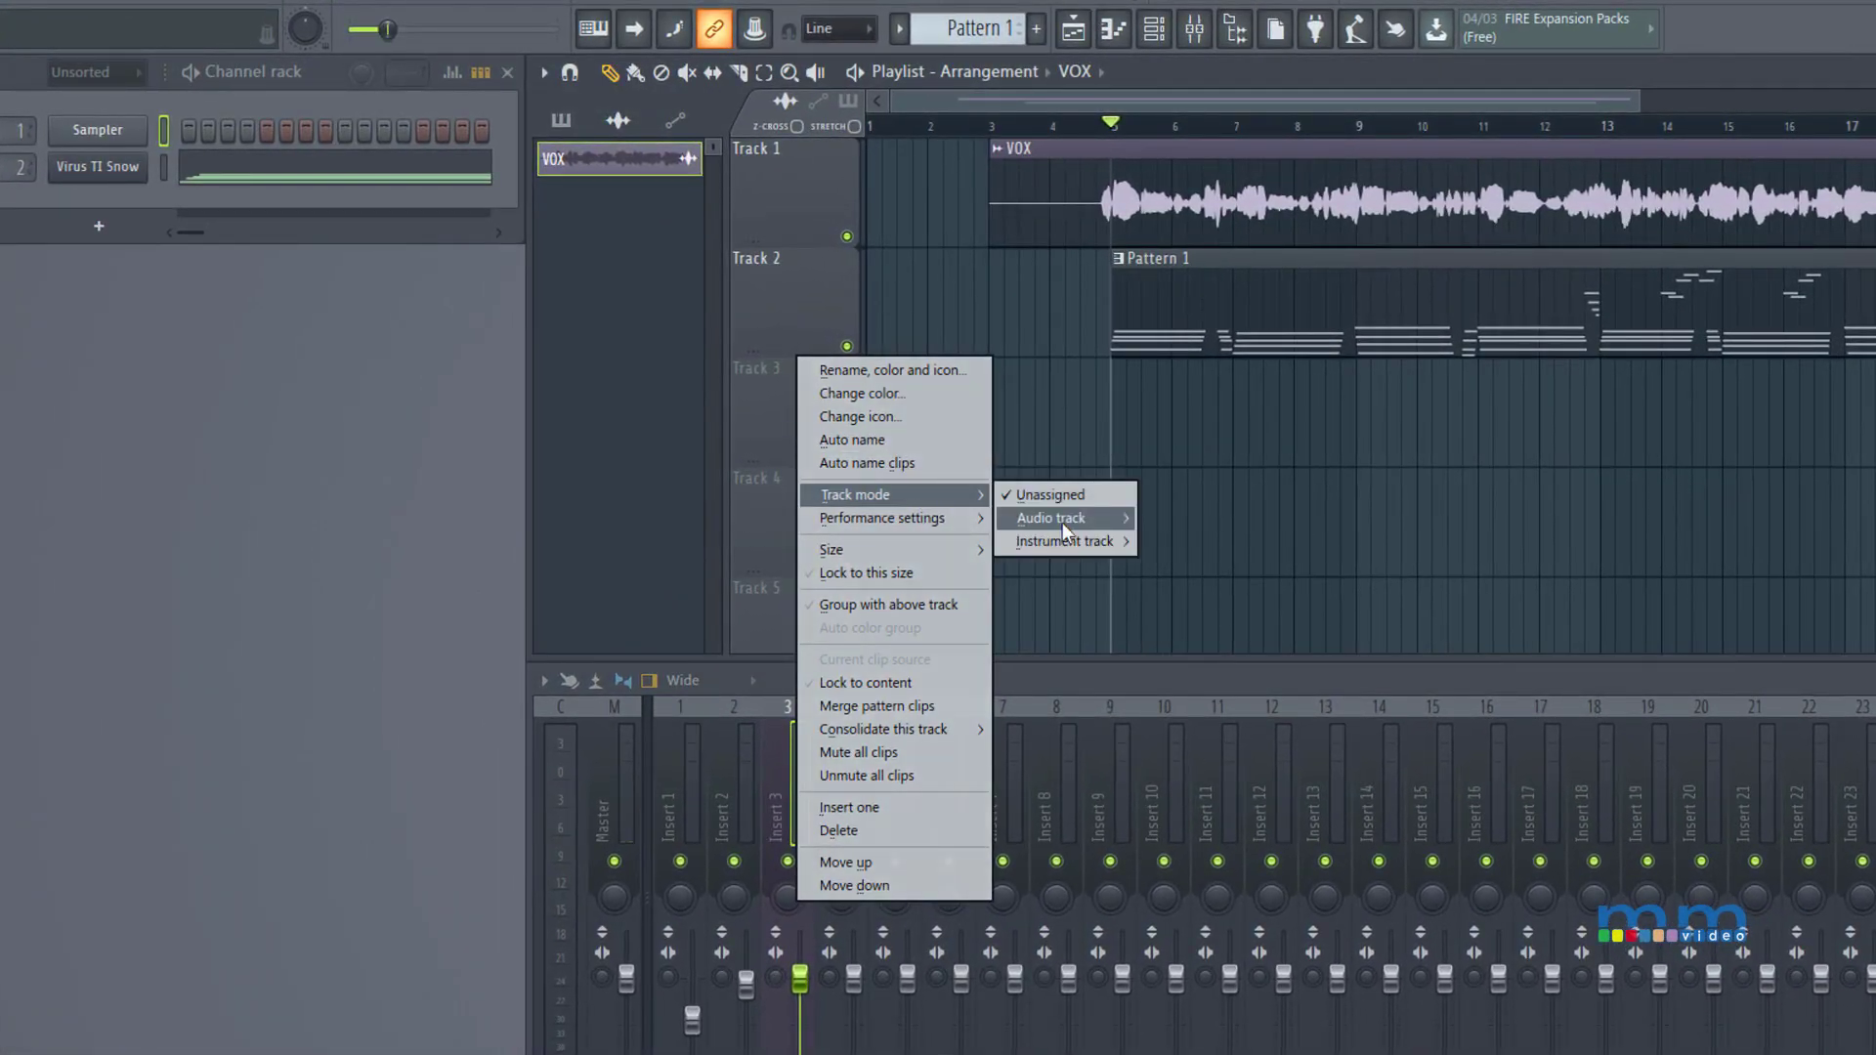
mouse_move(1063, 524)
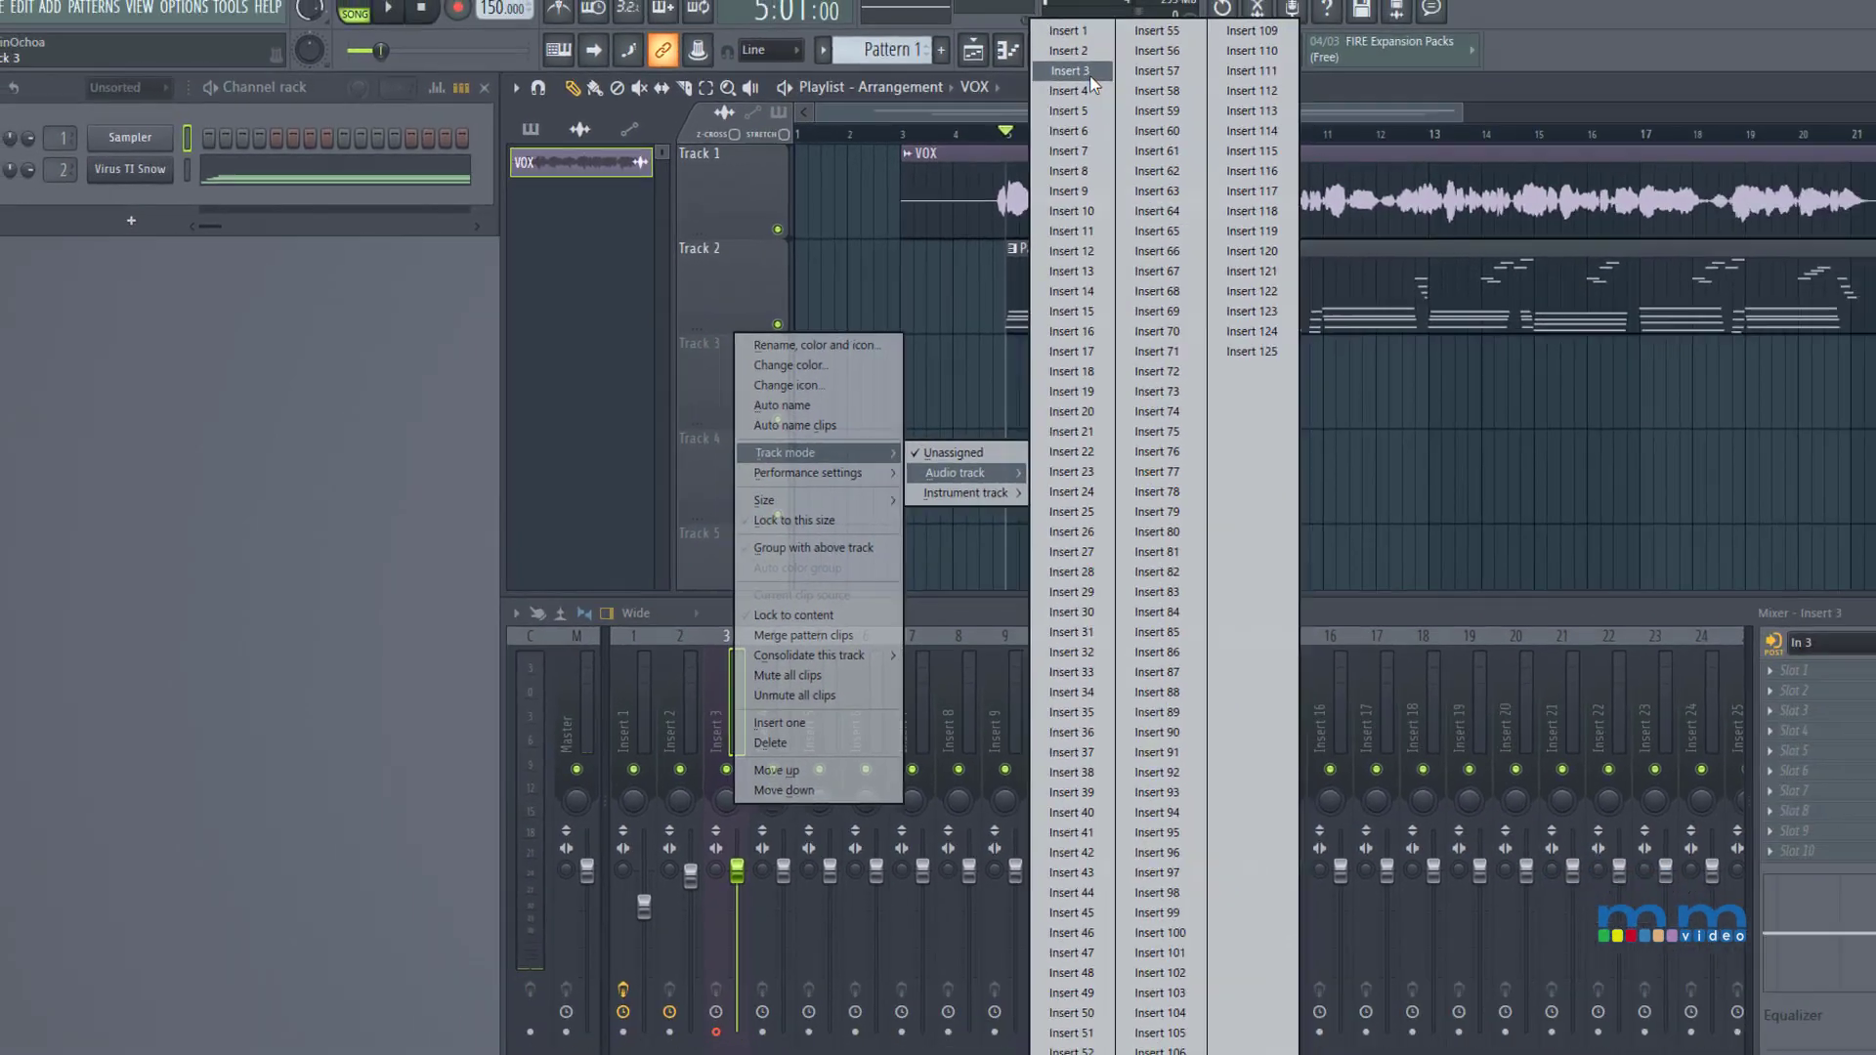
left_click(1210, 56)
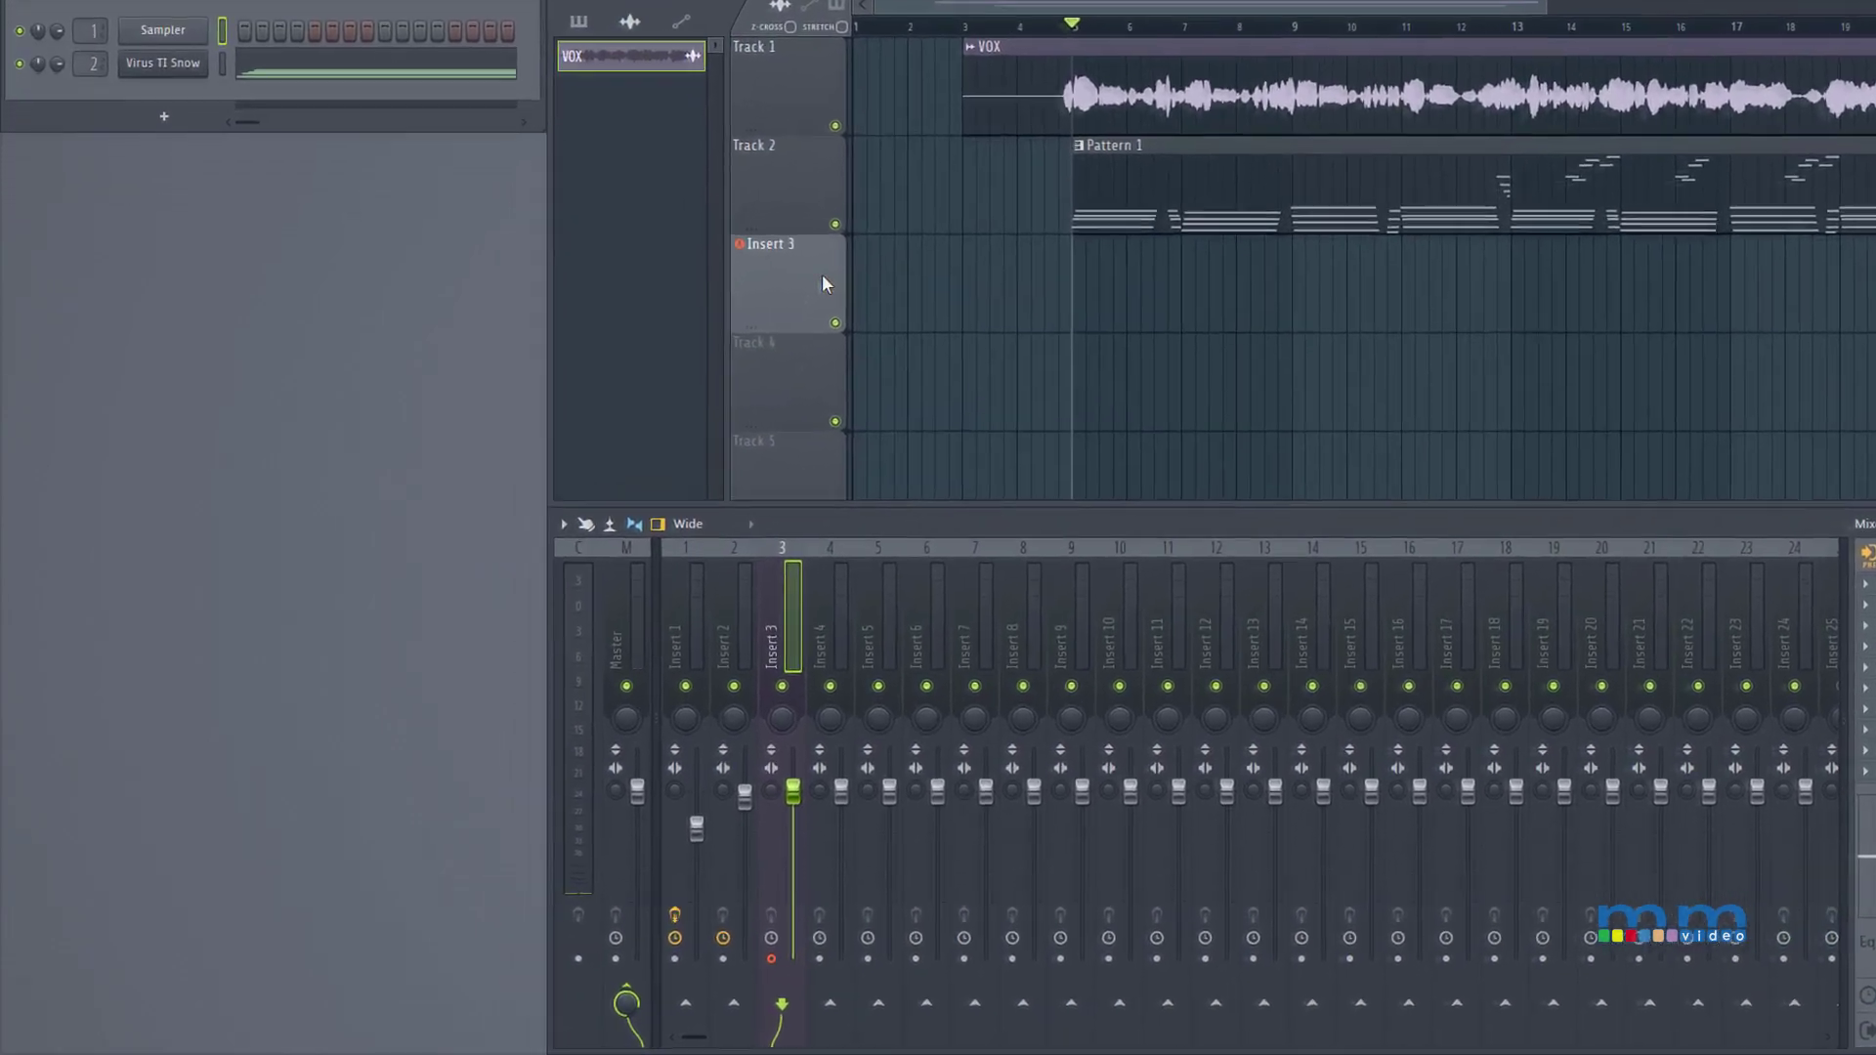
Rename mixer Insert 3 as "drums" and give it an orange colour.
right_click(838, 630)
left_click(884, 528)
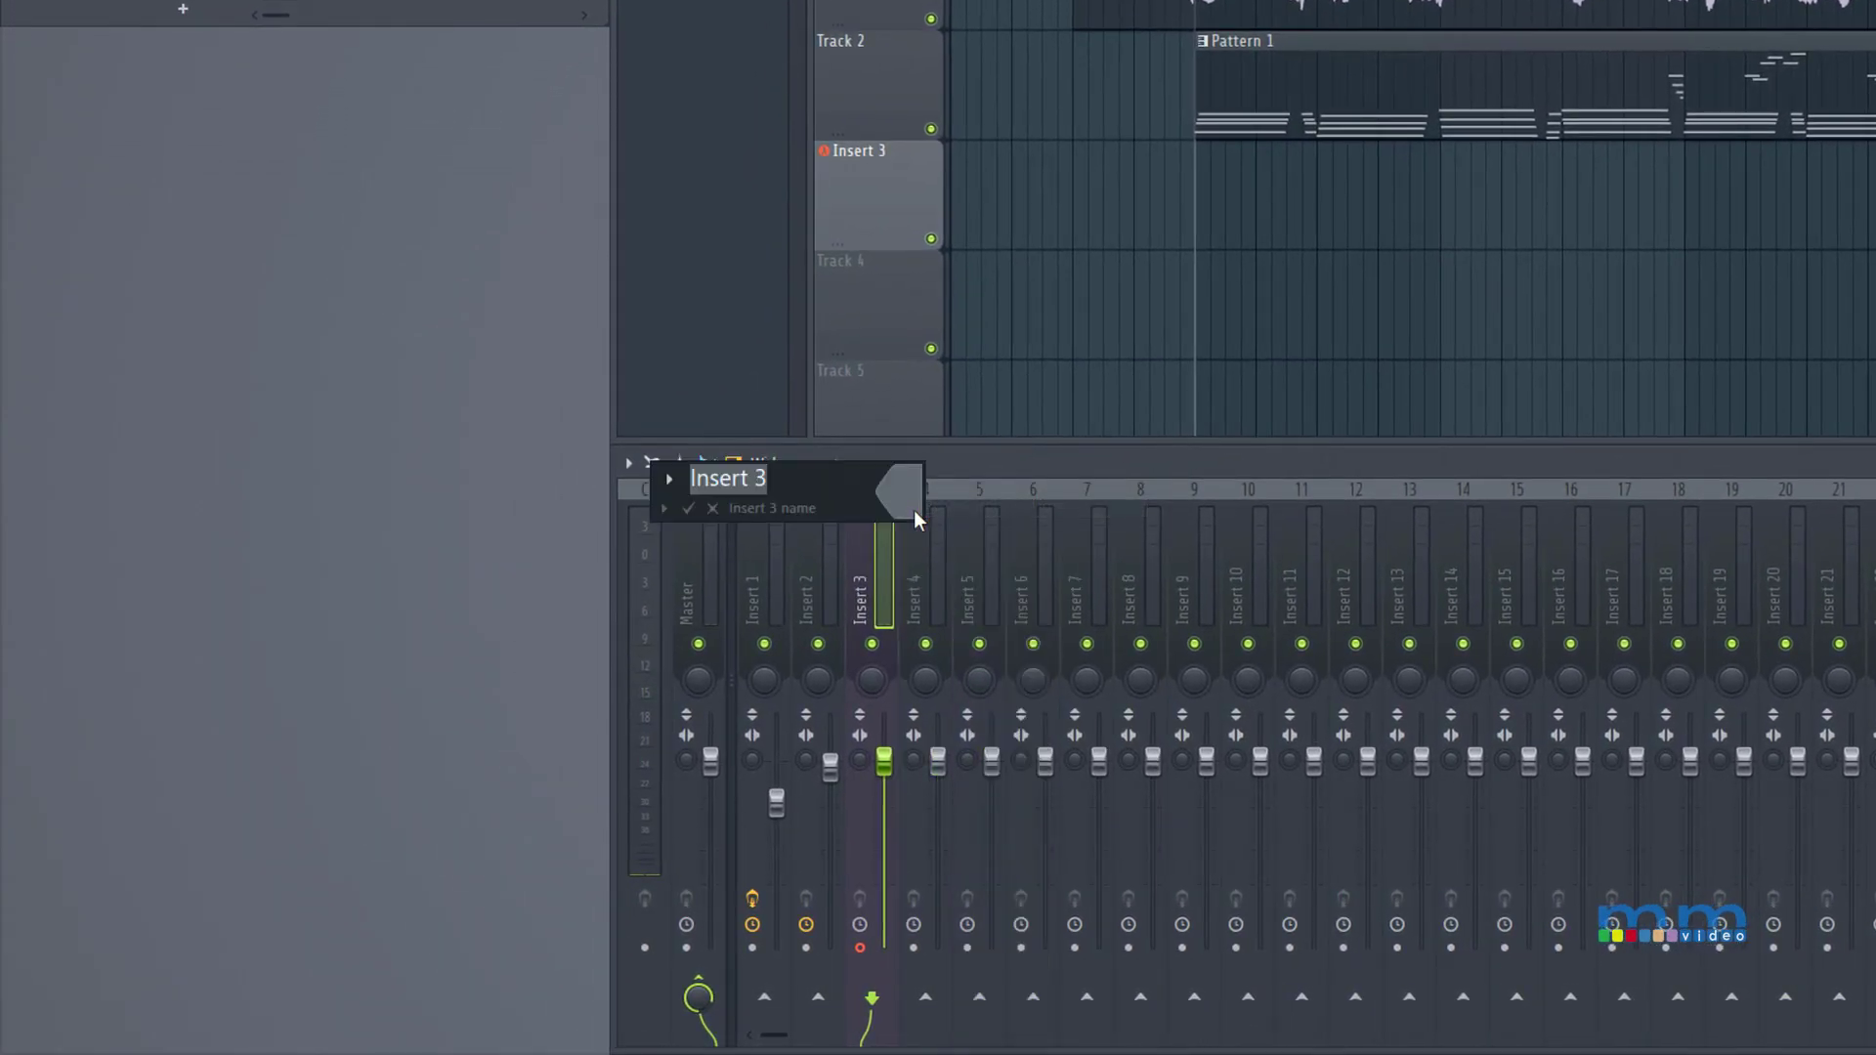
type("drums")
mouse_move(916, 508)
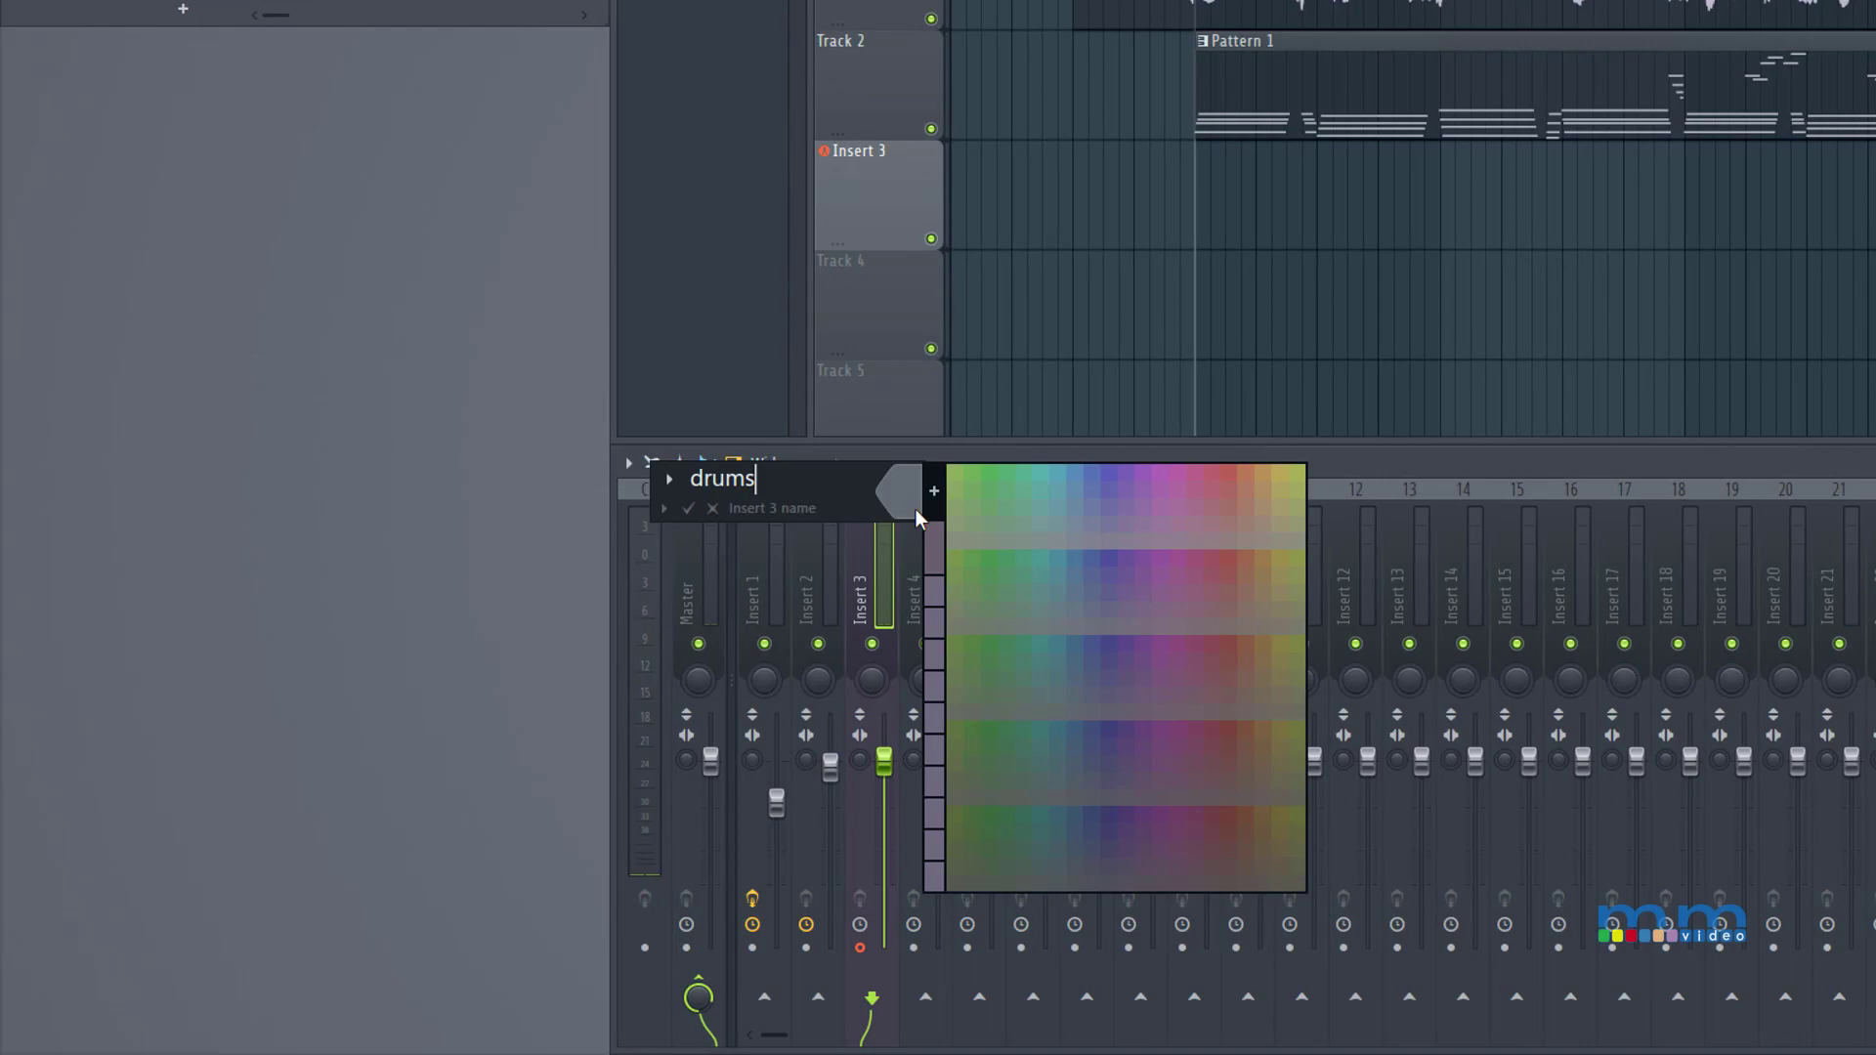
left_click(1212, 490)
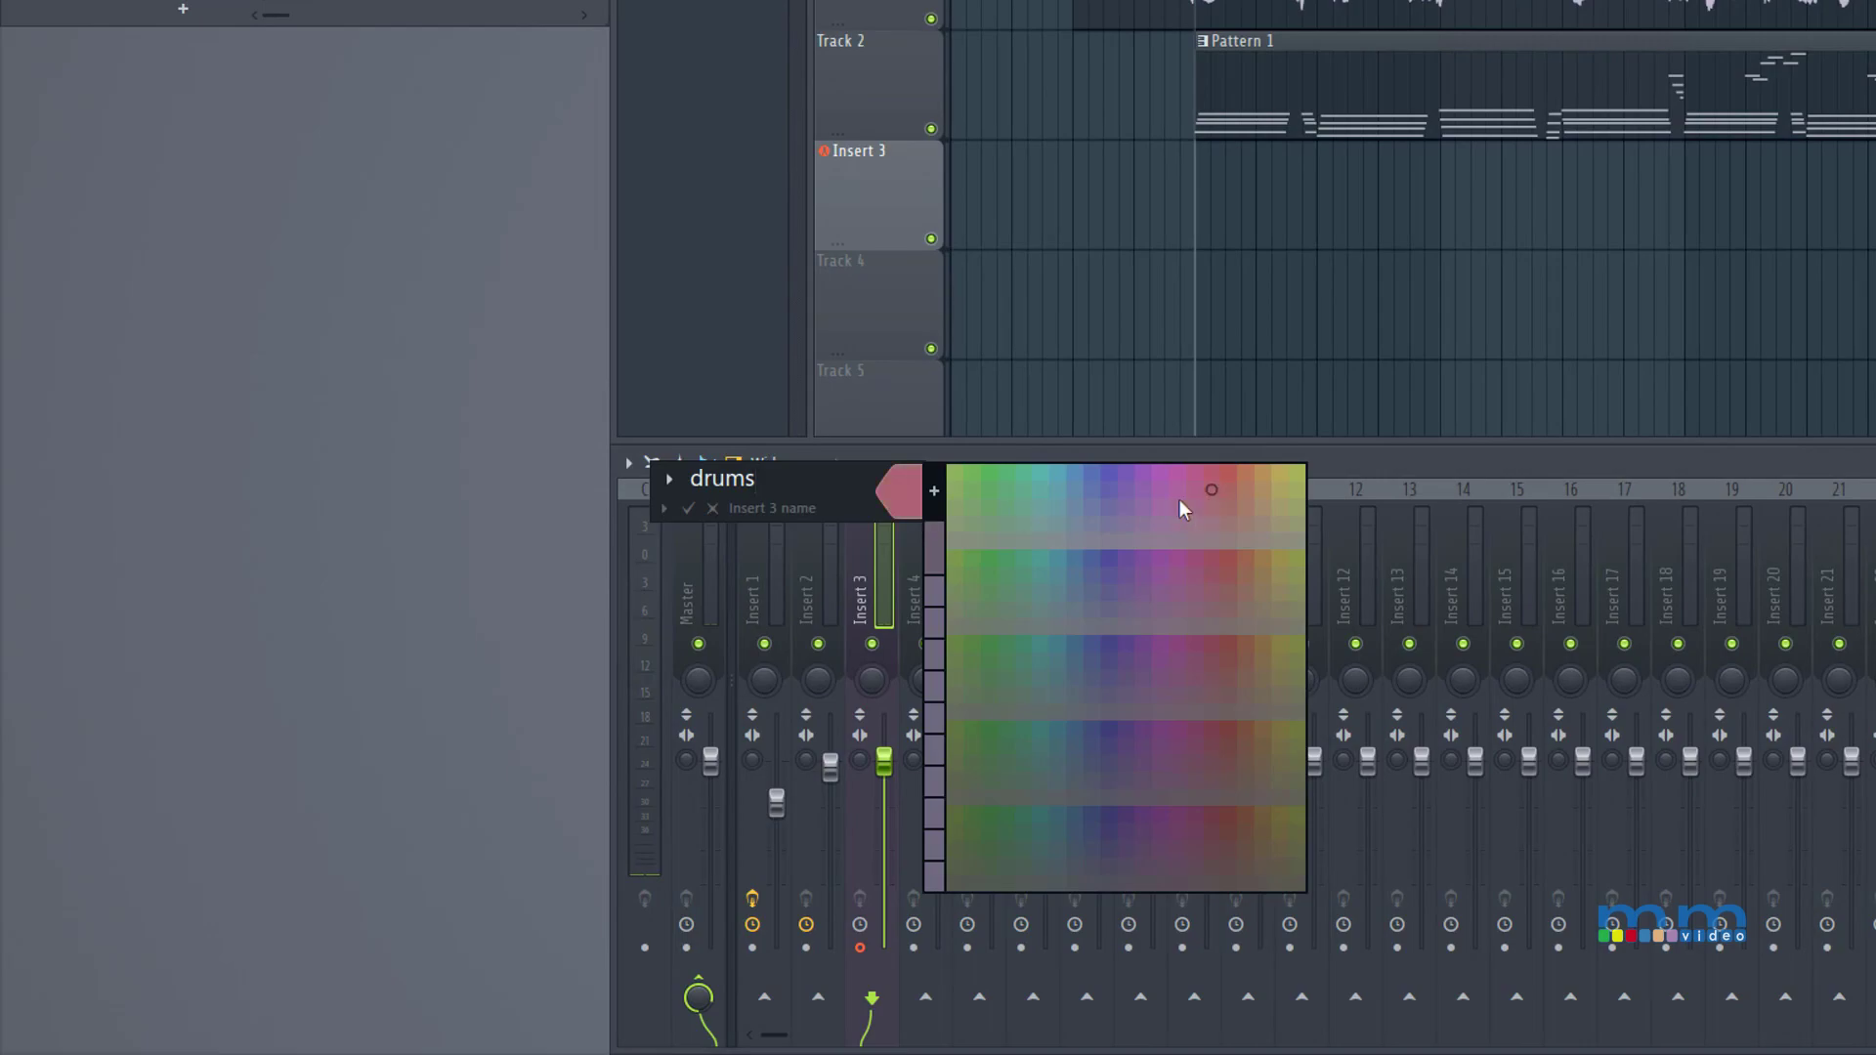
left_click(1246, 493)
key("Return")
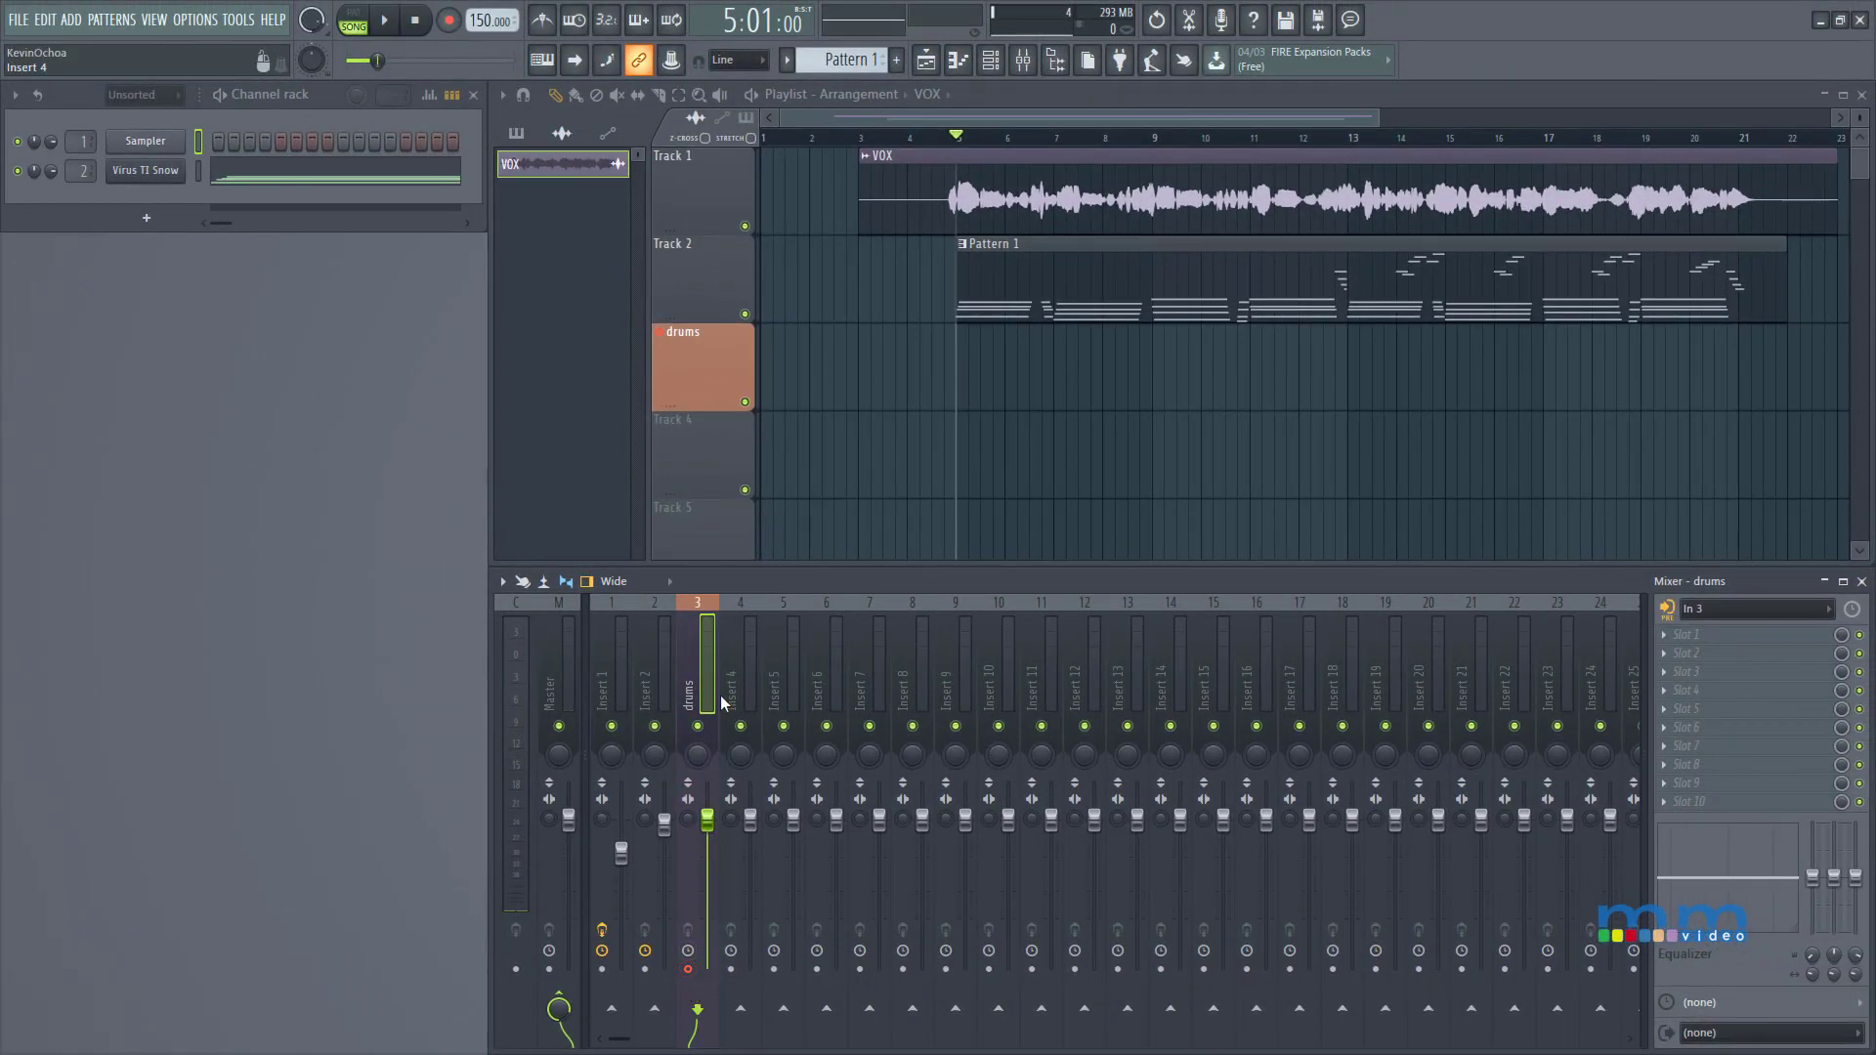
Arm the transport for audio recording.
key("r")
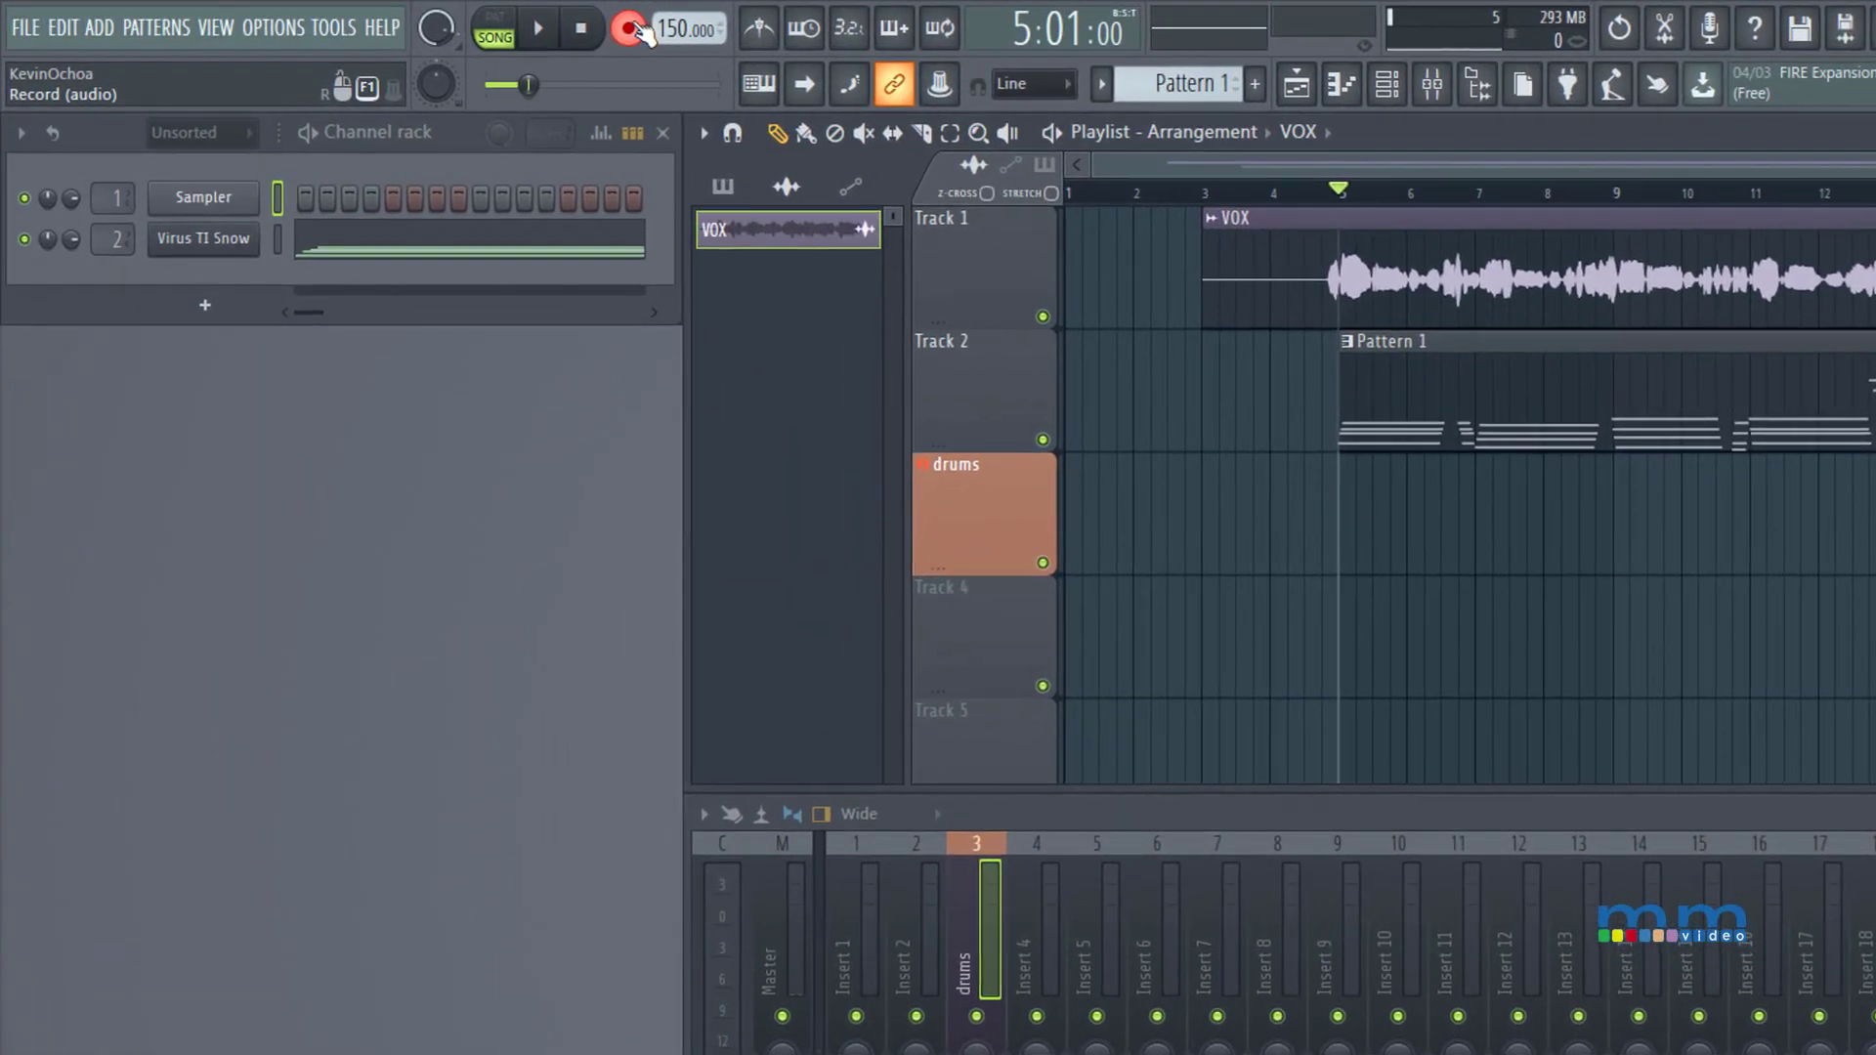
right_click(637, 31)
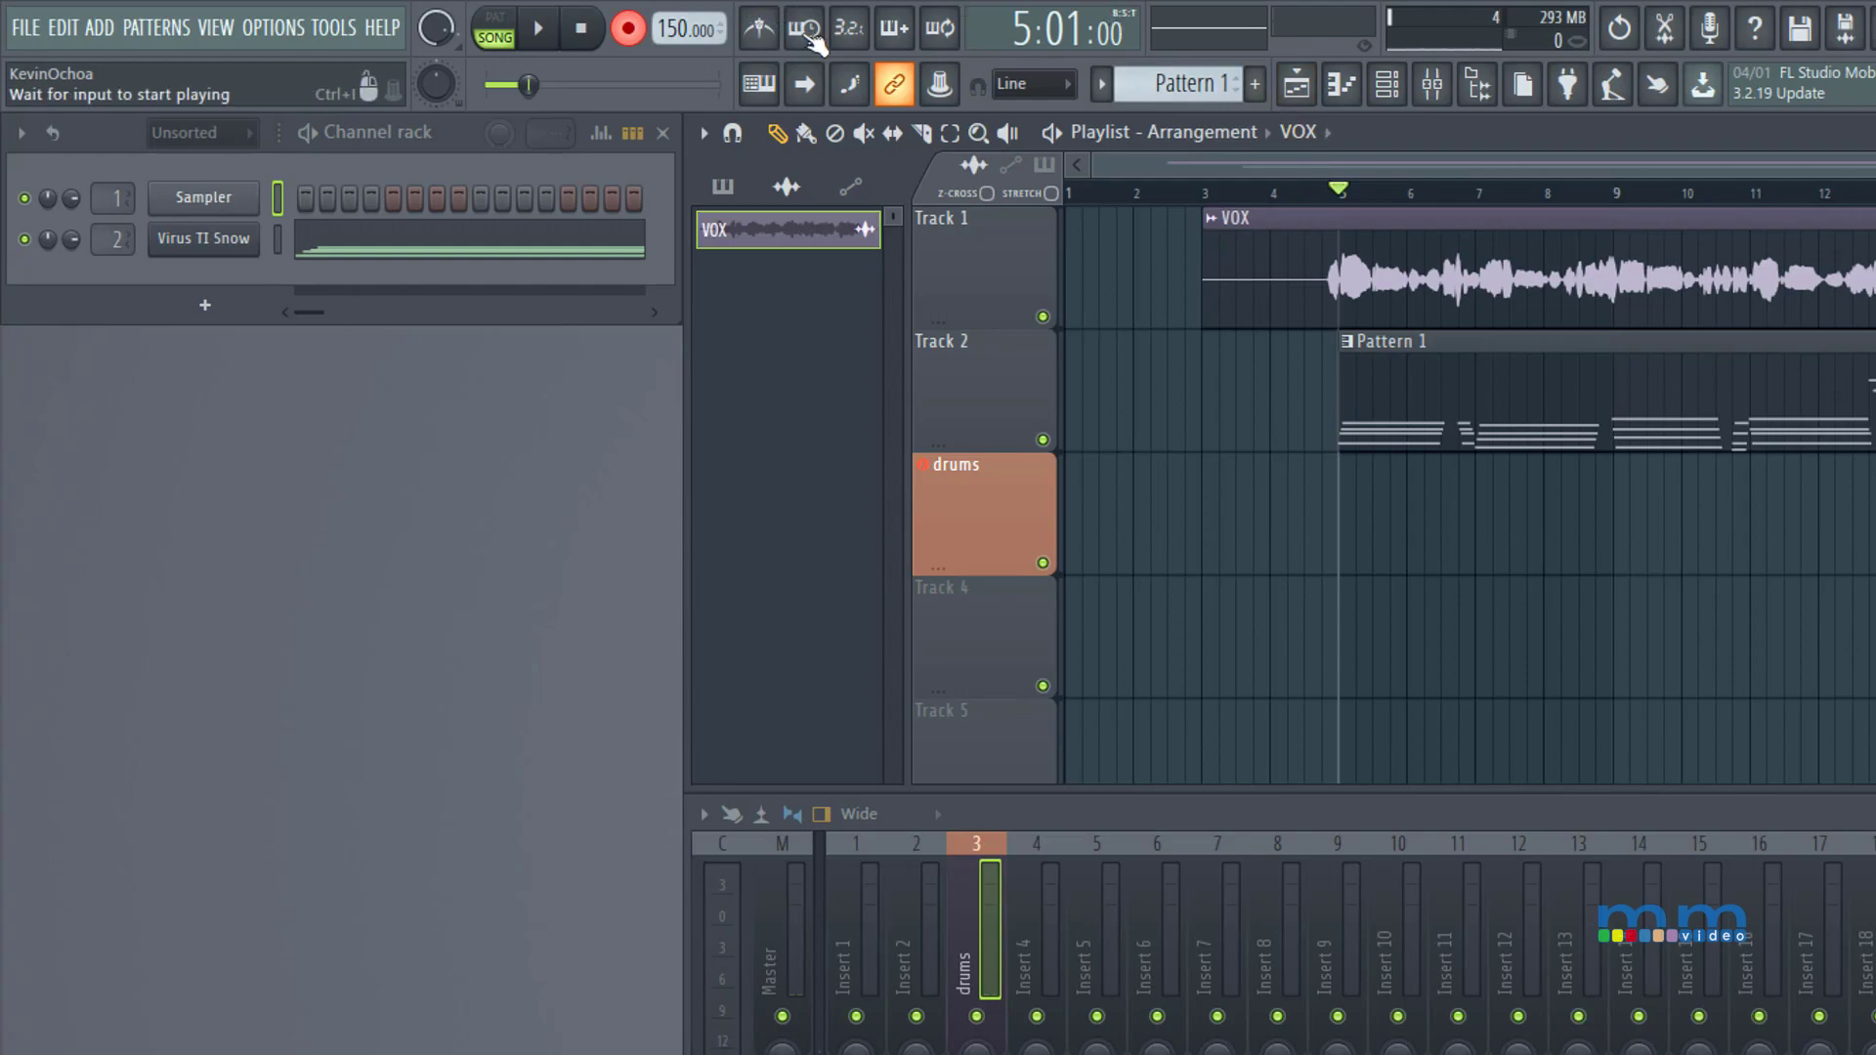
Try out the recording countdown and the metronome, reviewing the precount durations and metronome sounds, and switch both off.
left_click(848, 31)
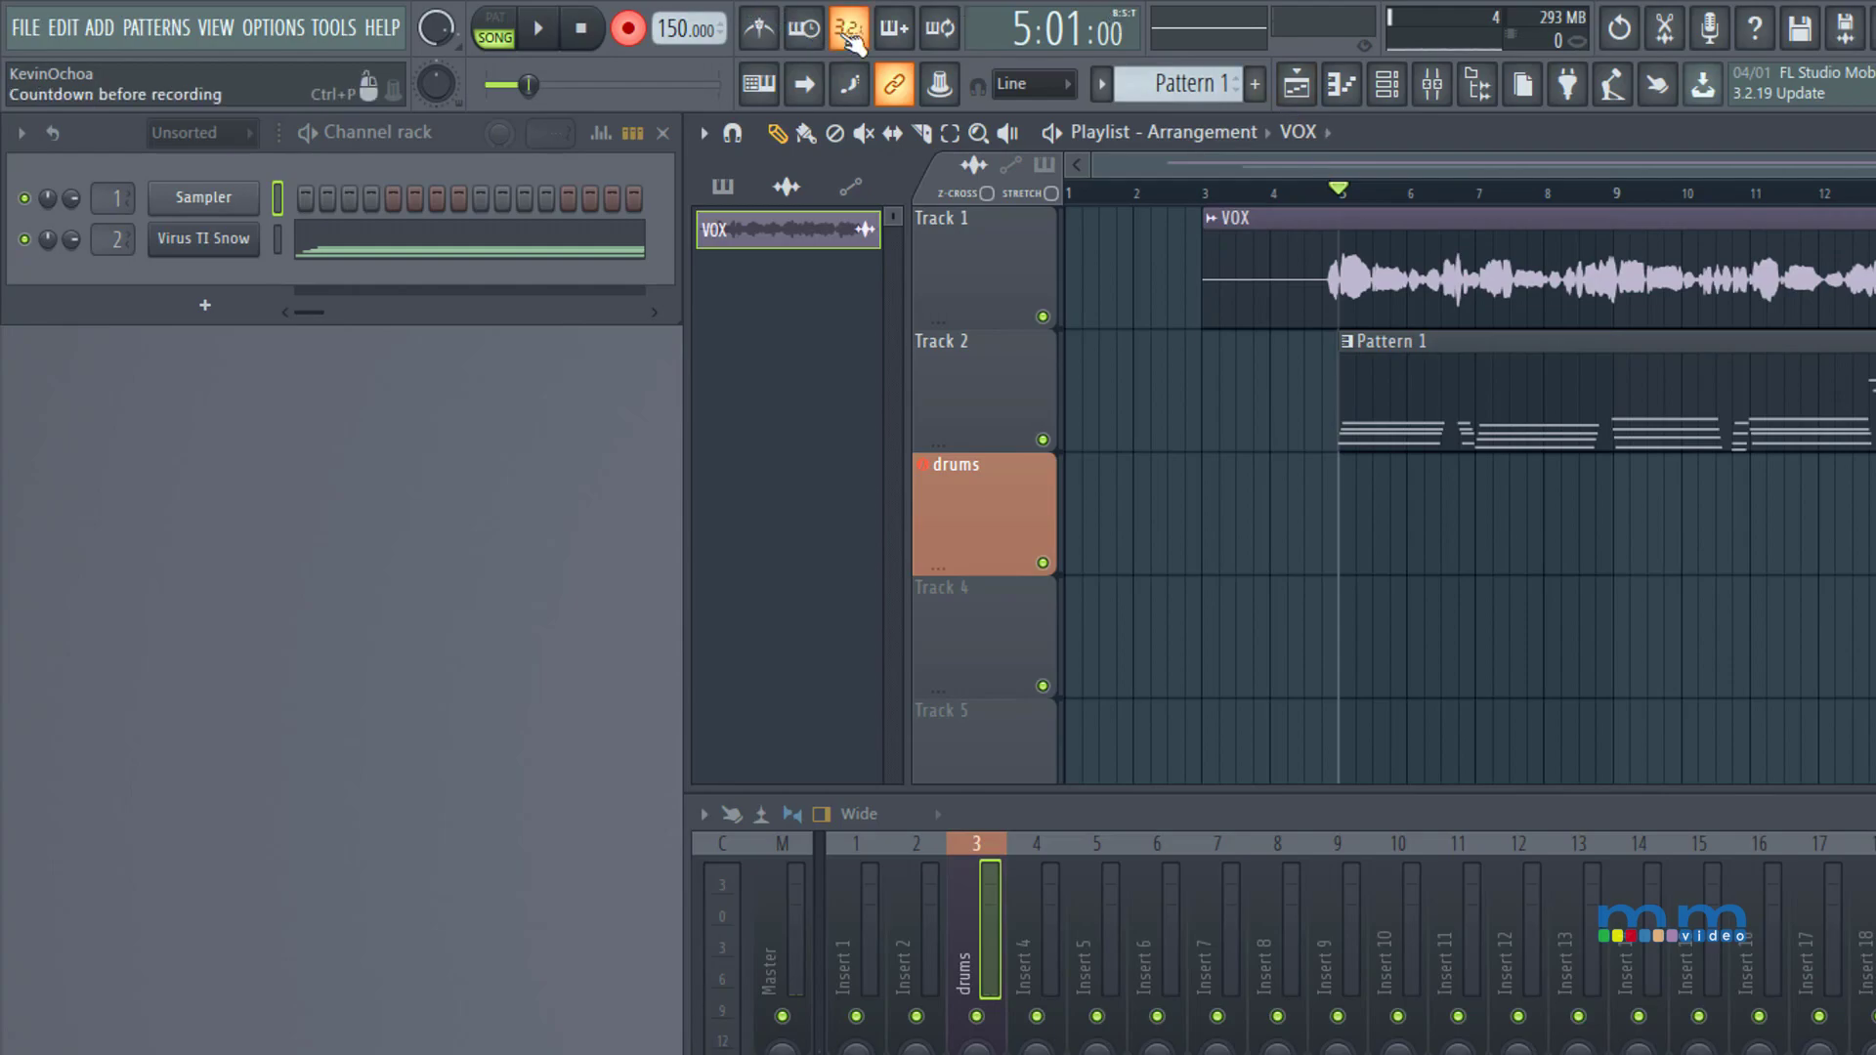
right_click(852, 41)
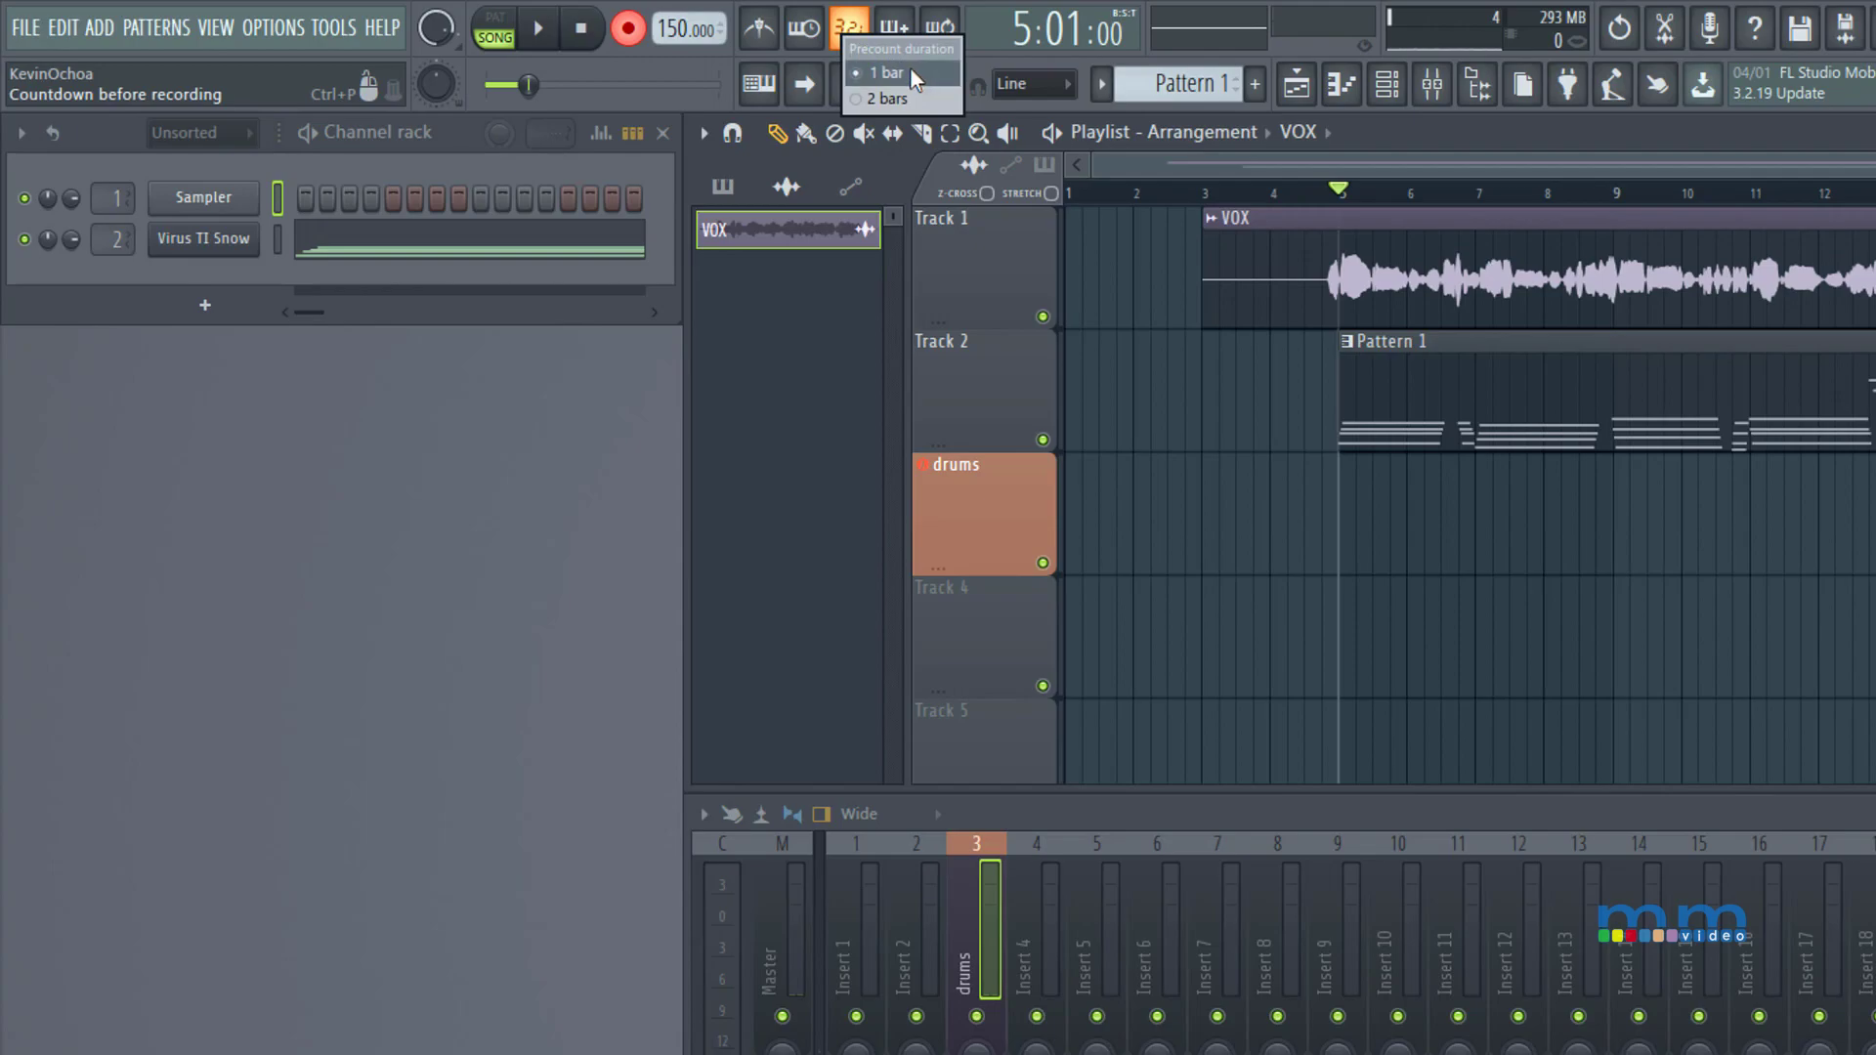
right_click(765, 31)
right_click(771, 37)
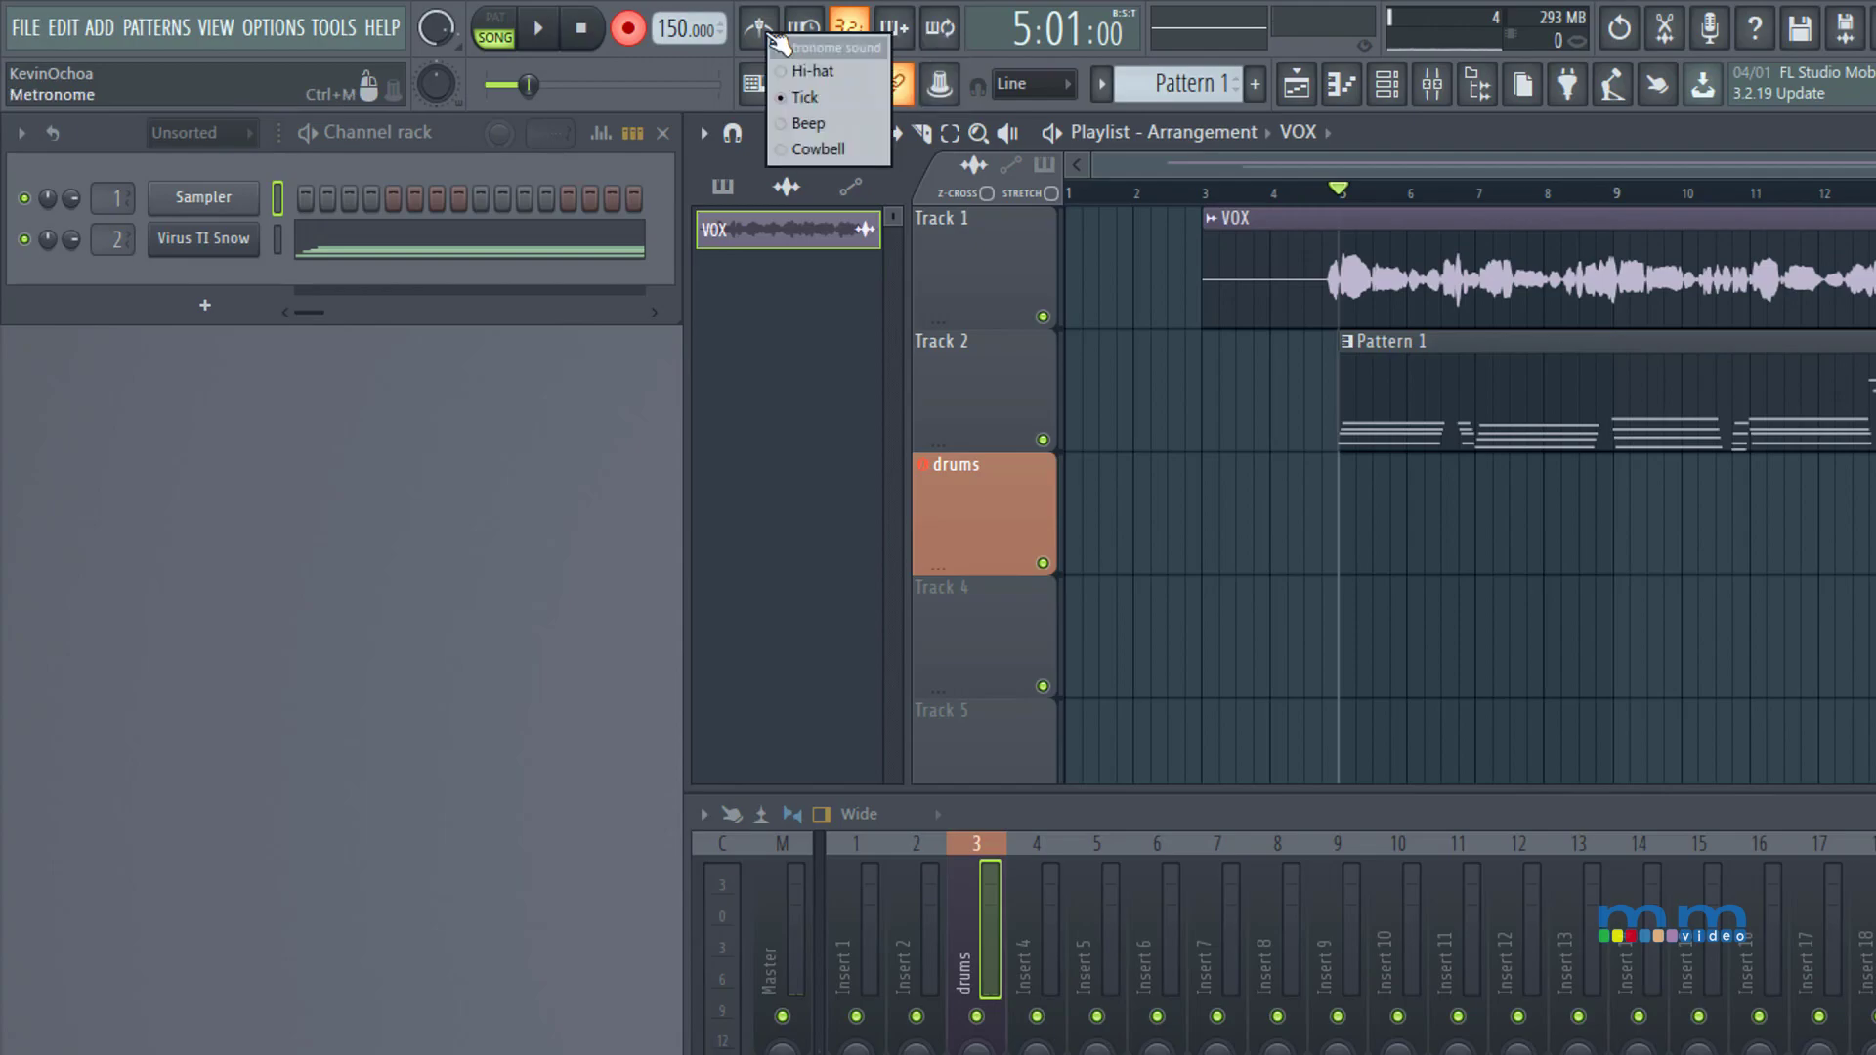
left_click(762, 30)
left_click(760, 27)
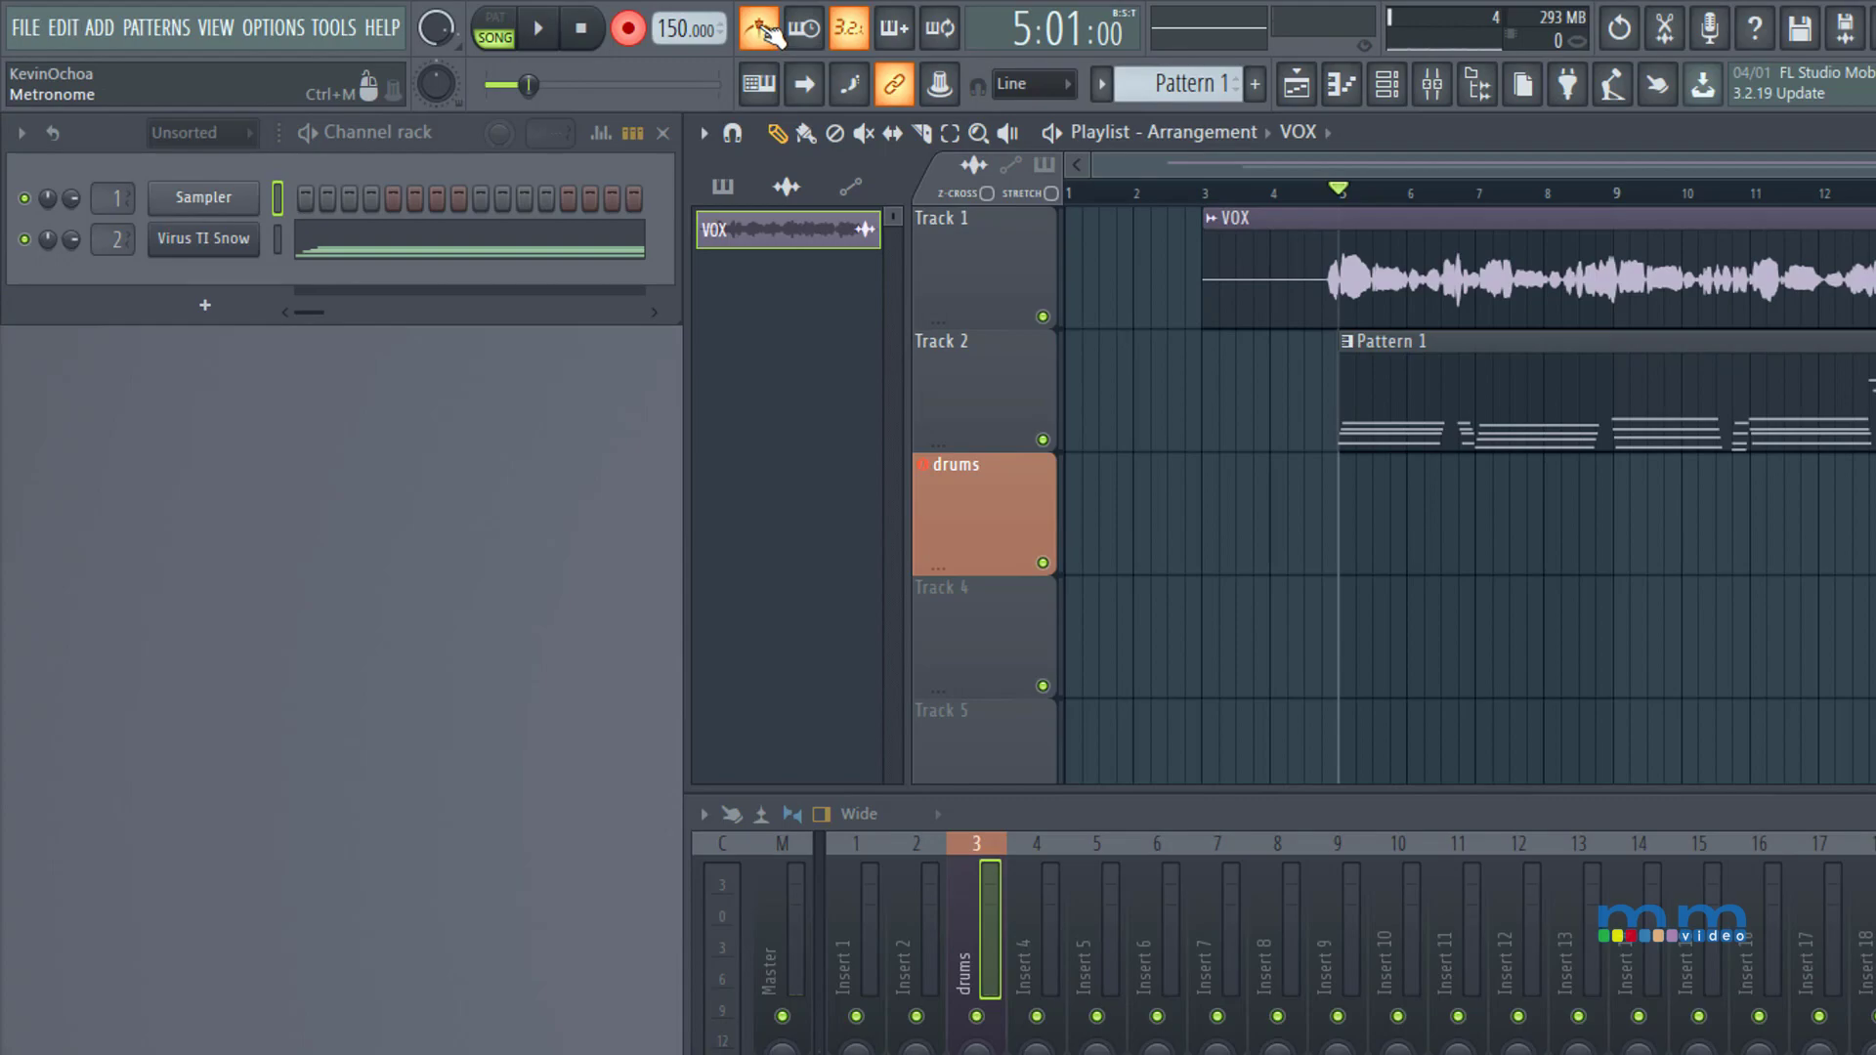
left_click(764, 29)
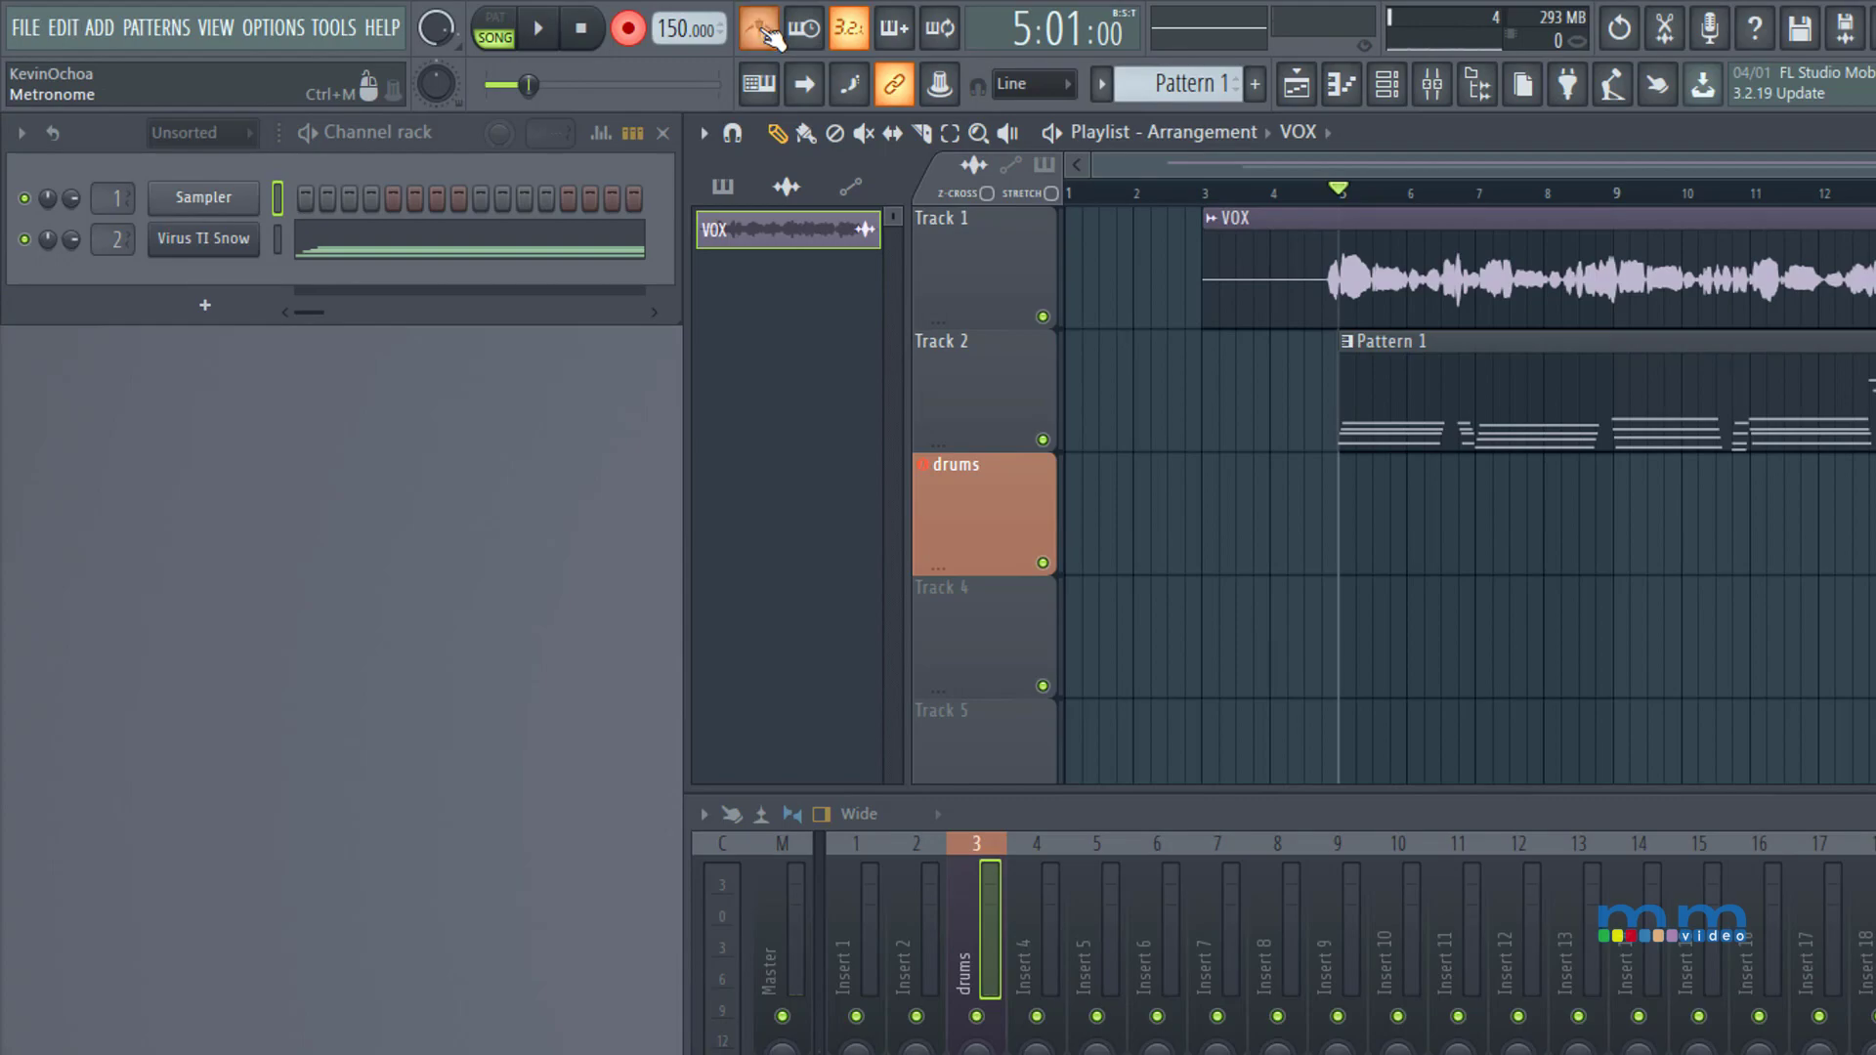
left_click(854, 35)
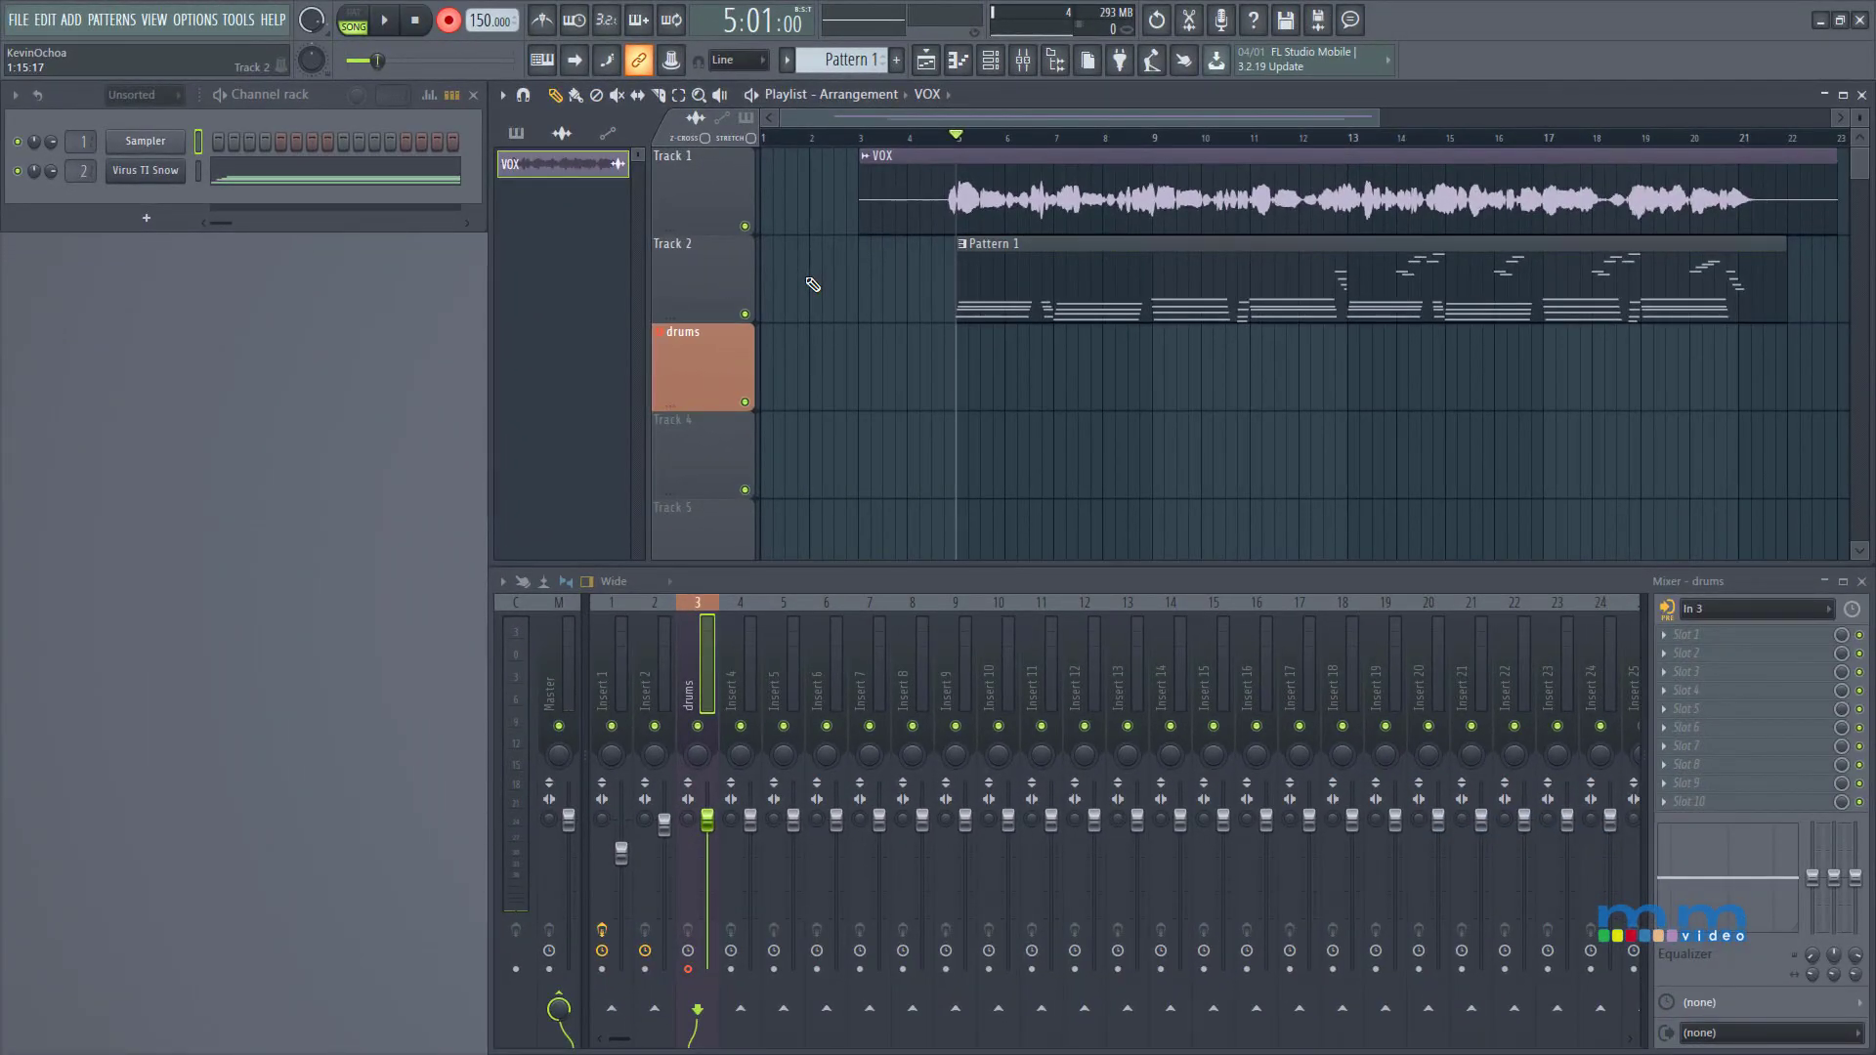
Record the external drum audio onto the drums playlist track from bar 5 to about bar 14.
key("space")
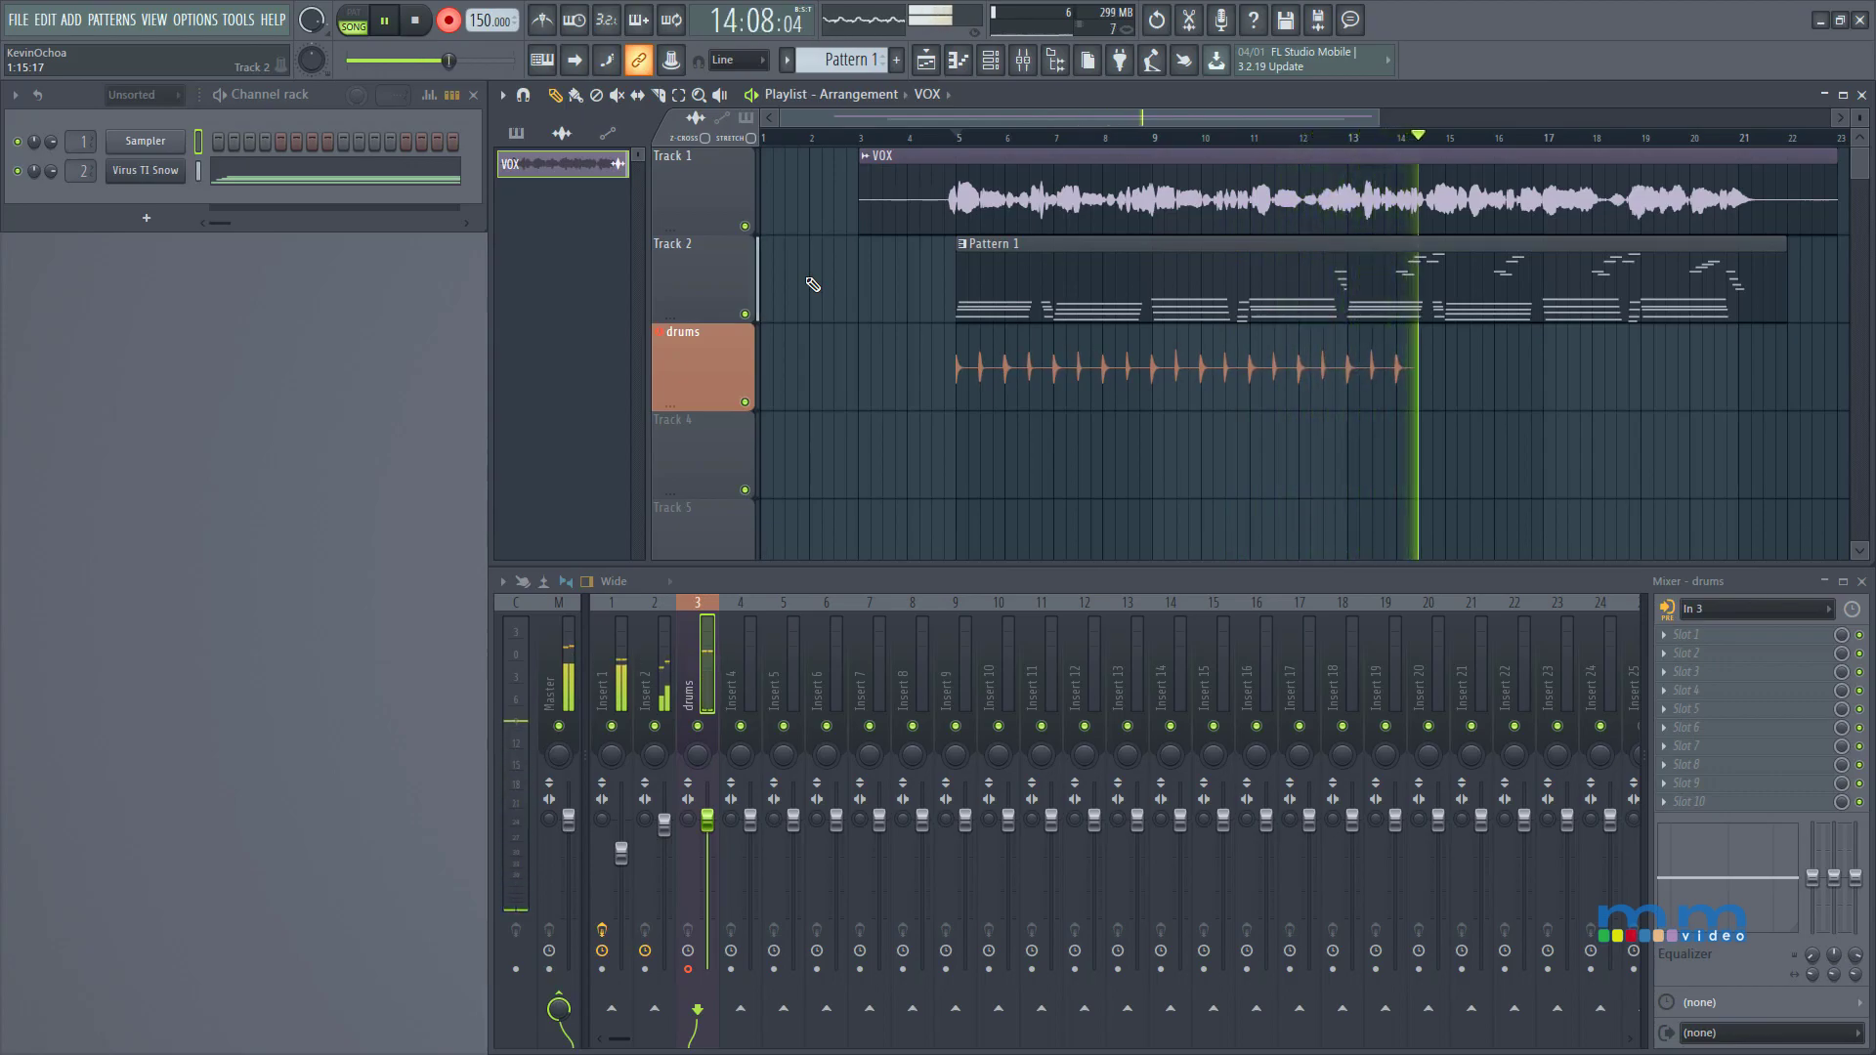
key("space")
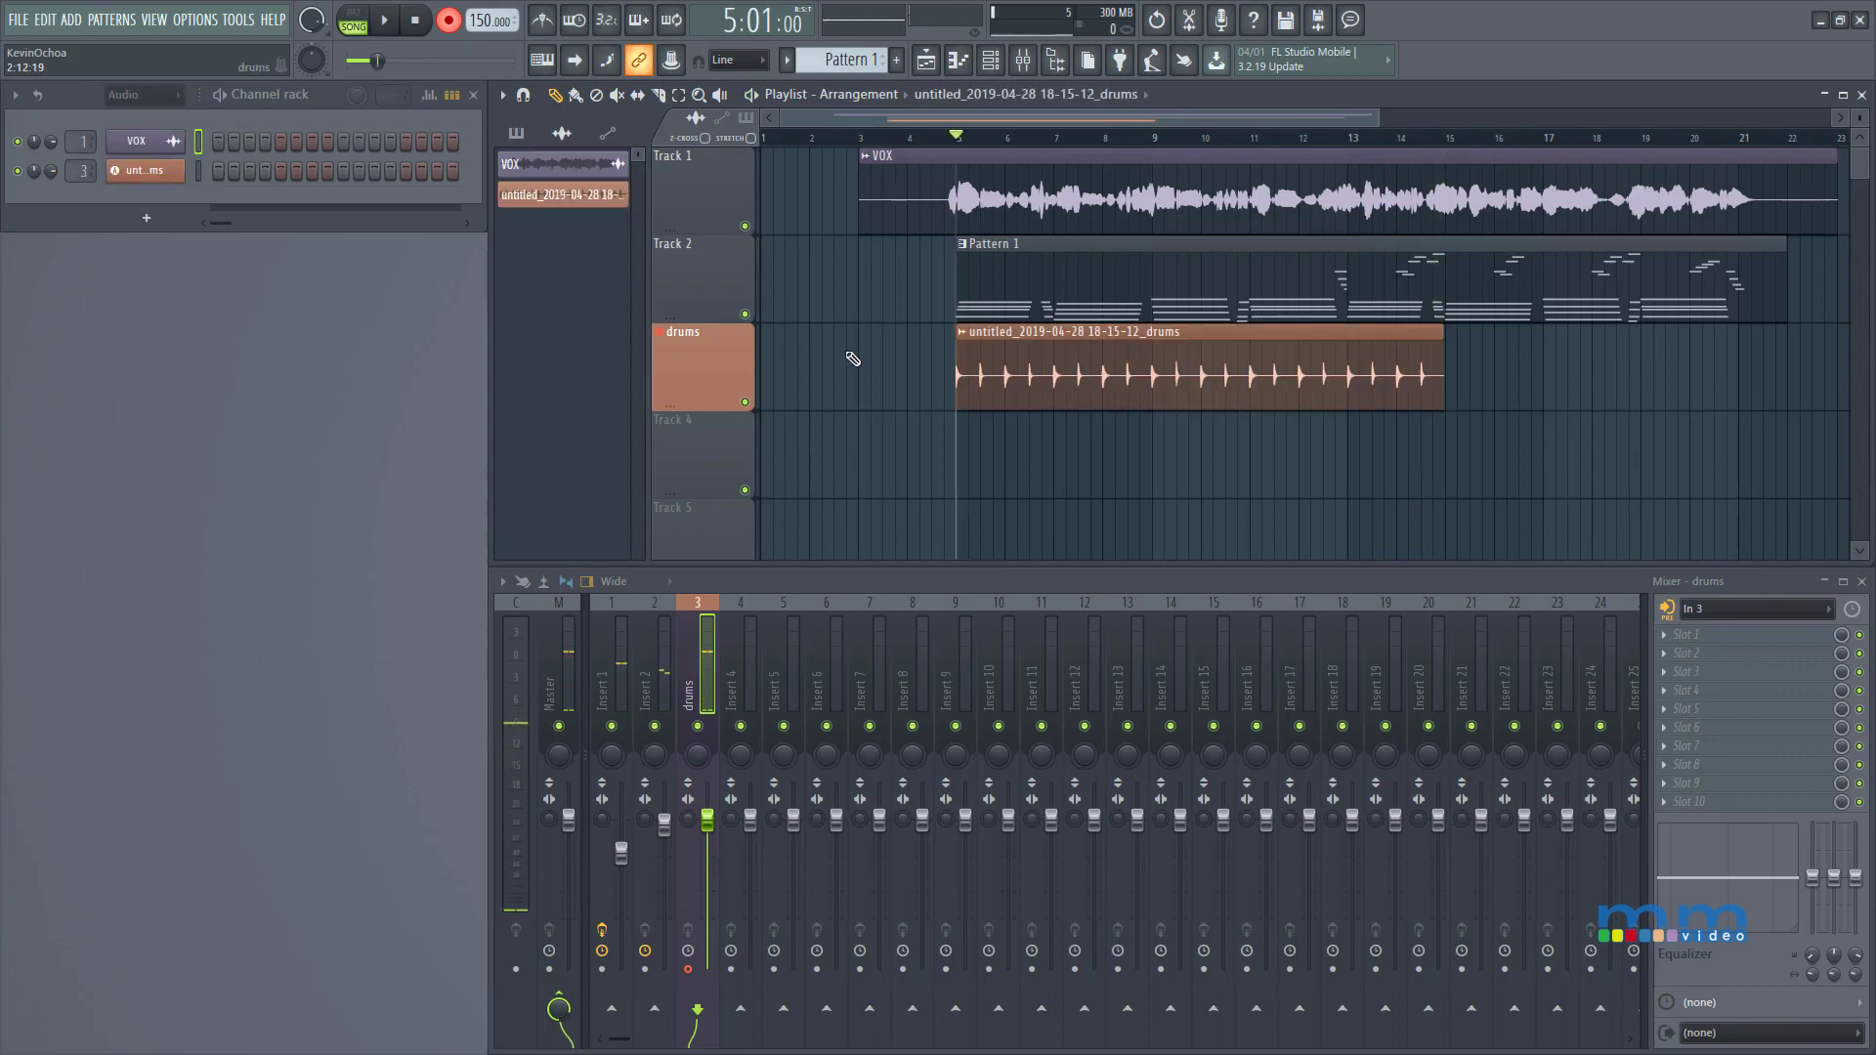
Slide the audio inside the drums clip with snapping bypassed so the first hit starts exactly at bar 5.
left_click_drag(880, 420, 1234, 339)
right_click(1239, 361)
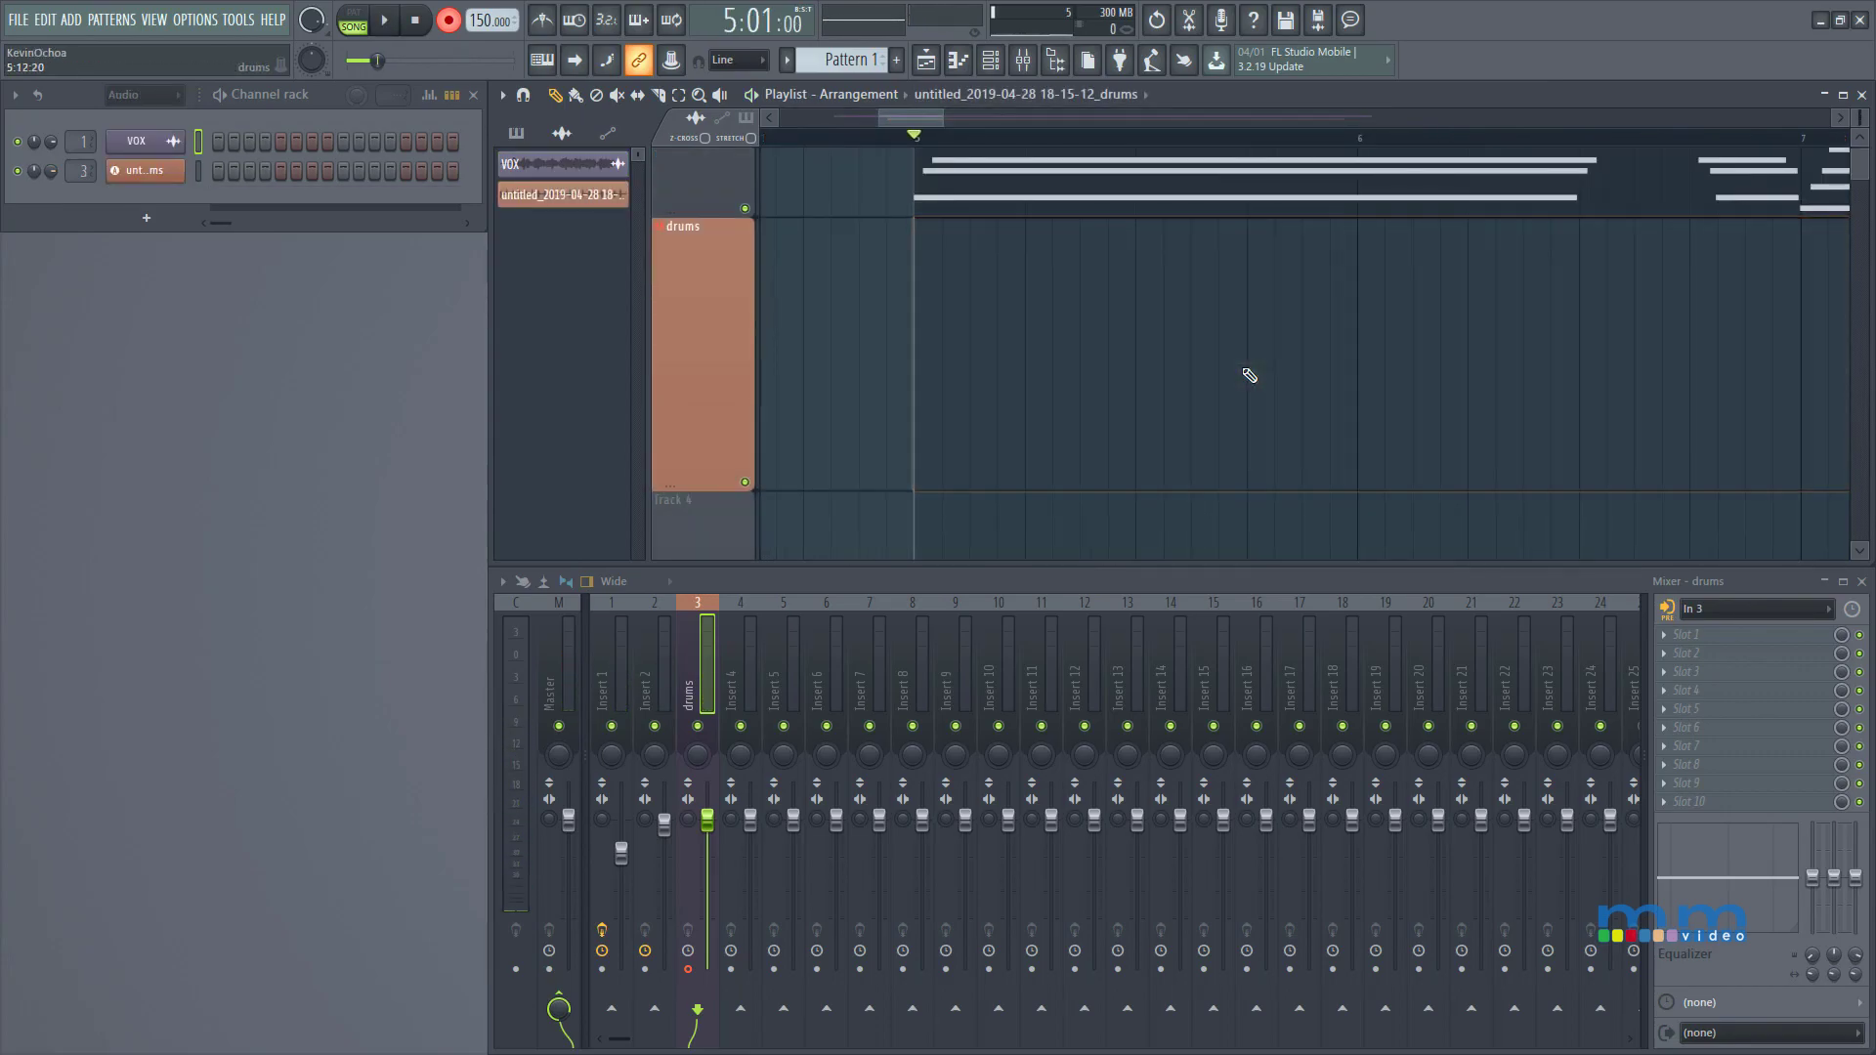
key("ctrl+z")
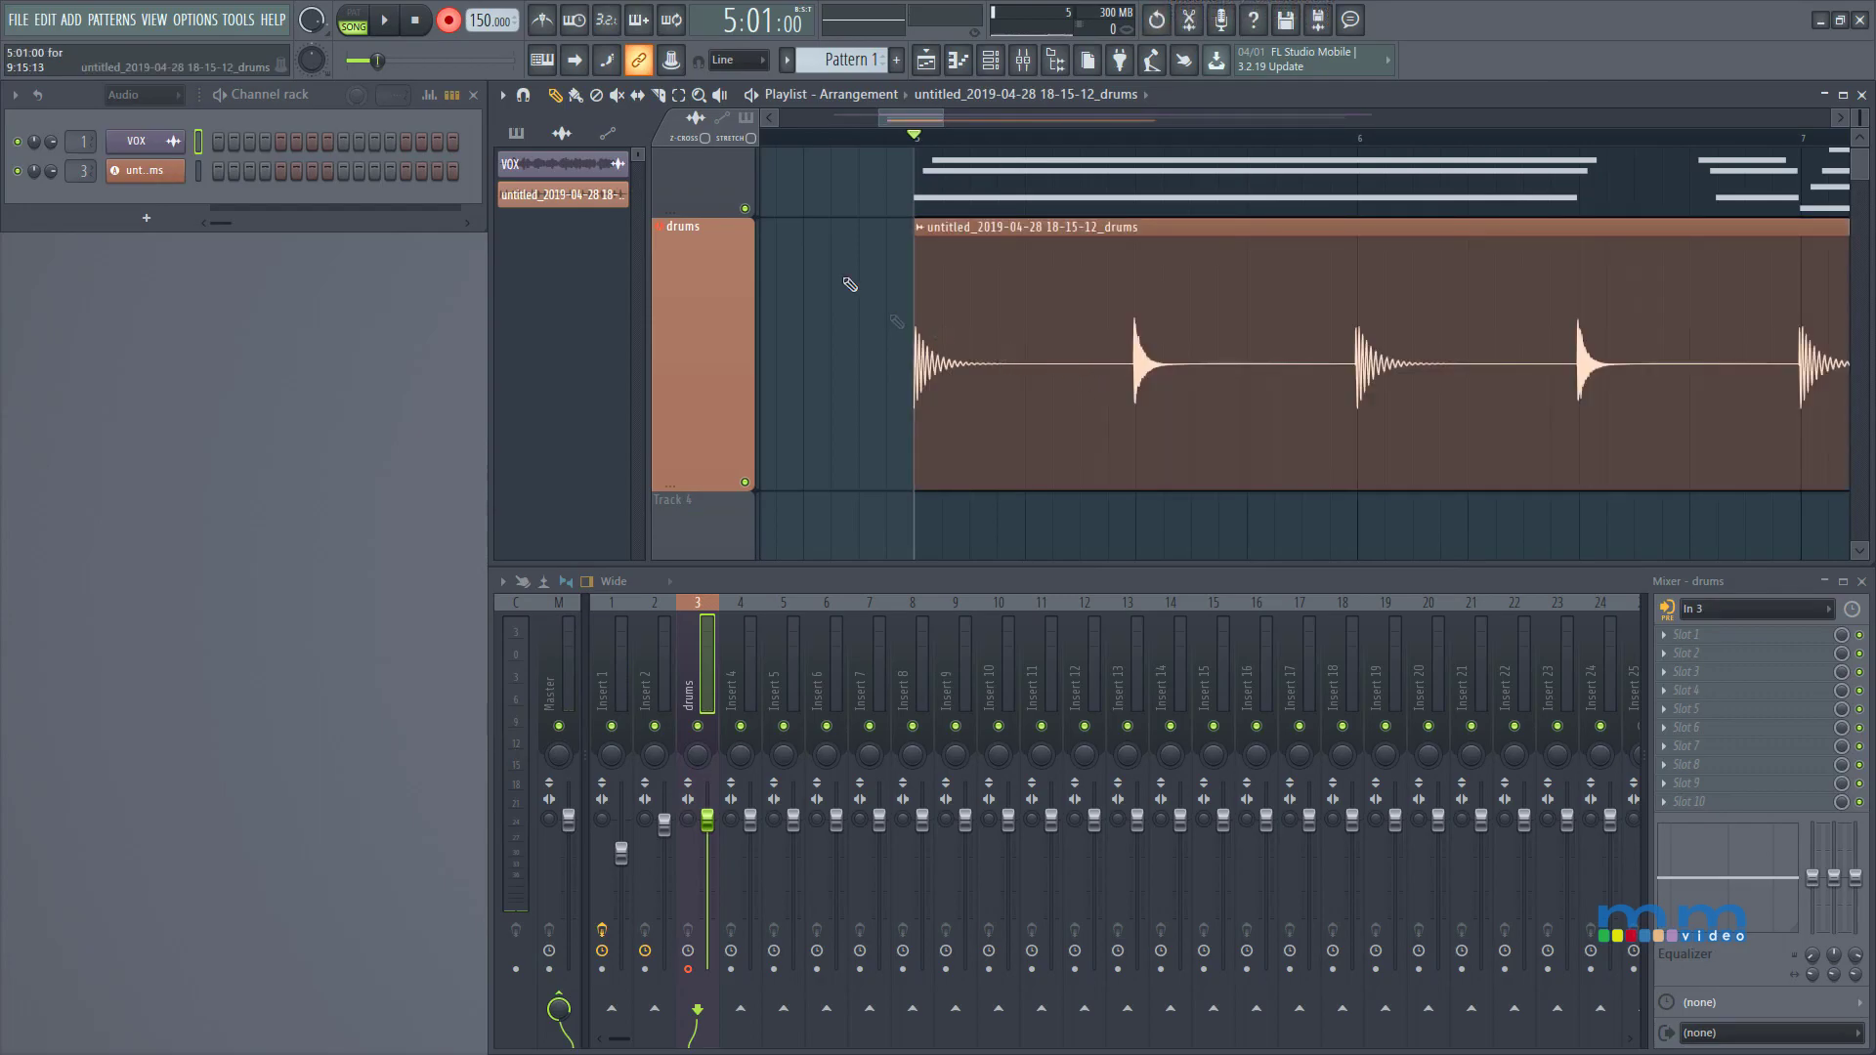
key("s")
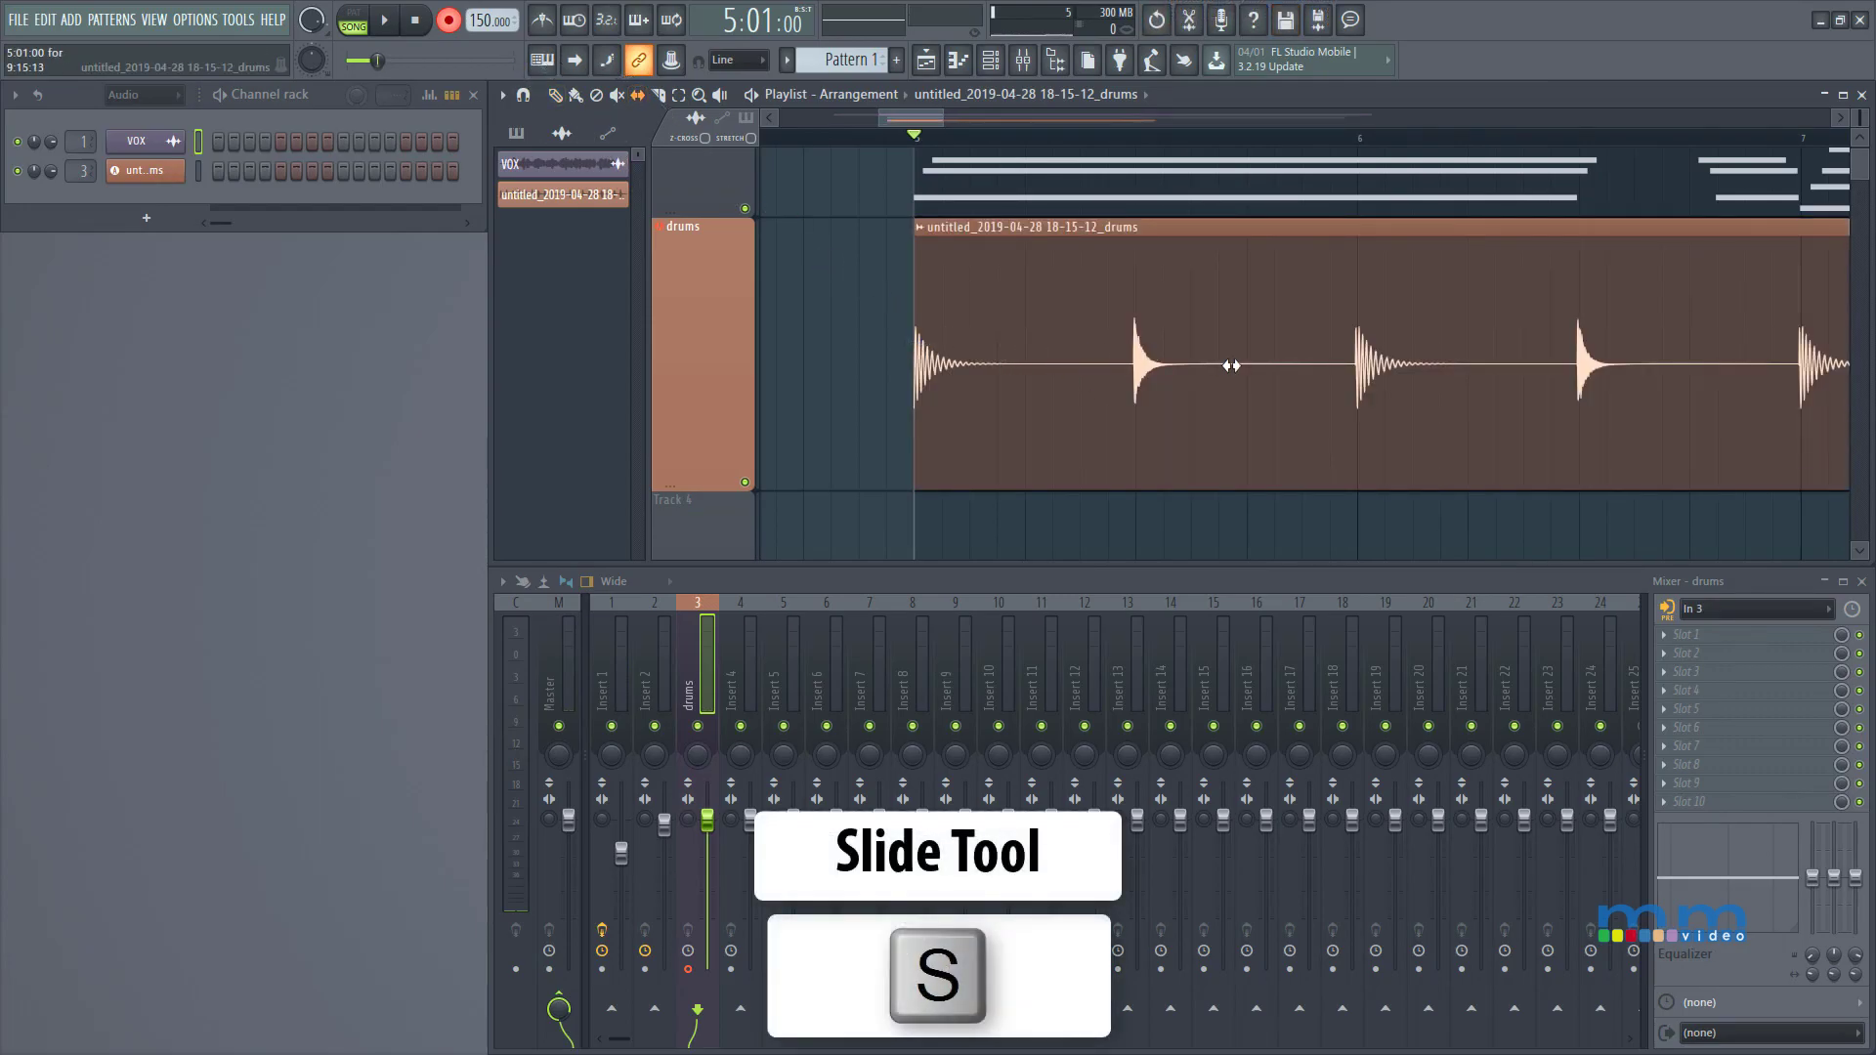
left_click_drag(1231, 366, 790, 325)
scroll(868, 420, "up", 4)
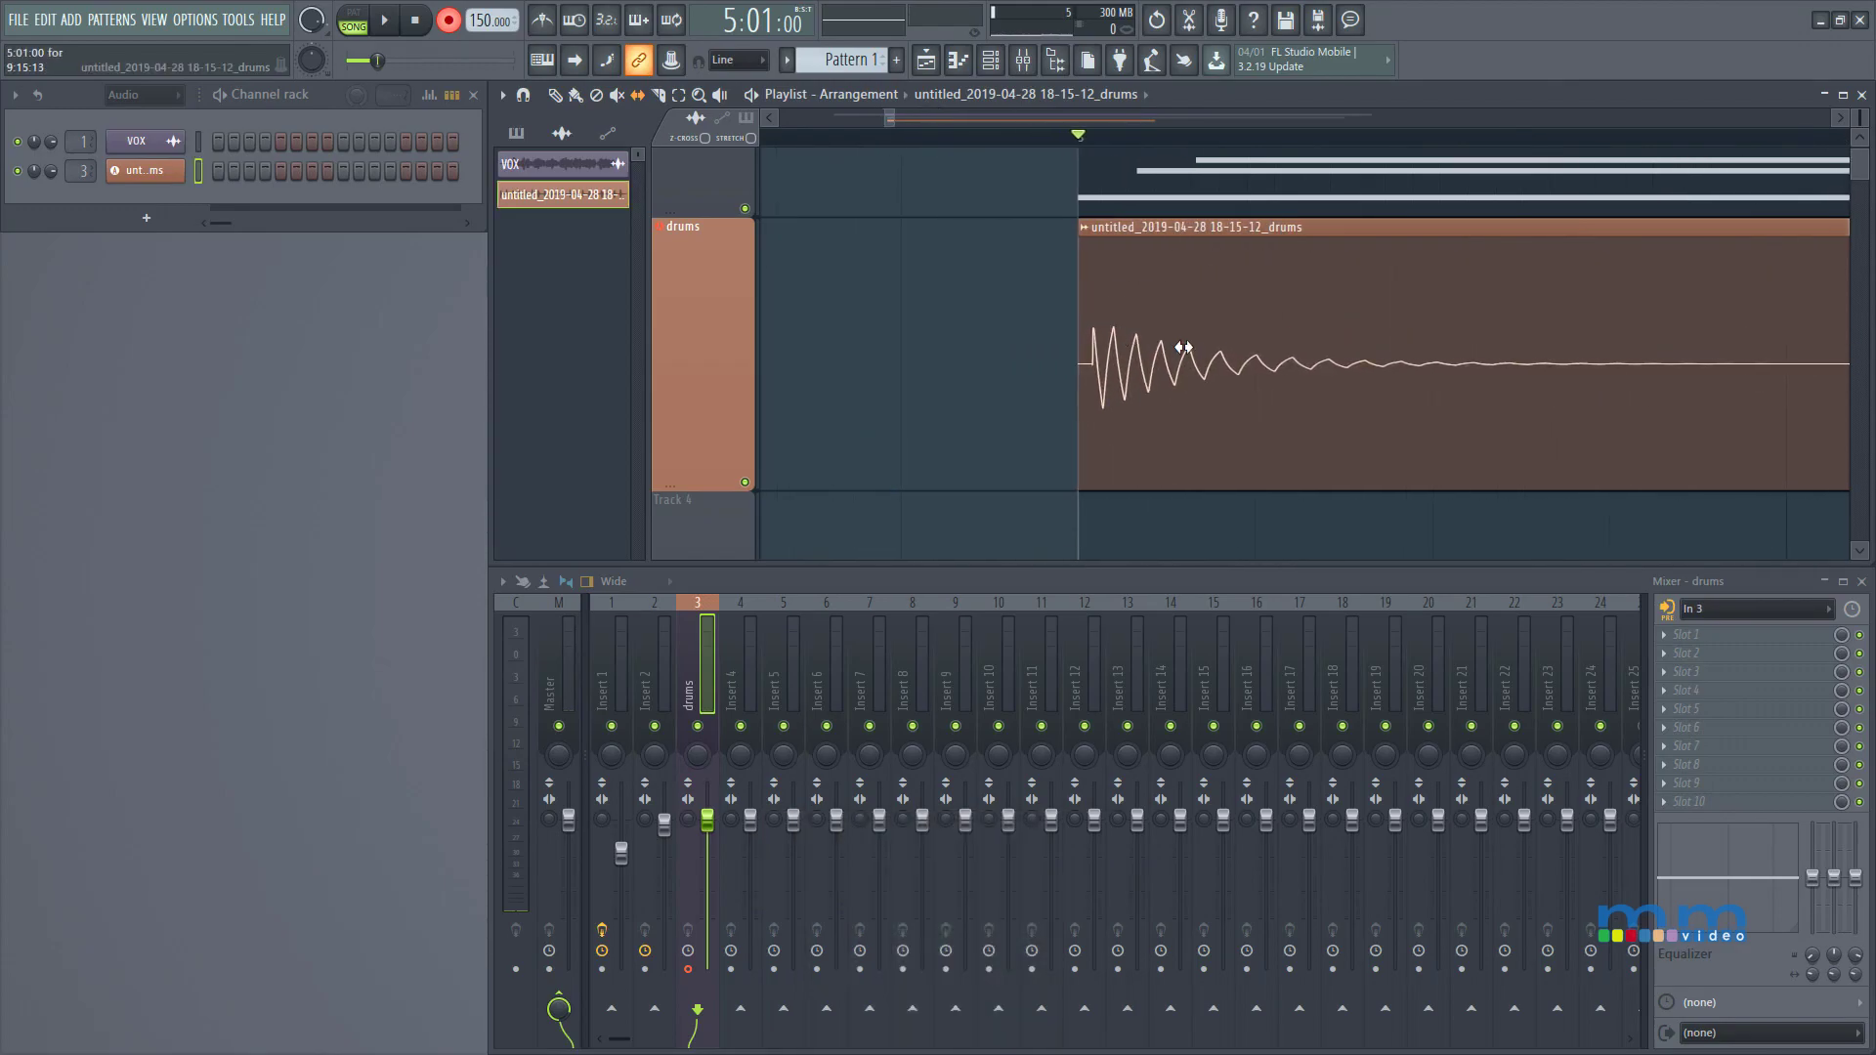
left_click_drag(1183, 348, 1173, 334)
key("alt")
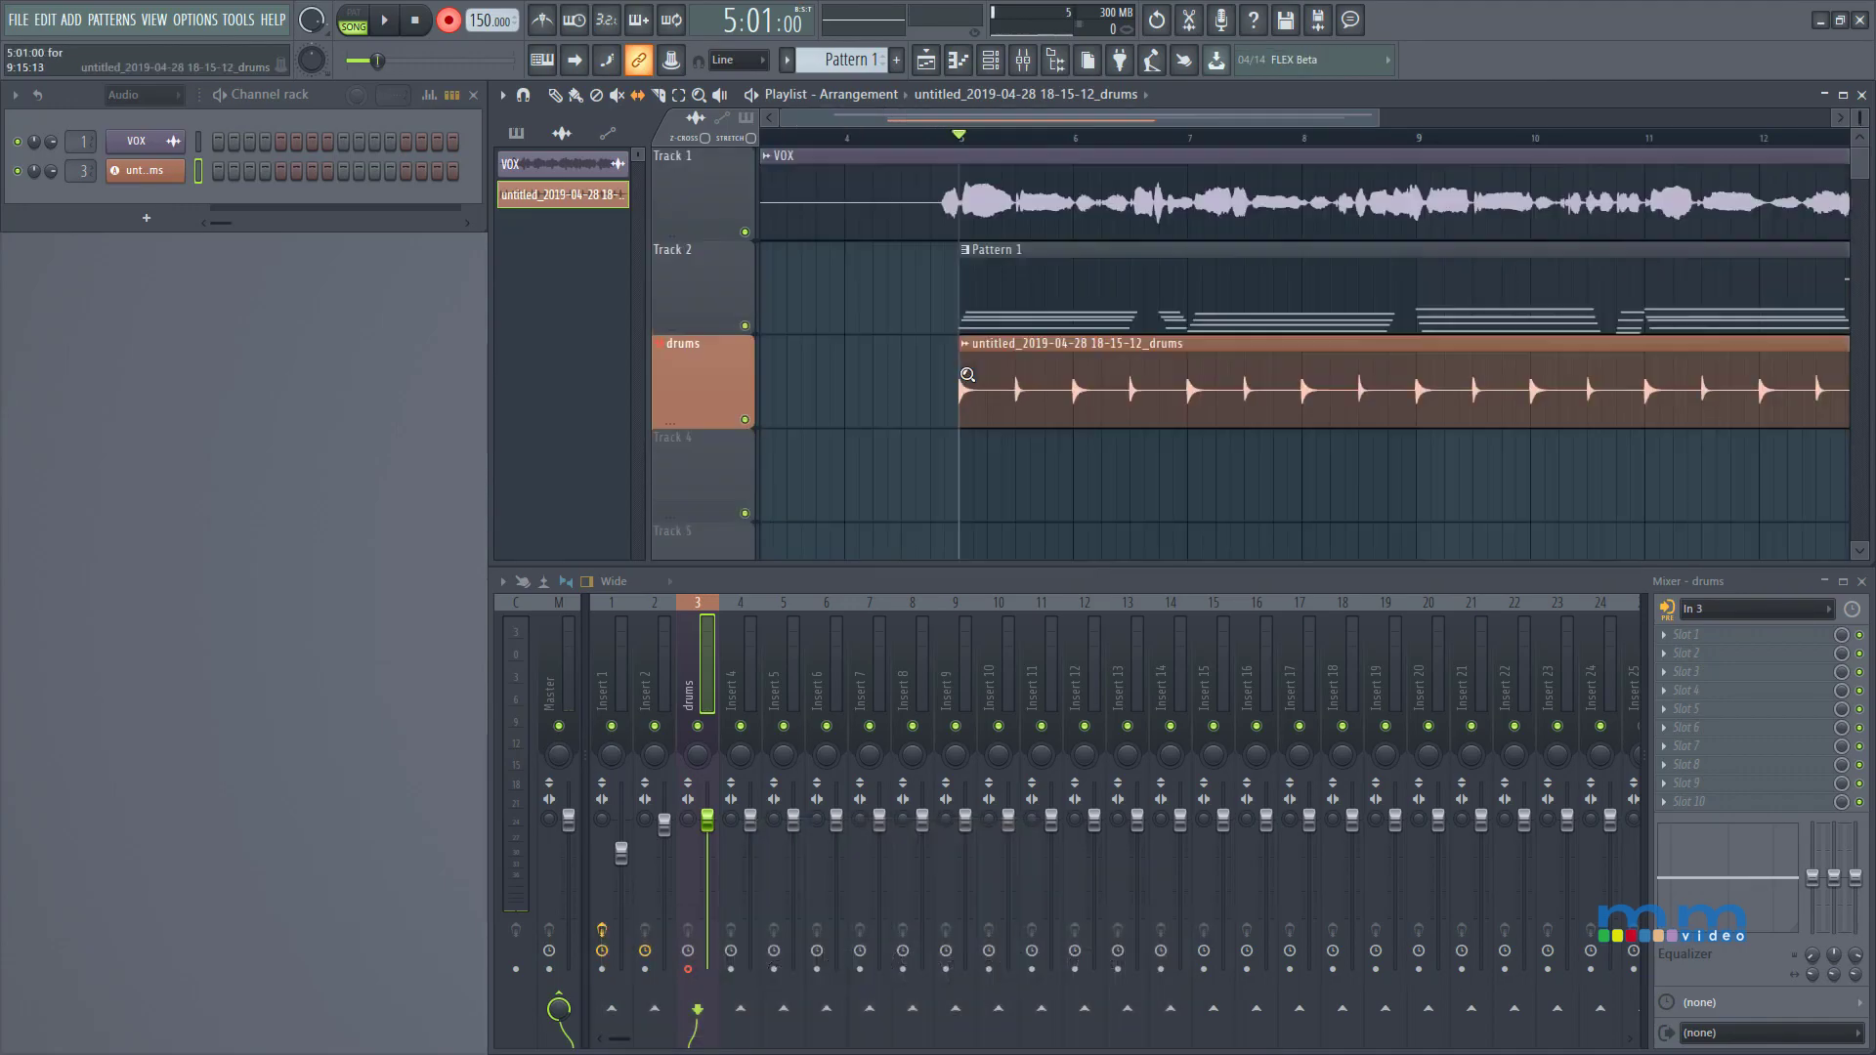
scroll(968, 374, "down", 4)
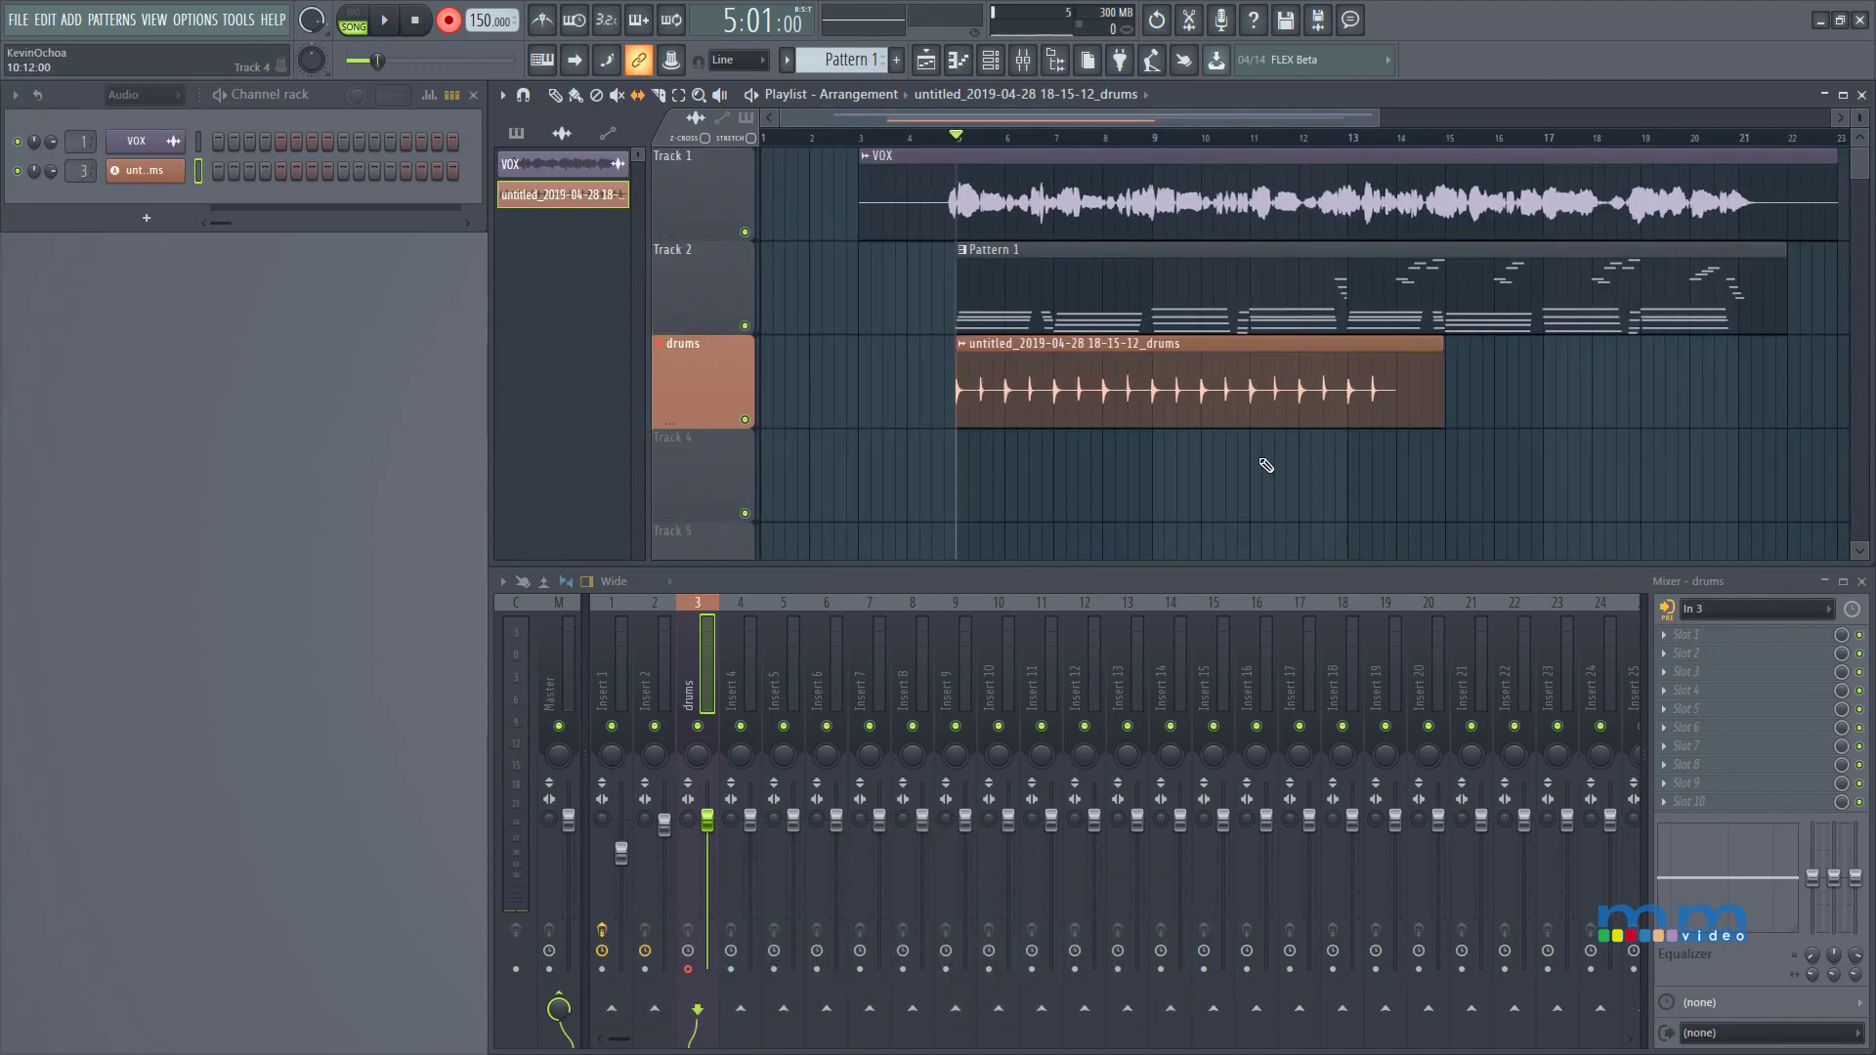
Slice the drums clip at bar 13 and delete the section after the cut.
key("c")
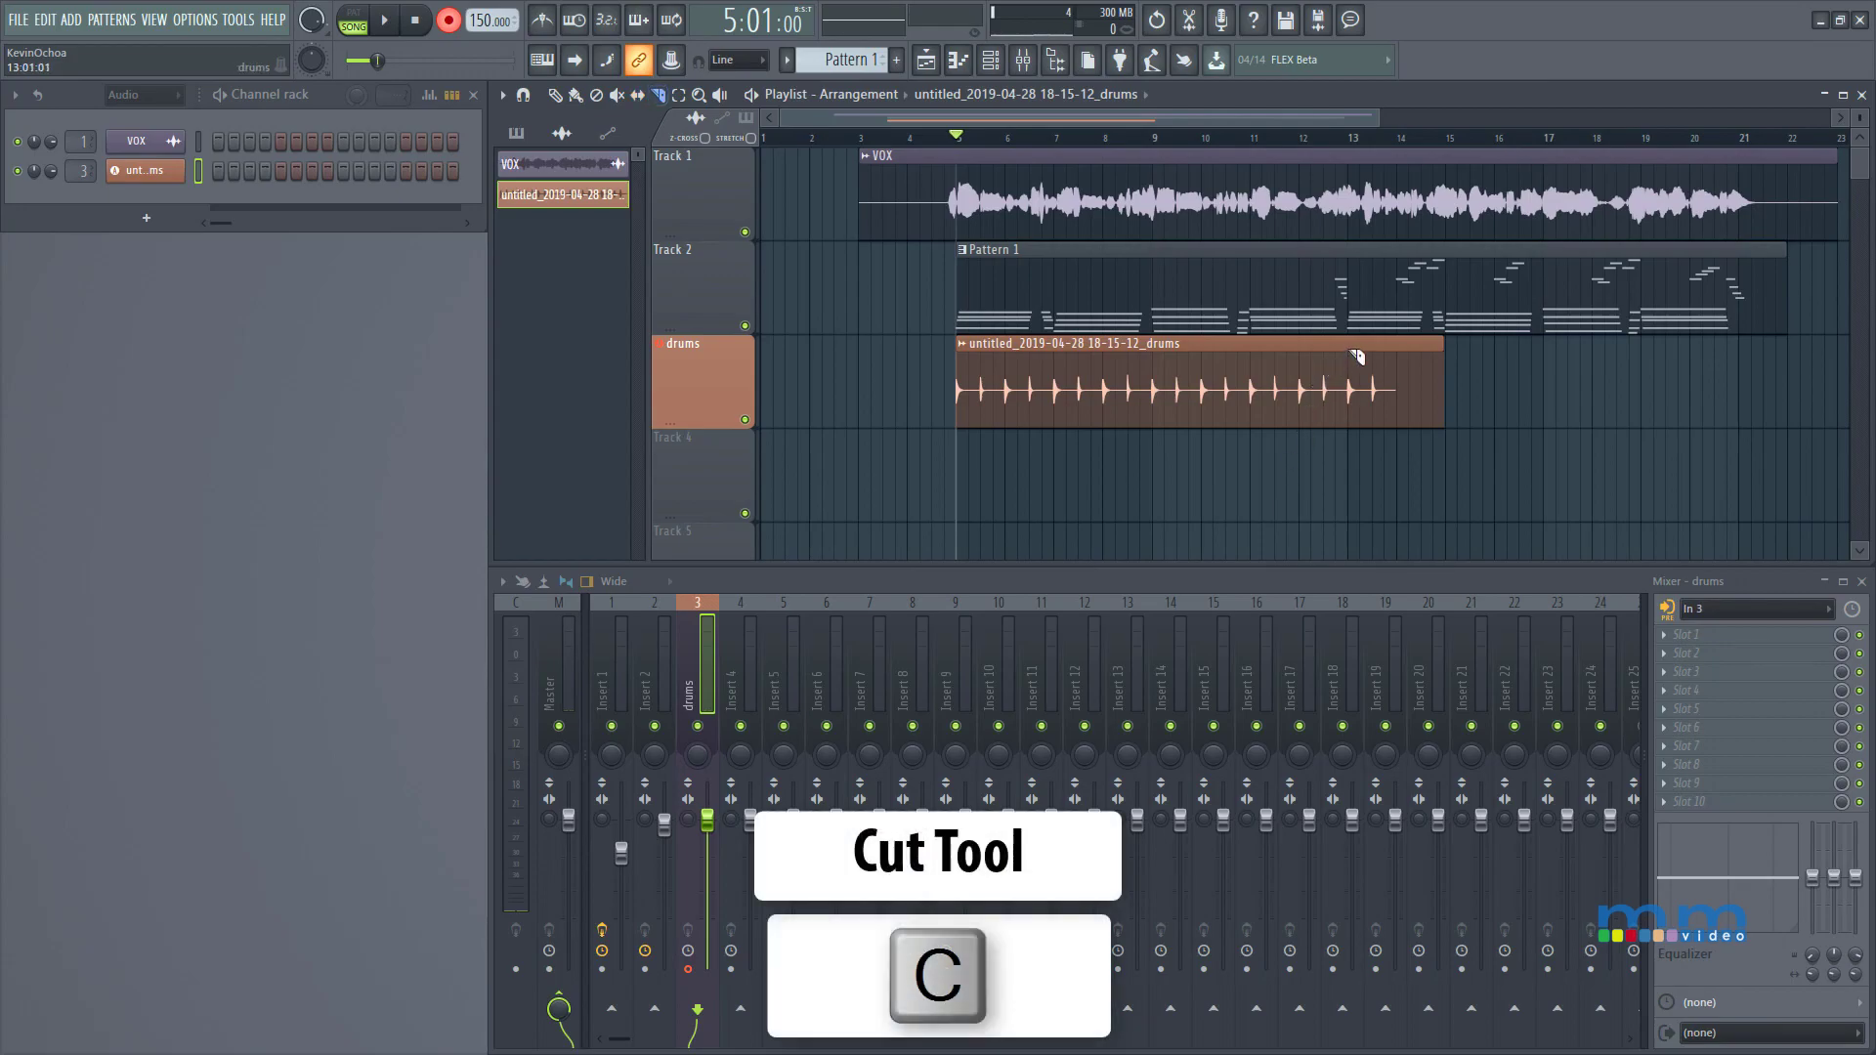
left_click_drag(1358, 400, 1359, 460)
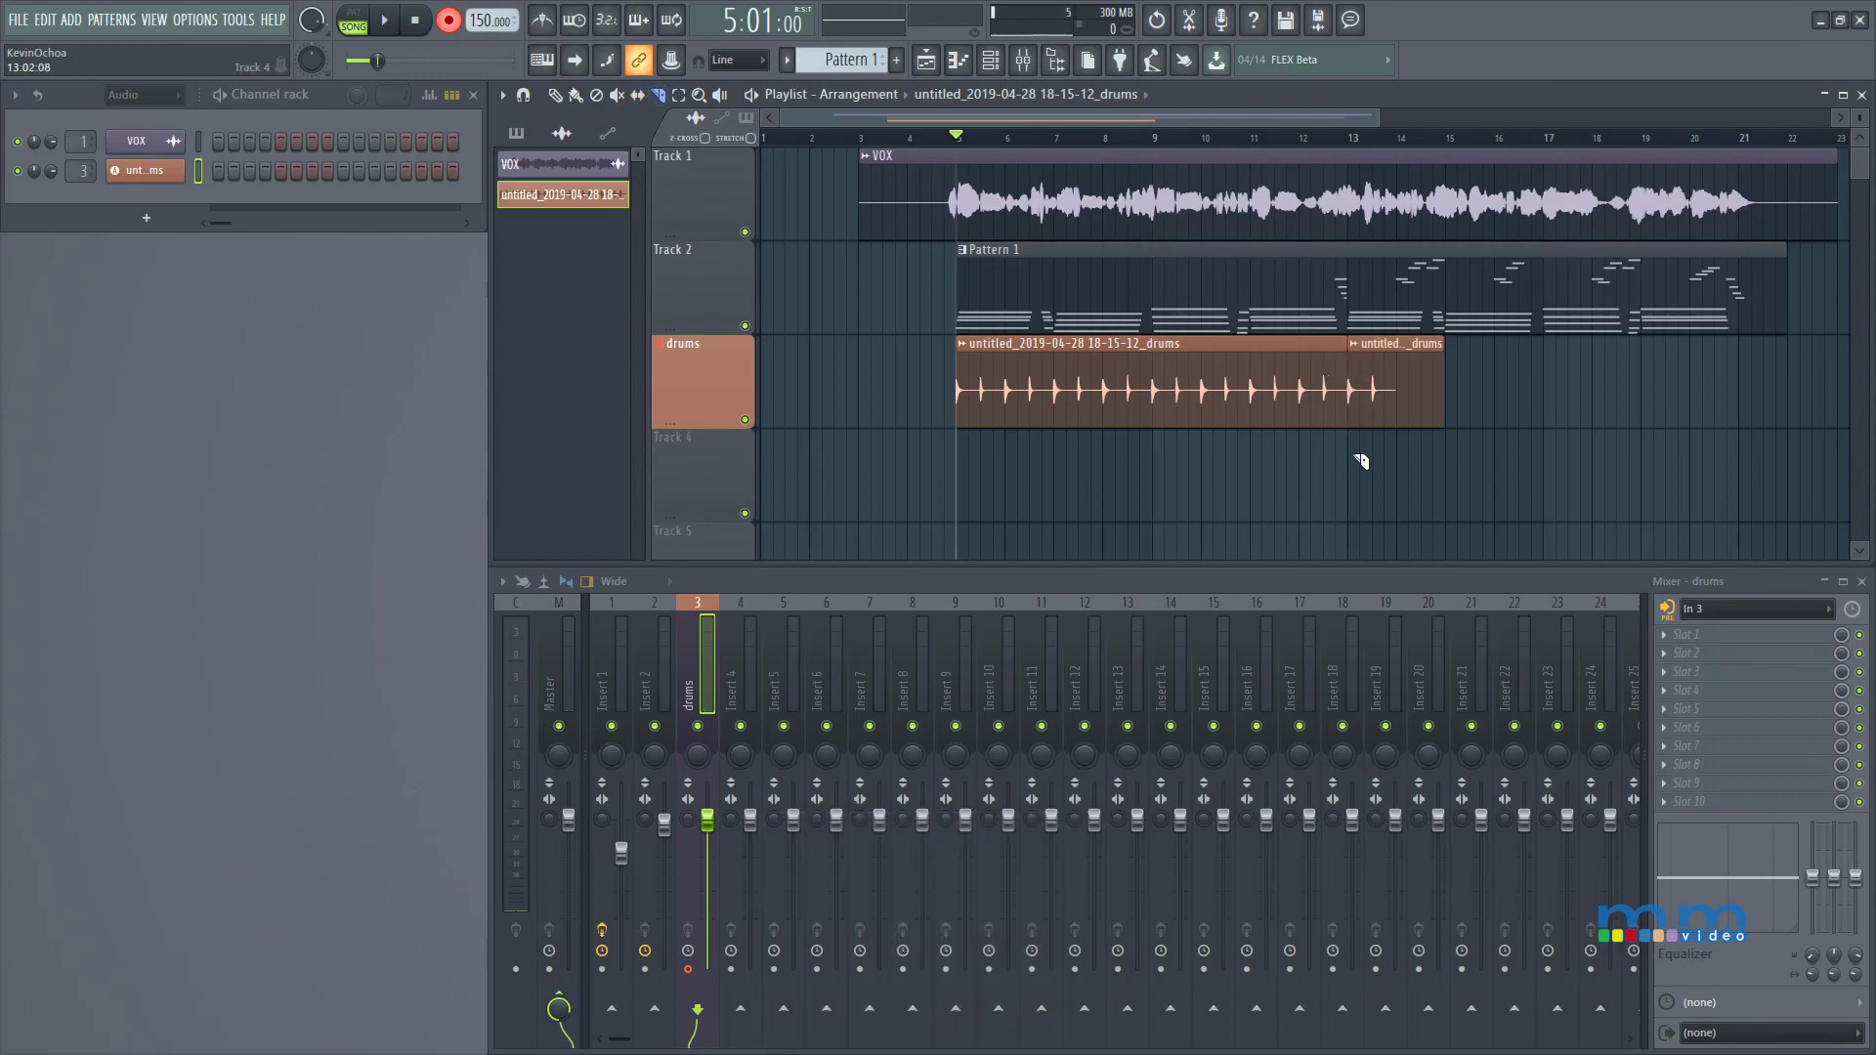
right_click(1360, 424)
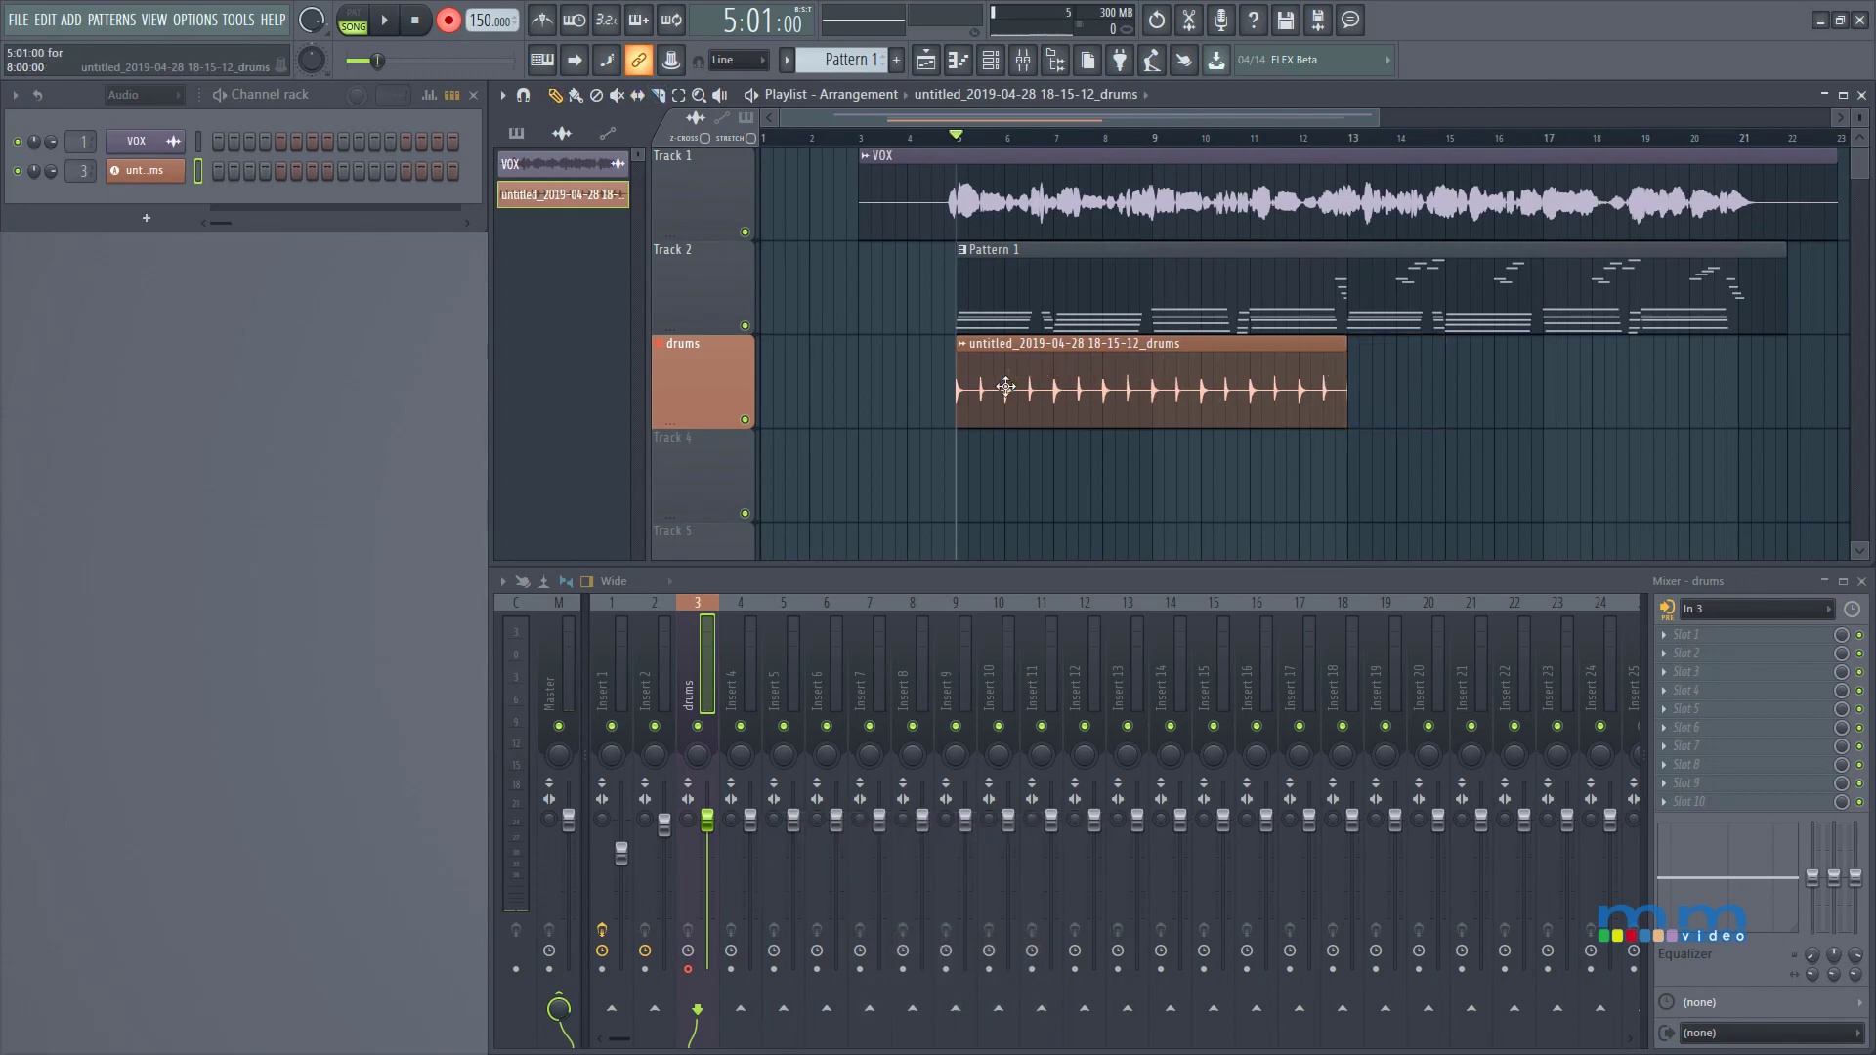
Record a short second take on the drums track and undo it, deleting its recorded audio file.
key("space")
key("space")
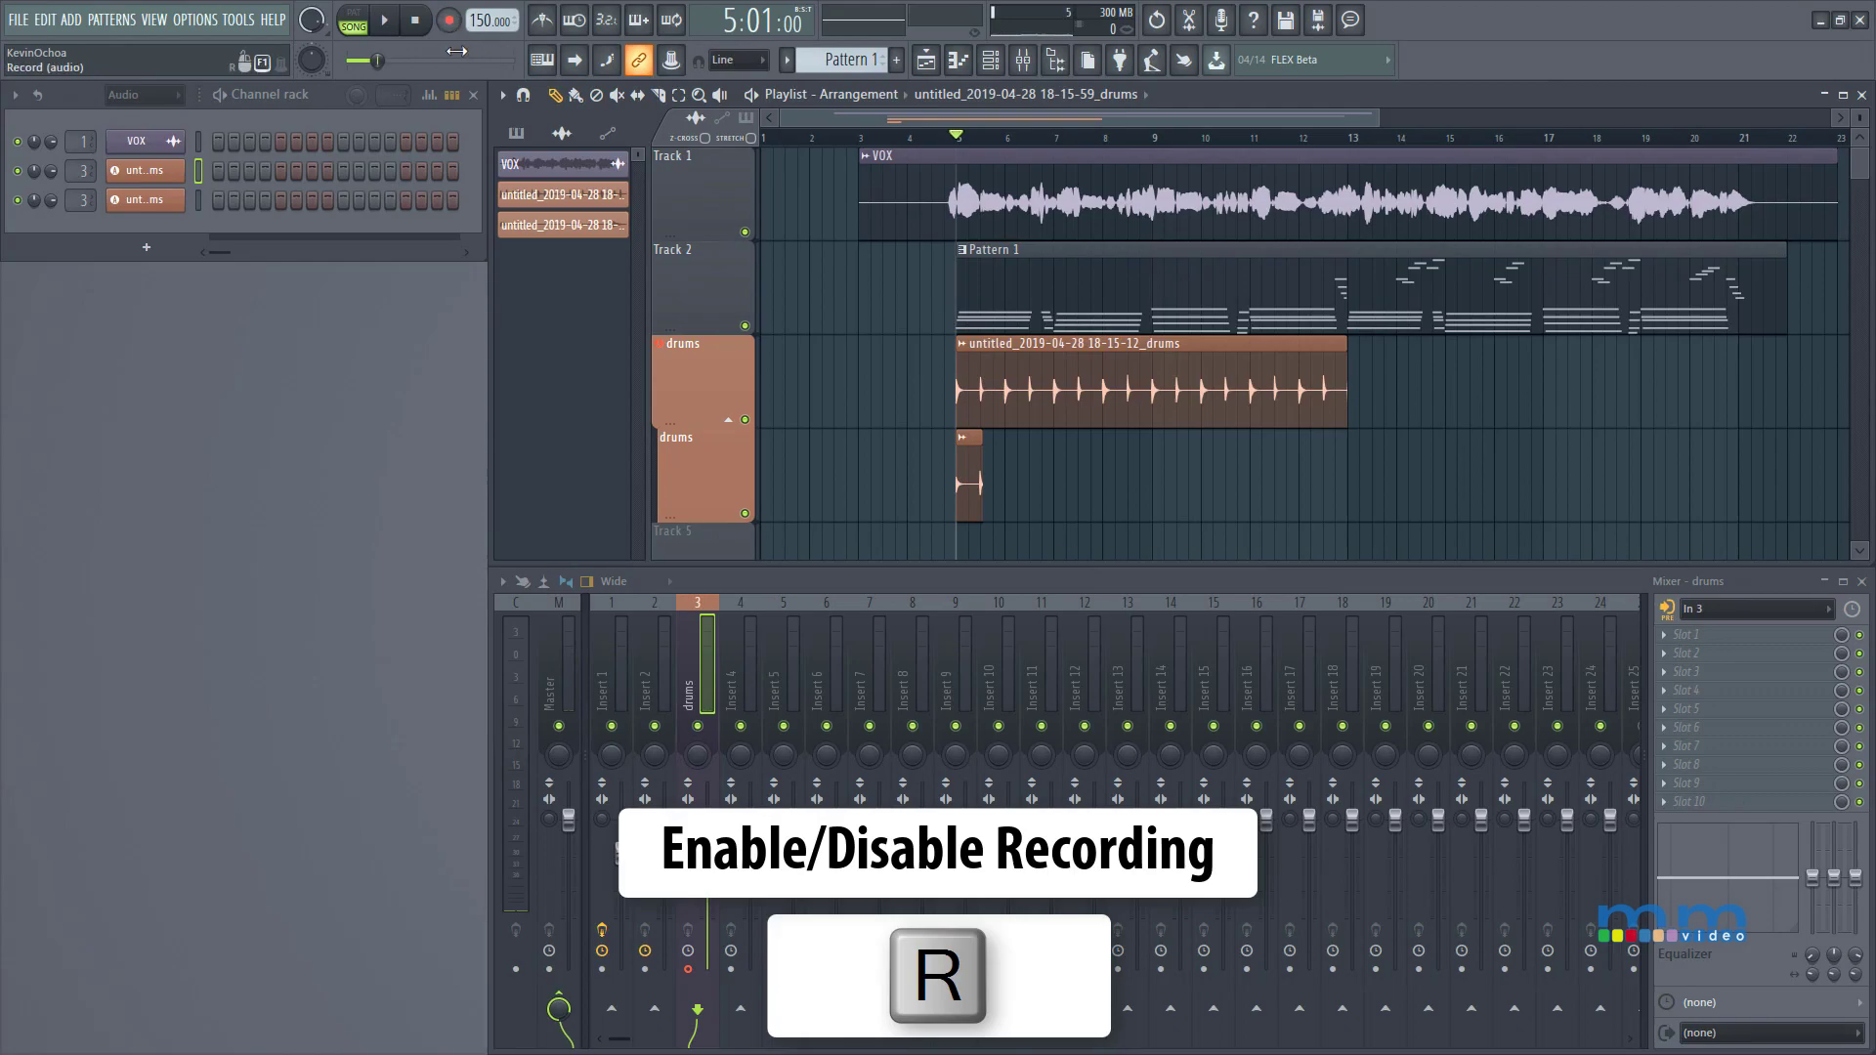
key("ctrl+z")
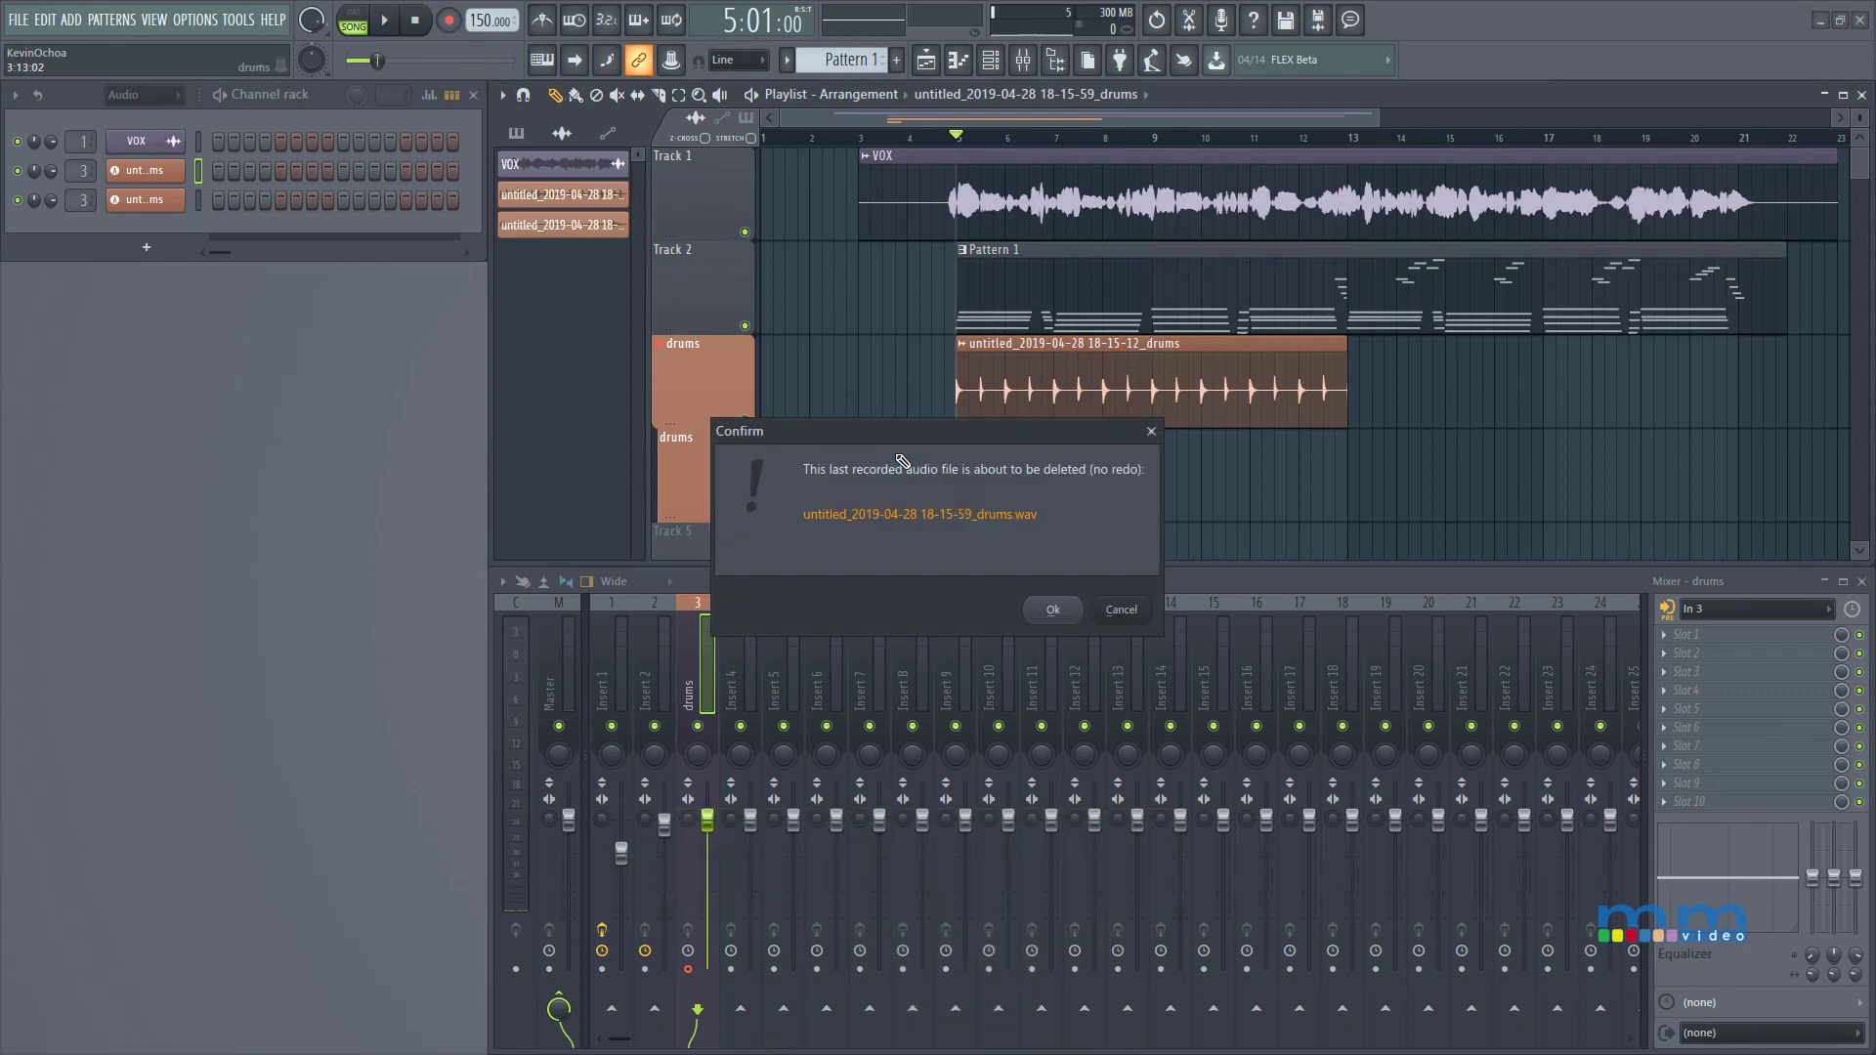
left_click(1052, 610)
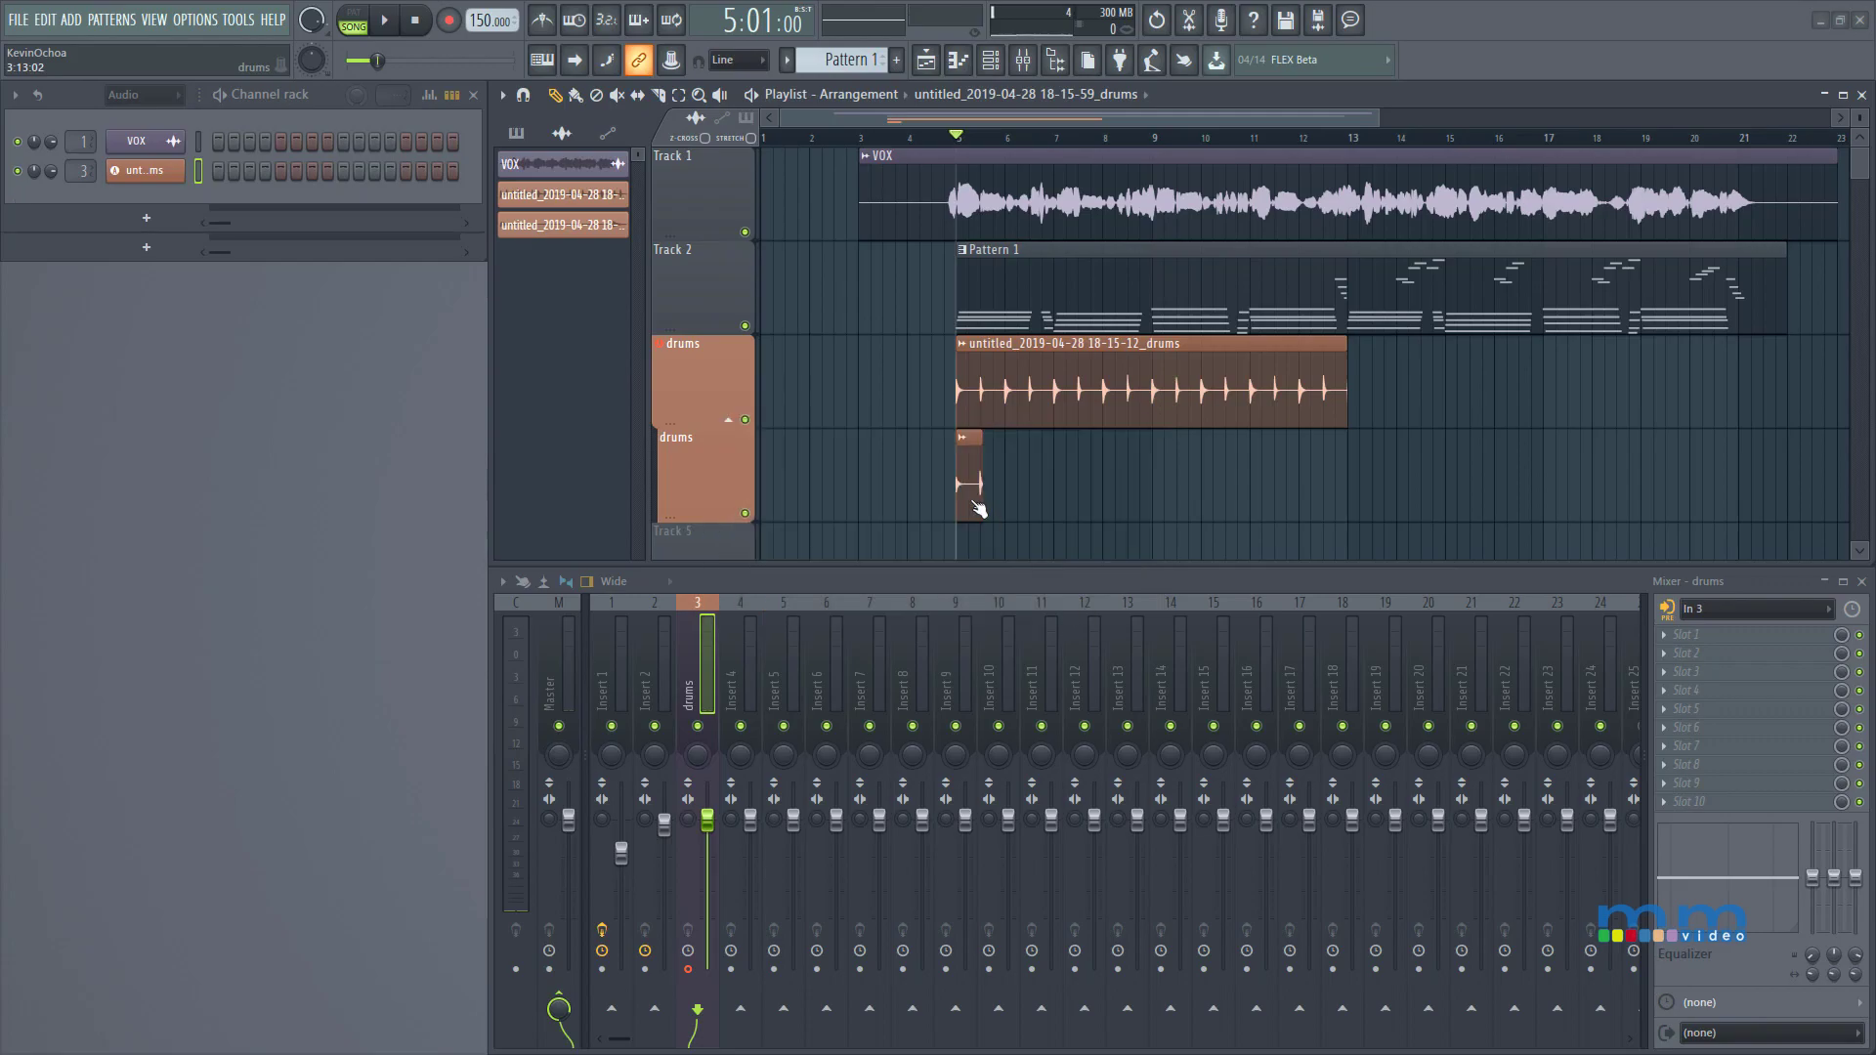
key("ctrl+z")
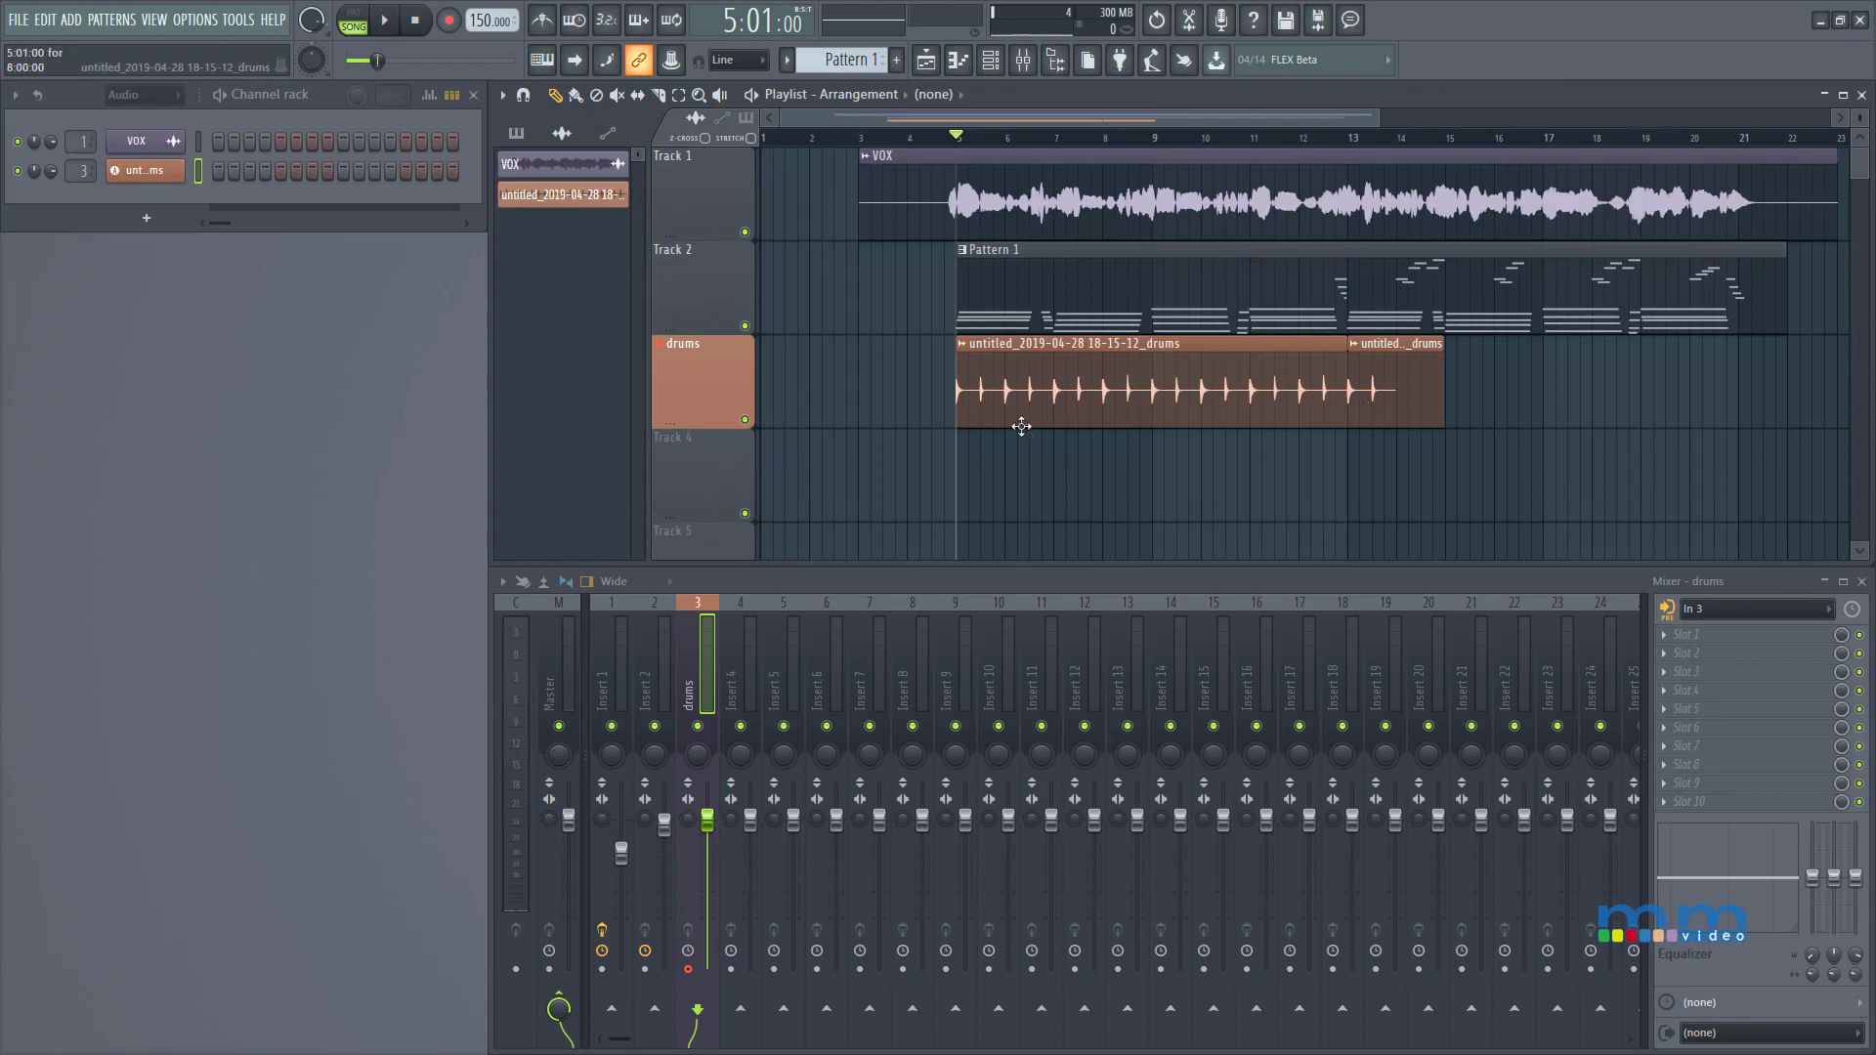
Delete the leftover drums slice after bar 13 and play back the arrangement.
right_click(1372, 362)
left_click_drag(923, 243, 1237, 523)
key("space")
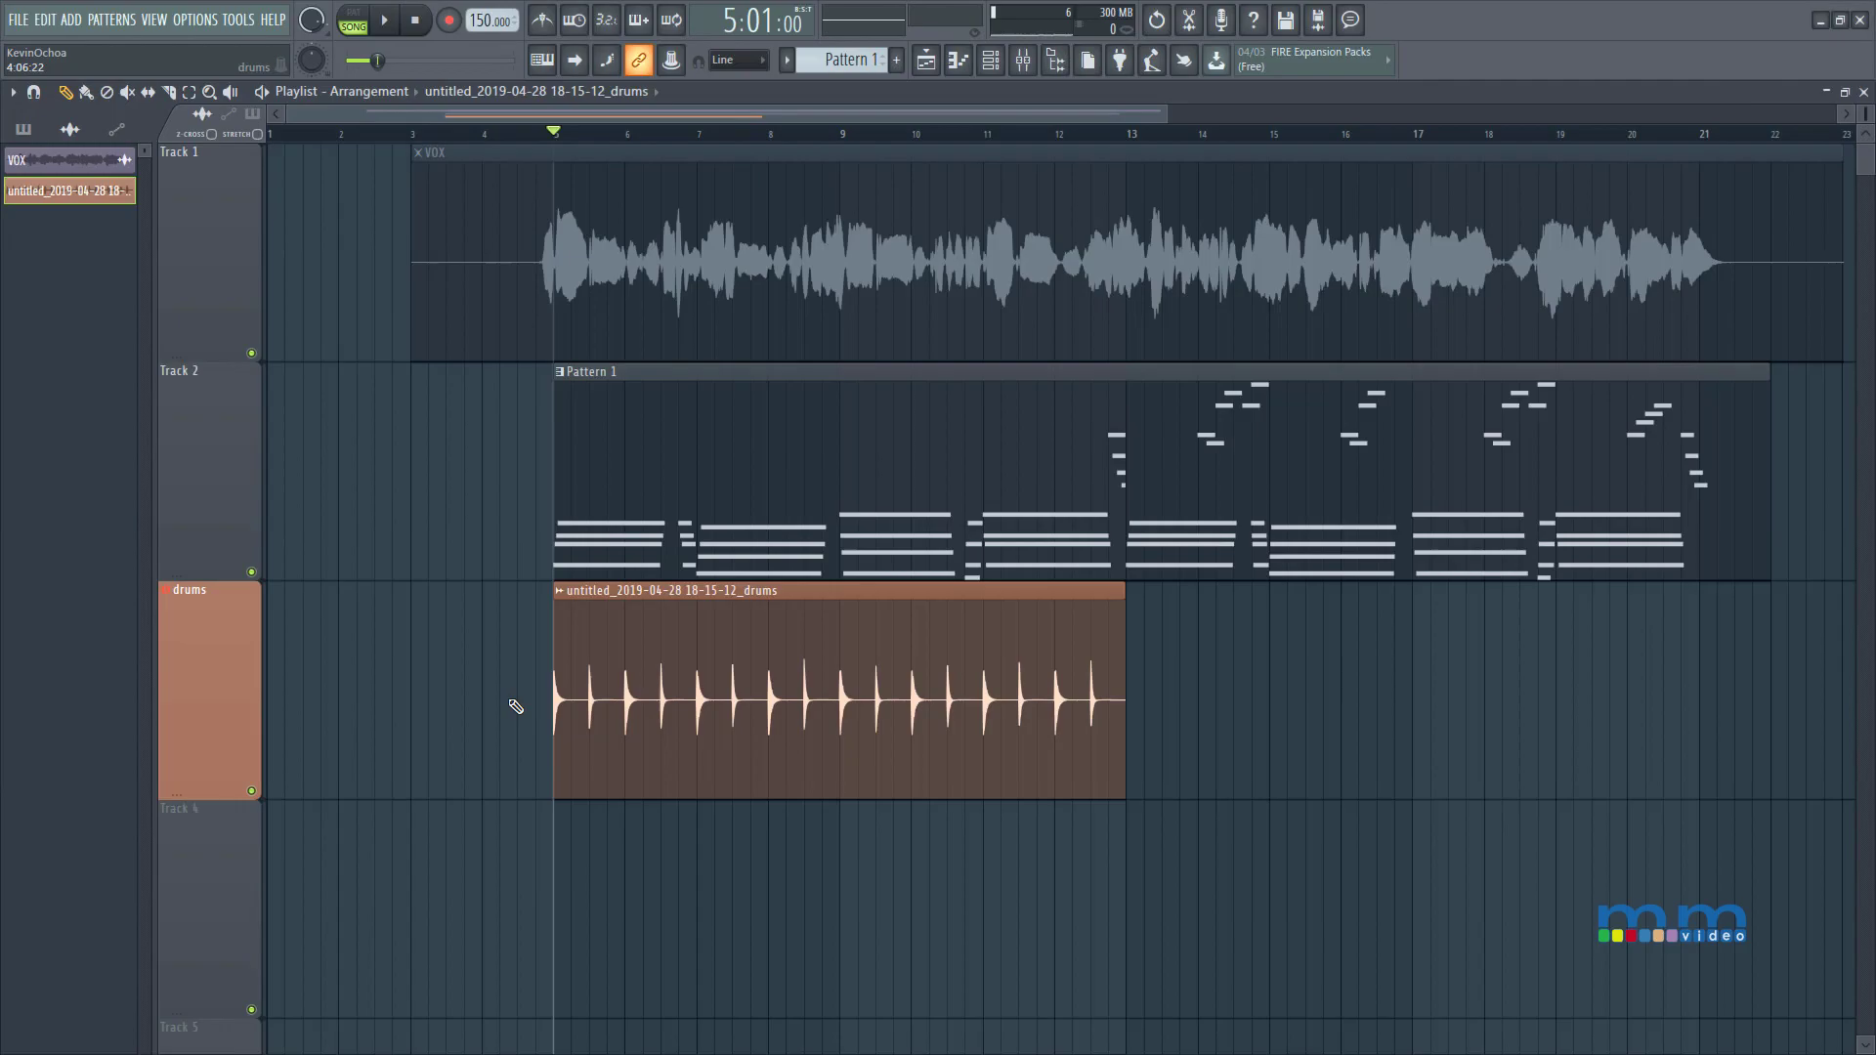
Open the drums clip's sample settings and try the Reverse effect, switching it back off.
double_click(627, 663)
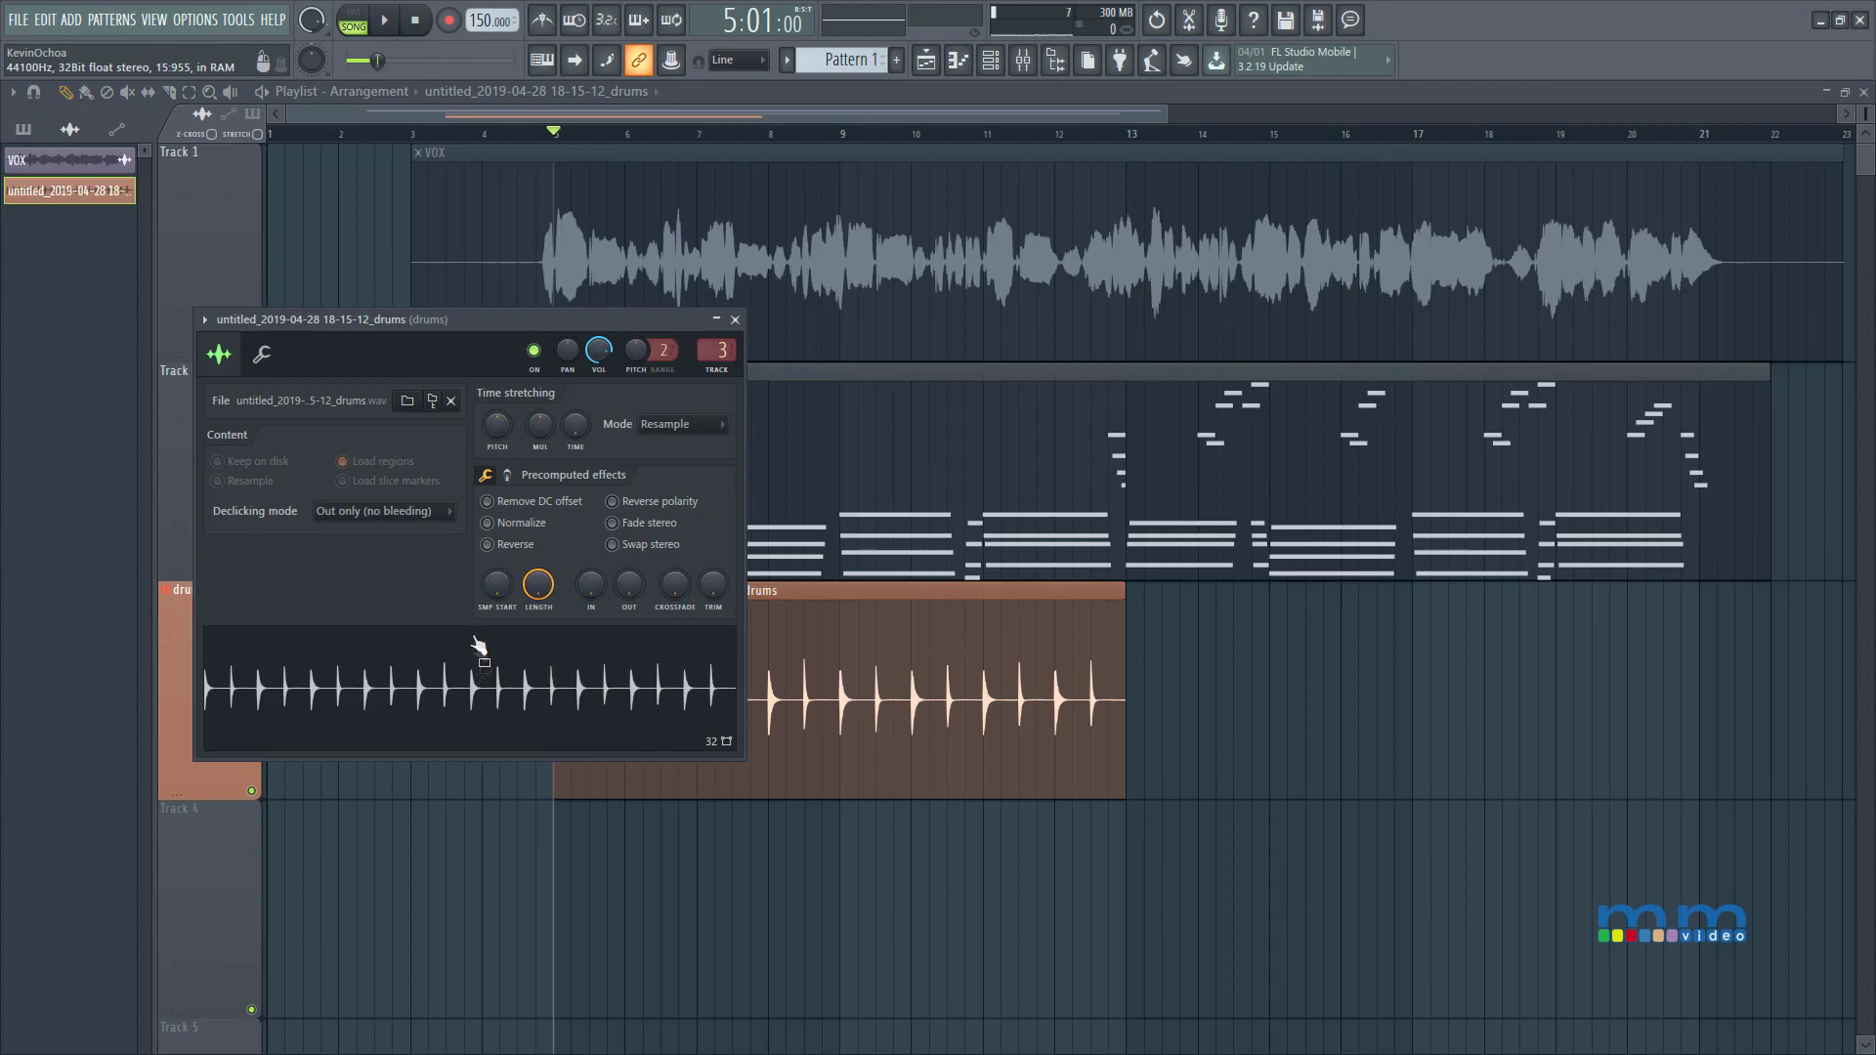
left_click(487, 544)
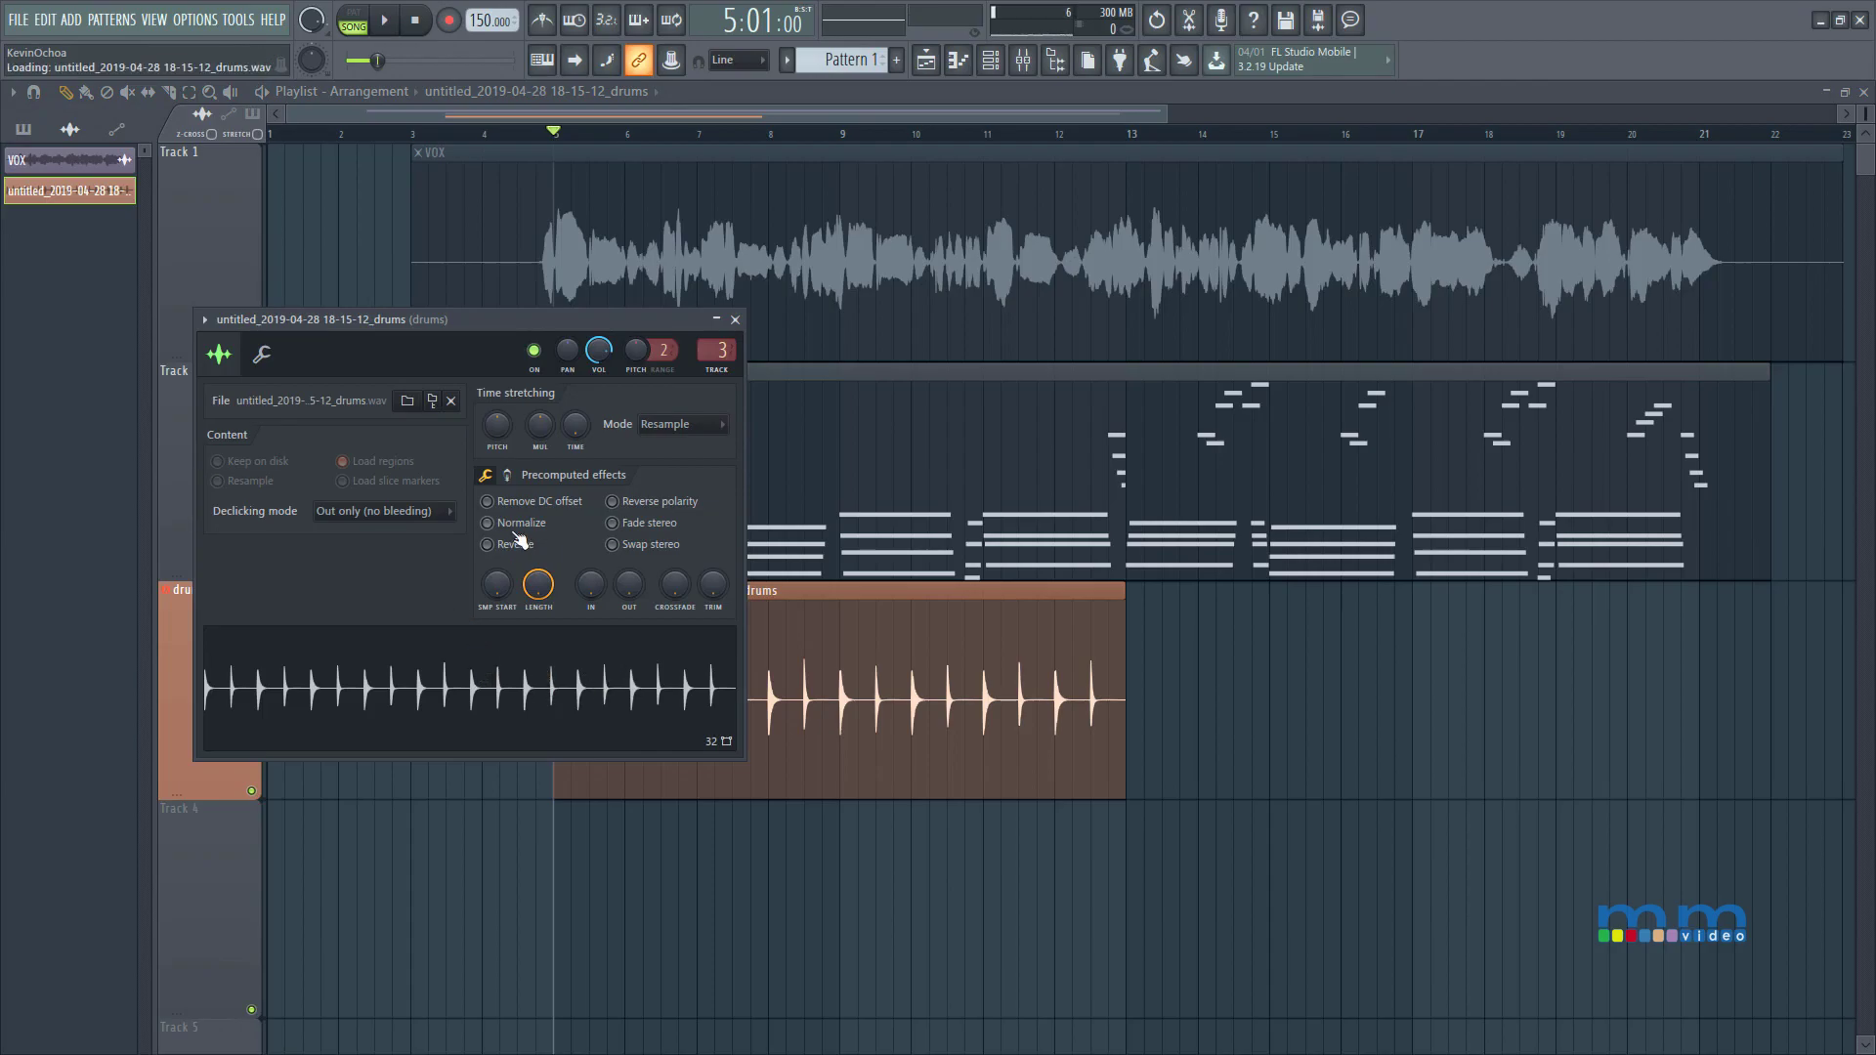
left_click(517, 551)
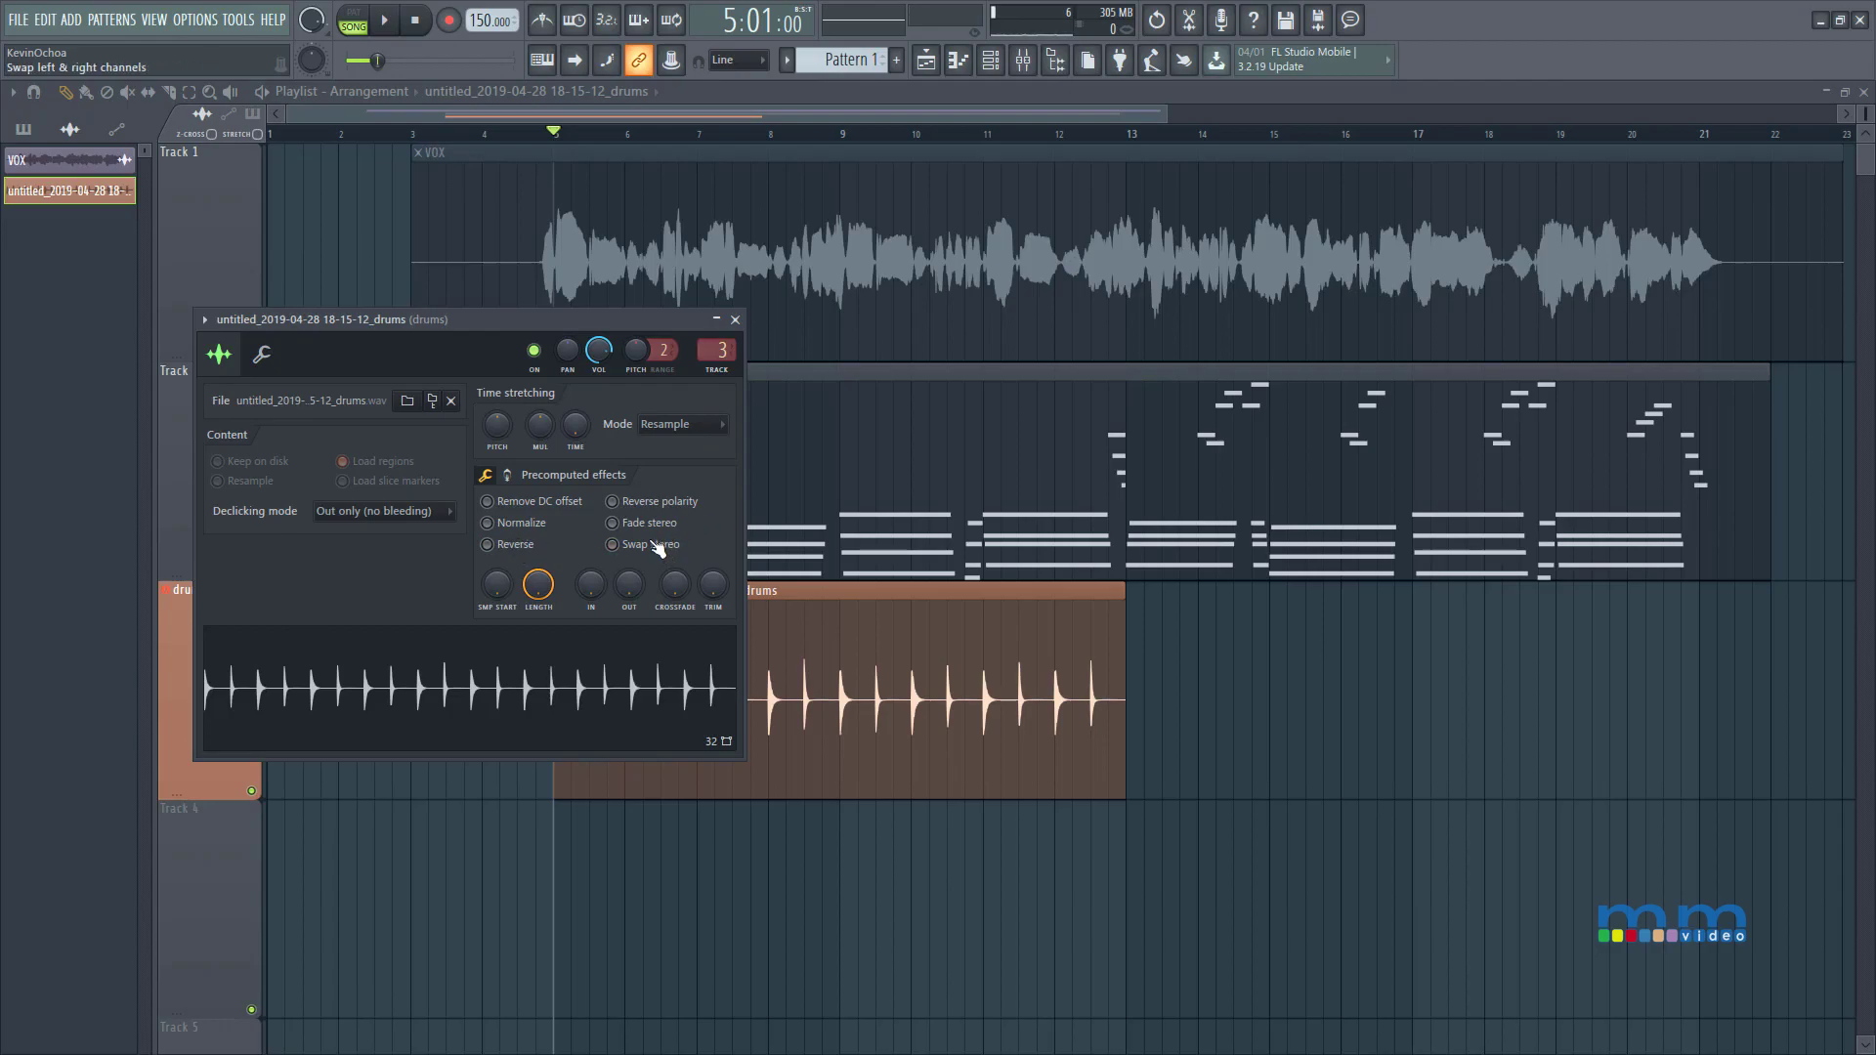
Try out lower filter cutoff settings on the drums sample during playback, and restore the cutoff to maximum.
left_click(507, 476)
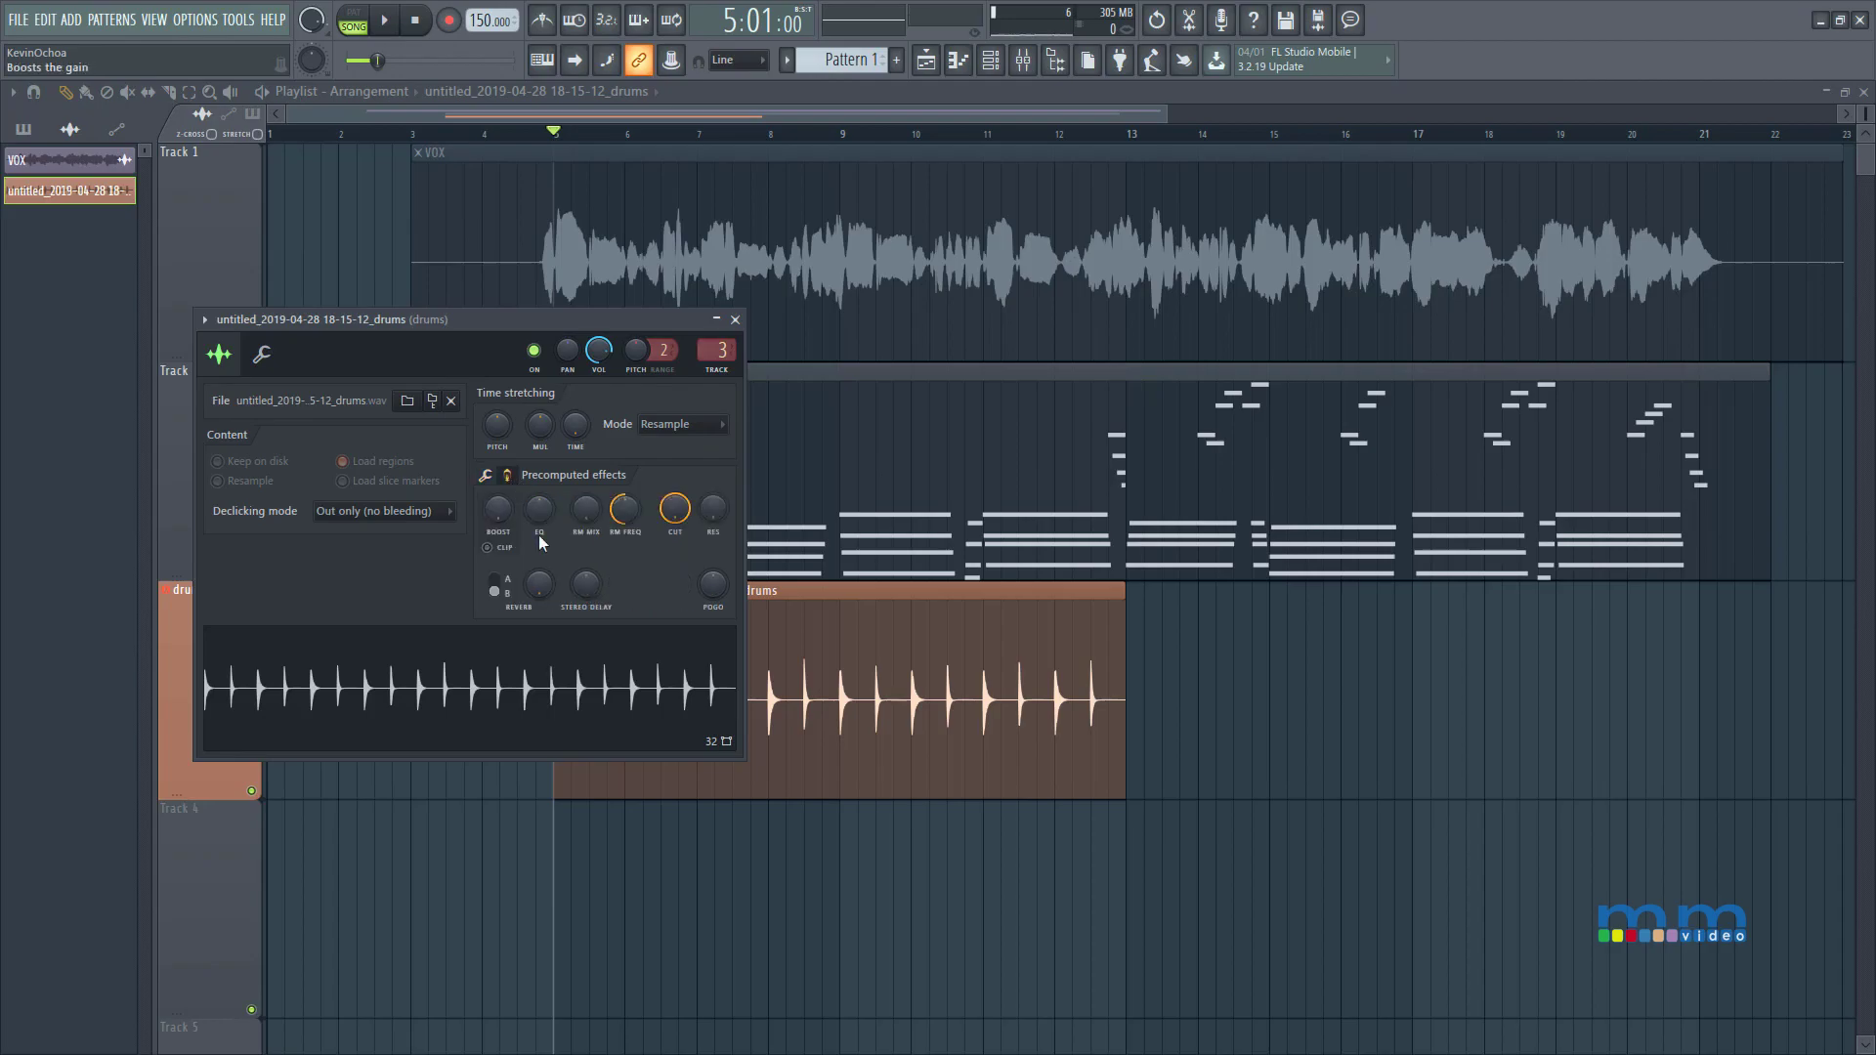
left_click_drag(676, 515, 675, 606)
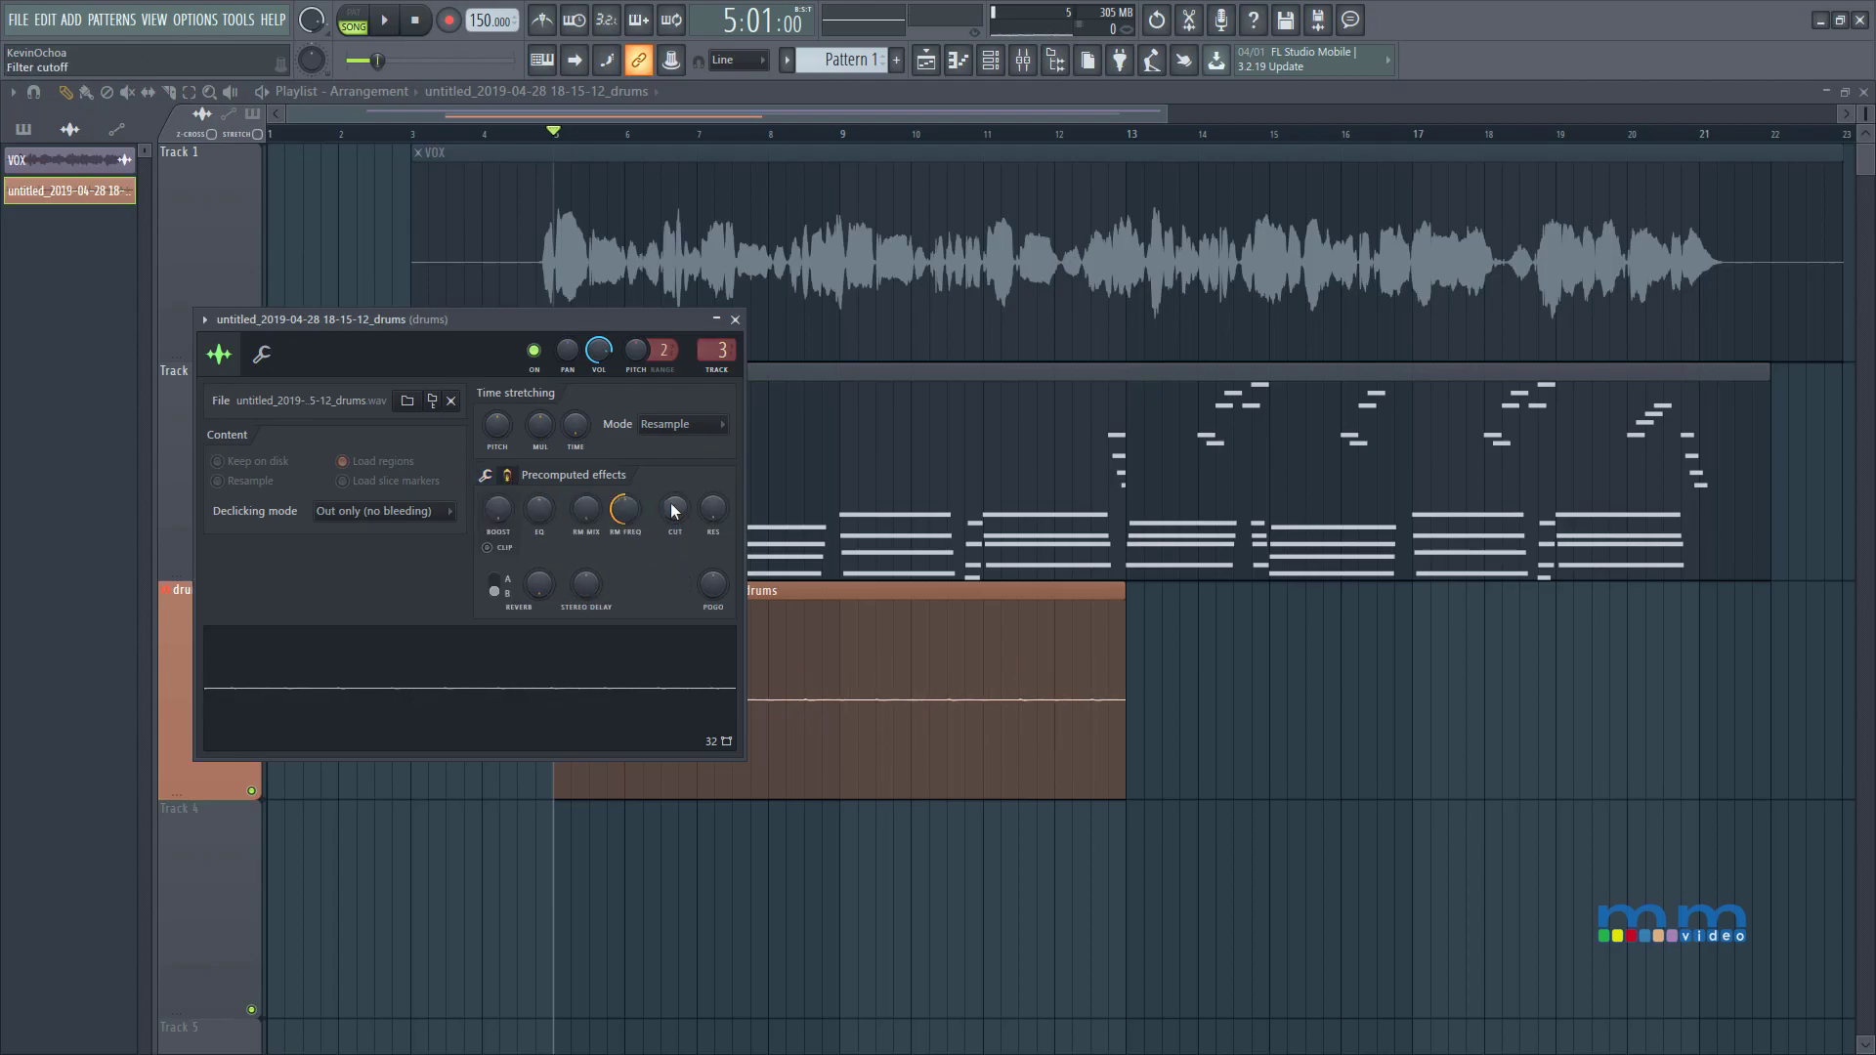
left_click_drag(673, 511, 673, 459)
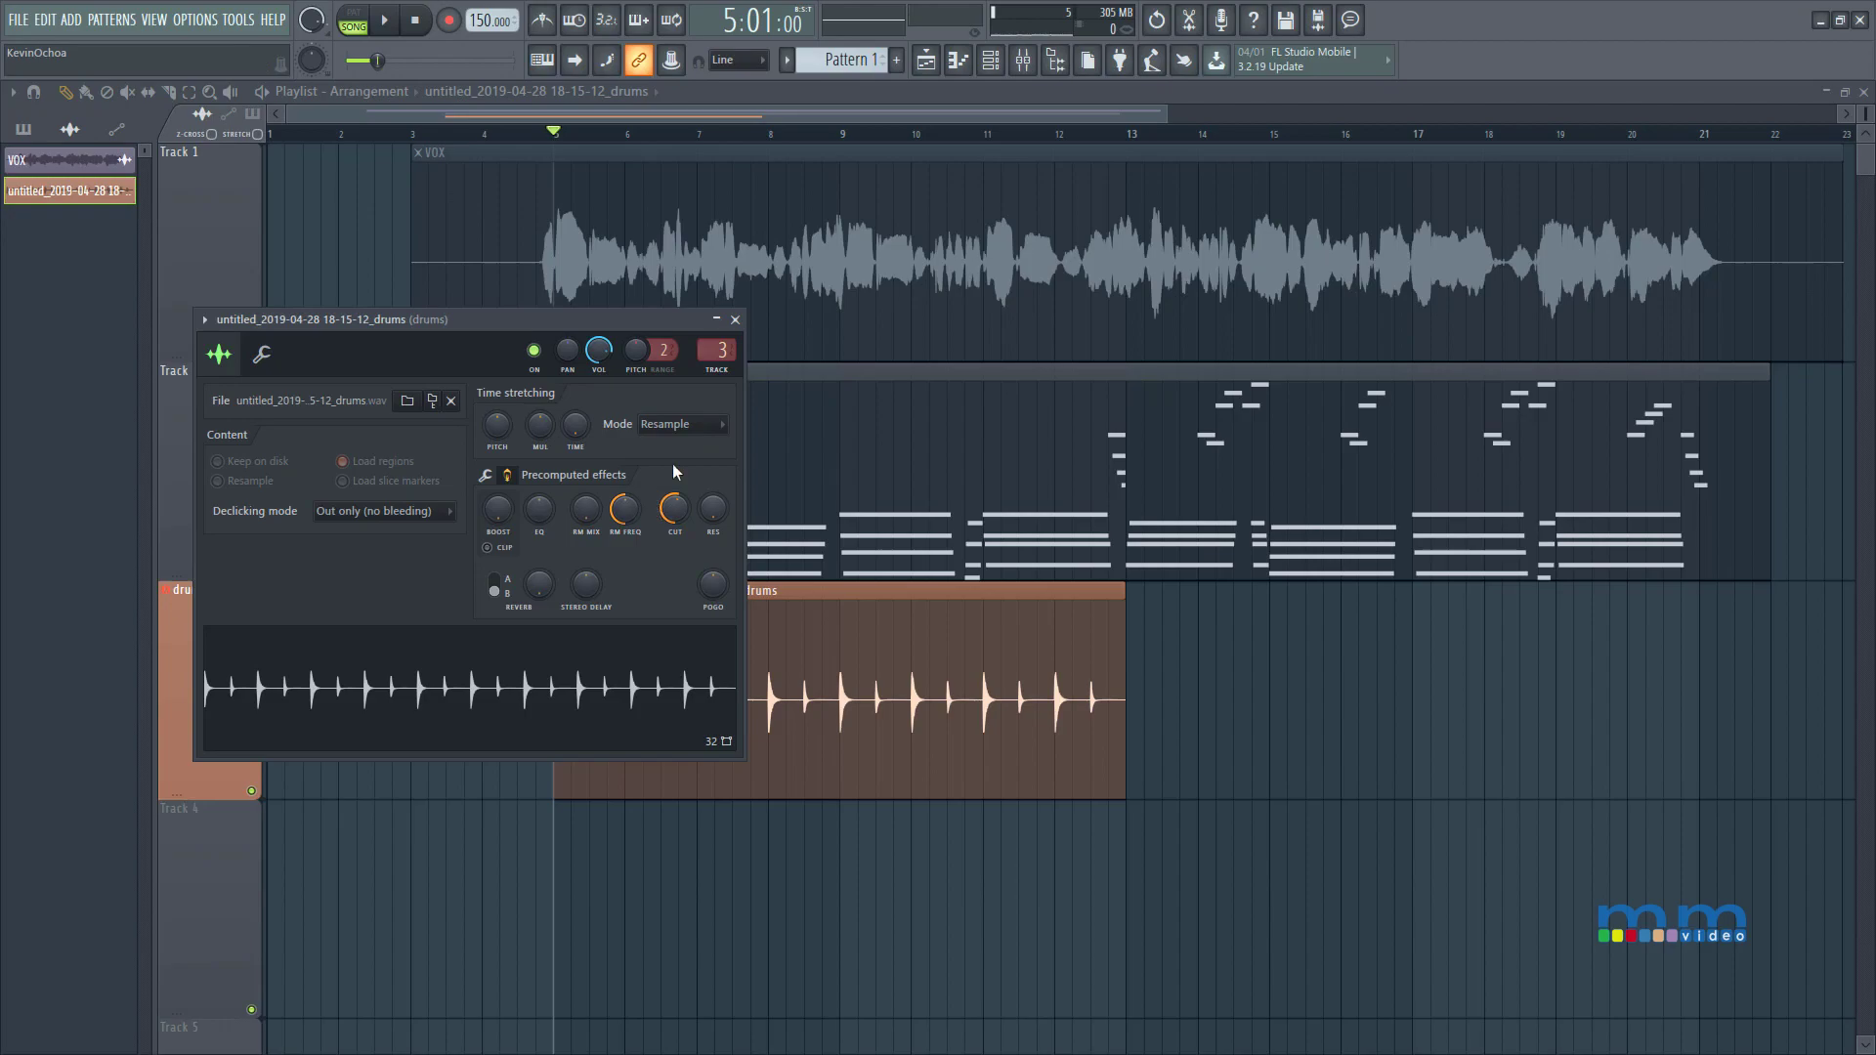
key("space")
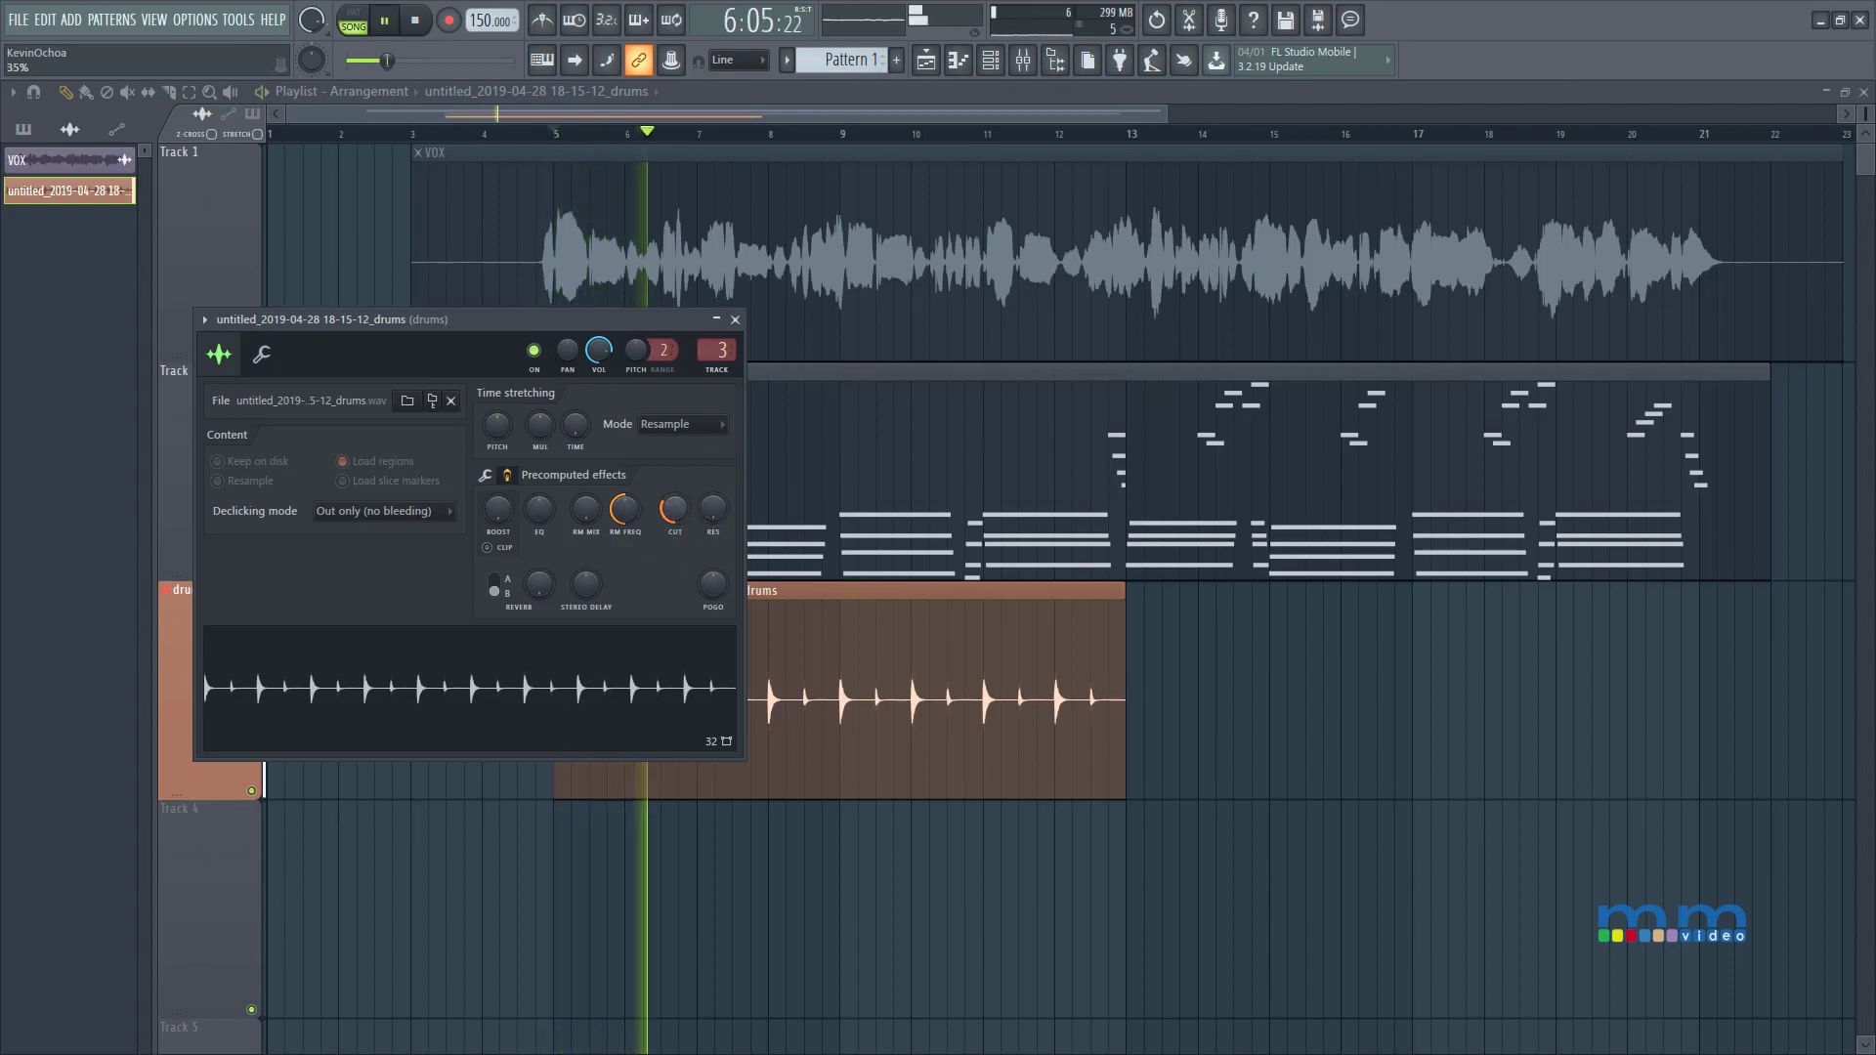
left_click_drag(681, 508, 675, 515)
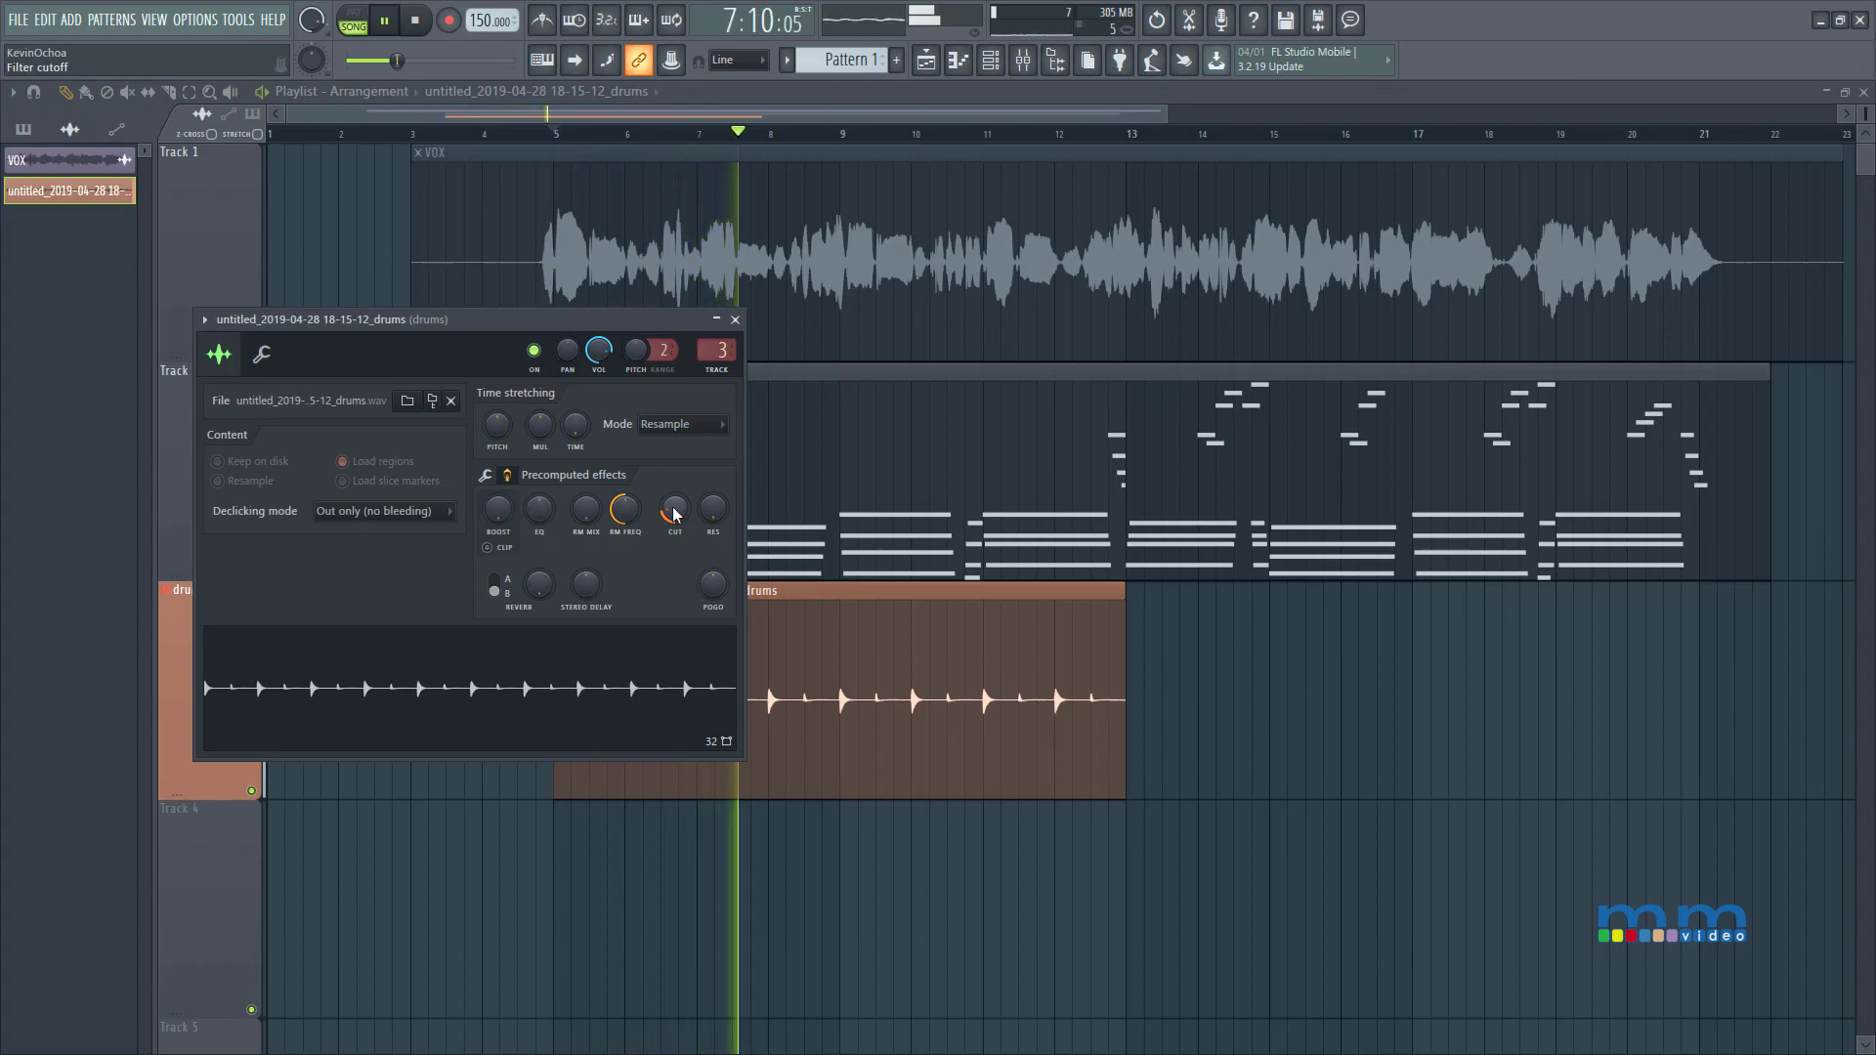
key("space")
left_click_drag(675, 515, 675, 494)
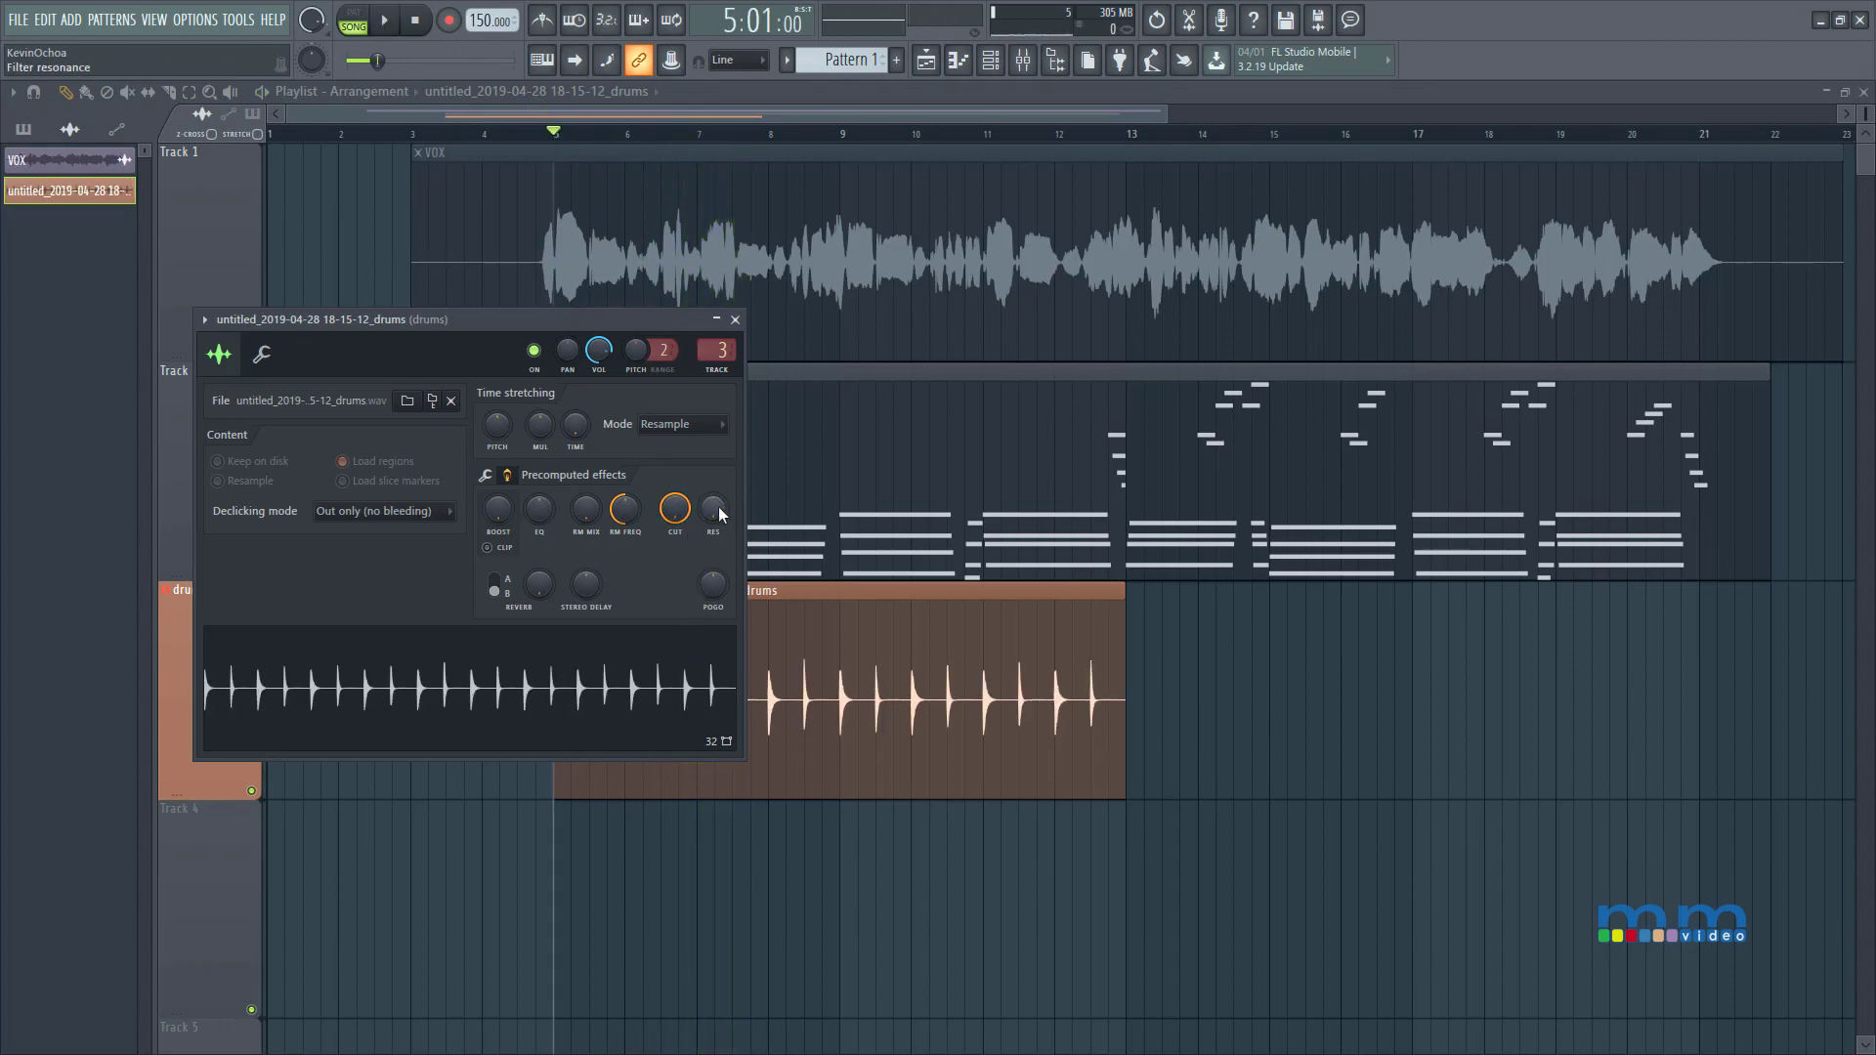
Try out stereo delay offsets in both directions on the drums sample with playback, and reset the stereo delay.
left_click_drag(586, 509, 623, 855)
left_click_drag(587, 586, 587, 523)
key("space")
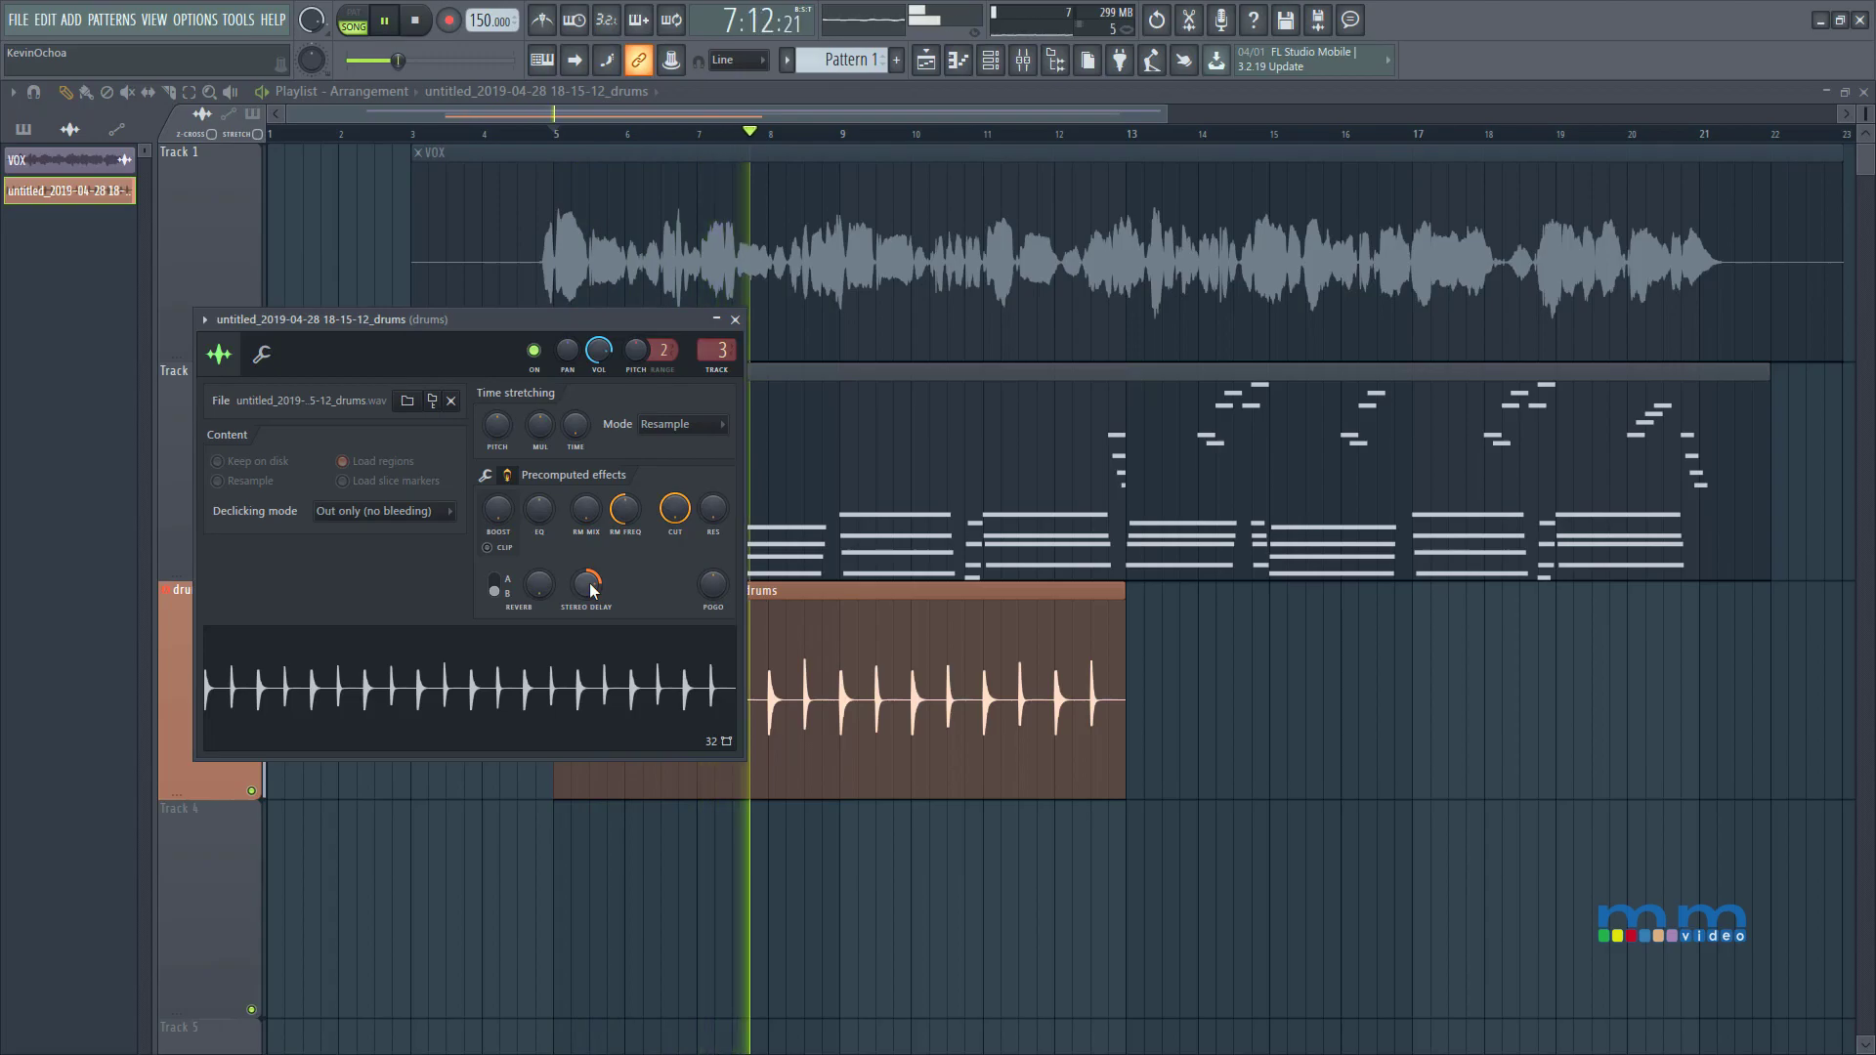
key("space")
left_click_drag(592, 588, 592, 611)
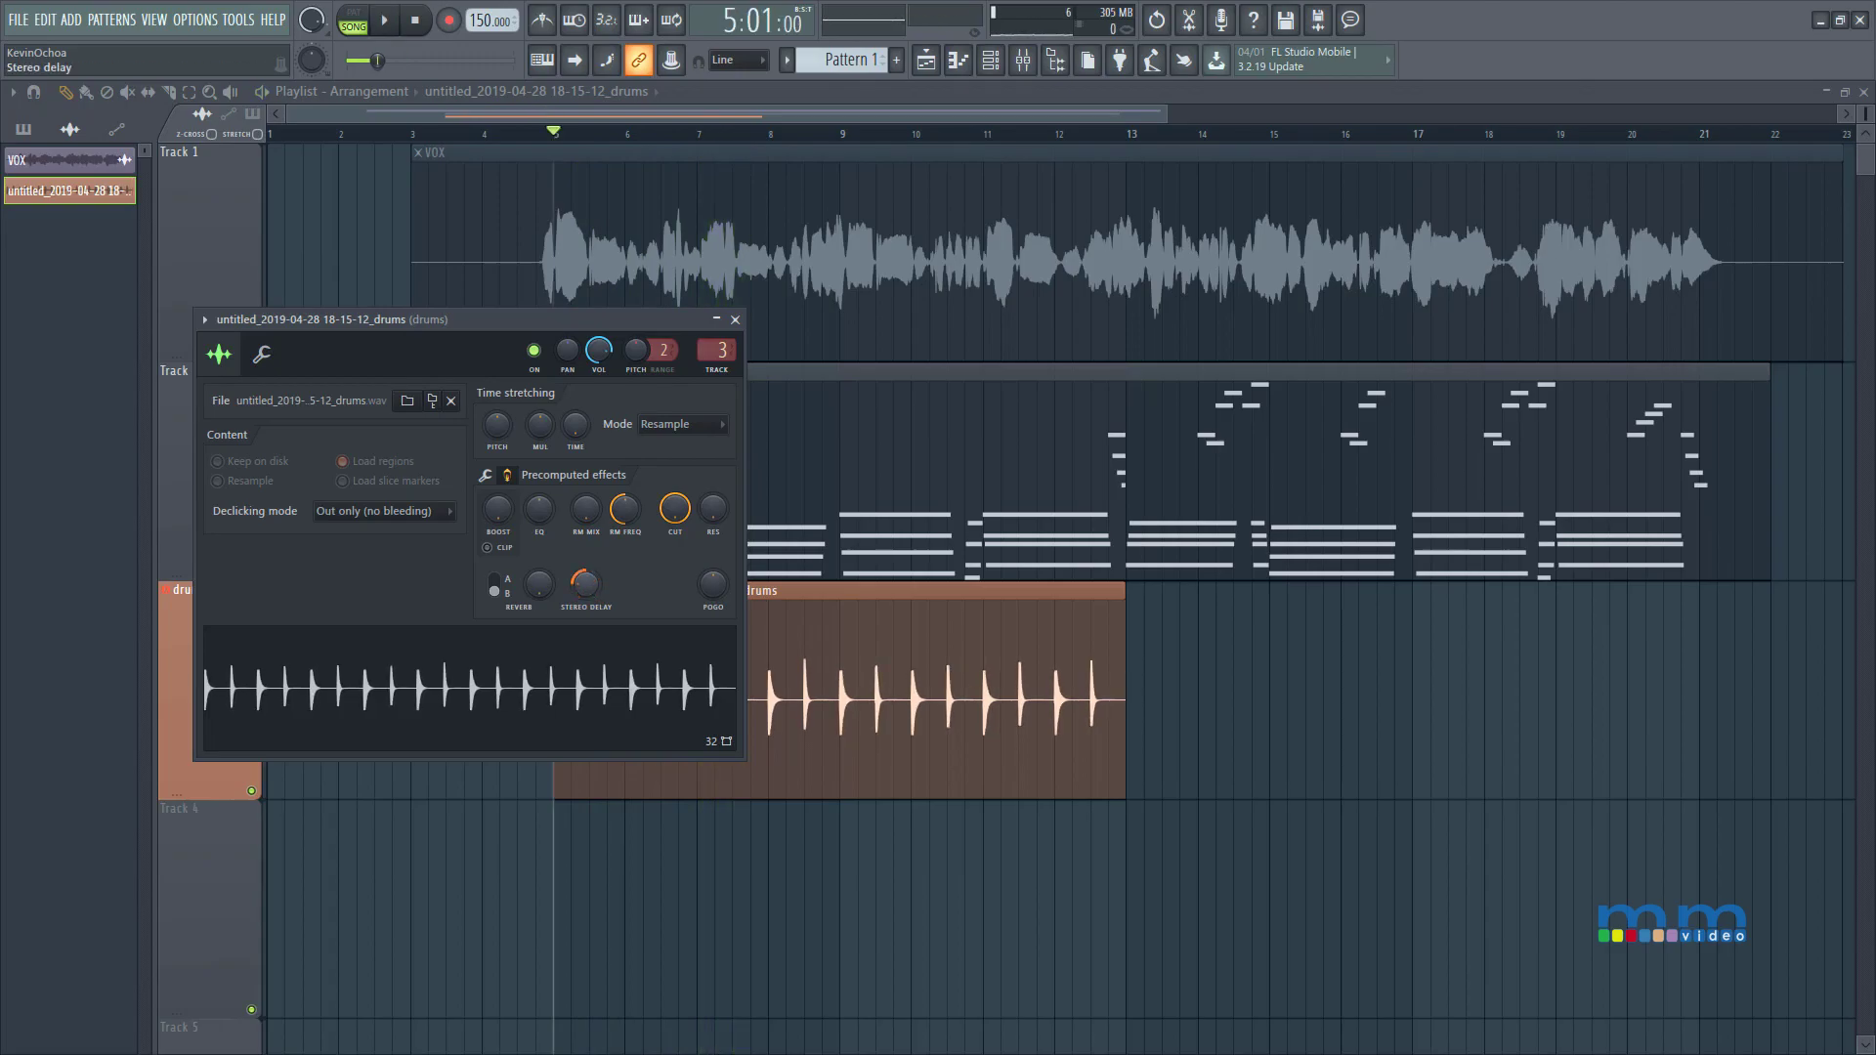
key("space")
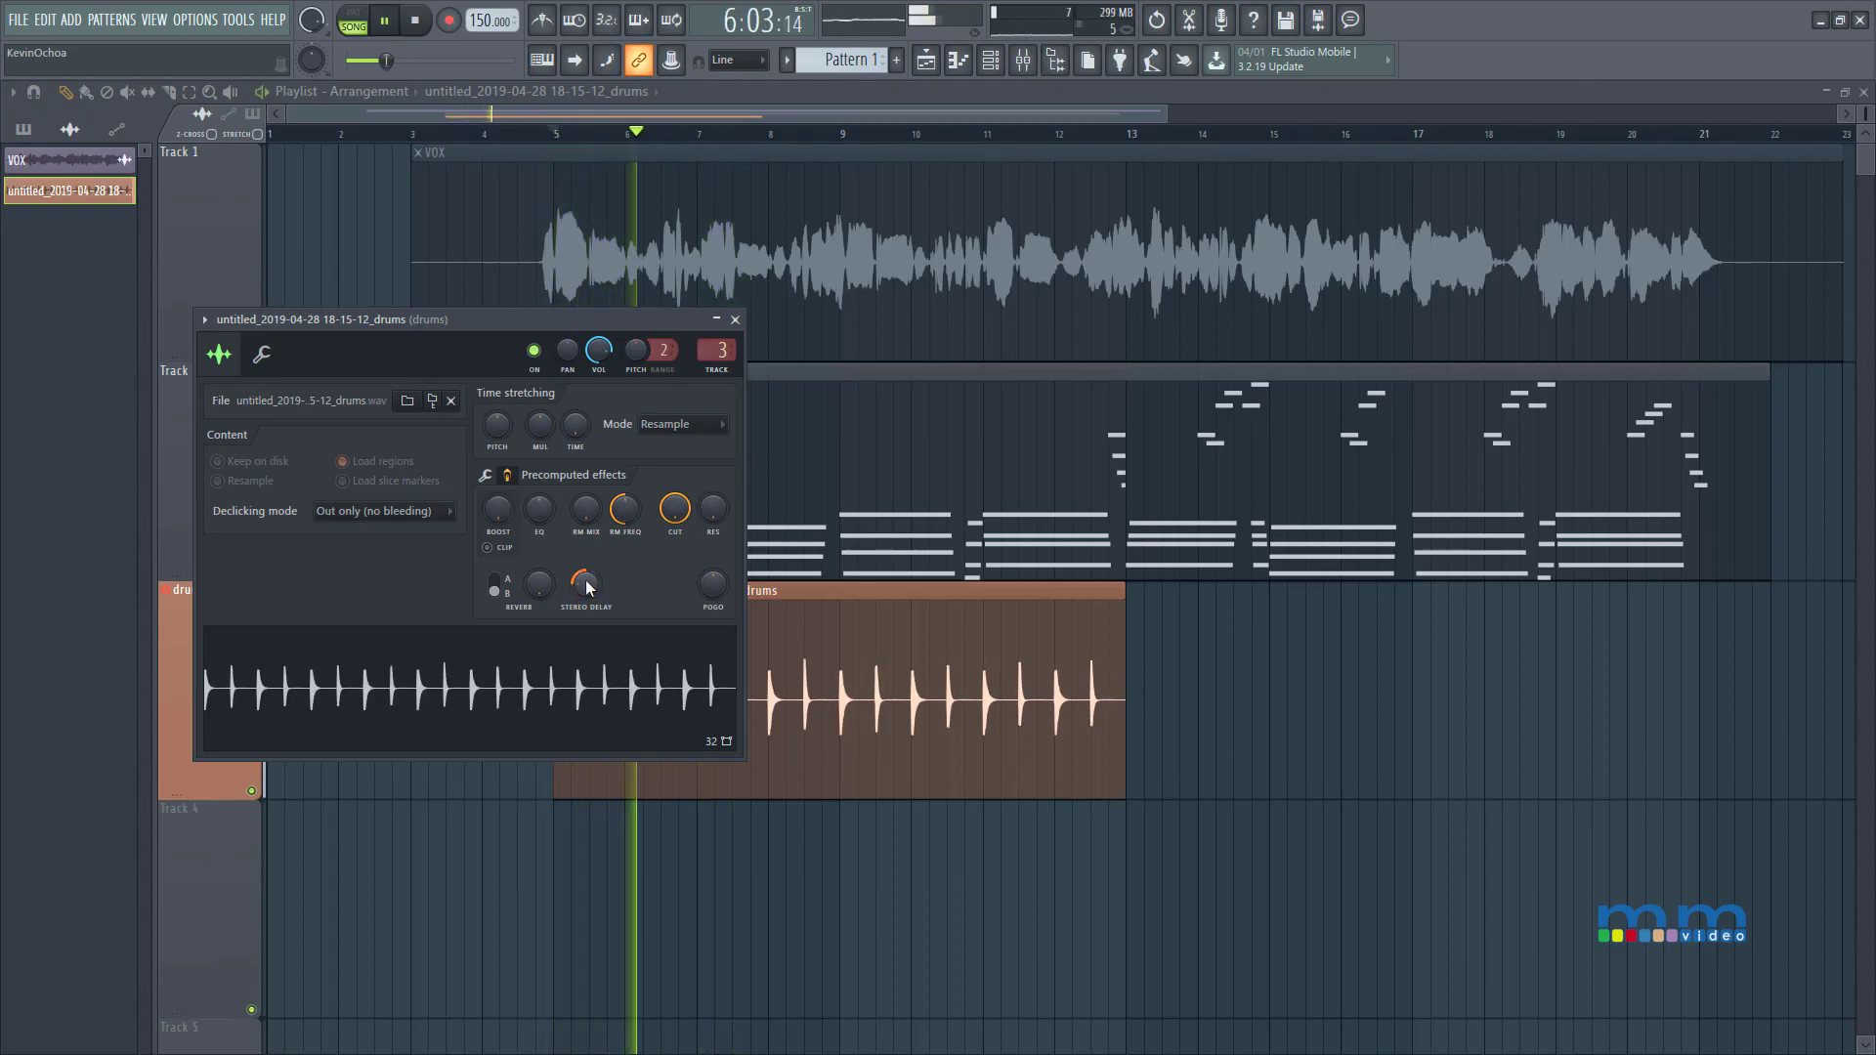
key("space")
left_click_drag(590, 589, 590, 573)
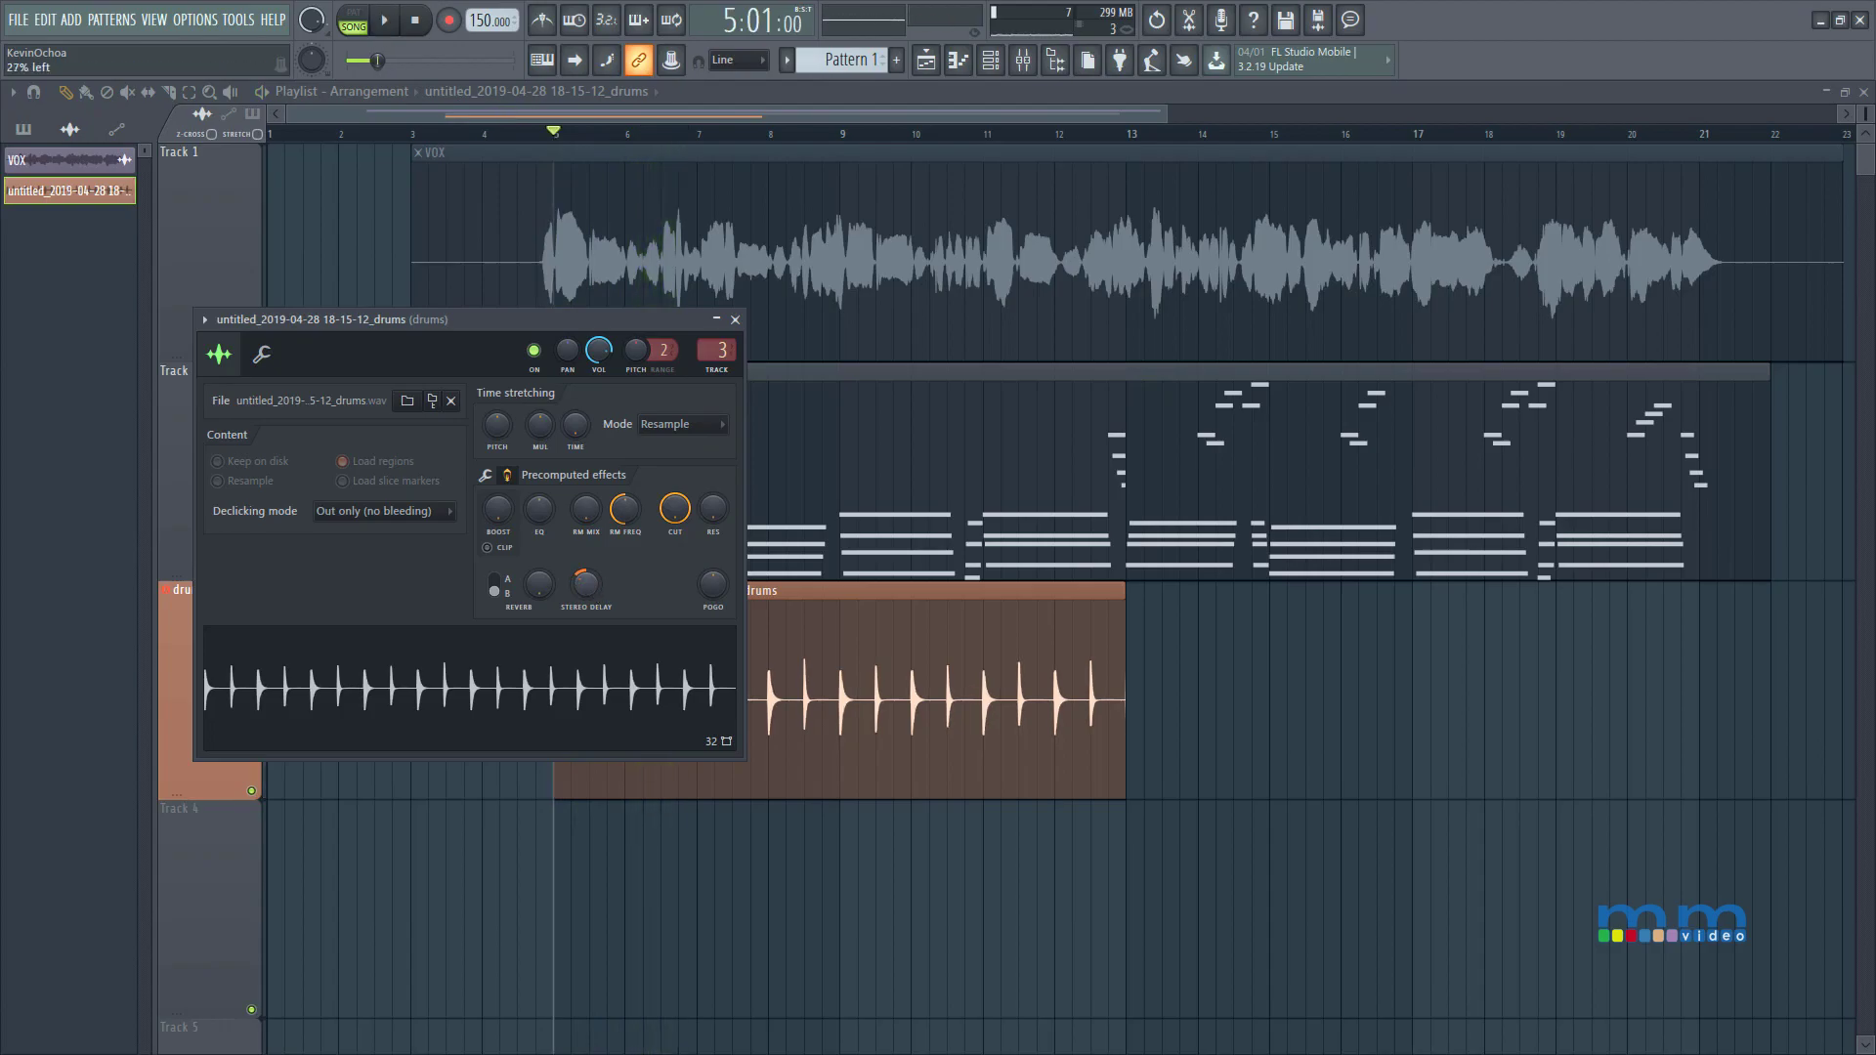
right_click(589, 589)
left_click(625, 598)
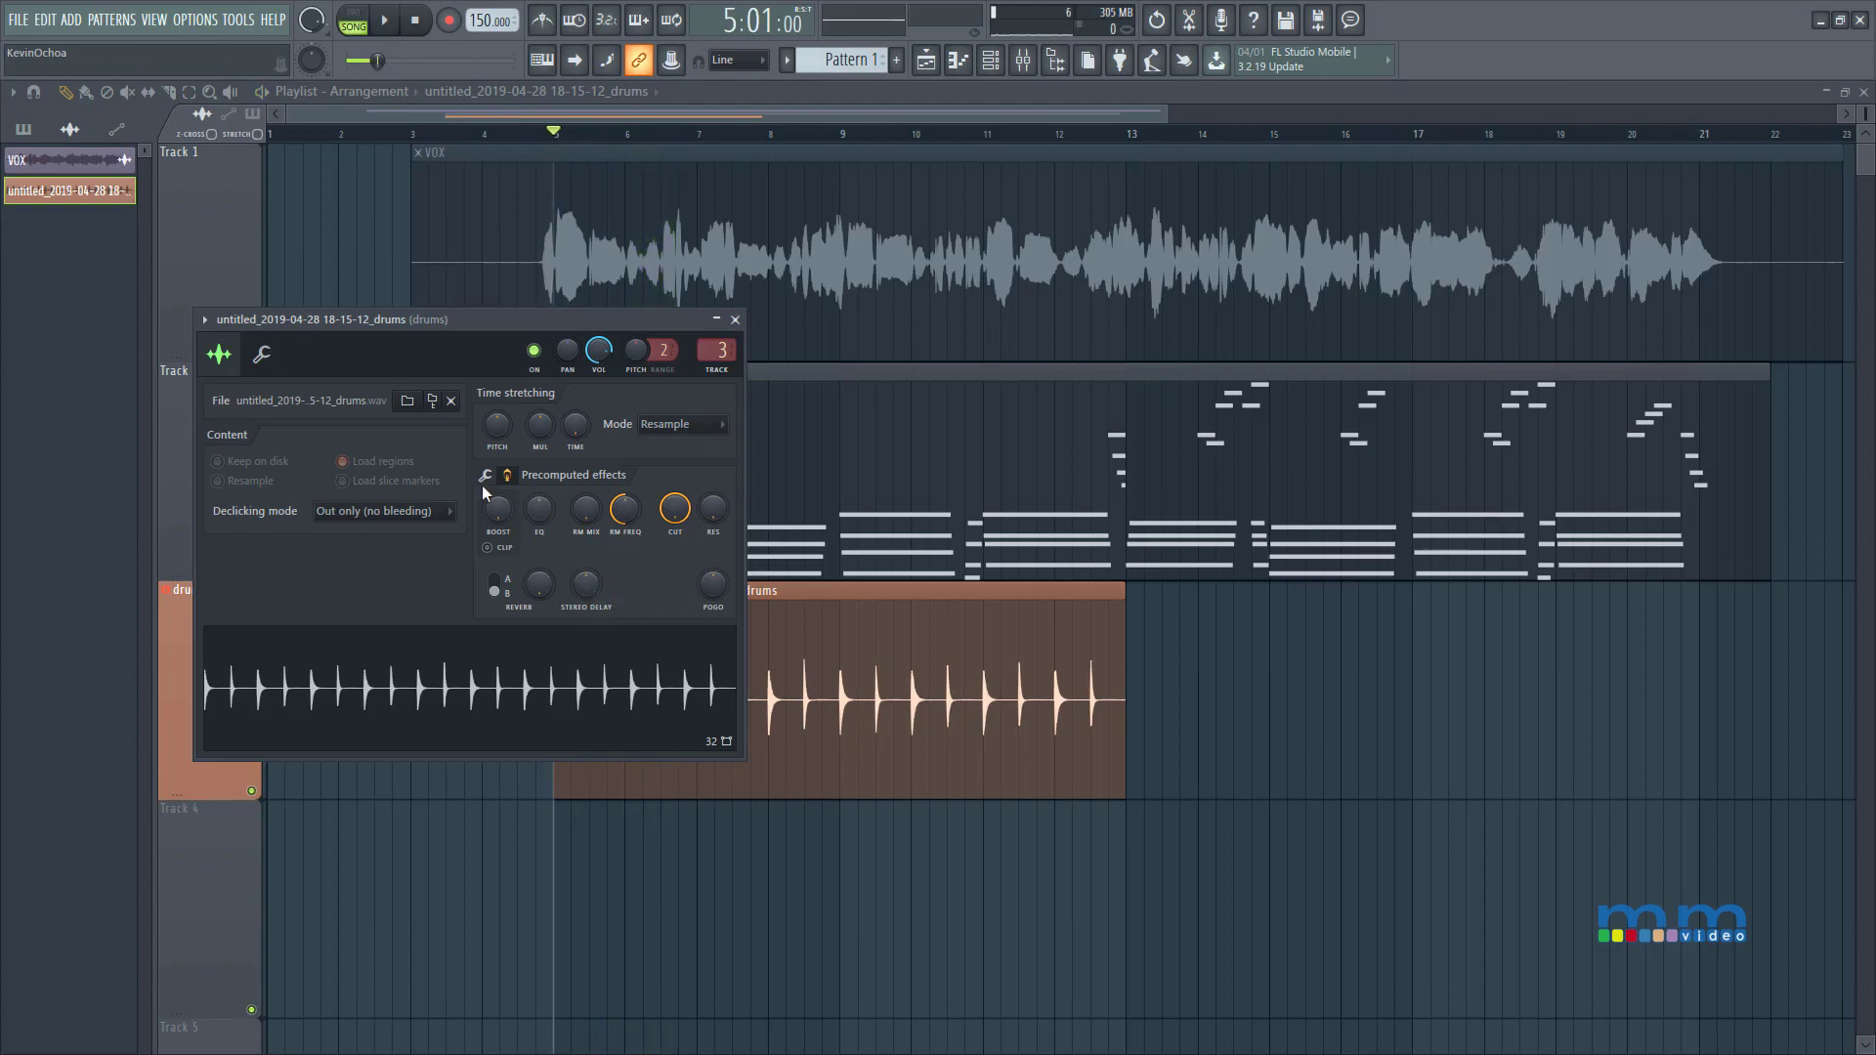
Try out Boost with Clip enabled on the drums sample, play it back, and switch both off.
left_click(486, 475)
left_click(508, 476)
left_click_drag(499, 510, 499, 471)
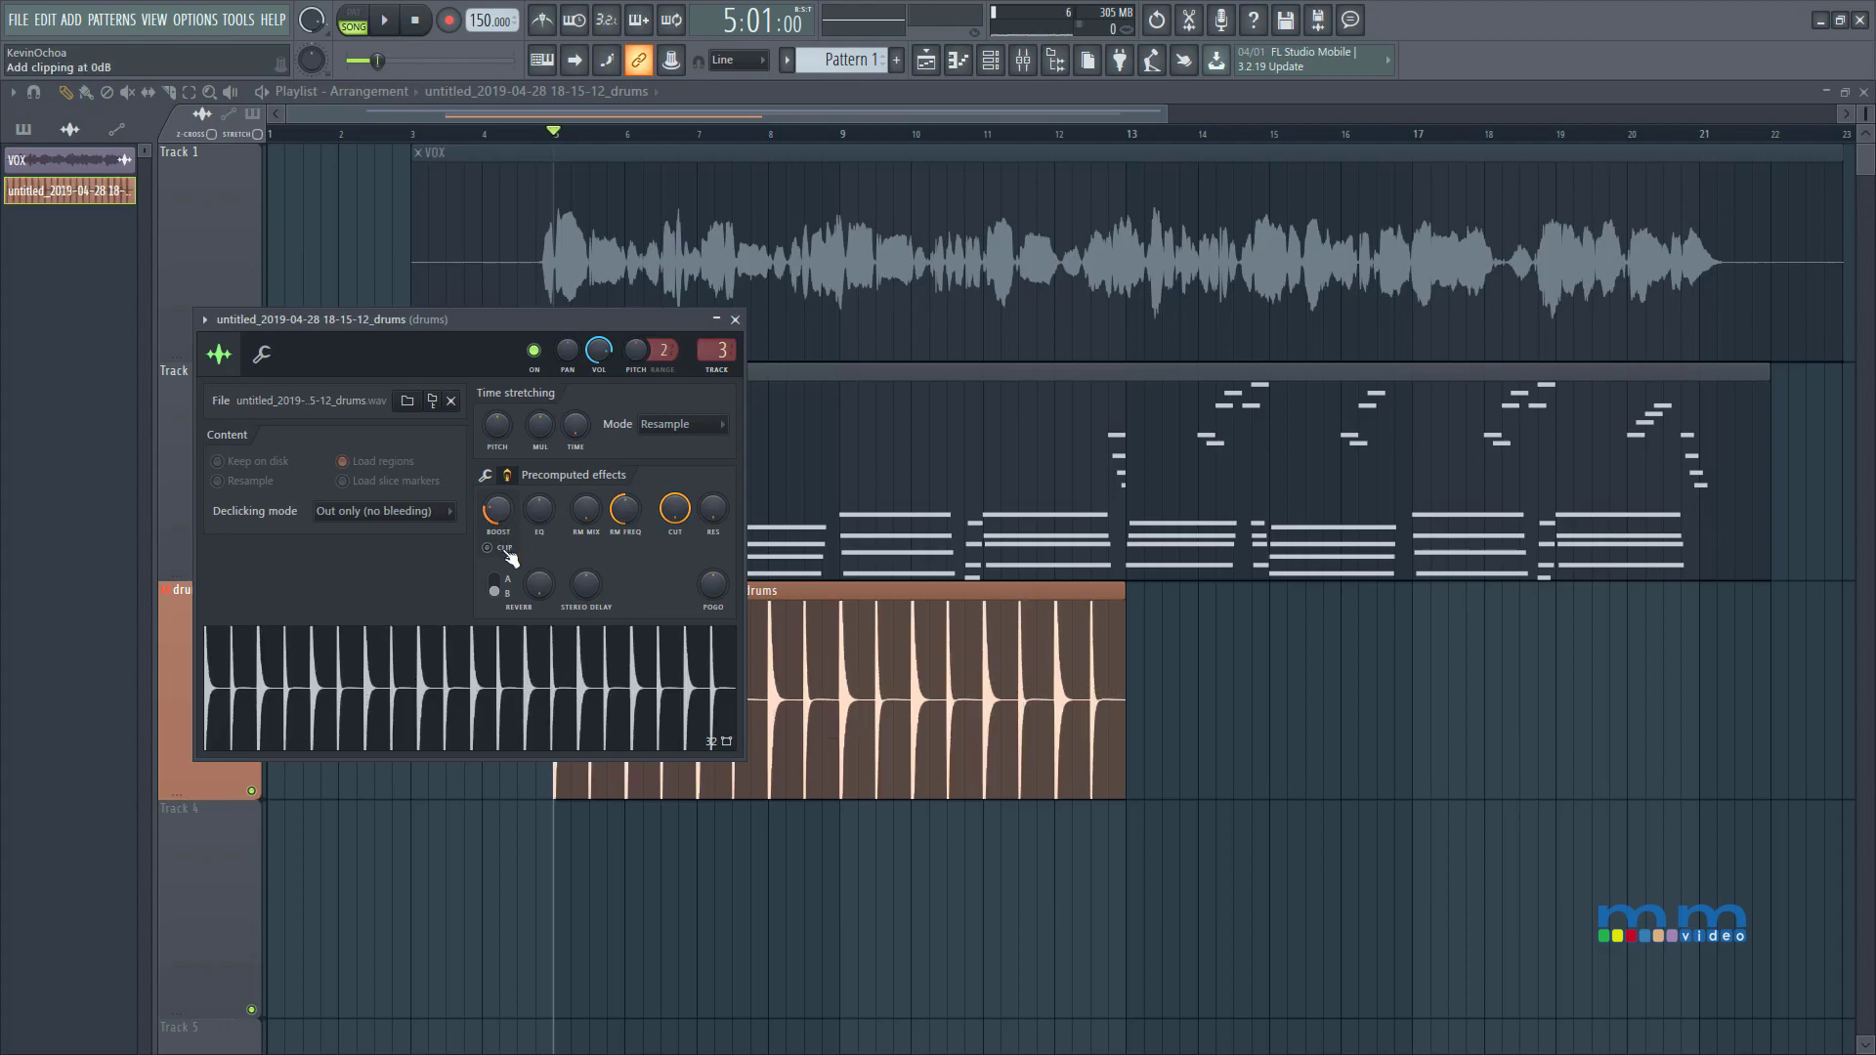
left_click(507, 551)
key("space")
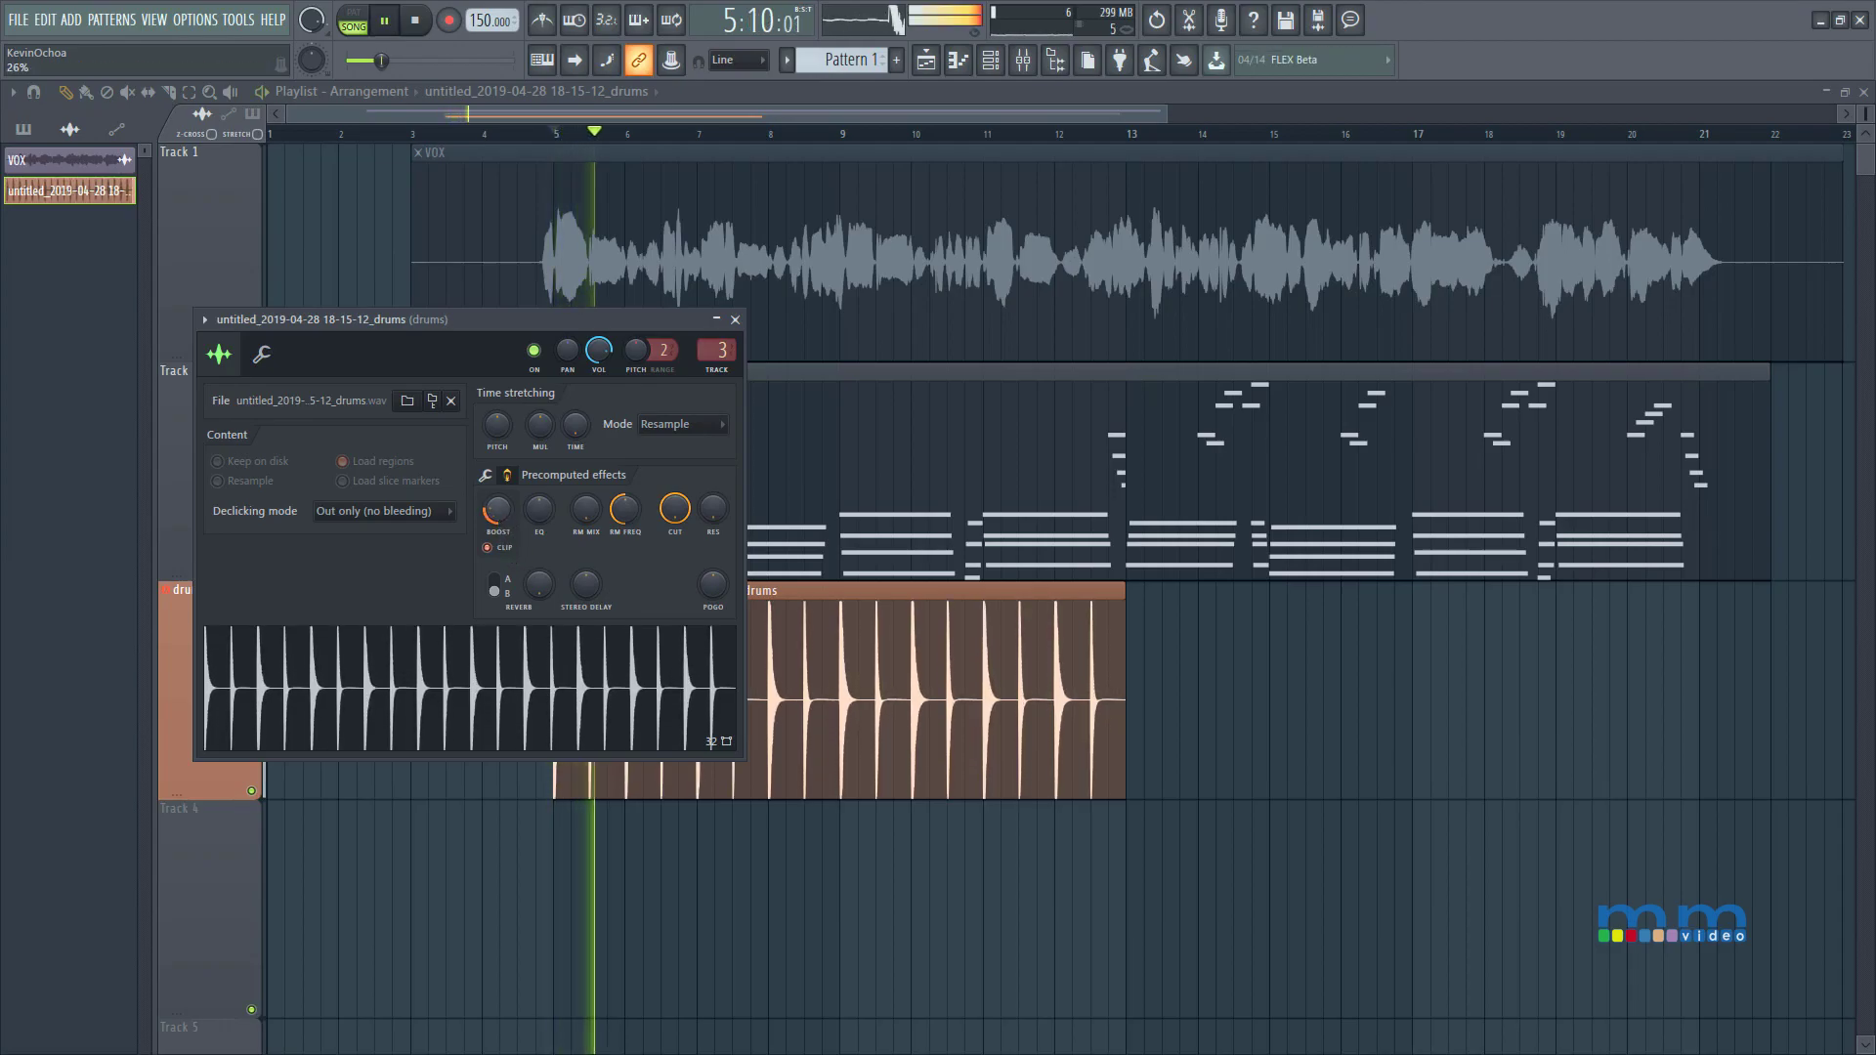
key("space")
left_click(507, 550)
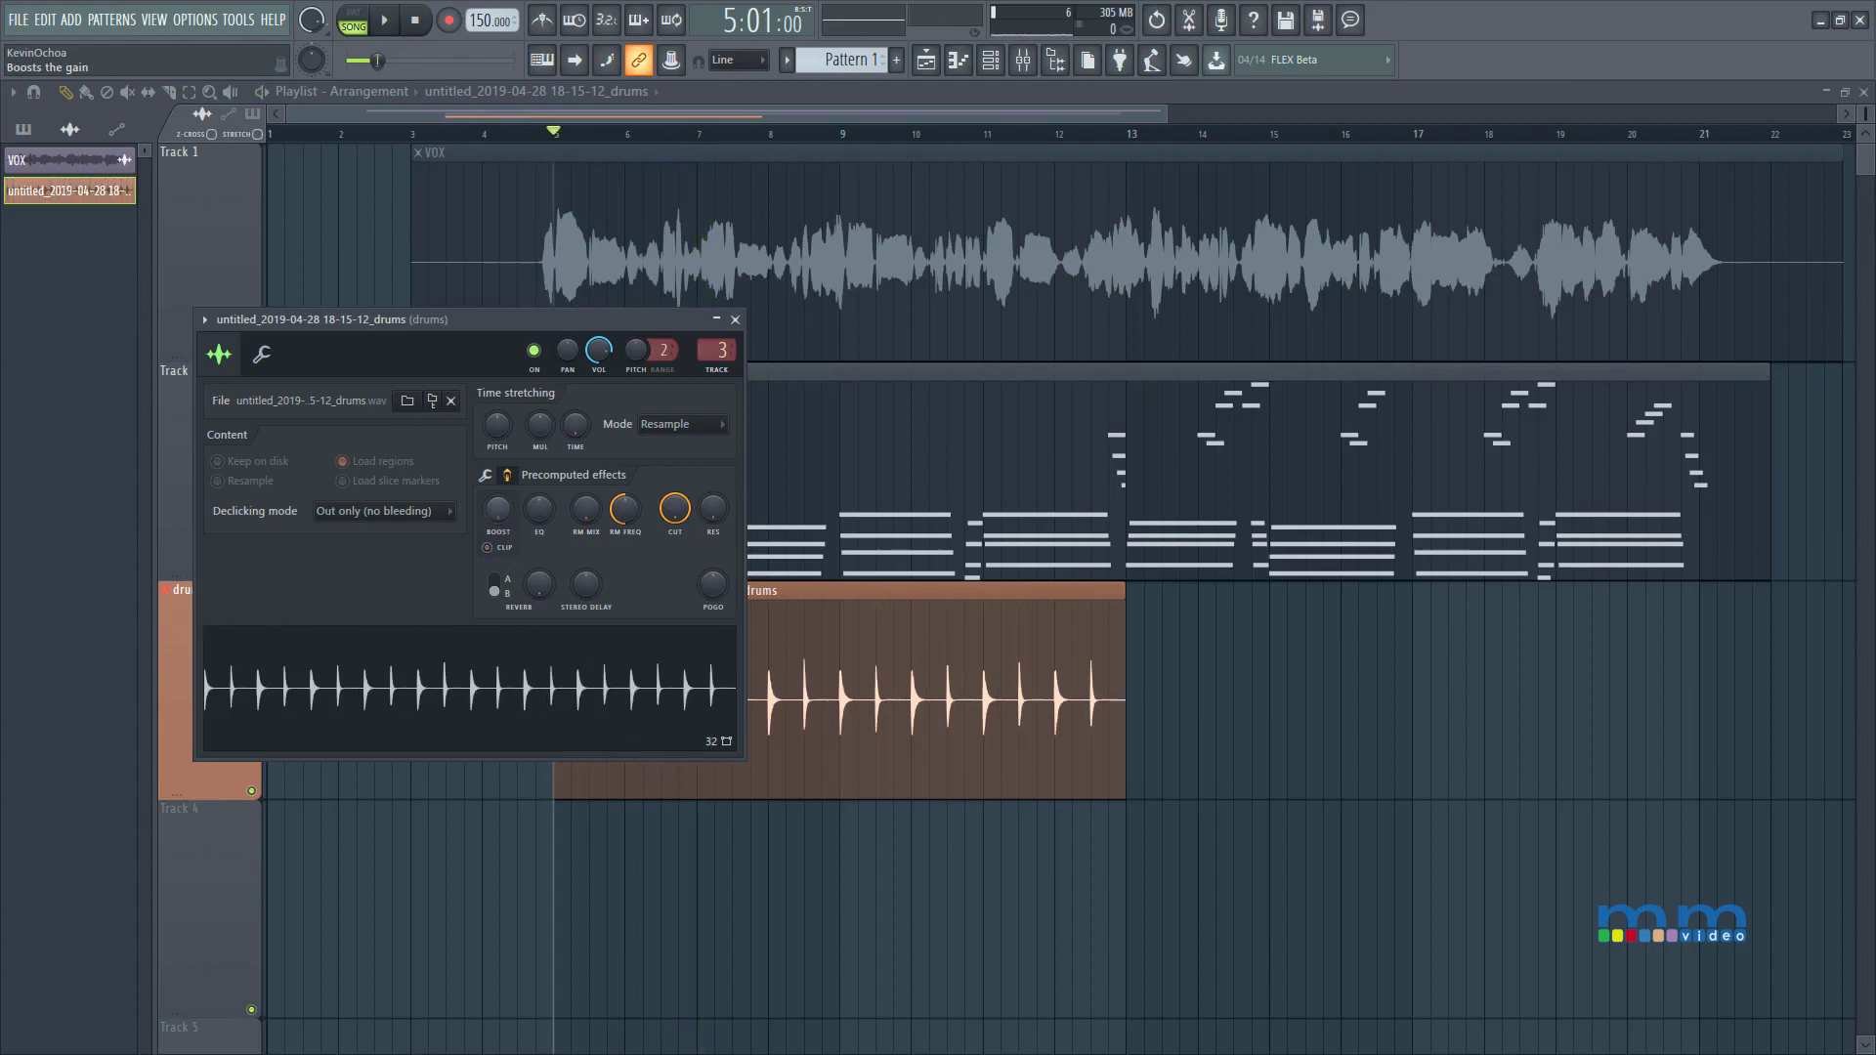
Set the drums sample's declicking mode to Crossfade (bleeding).
left_click(415, 512)
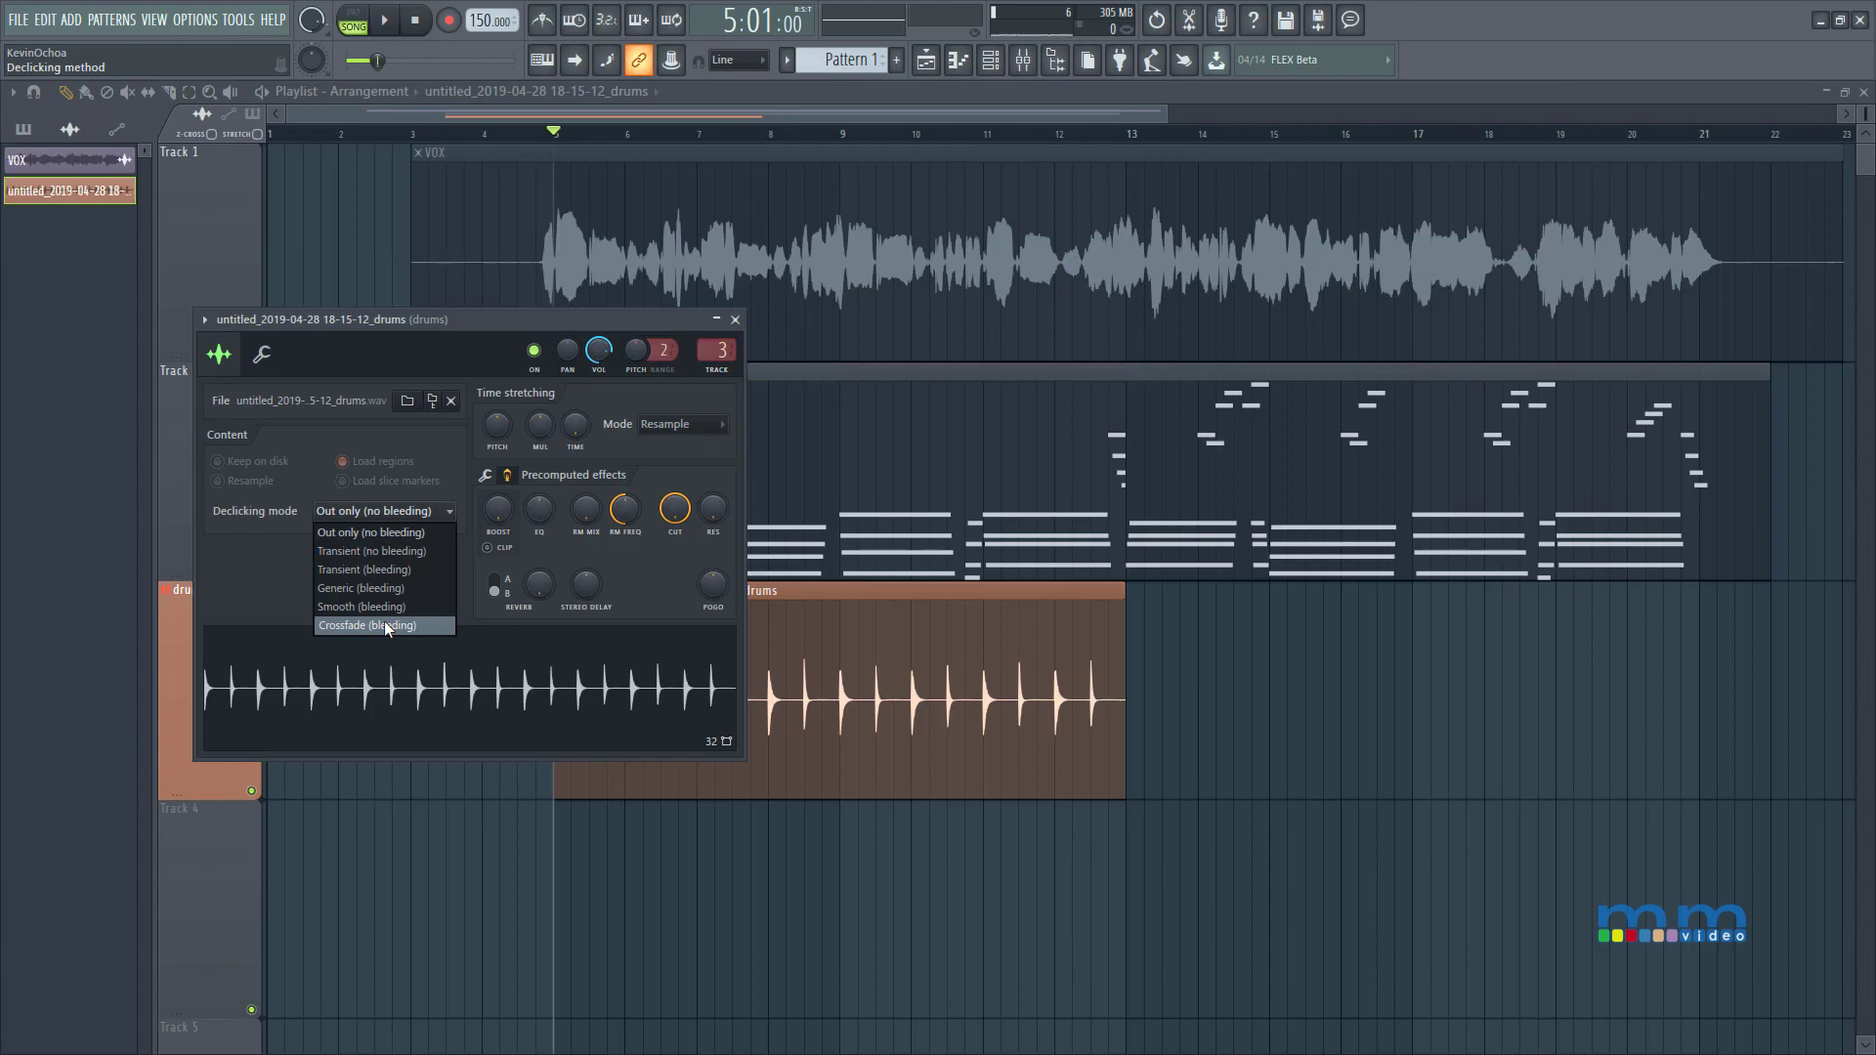
left_click(386, 625)
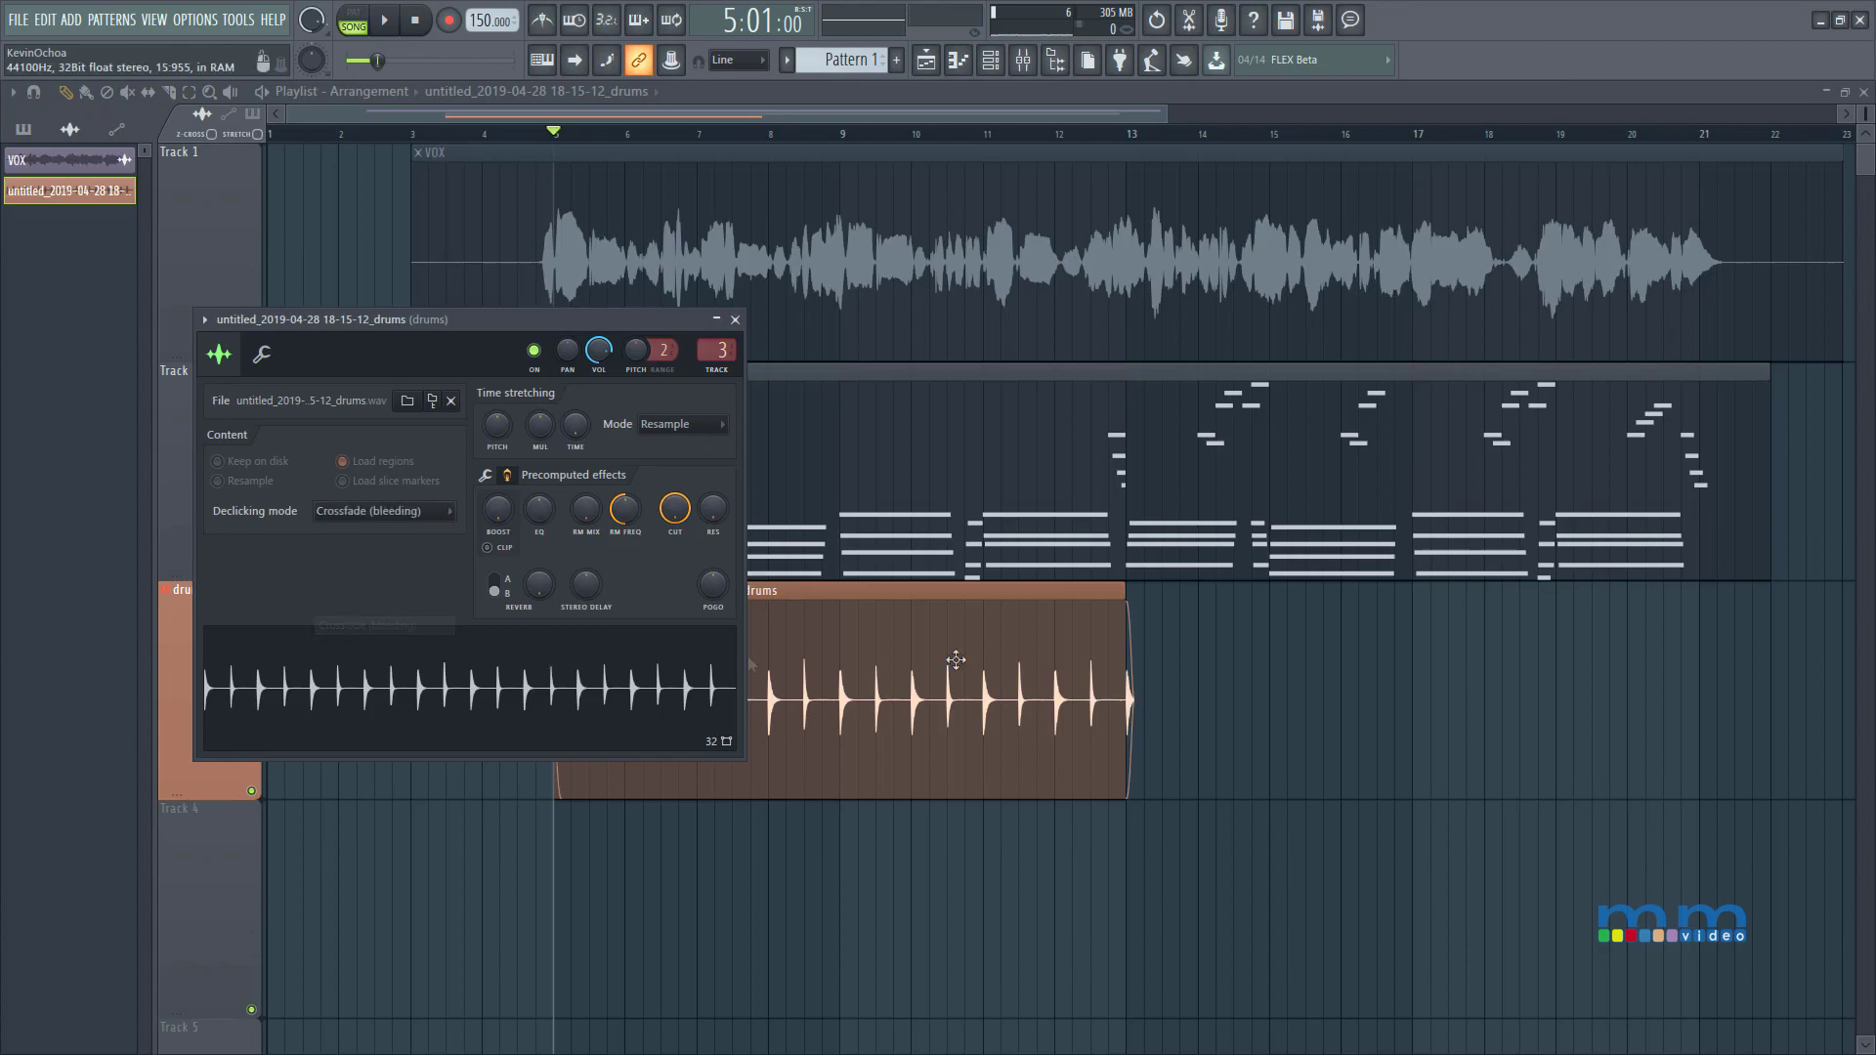
Try out shortening the drums clip to just over one bar, and undo the change.
left_click_drag(1126, 592, 650, 584)
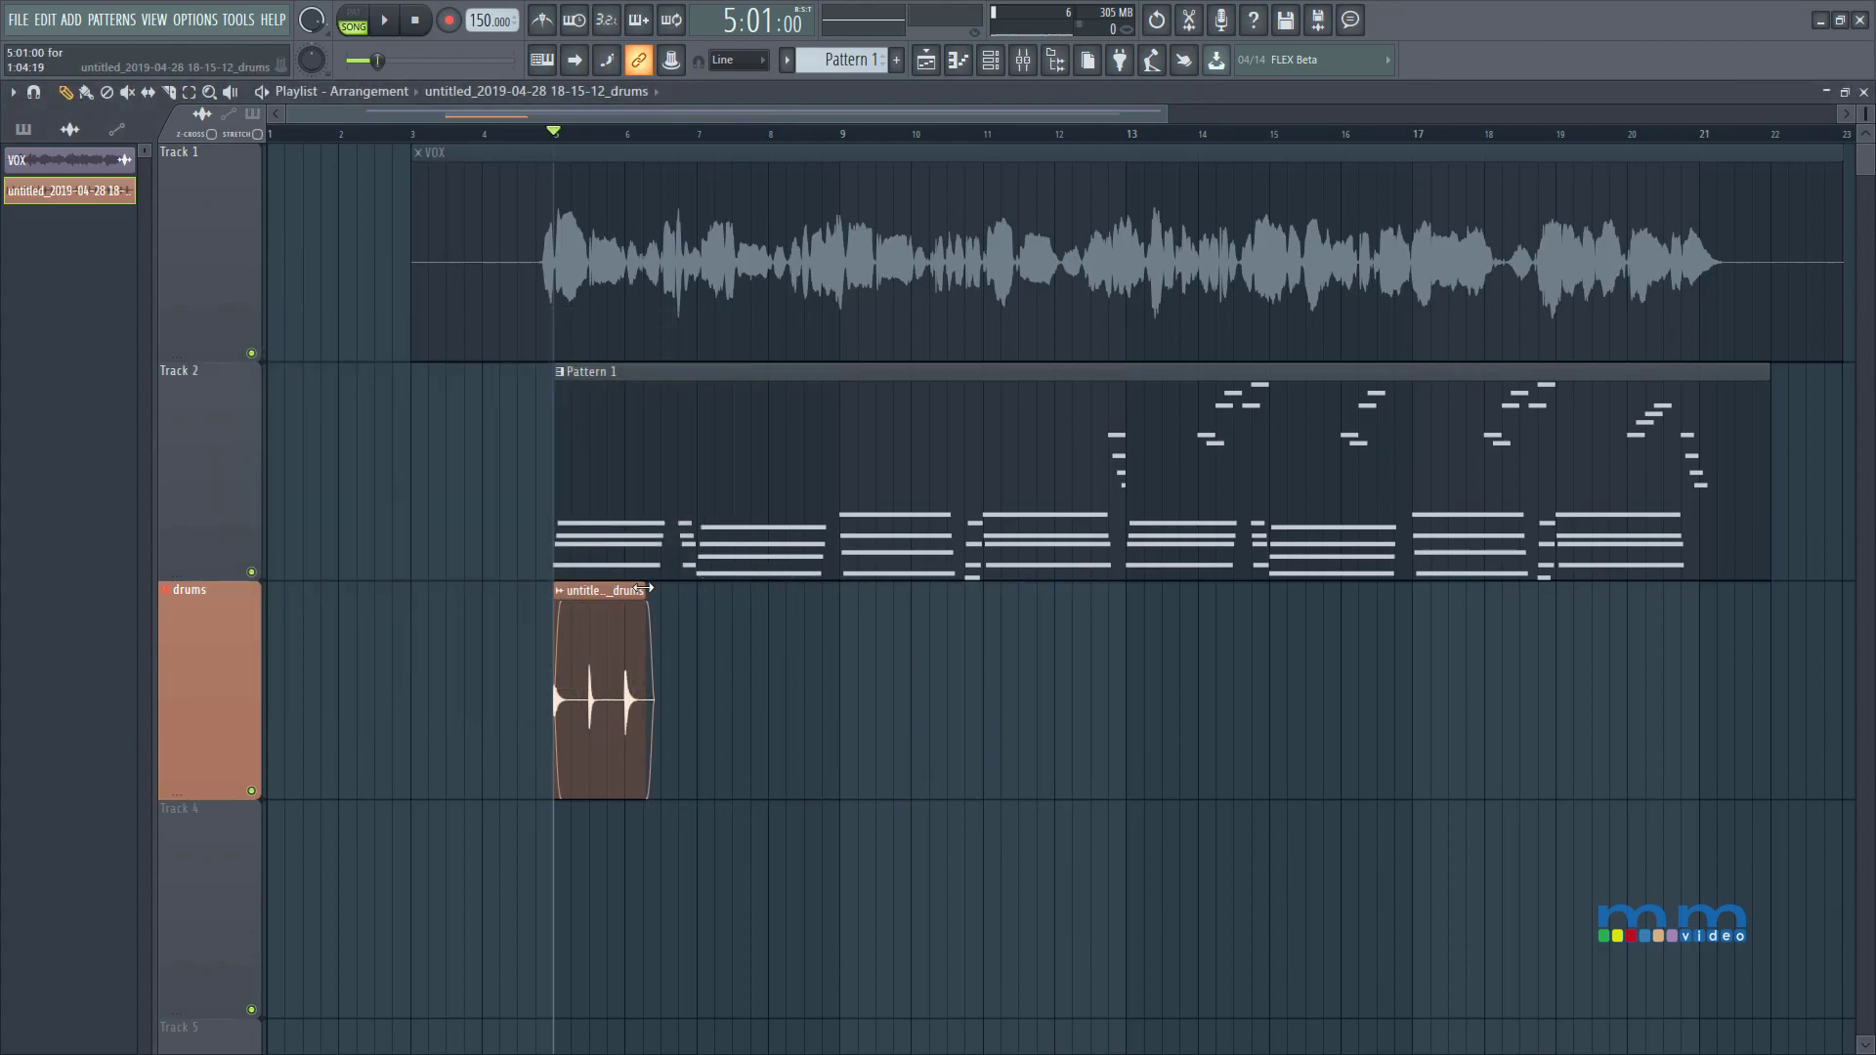
left_click(1157, 19)
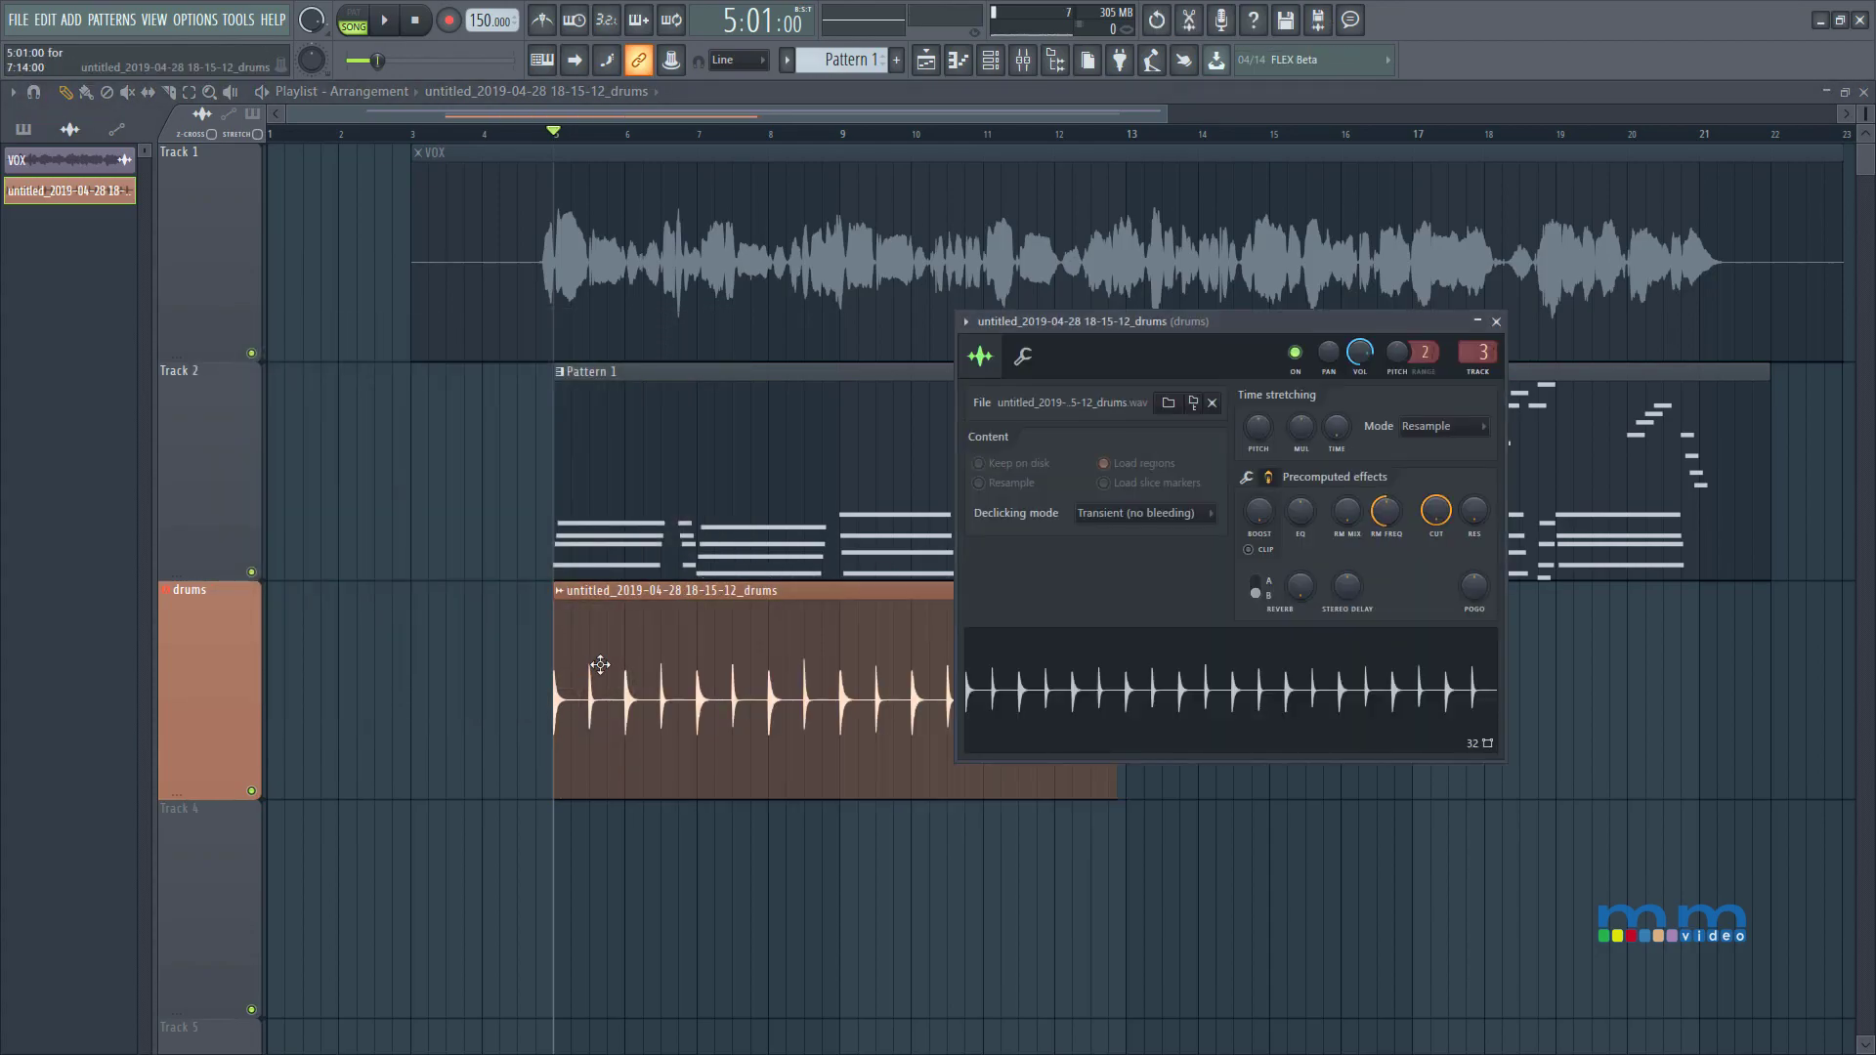
left_click(600, 664)
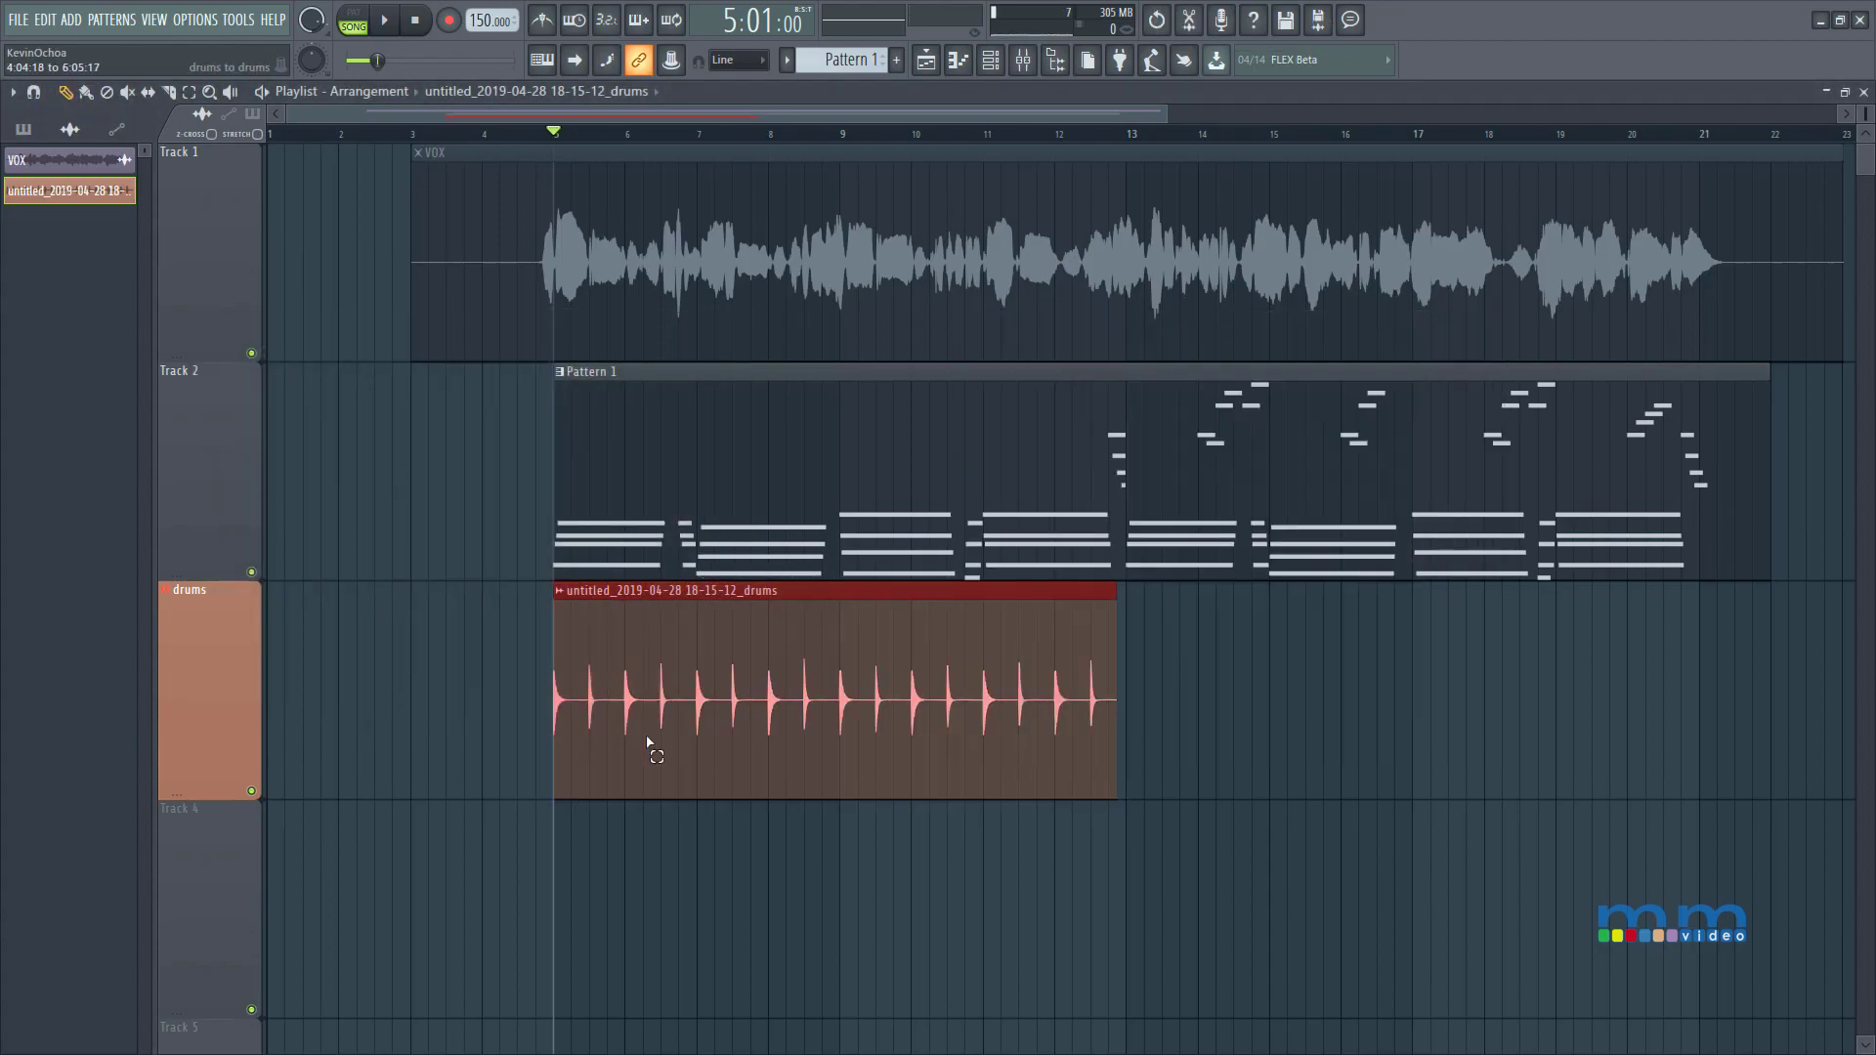
Duplicate the drums clip in the playlist and move the copy so it starts at bar 13.
left_click_drag(521, 720, 916, 714)
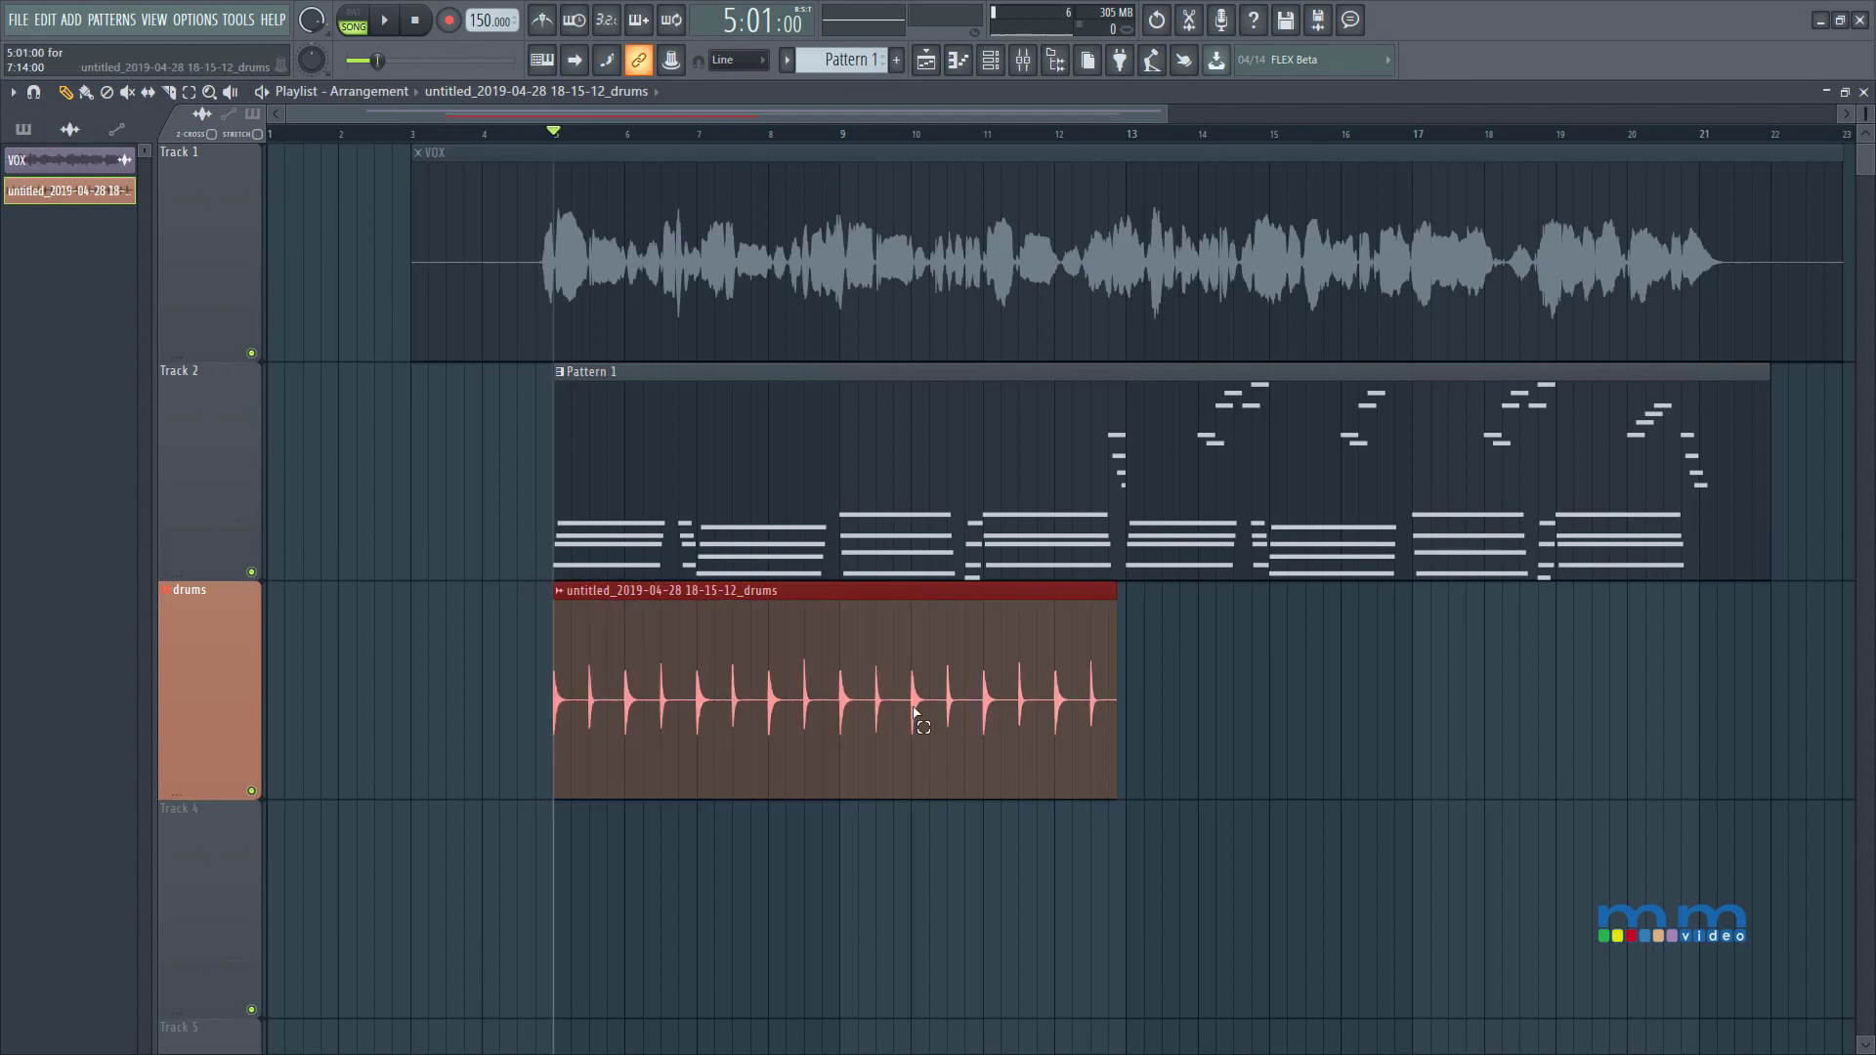
key("ctrl+b")
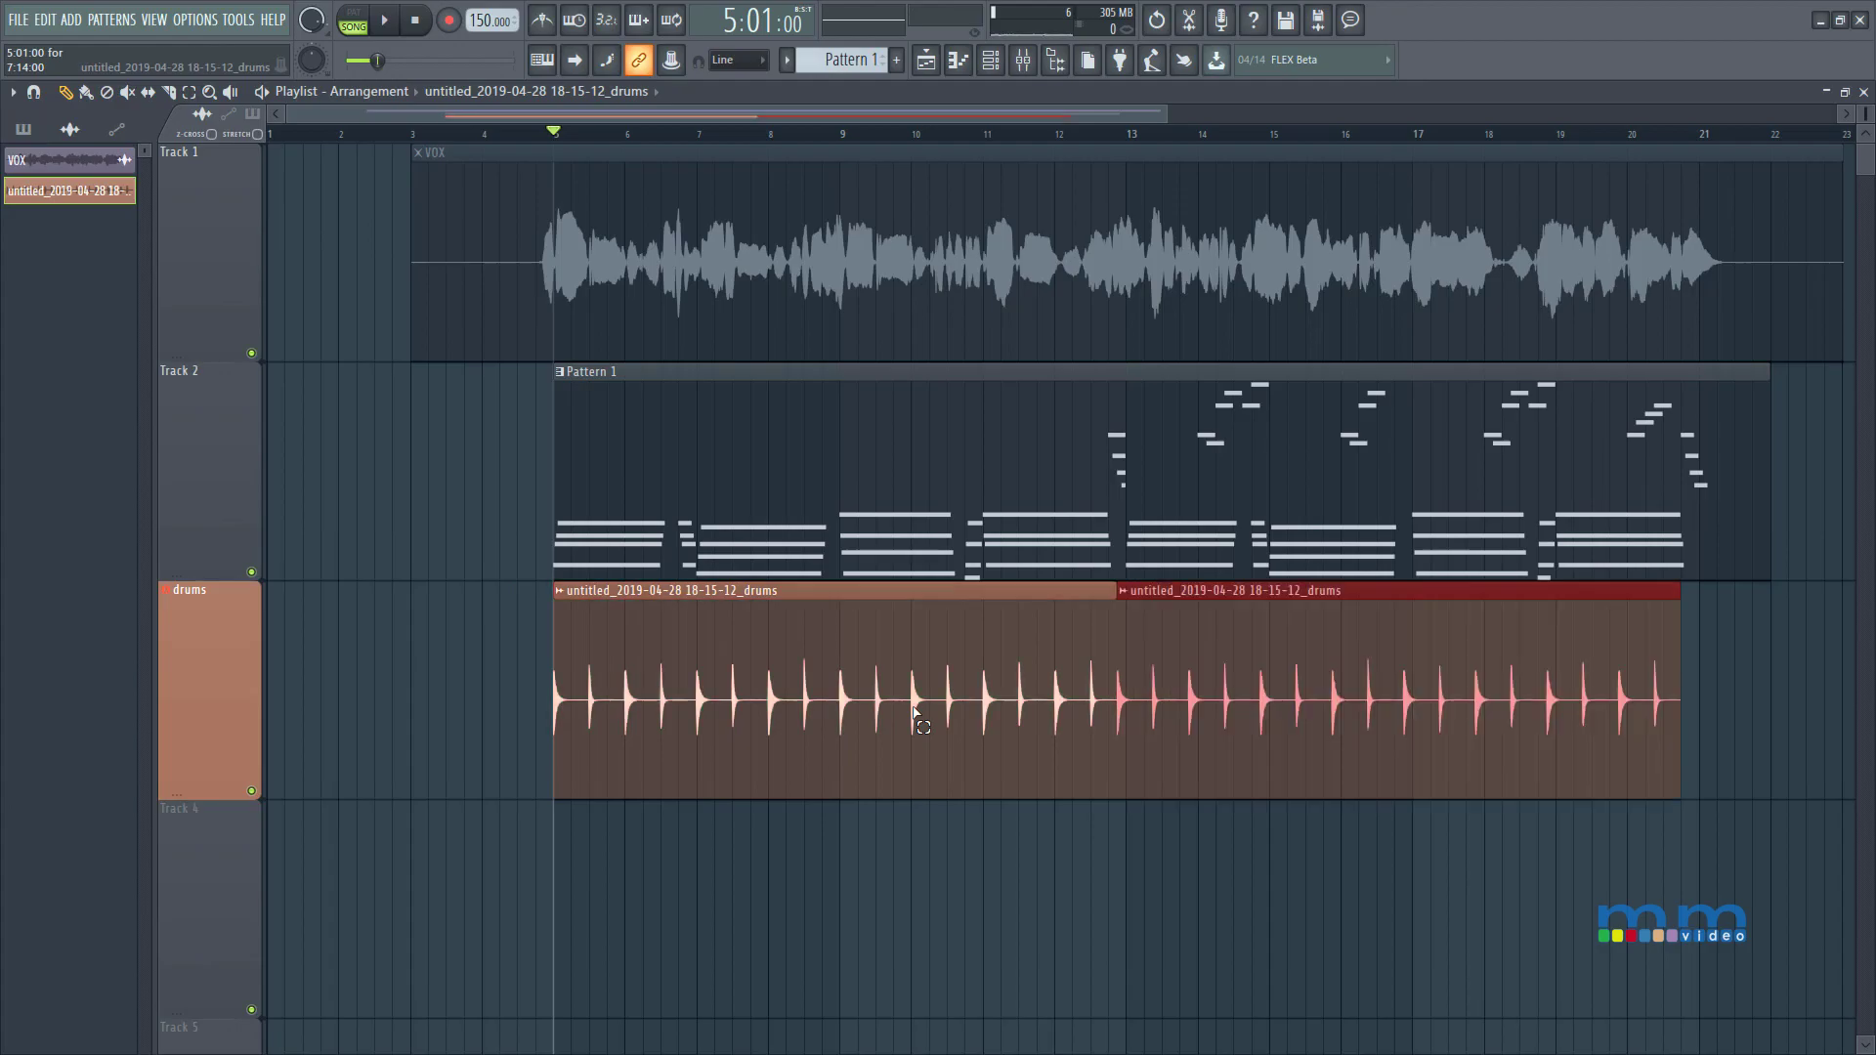
mouse_move(1215, 670)
left_mouse_down()
mouse_move(1244, 670)
mouse_move(1227, 662)
left_mouse_up()
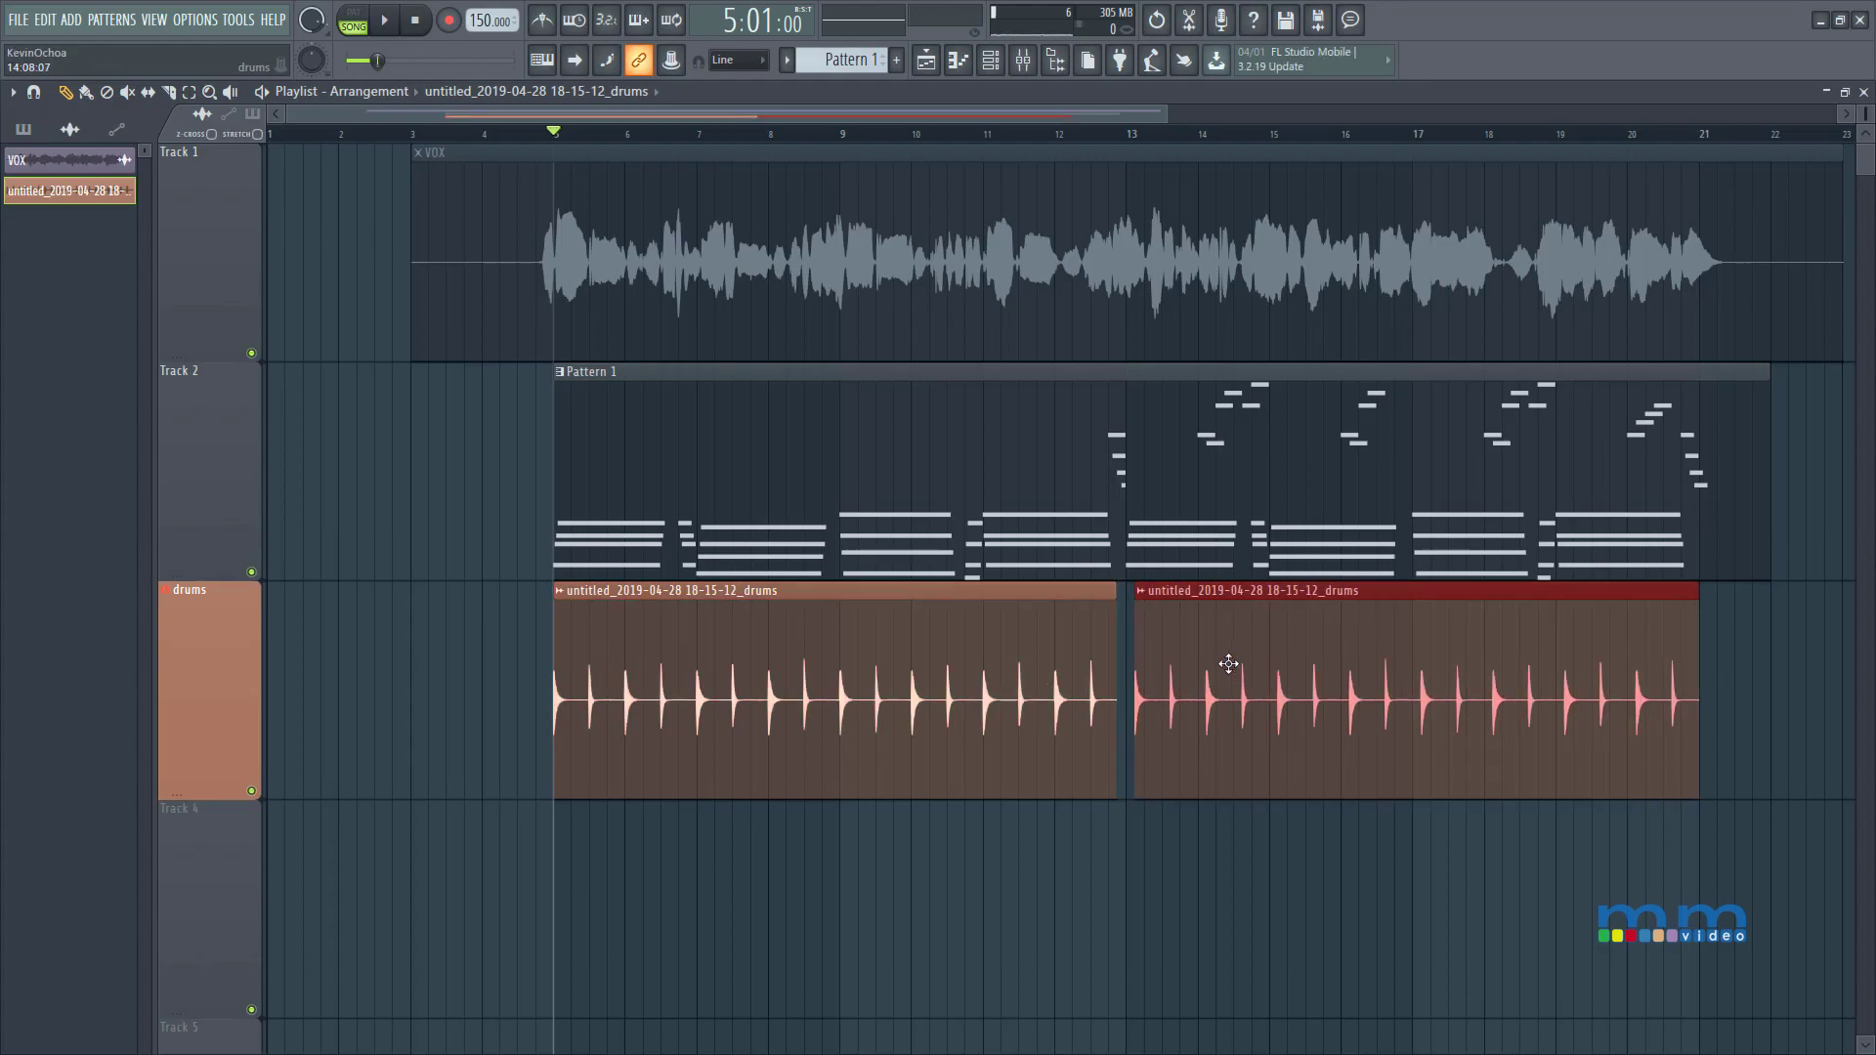
left_click_drag(1081, 674, 1144, 675)
scroll(1144, 673, "up", 4)
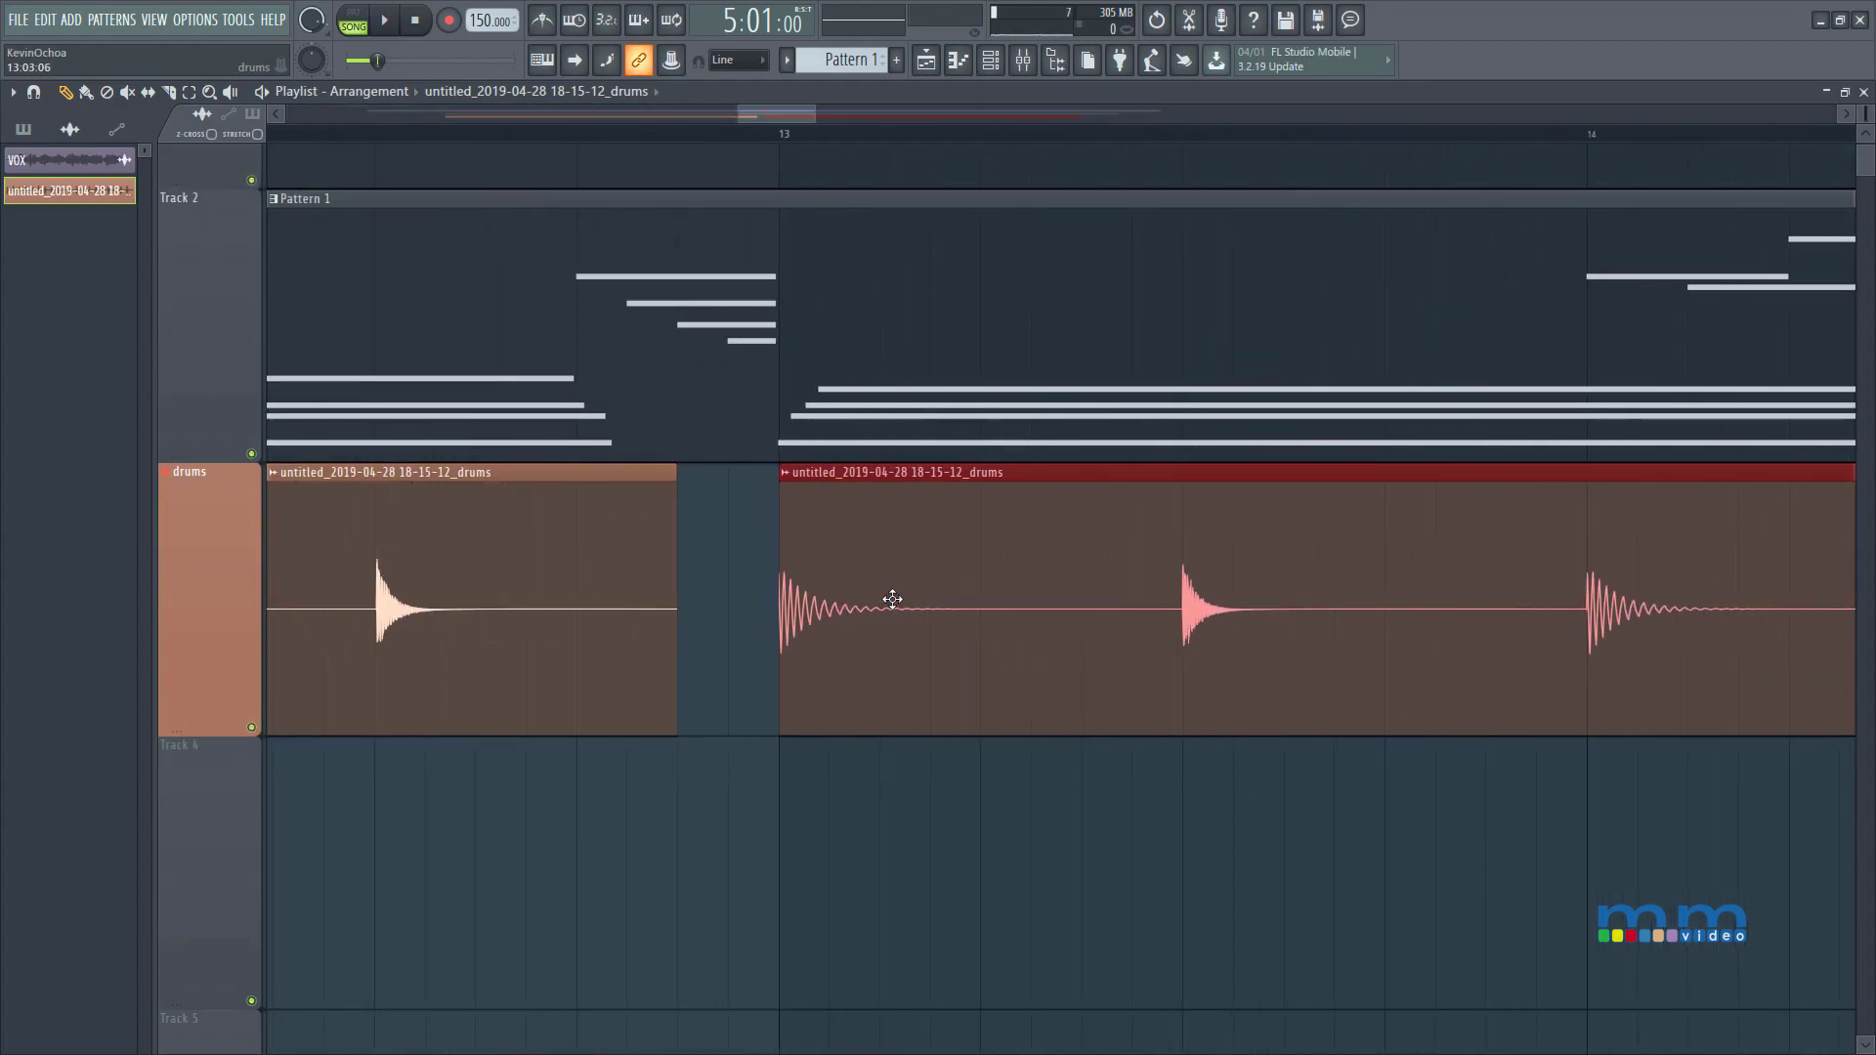
scroll(909, 548, "up", 3)
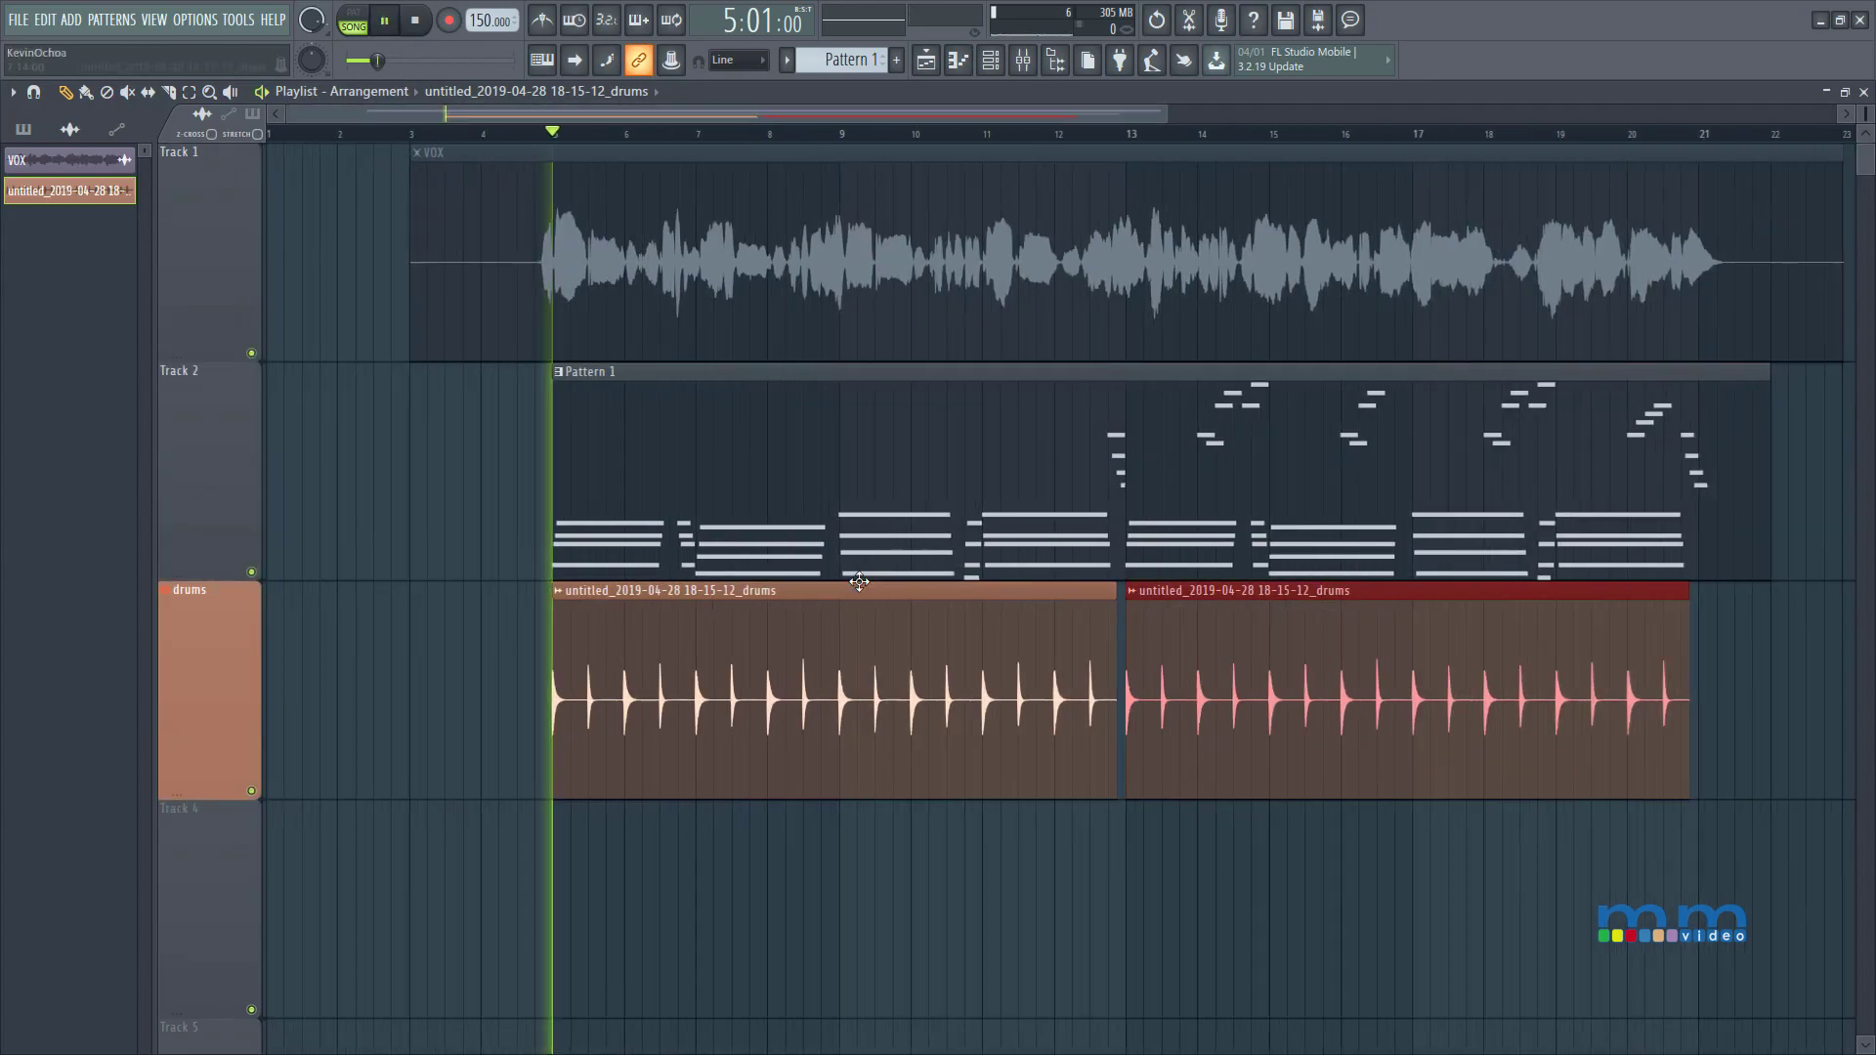
Deselect the clips, play back the arrangement with both drums clips alongside the channel rack and mixer, and stop playback.
left_click(494, 757, "ctrl")
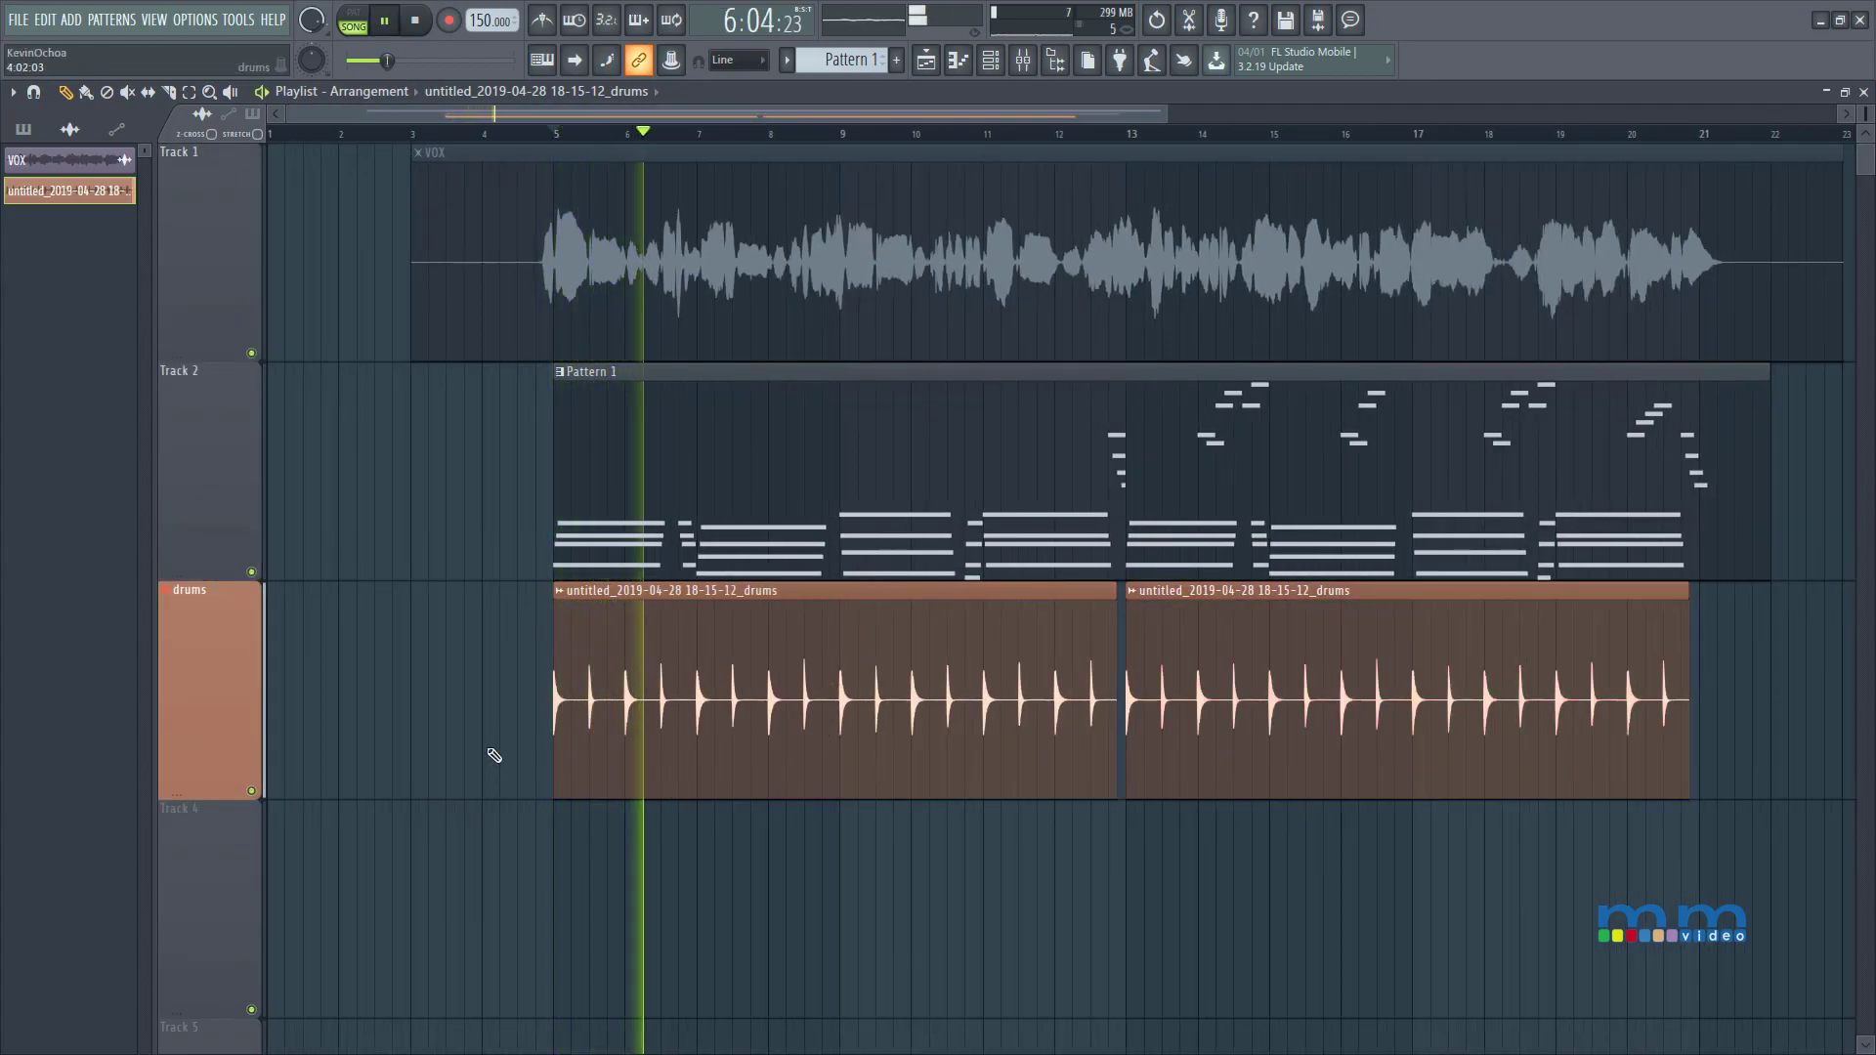
key("Return")
scroll(875, 451, "down", 3)
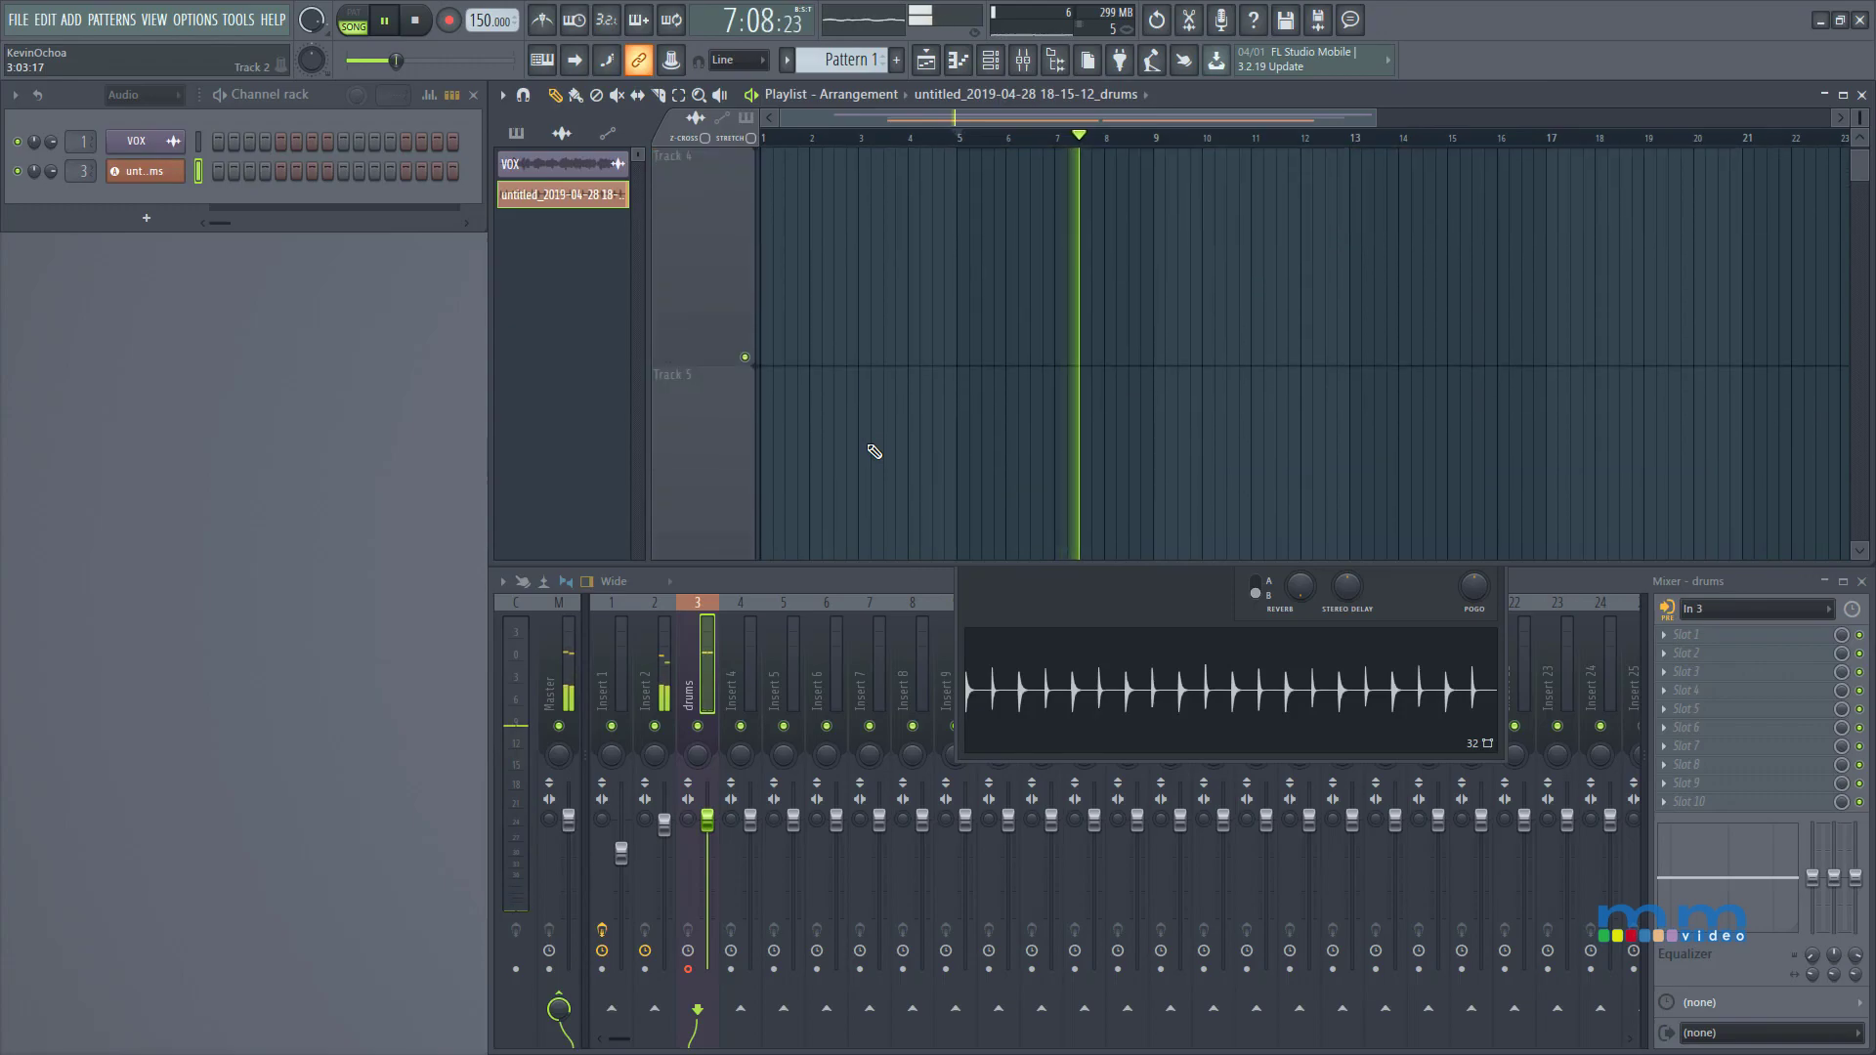
key("space")
scroll(871, 448, "up", 2)
scroll(905, 465, "down", 1)
scroll(1078, 549, "up", 1)
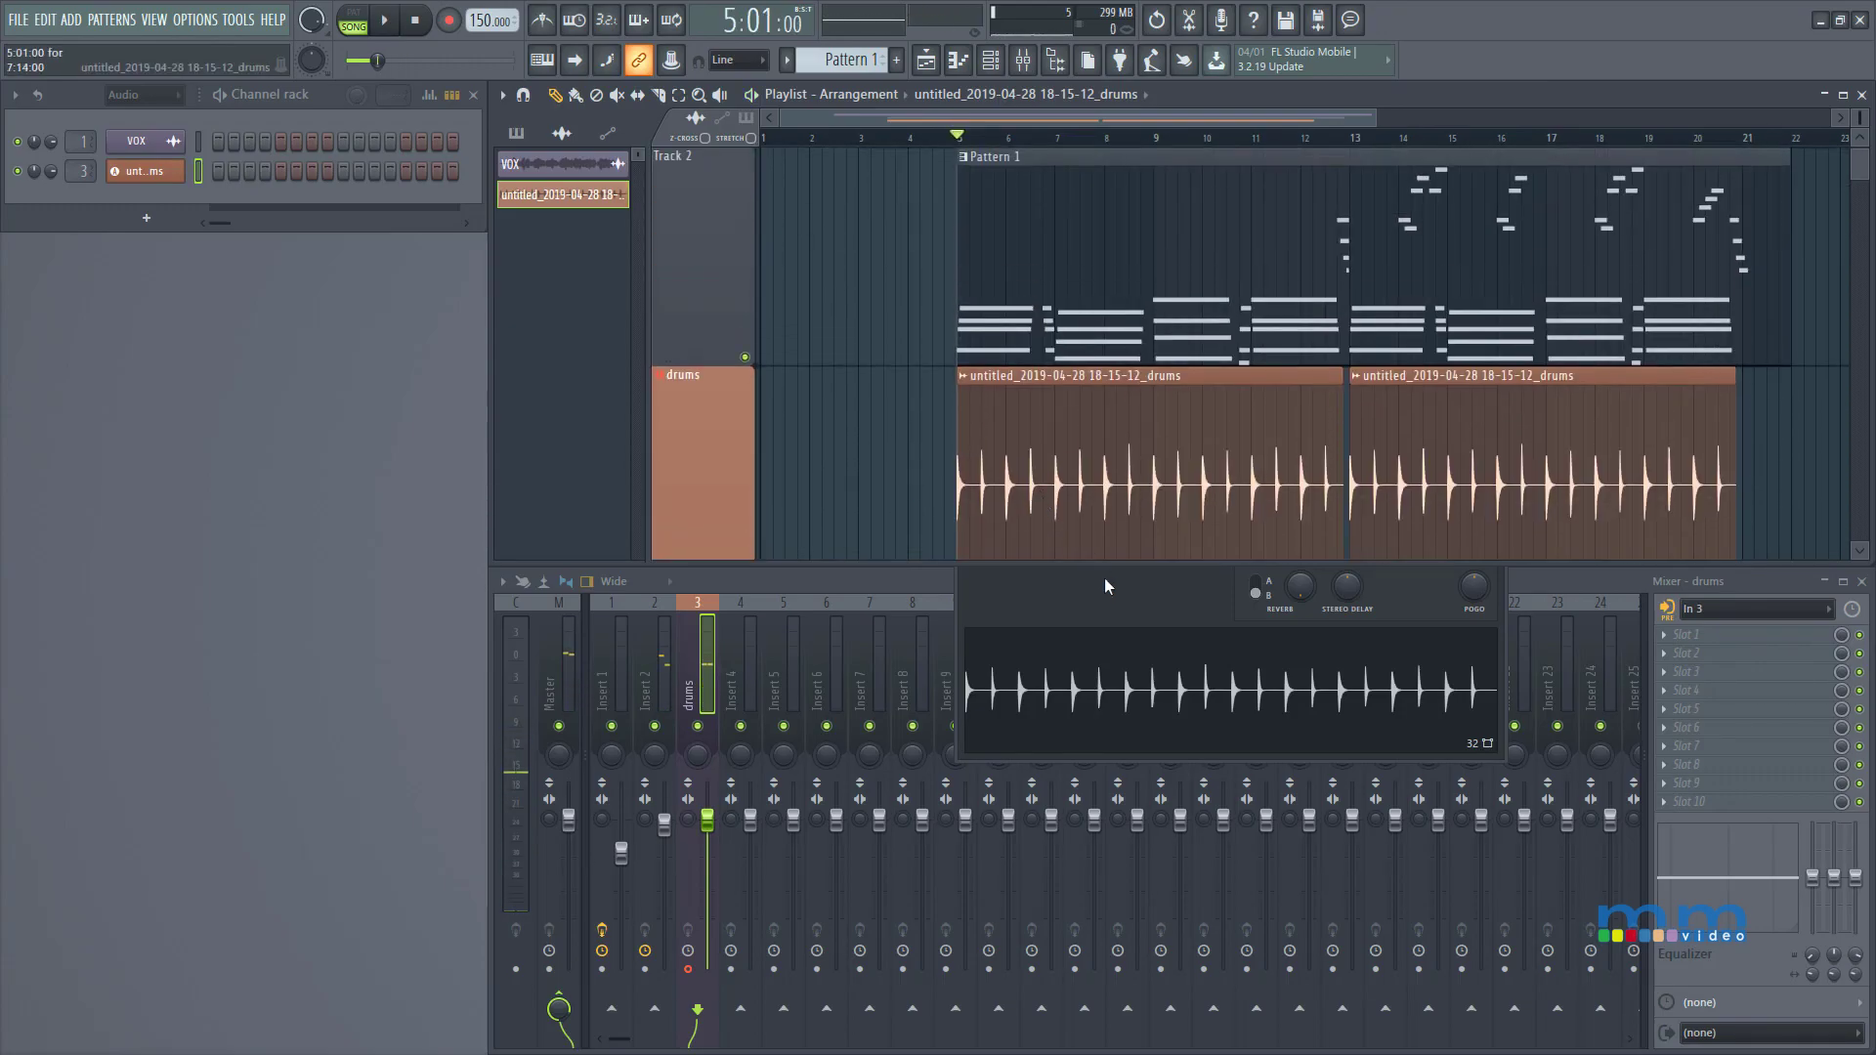
Close the drums sample's settings window and mute both drums clips in the playlist.
left_click(1108, 588)
left_click(1495, 320)
scroll(1466, 346, "down", 1)
scroll(1446, 371, "up", 1)
scroll(1352, 427, "down", 1)
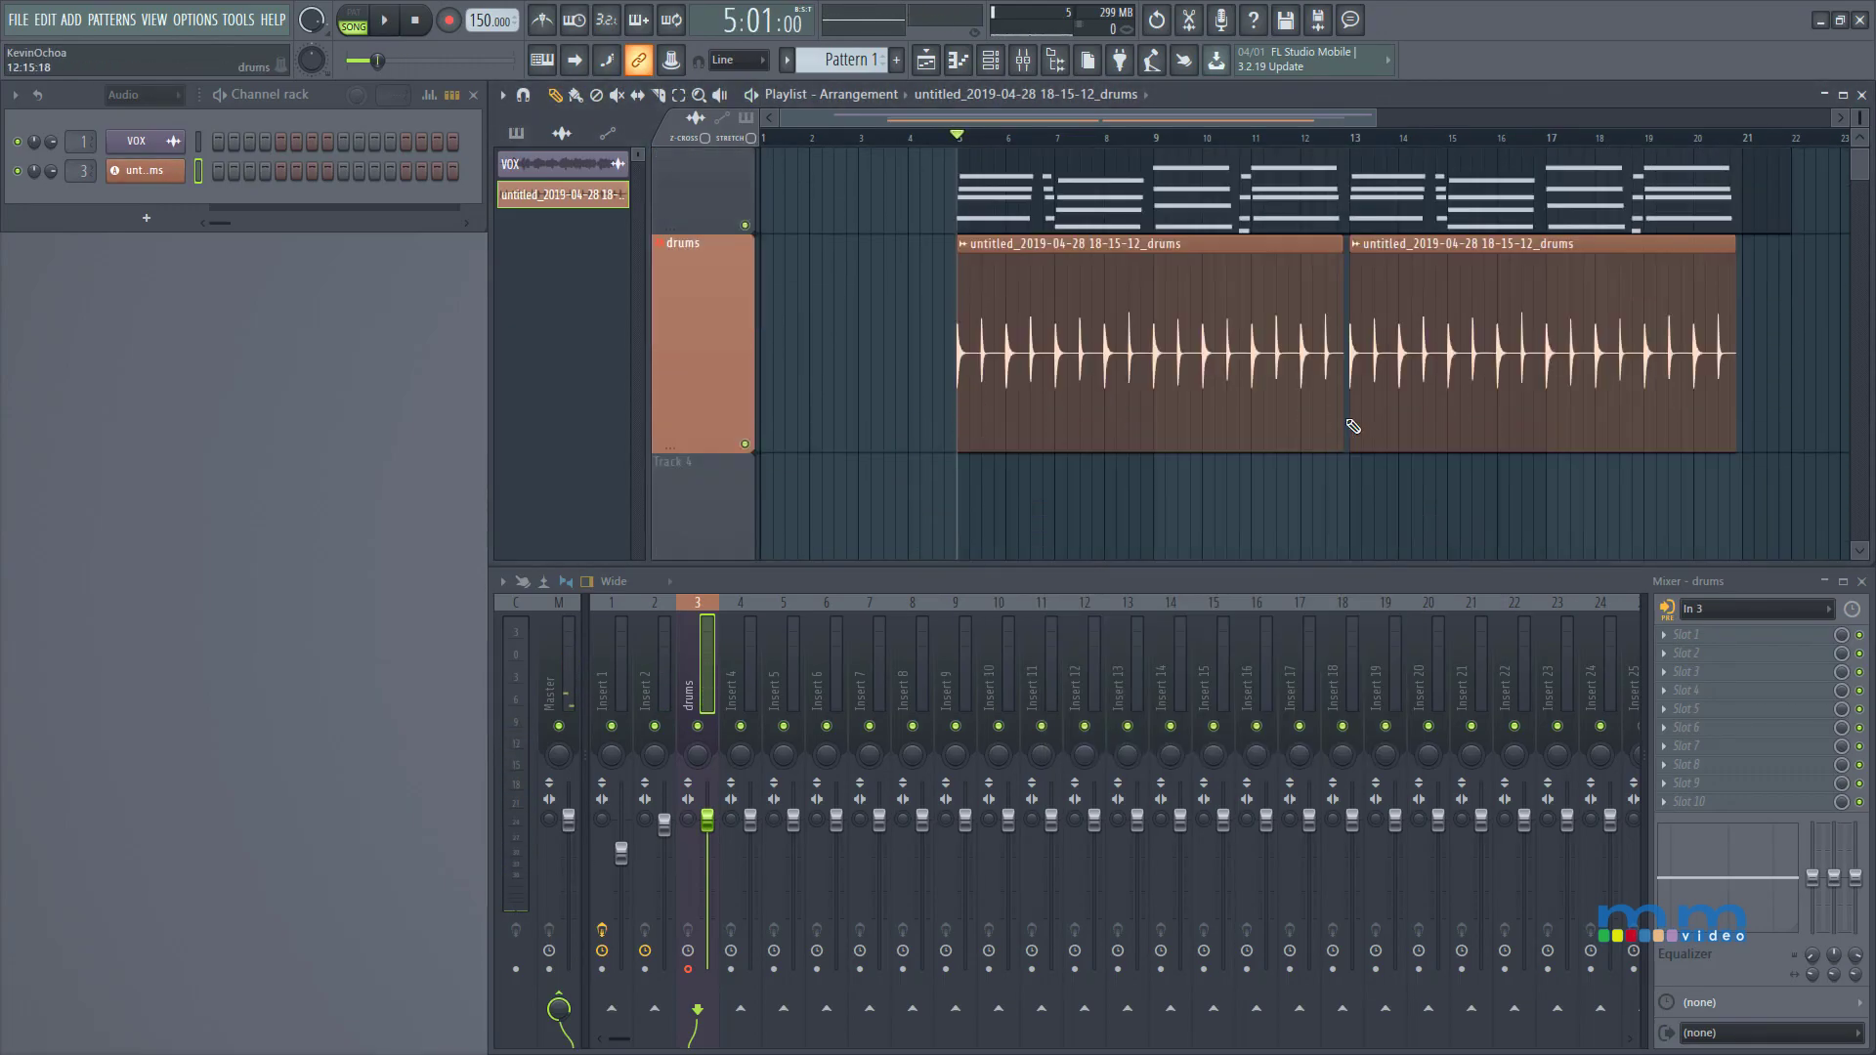
scroll(1353, 426, "down", 1)
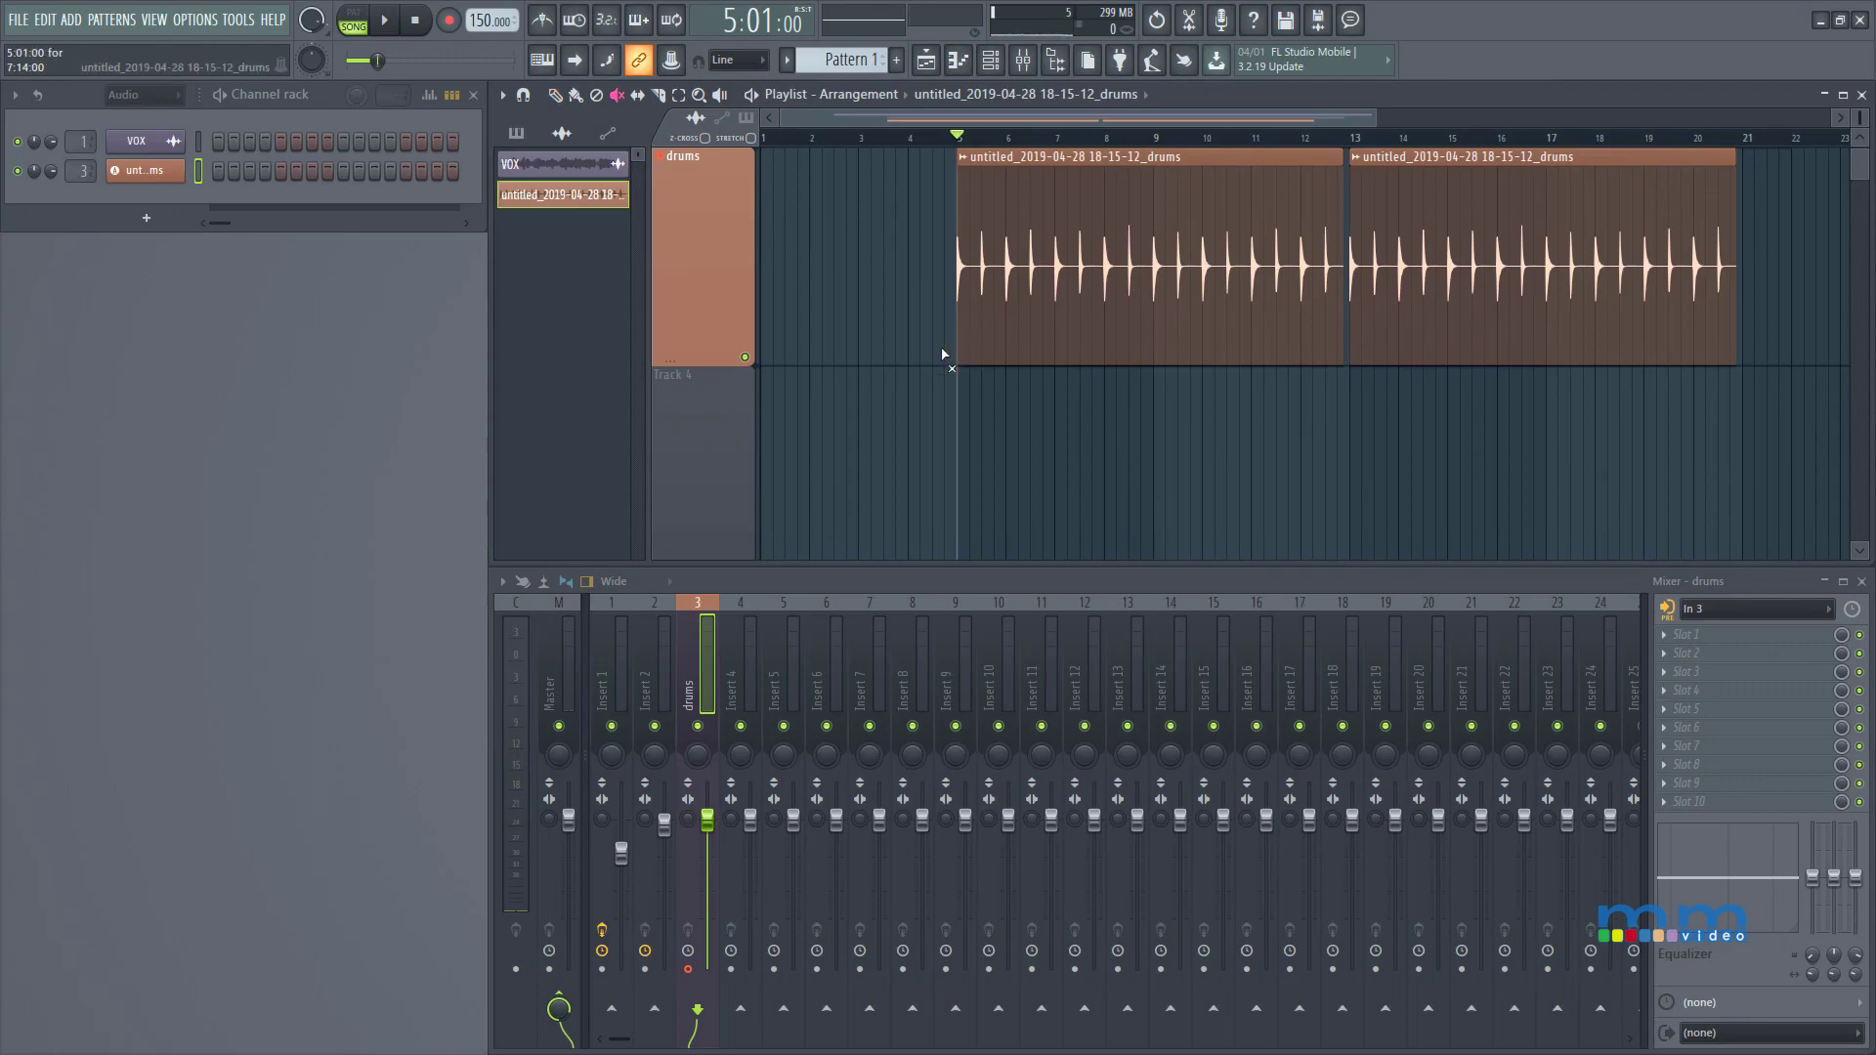
key("t")
left_click(982, 313)
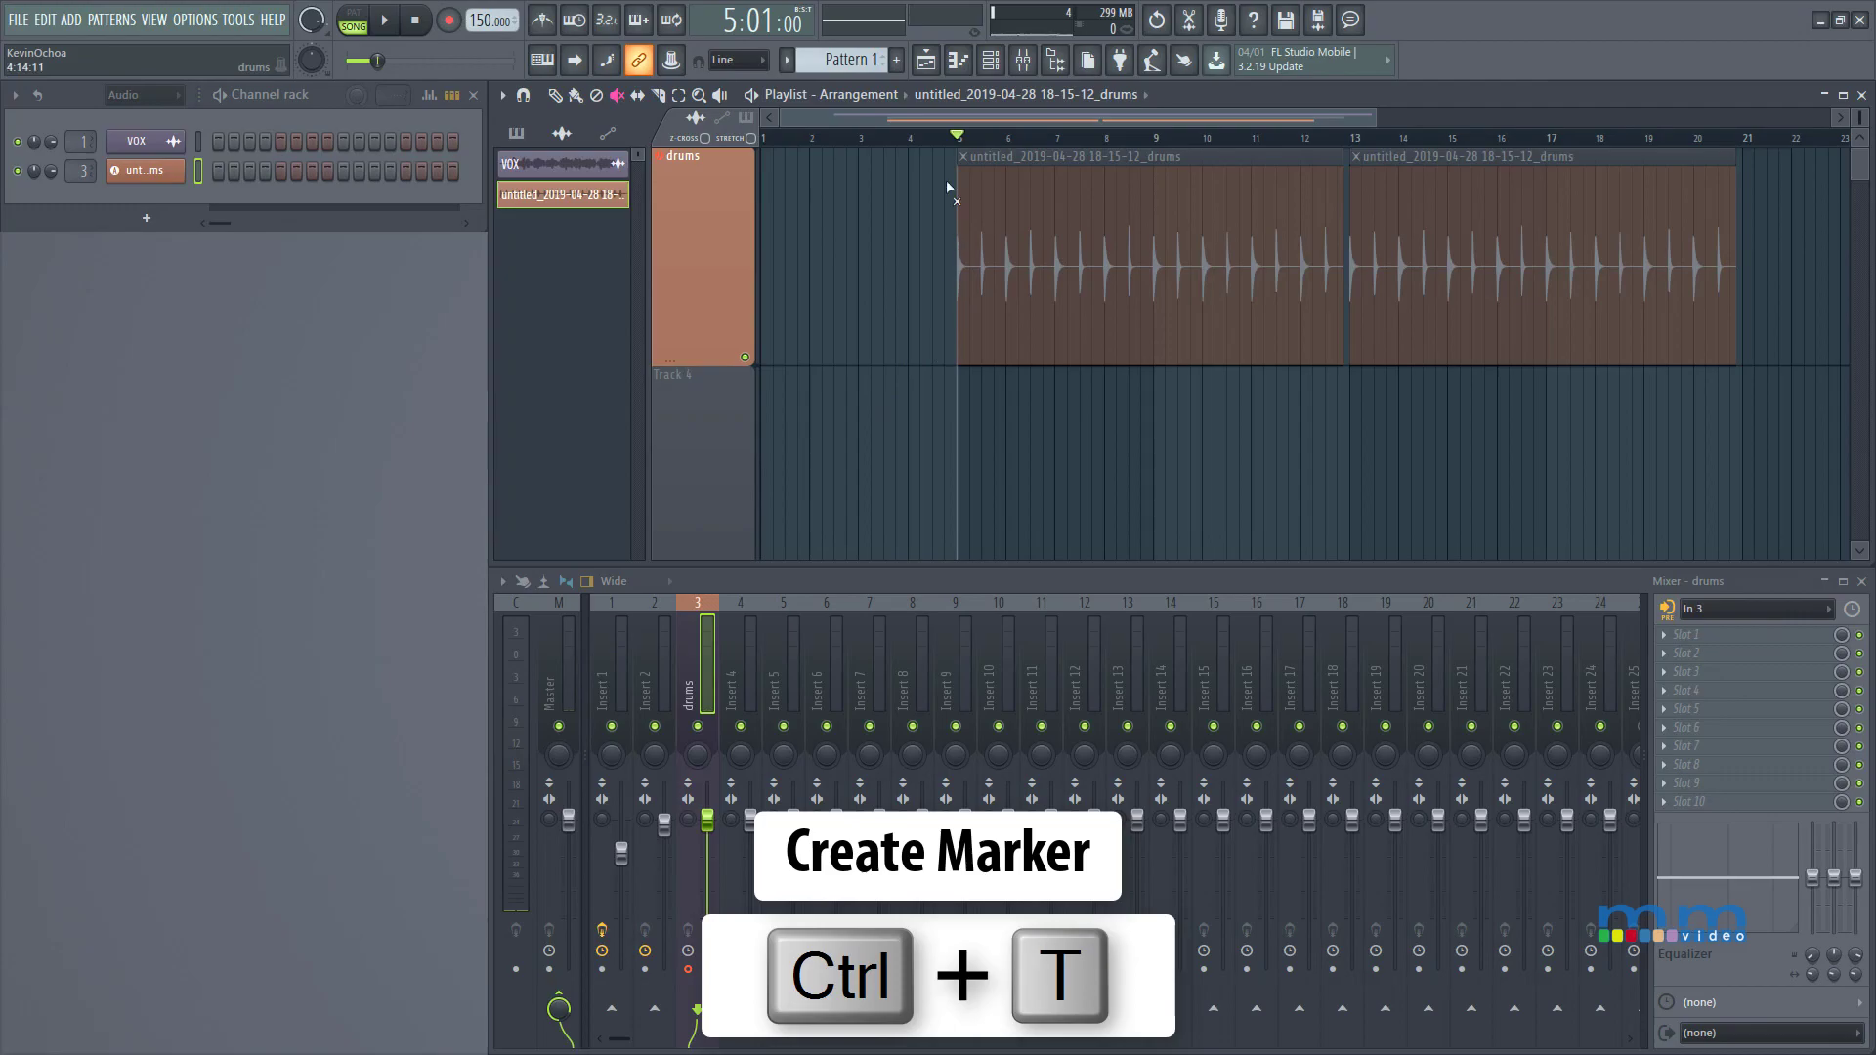
Add a time marker at bar 5 and set its action to Punch in recording.
key("ctrl+t")
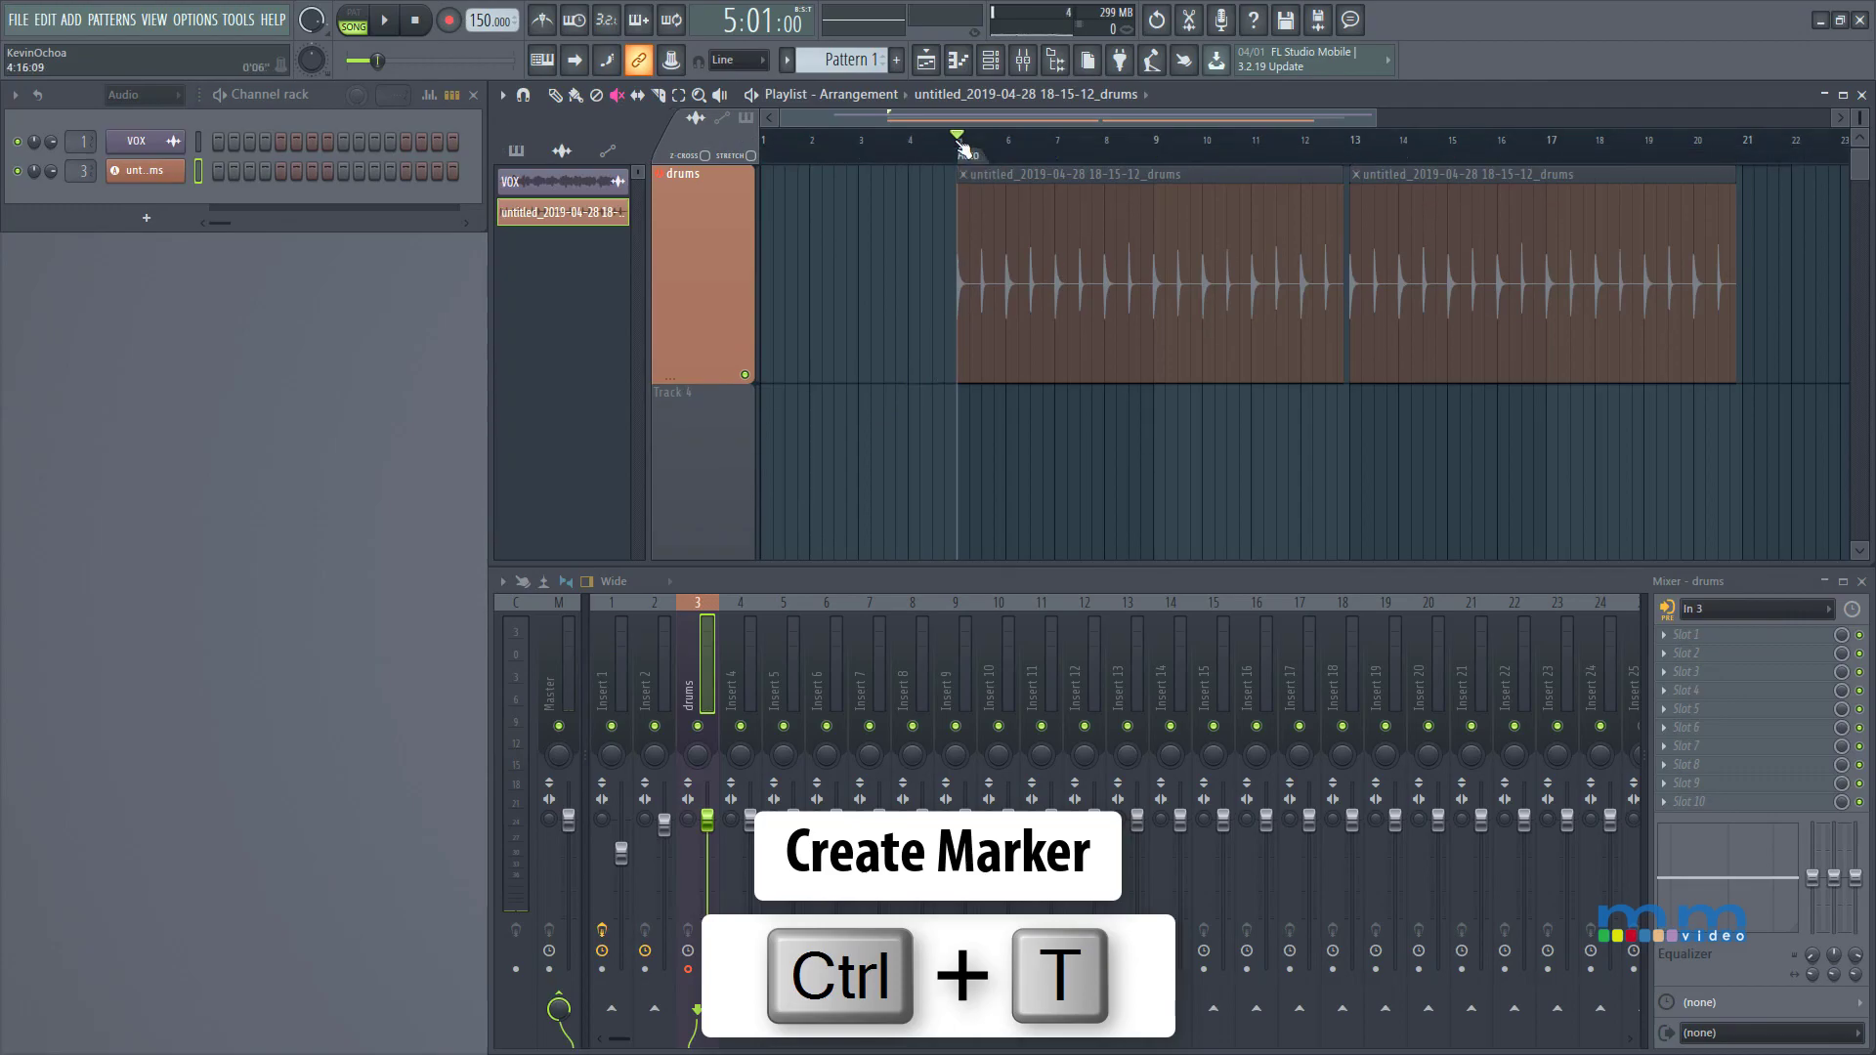
right_click(978, 149)
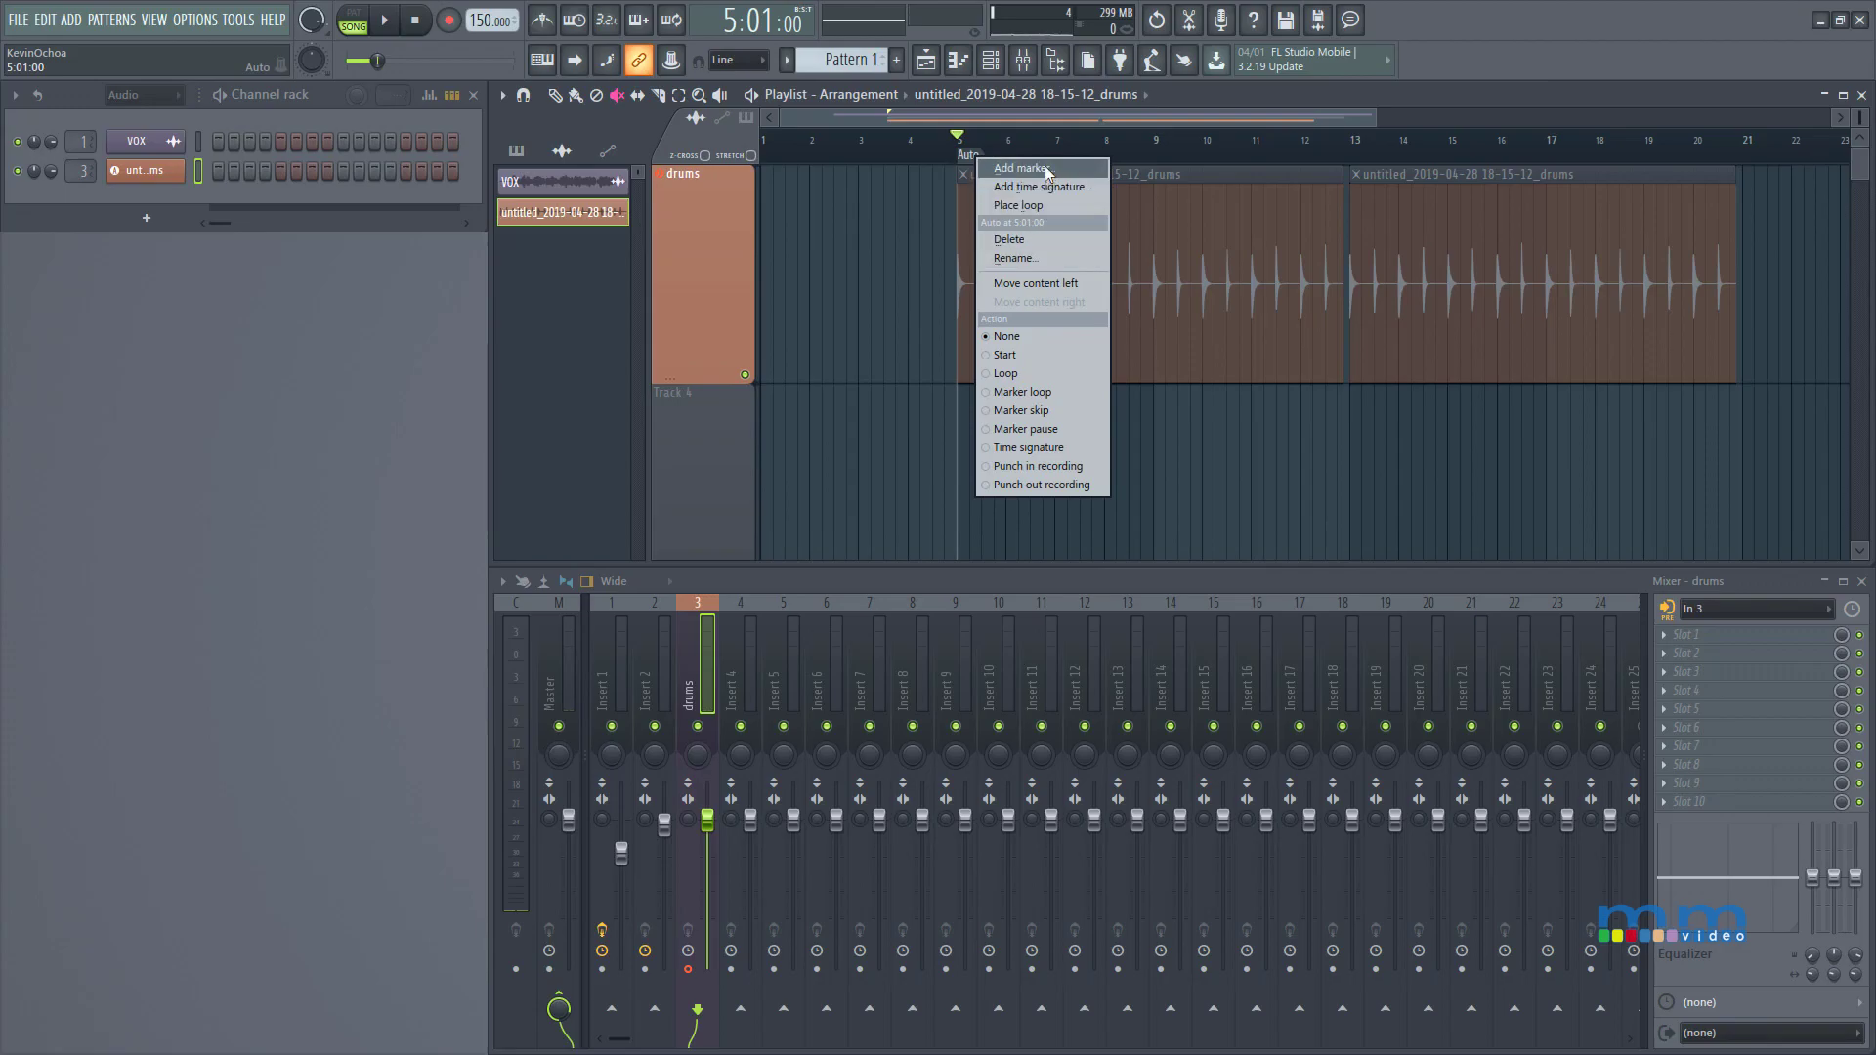
left_click(1068, 465)
Add a marker at bar 9 with the Punch out recording action, and return the playhead to bar 5.
left_click_drag(1041, 142, 1164, 161)
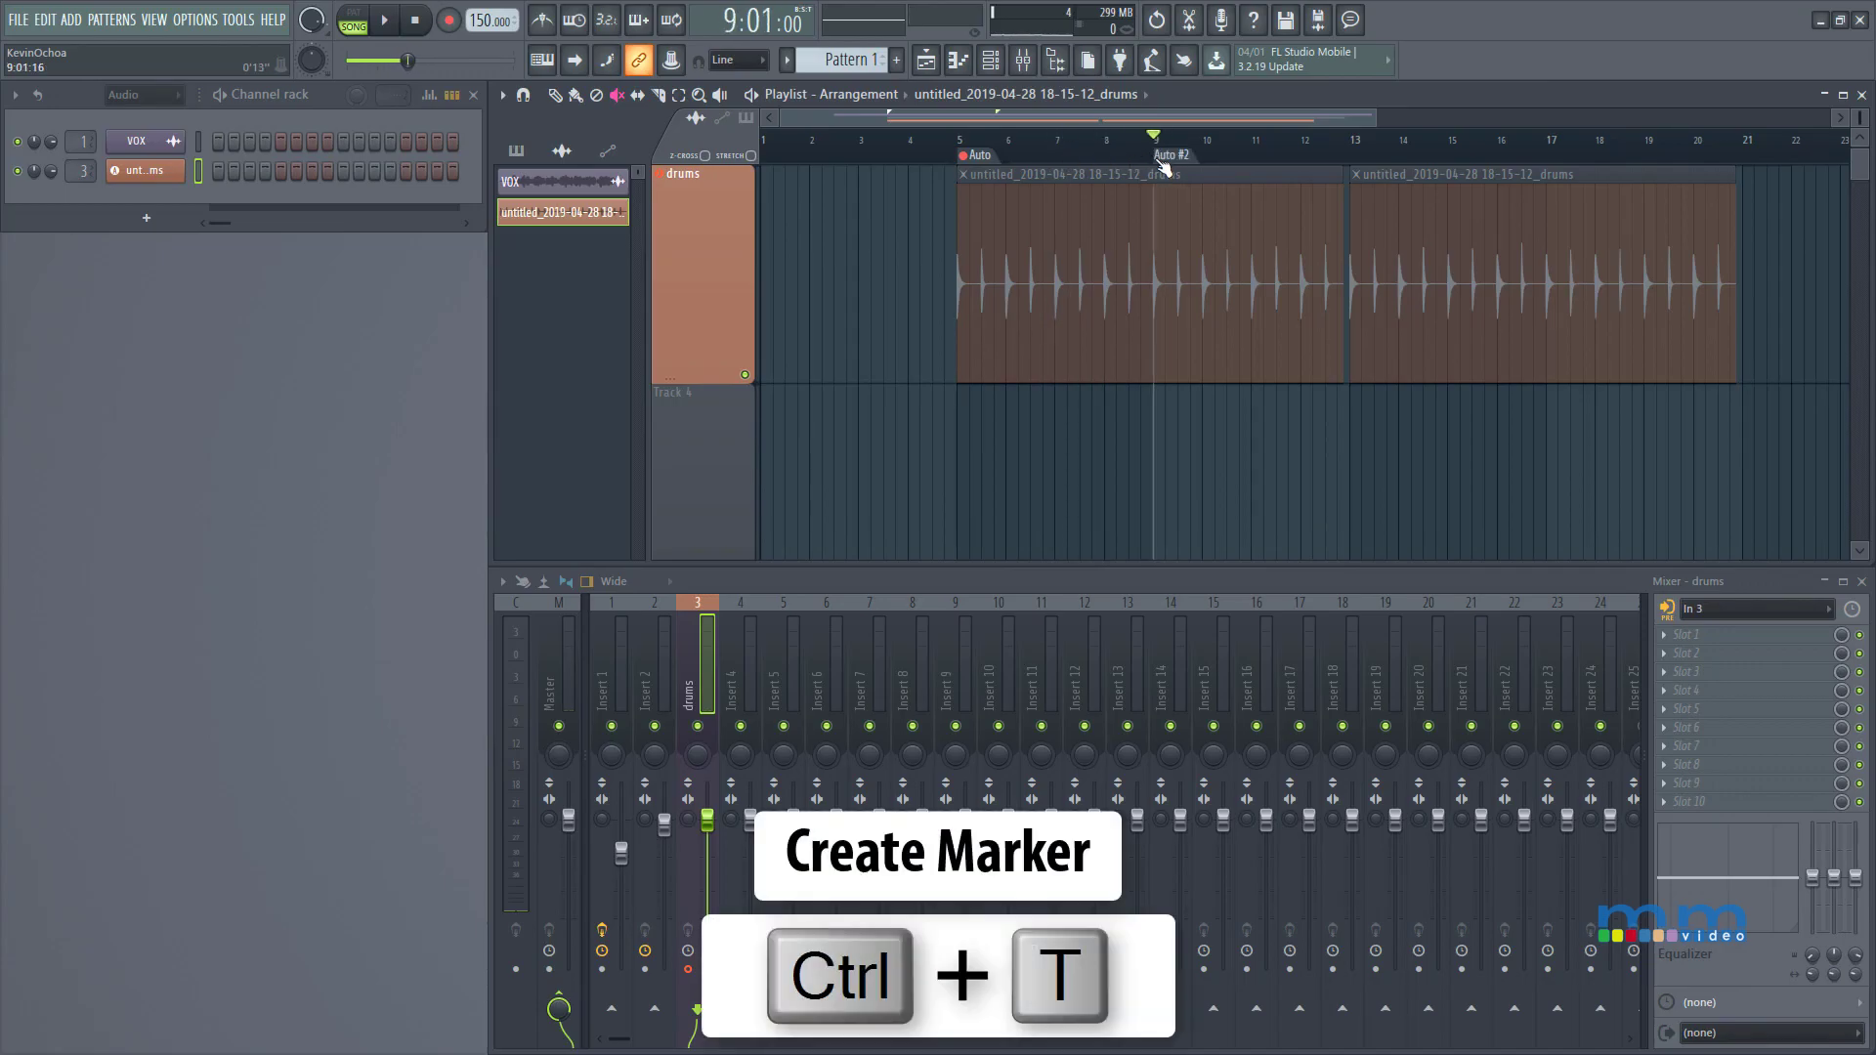
right_click(1169, 156)
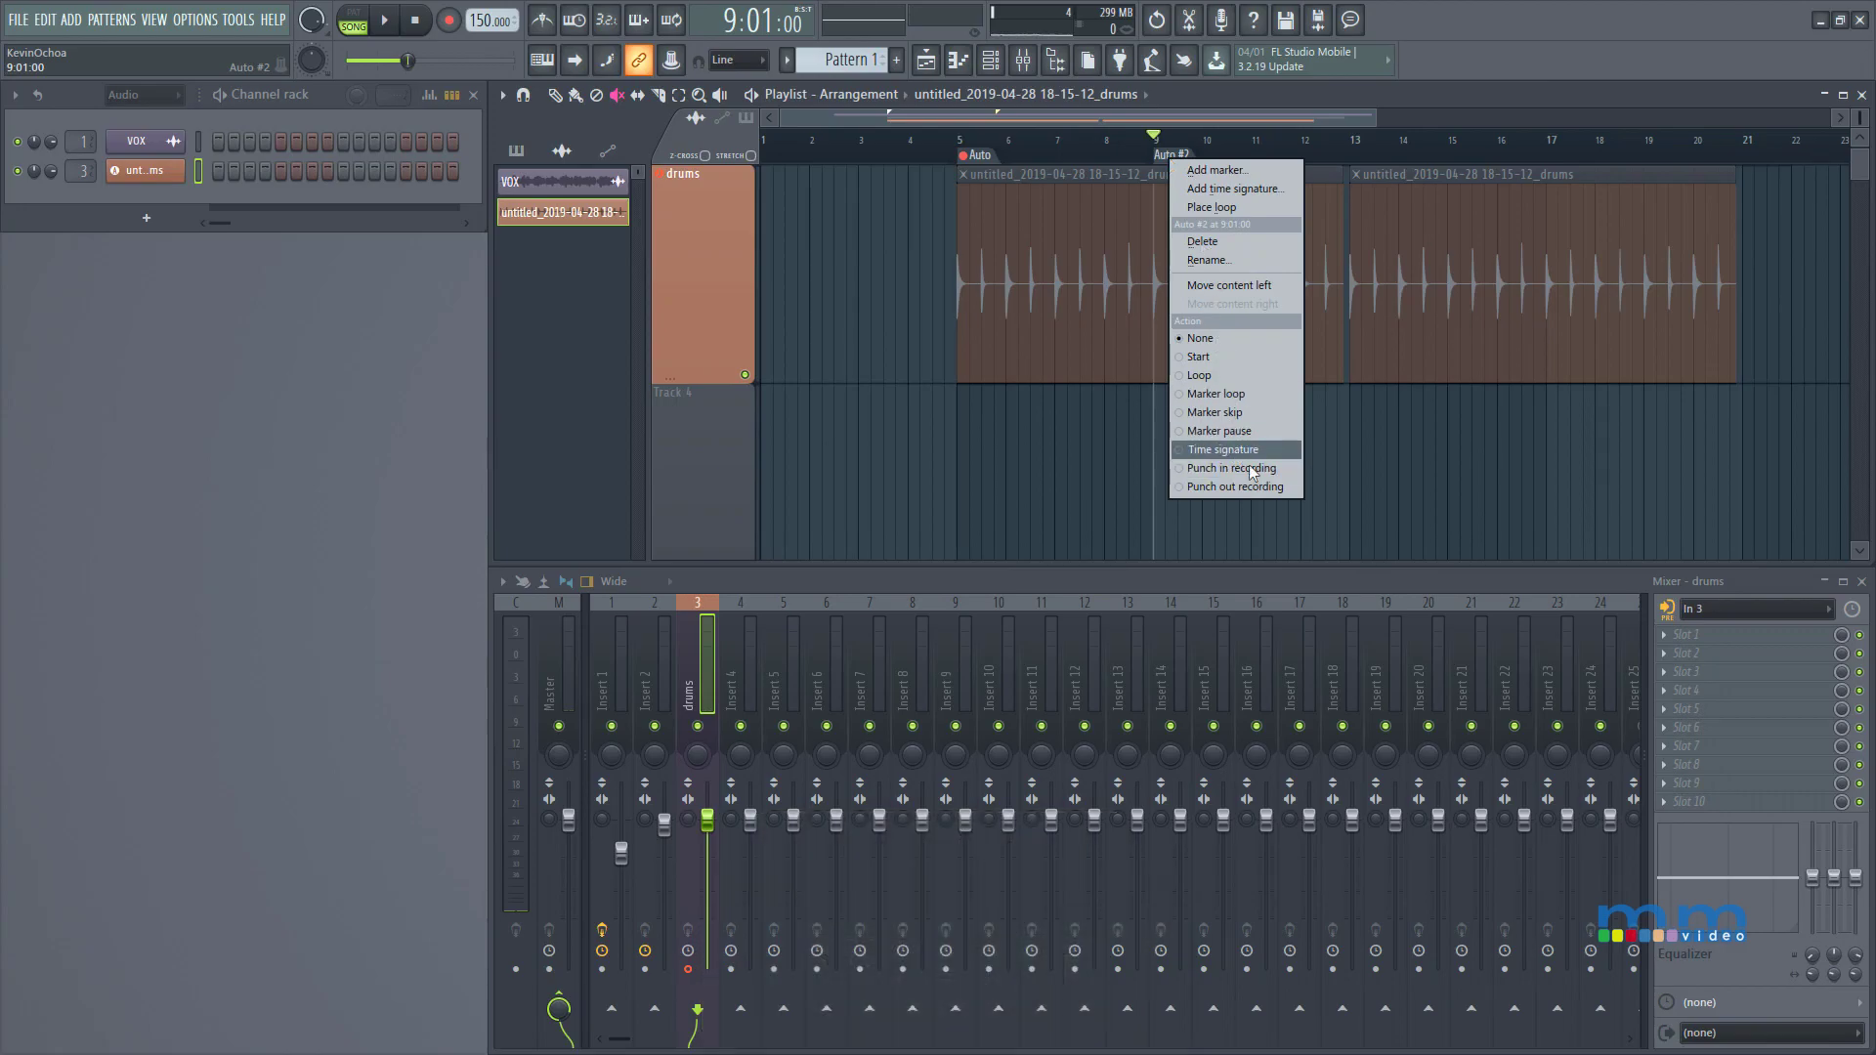
left_click(1264, 486)
left_click(977, 157)
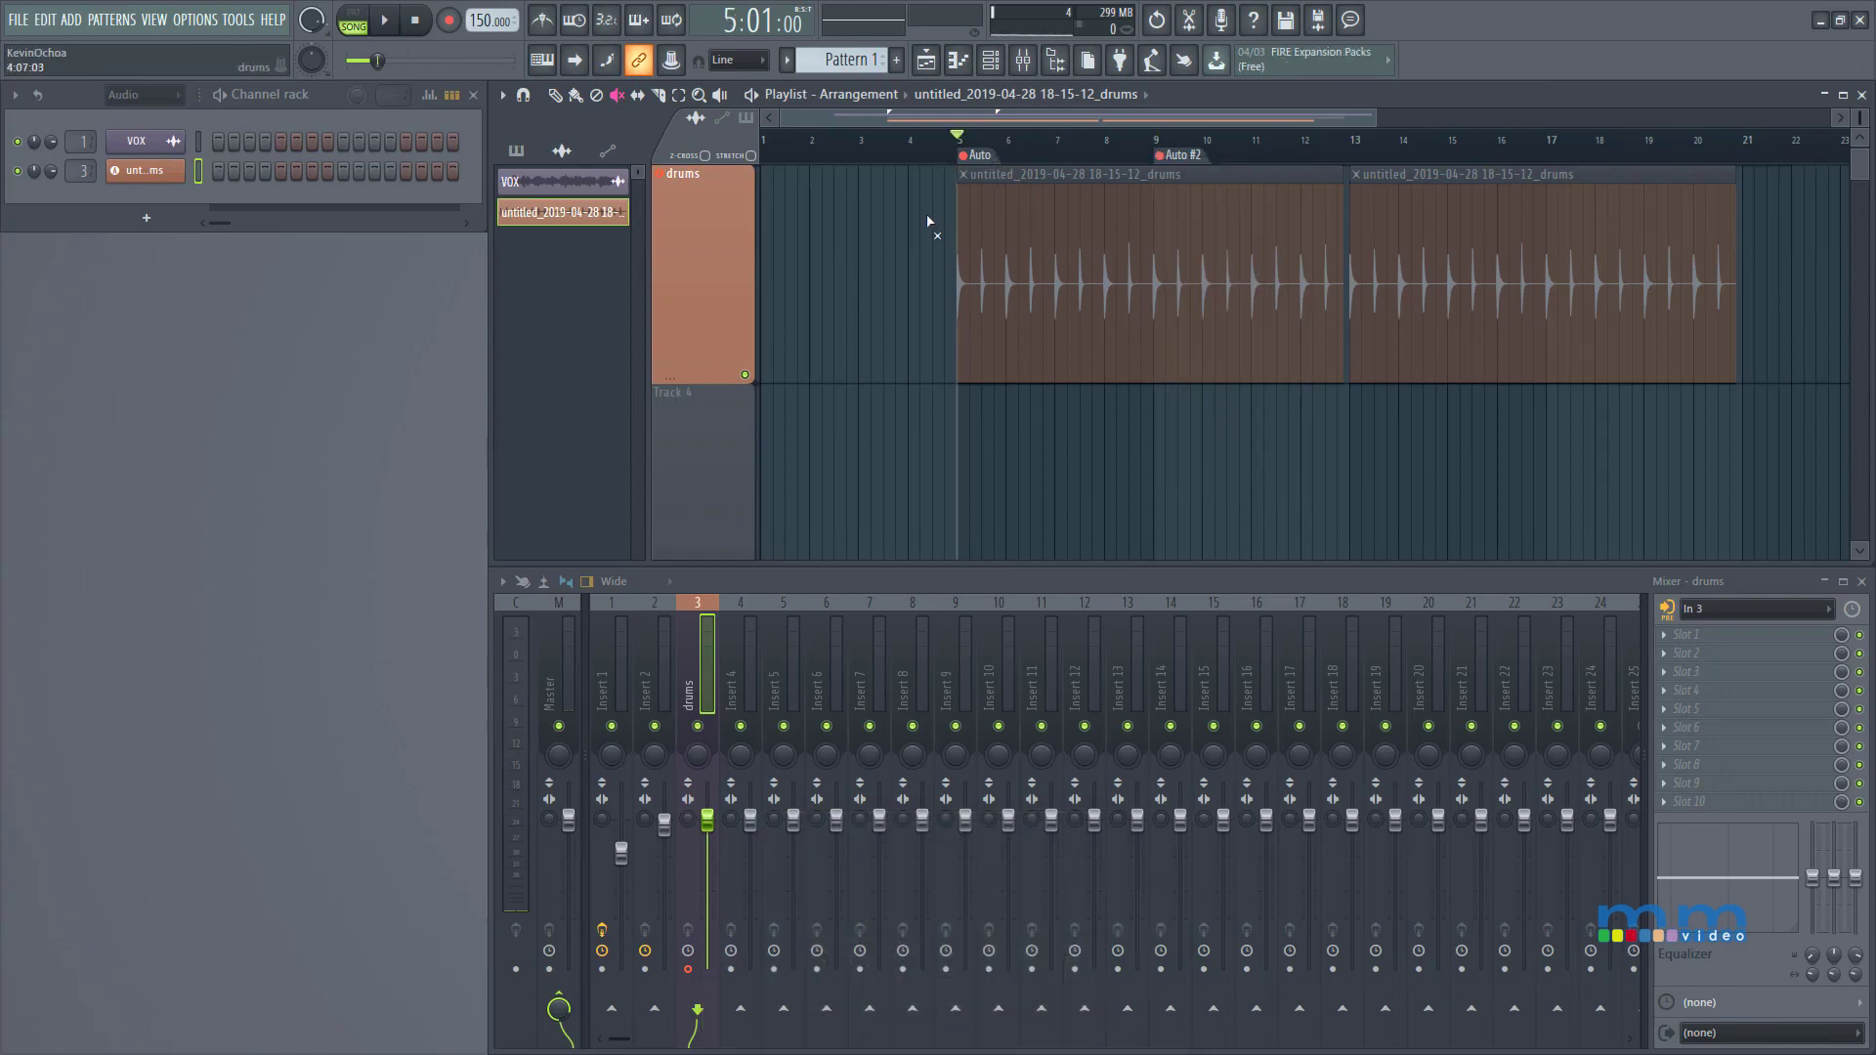
Set the drums mixer track's audio input to In 3 - In 4 and switch the playlist to the Draw tool.
left_click(1735, 612)
left_click(1732, 663)
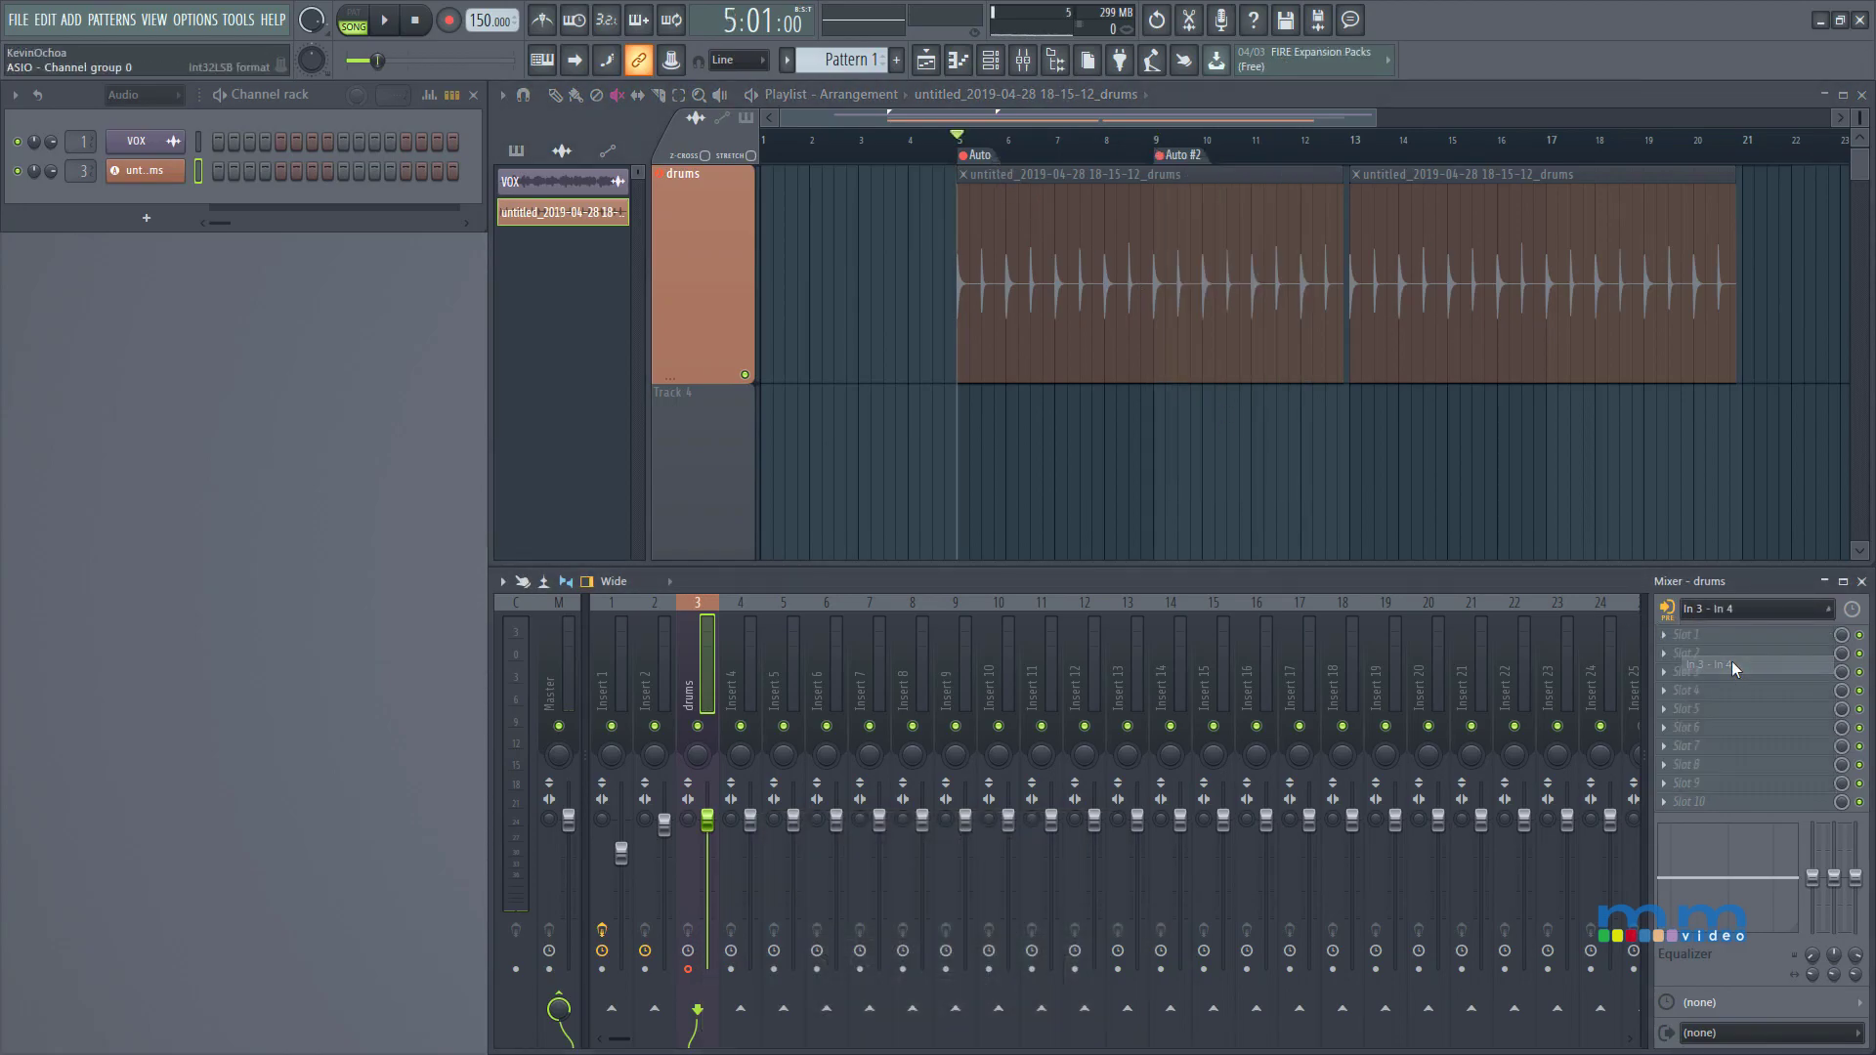
left_click(1286, 500)
key("p")
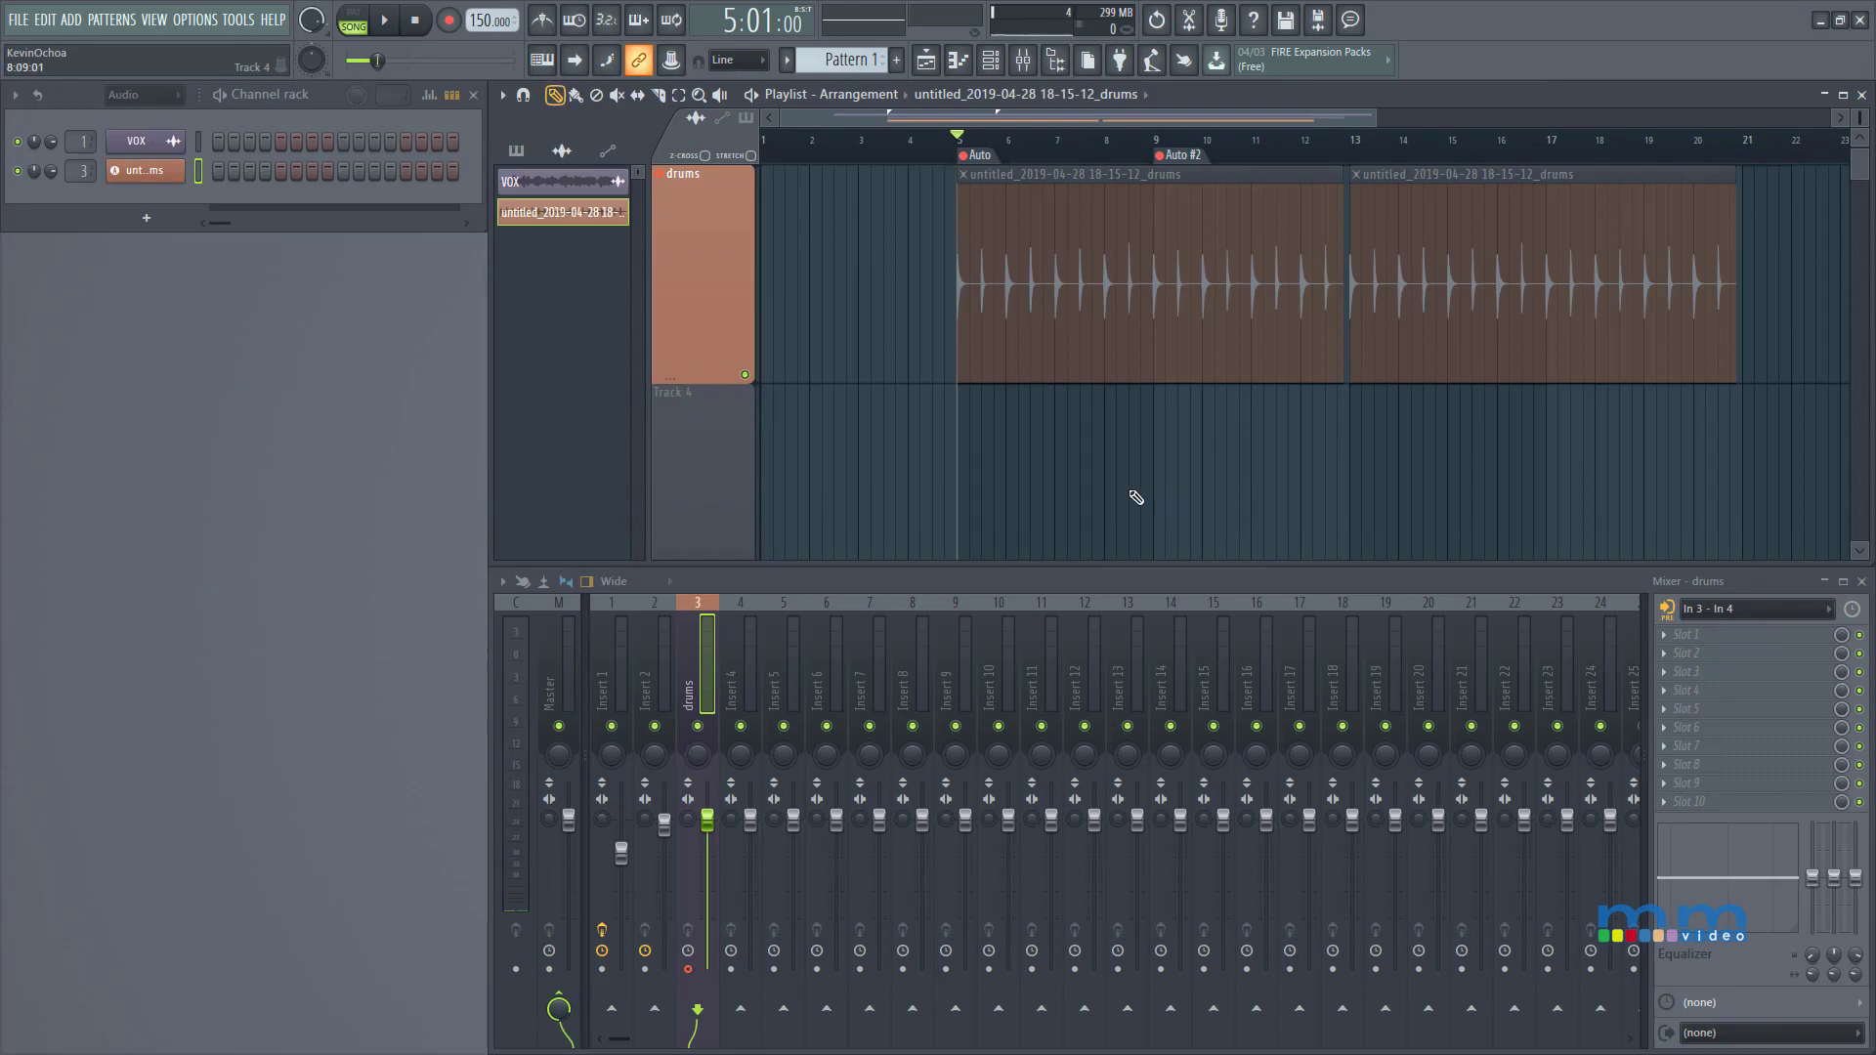
Record a new drums take between the punch-in and punch-out markers, and stop the transport.
key("r")
key("space")
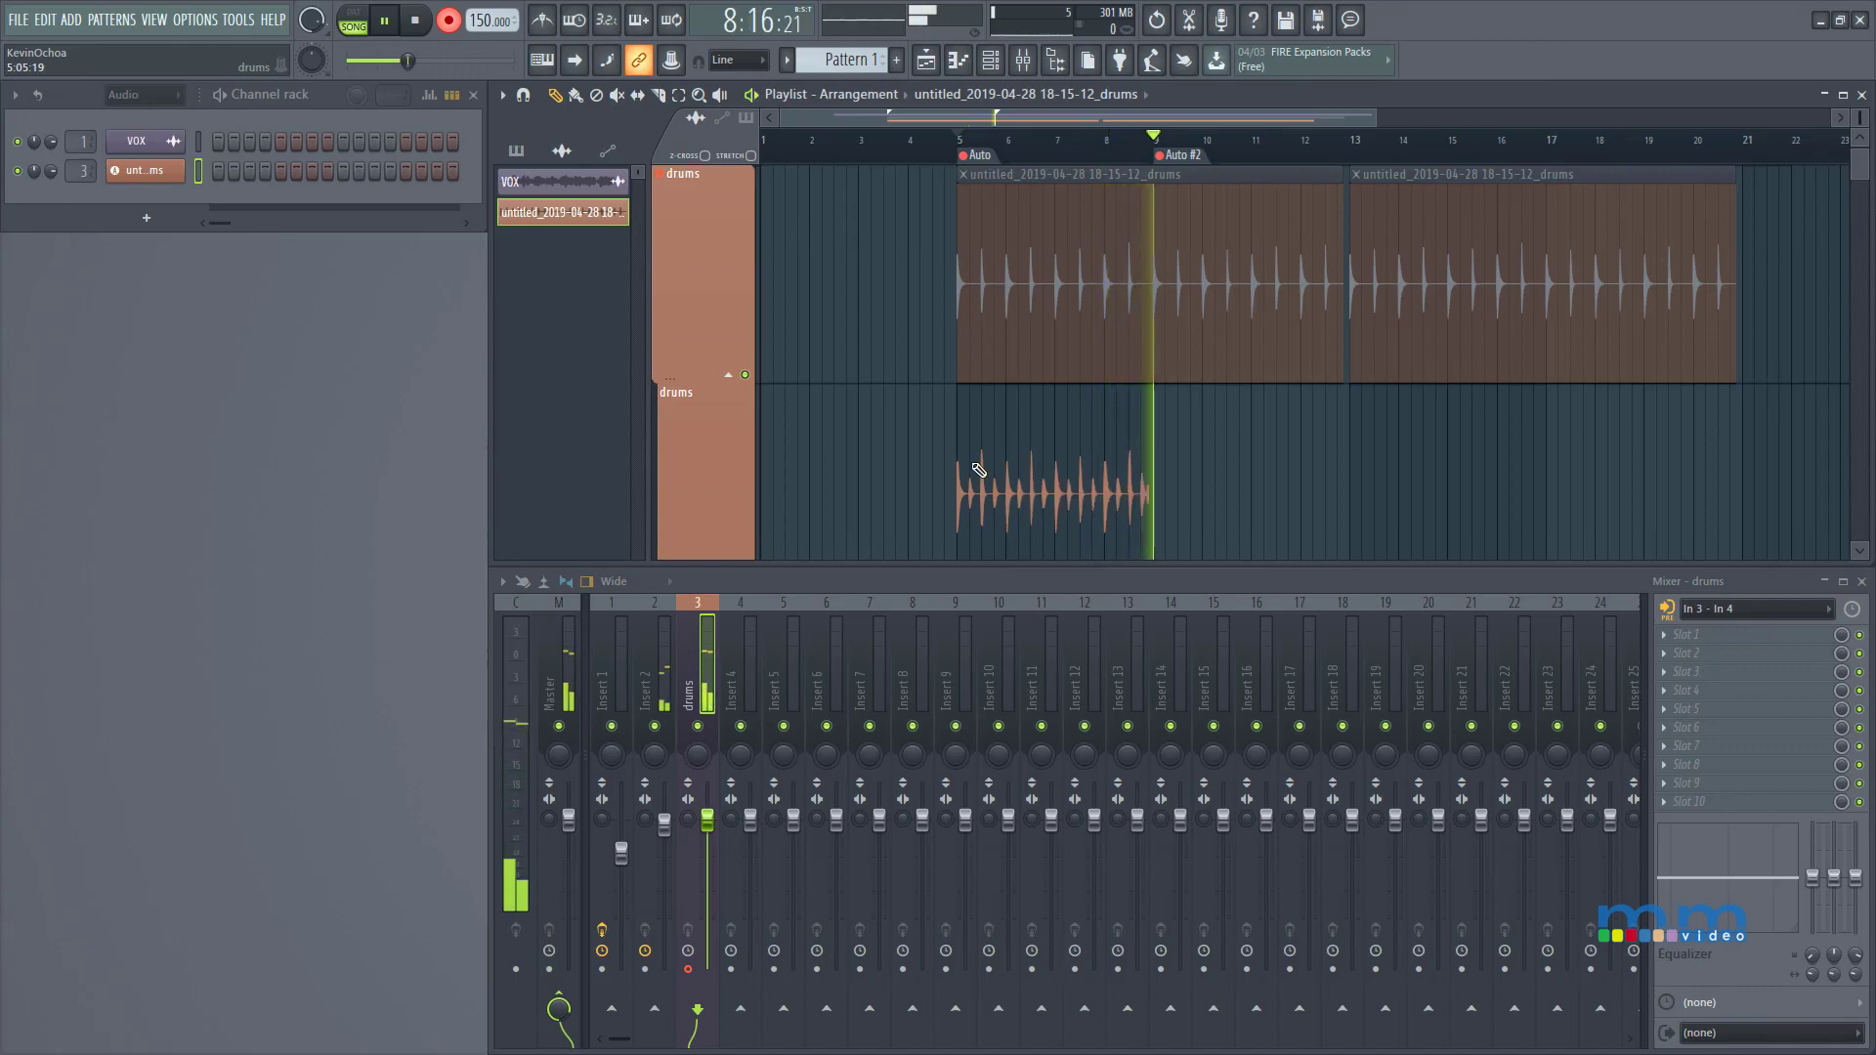
key("space")
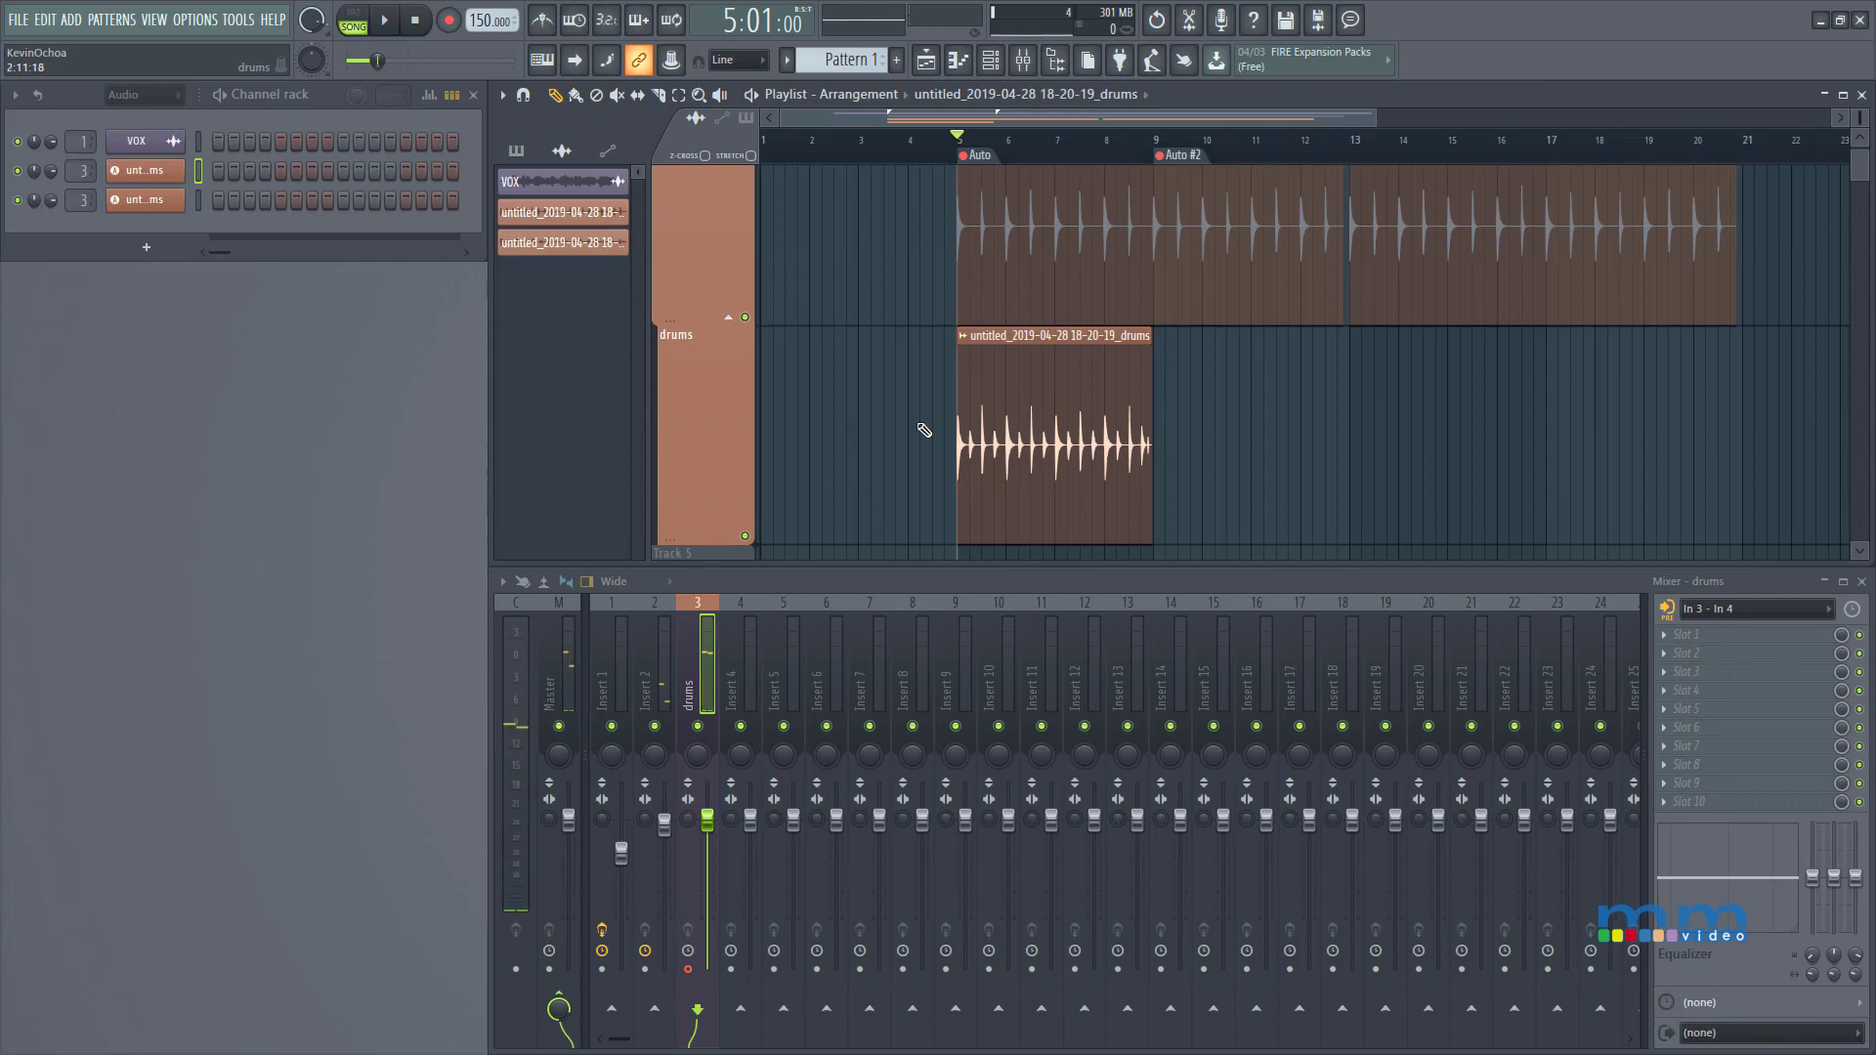
Examine the new take below the original drums clips by repeatedly collapsing and expanding the grouped drums tracks.
left_click_drag(898, 479, 1514, 44)
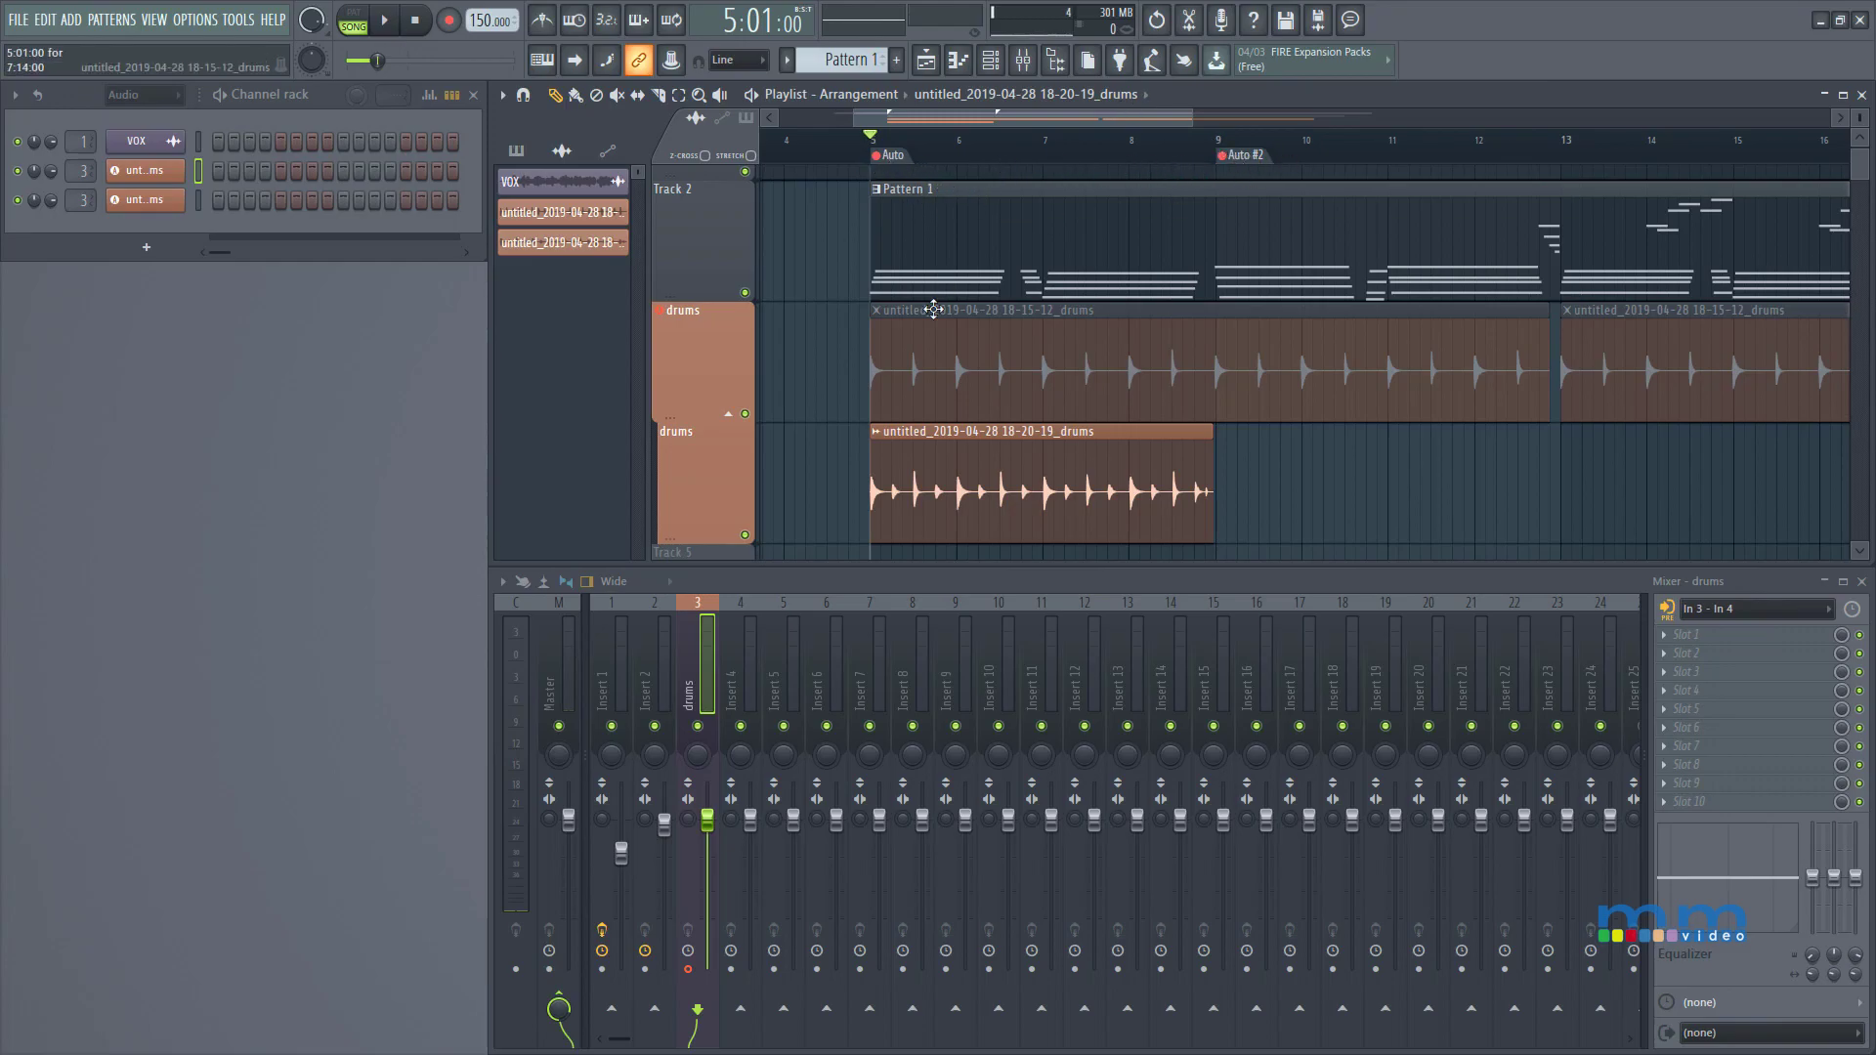
scroll(775, 385, "down", 1)
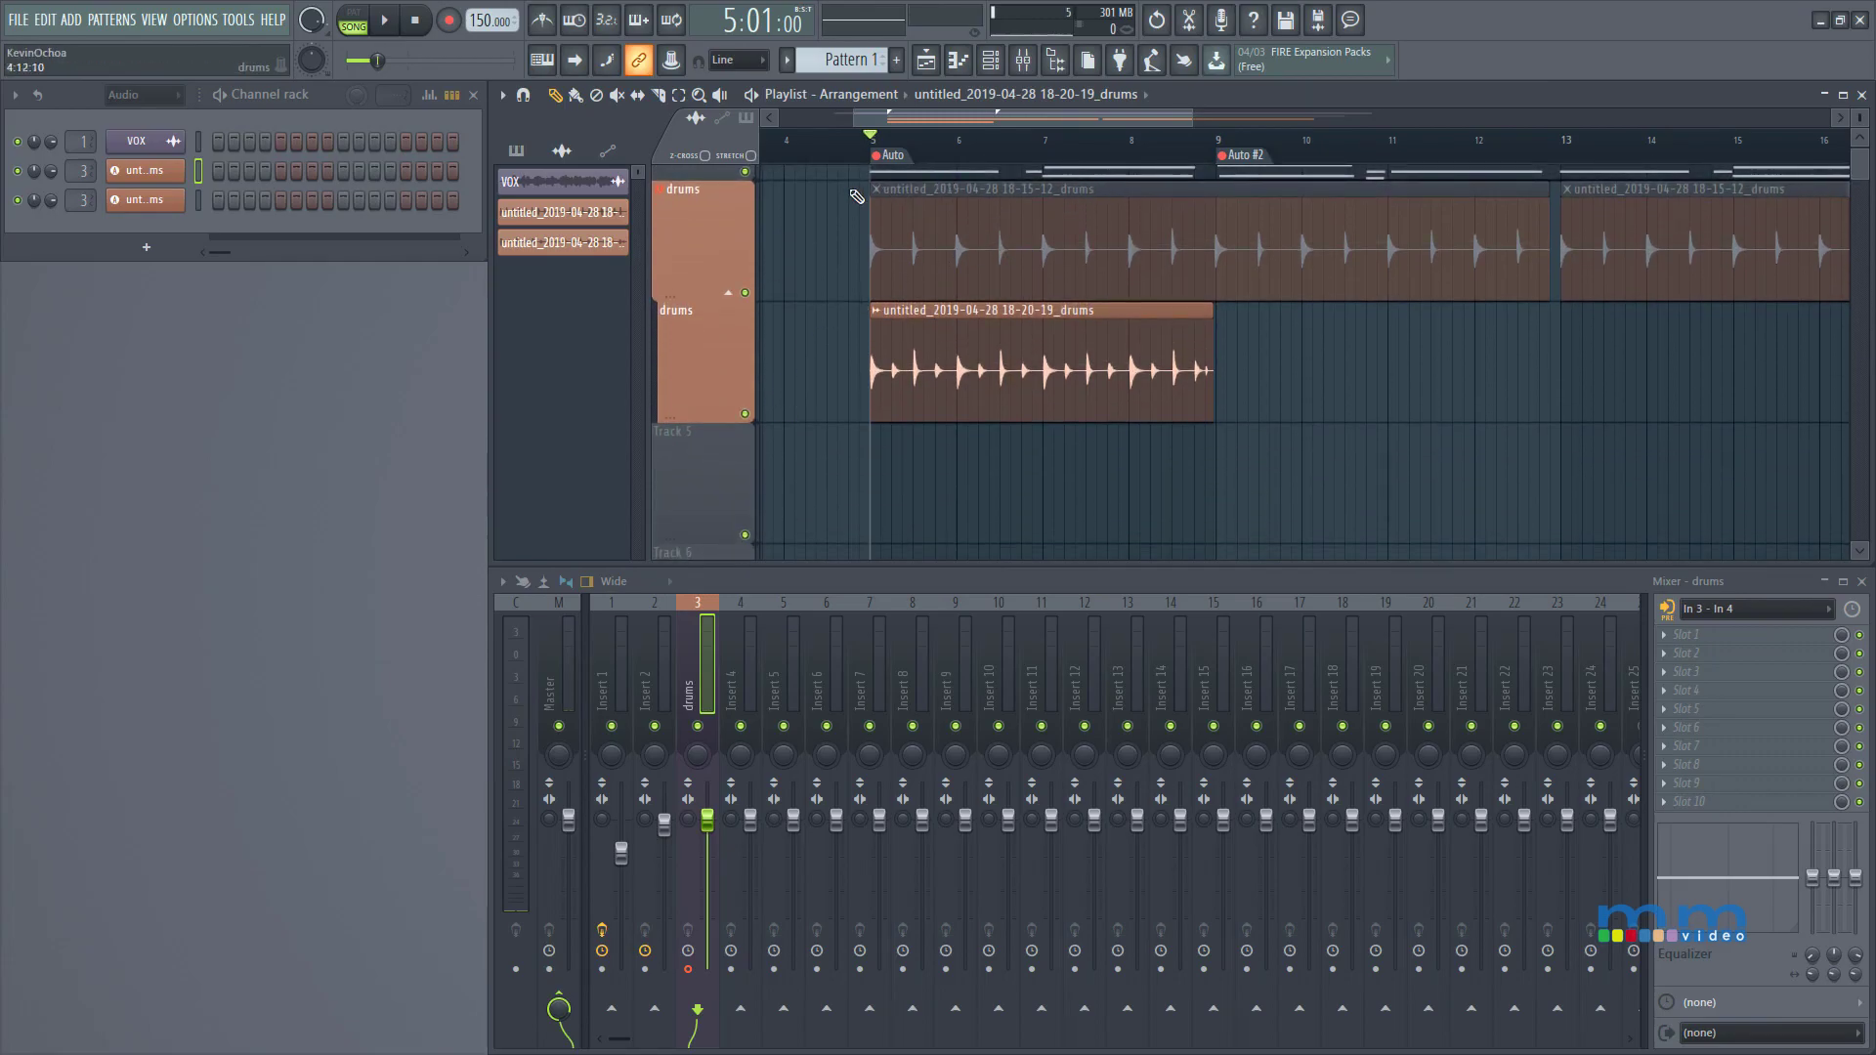
left_click(730, 294)
left_click(734, 294)
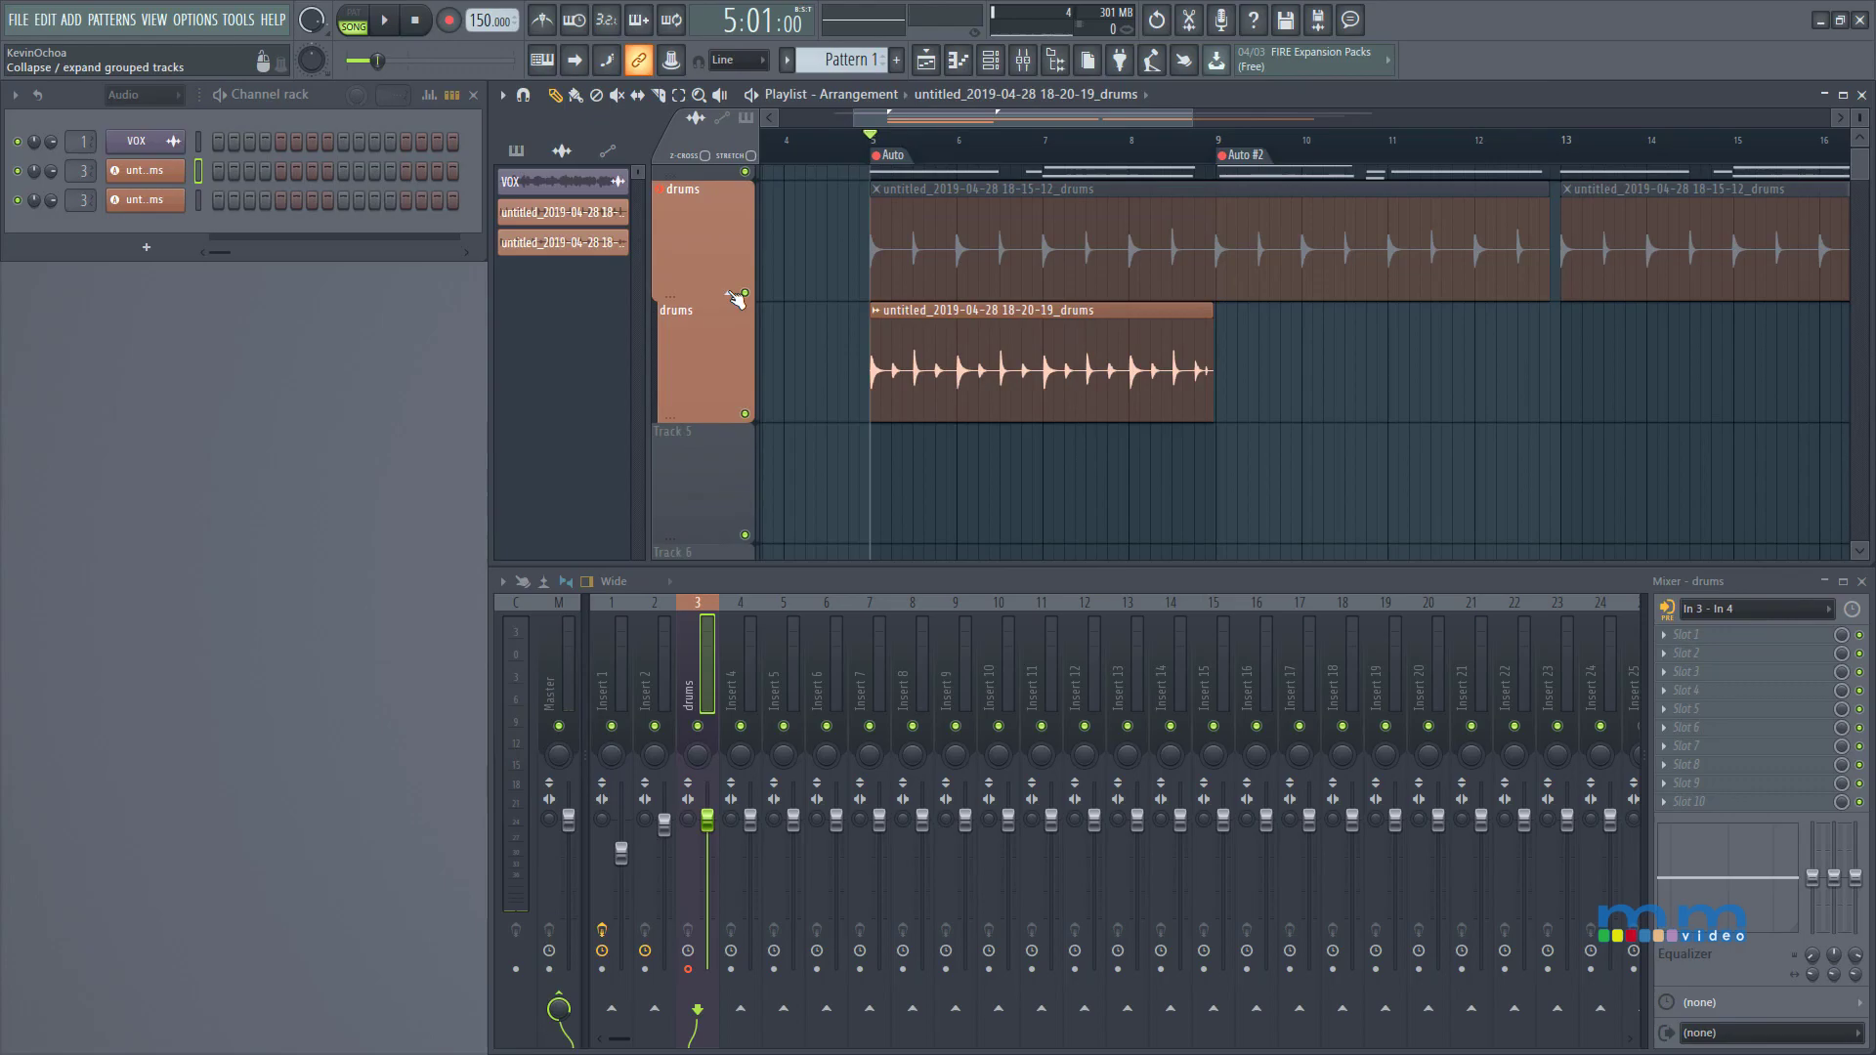
left_click(735, 294)
left_click(734, 294)
left_click(734, 294)
left_click(734, 294)
left_click(735, 294)
left_click(735, 294)
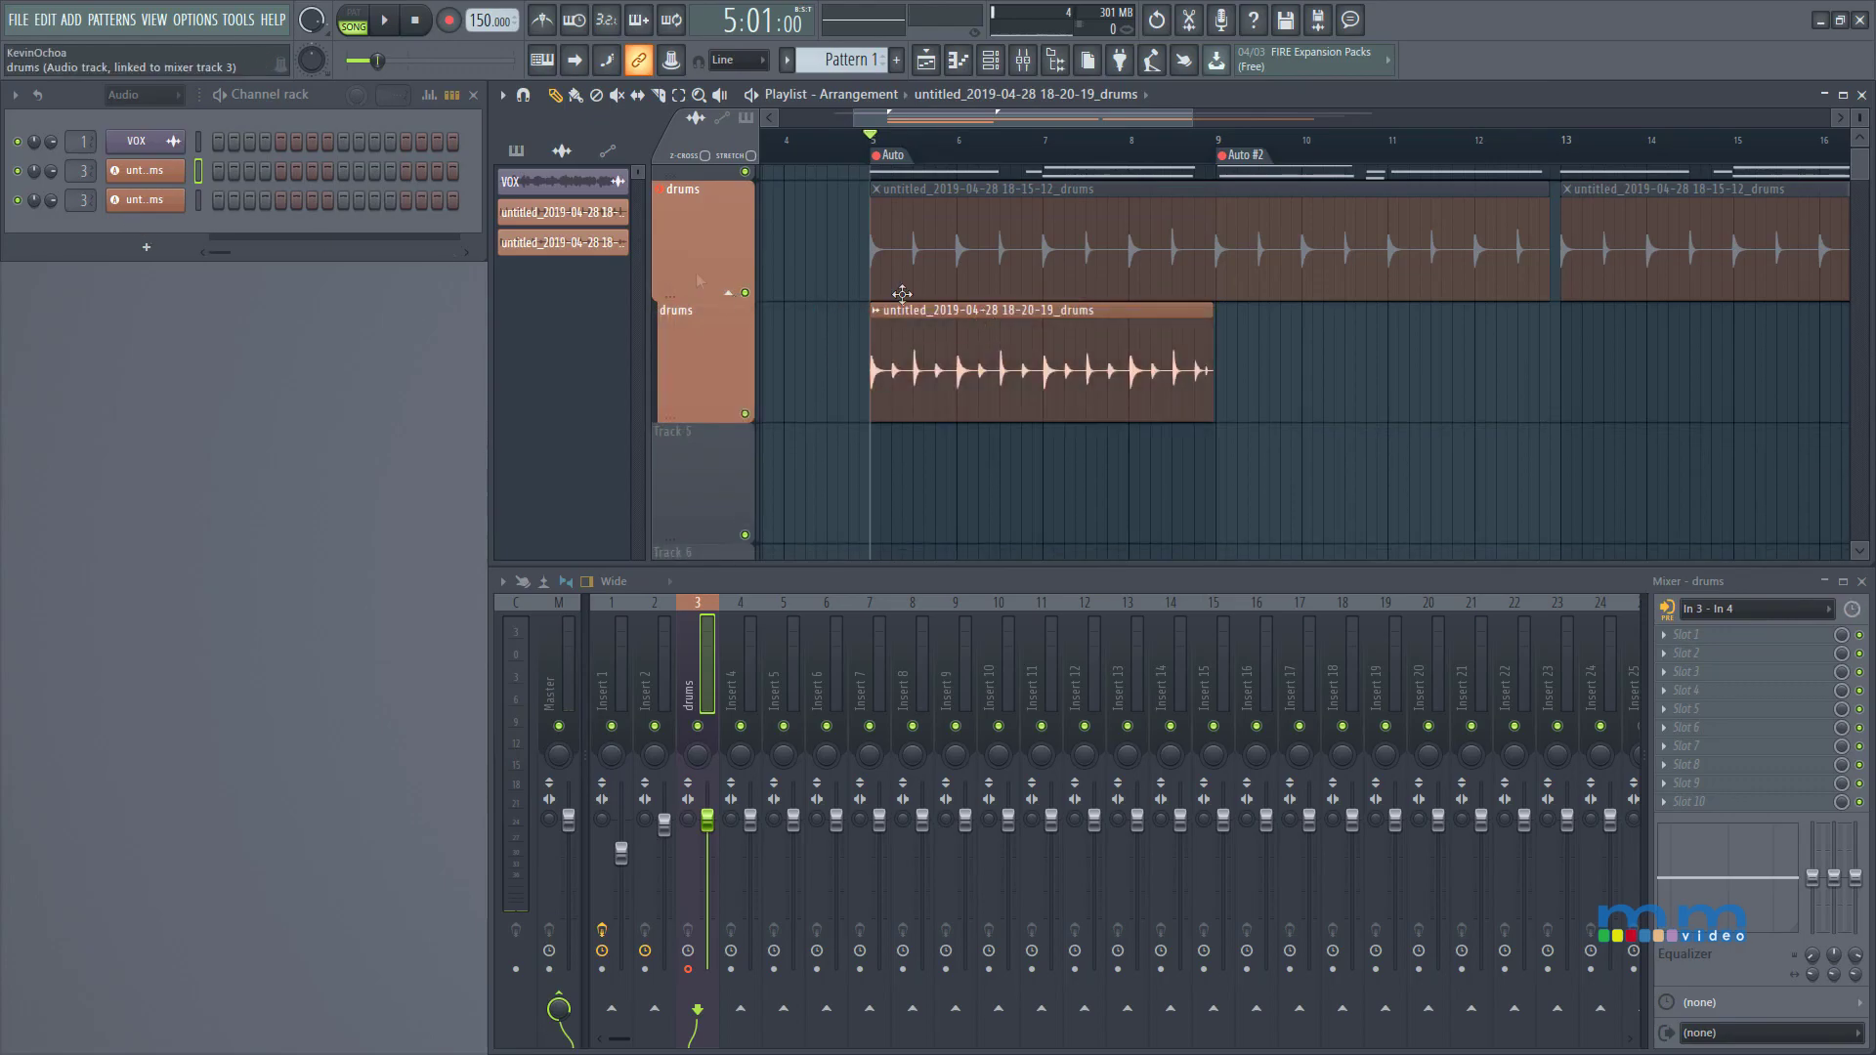
Extend the end of the newly recorded drums clip to bar 9, making it exactly four bars long.
left_click_drag(1105, 398, 1288, 331)
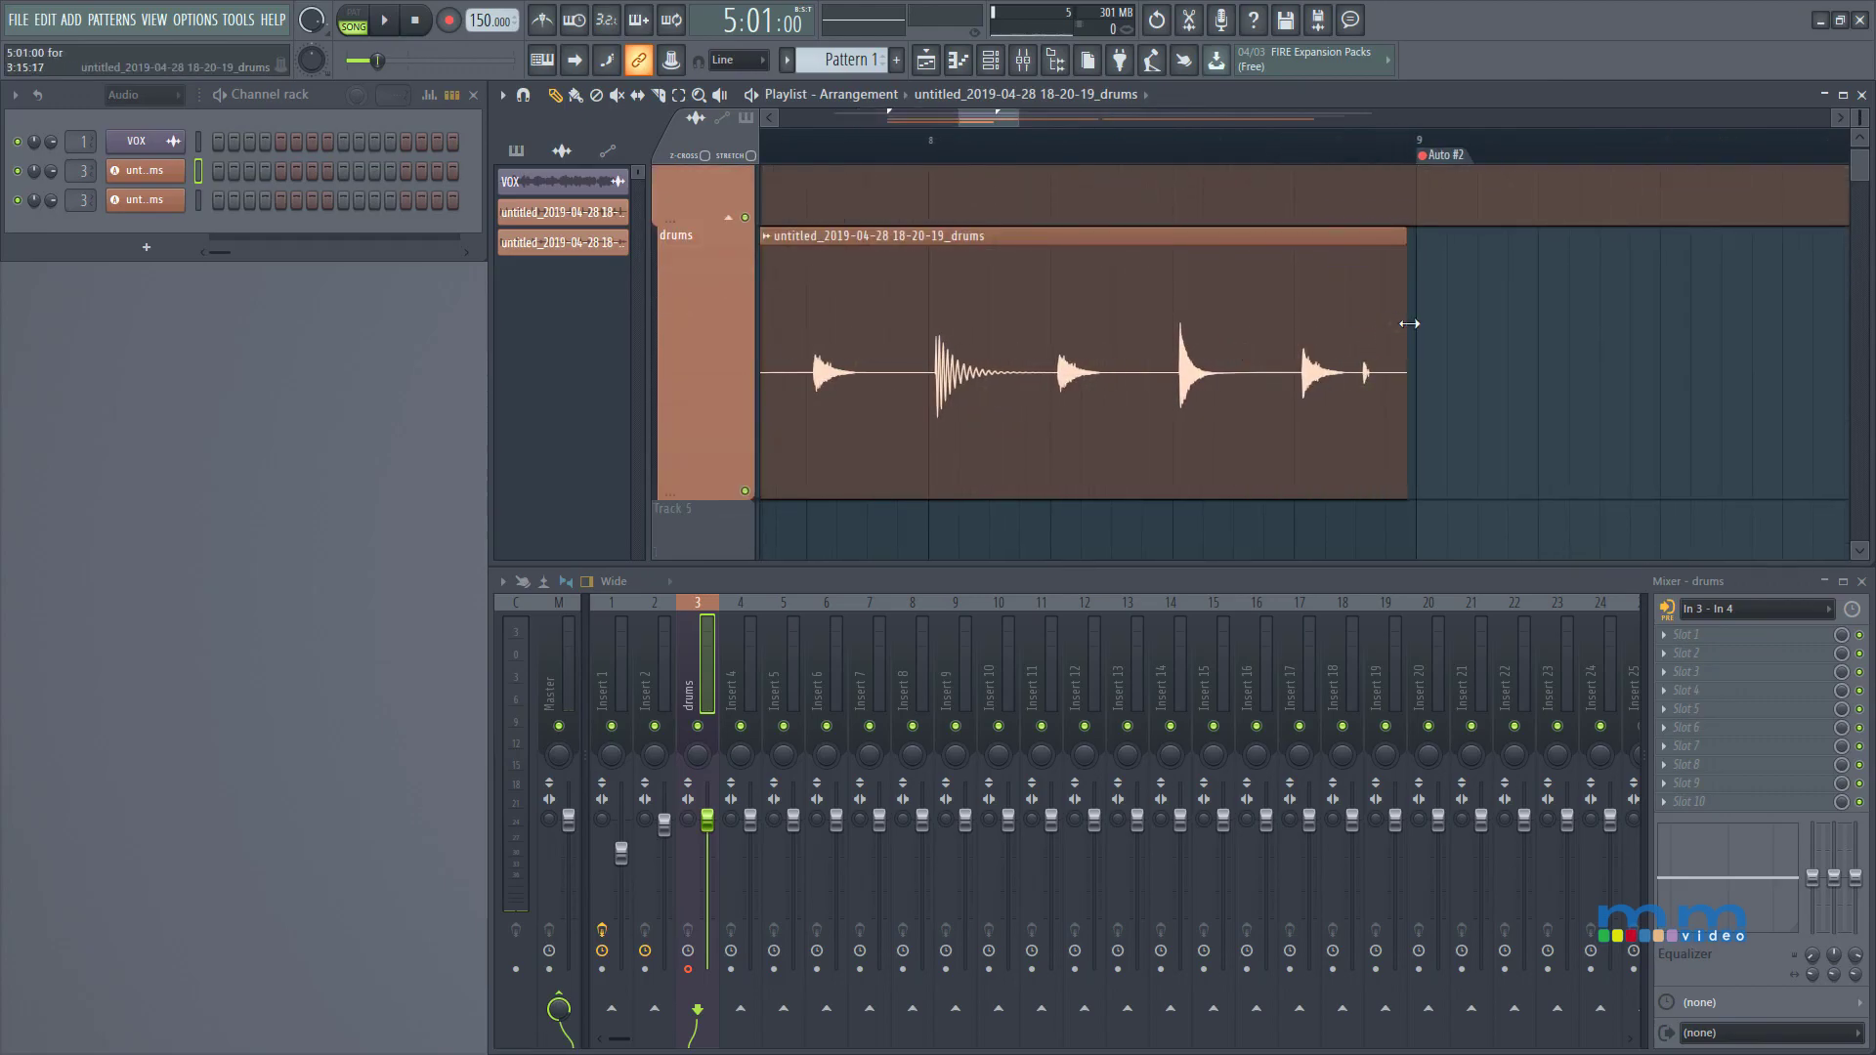
left_click_drag(1408, 321, 1349, 336)
left_click_drag(1164, 296, 1173, 297)
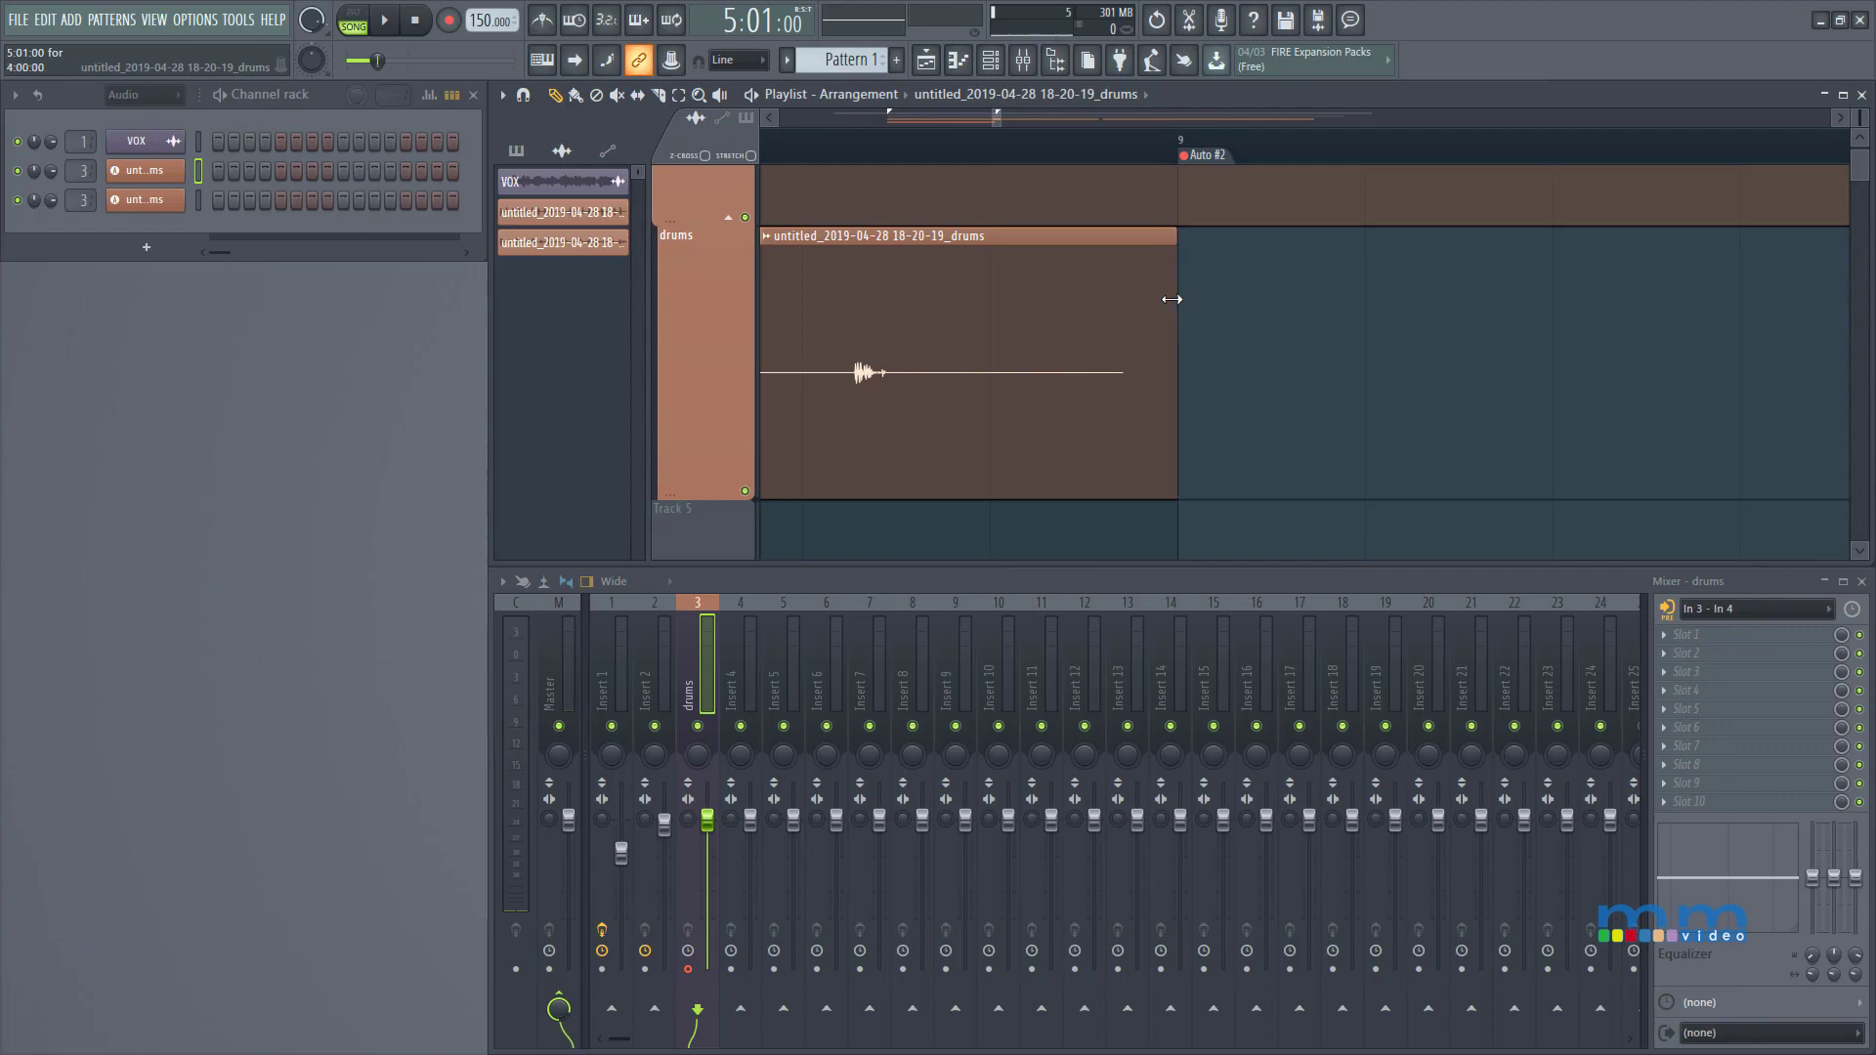
right_click(1281, 323, "ctrl")
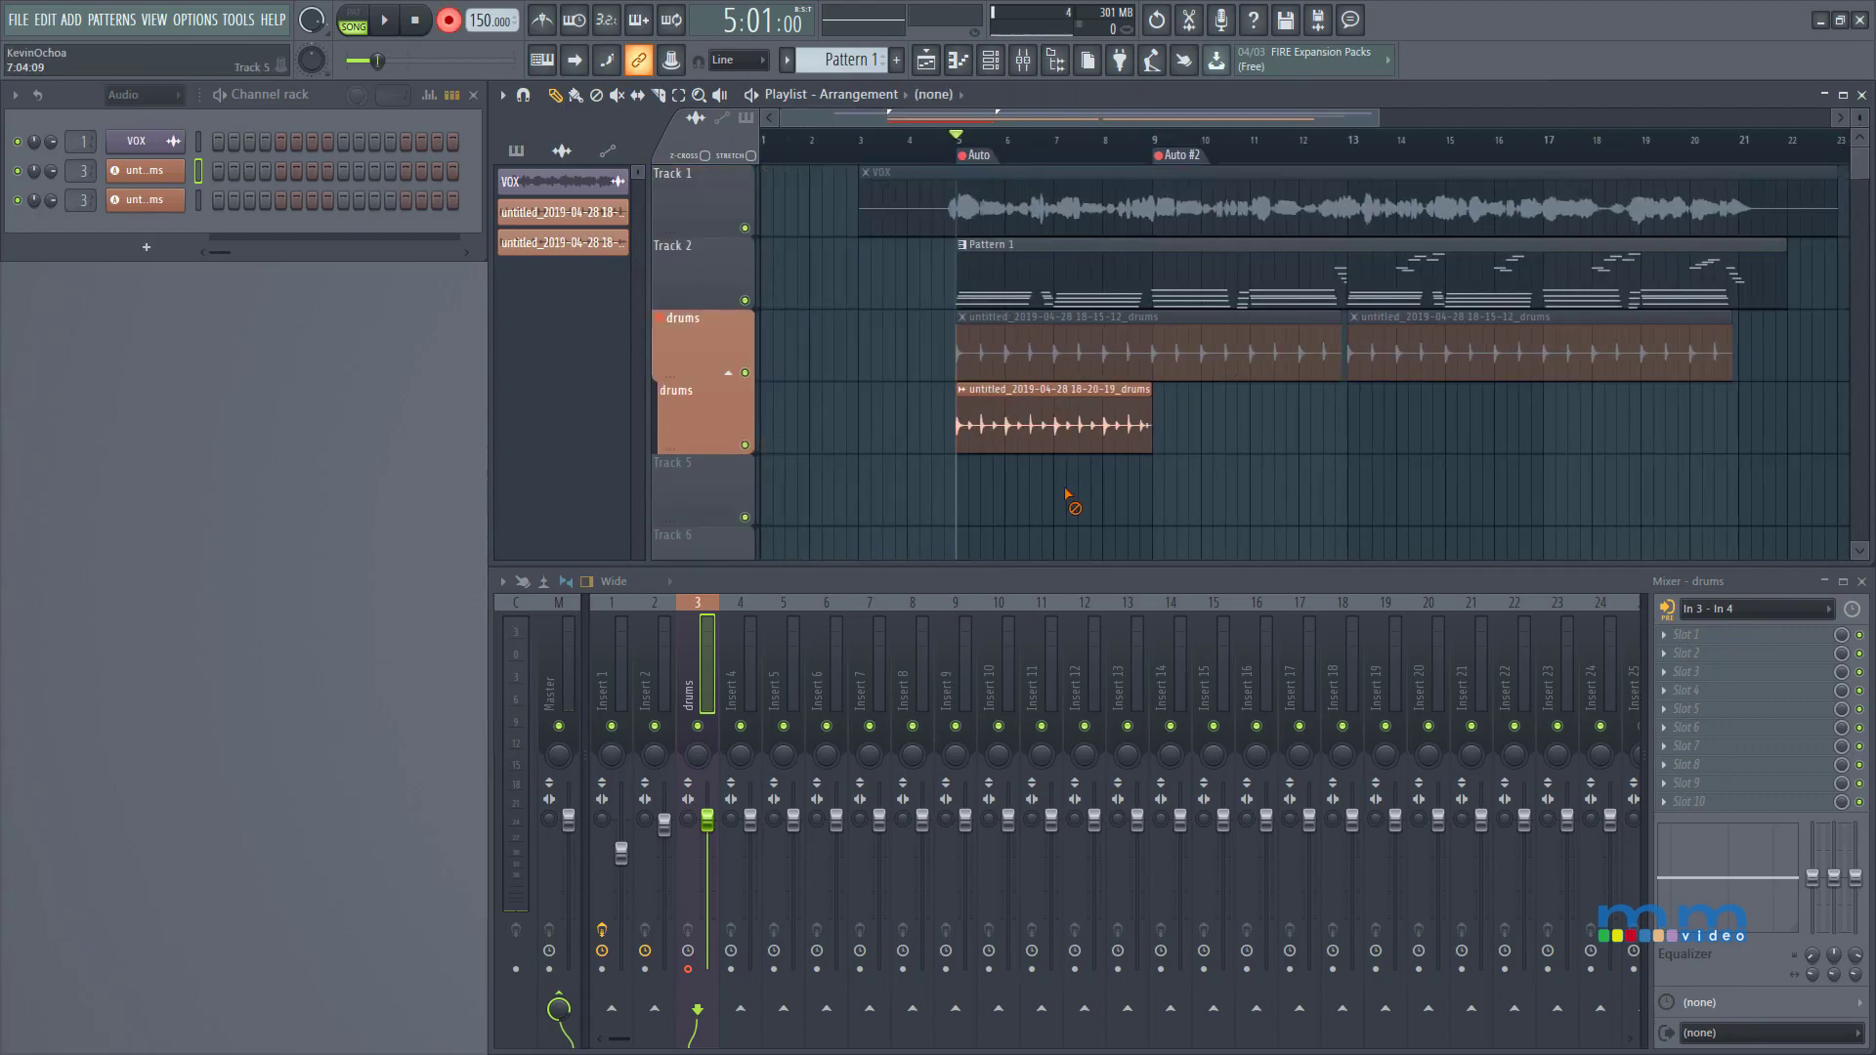
Paint three more copies of the new four-bar drums clip along its track with the Brush tool, up to bar 21.
left_click(1046, 423)
key("b")
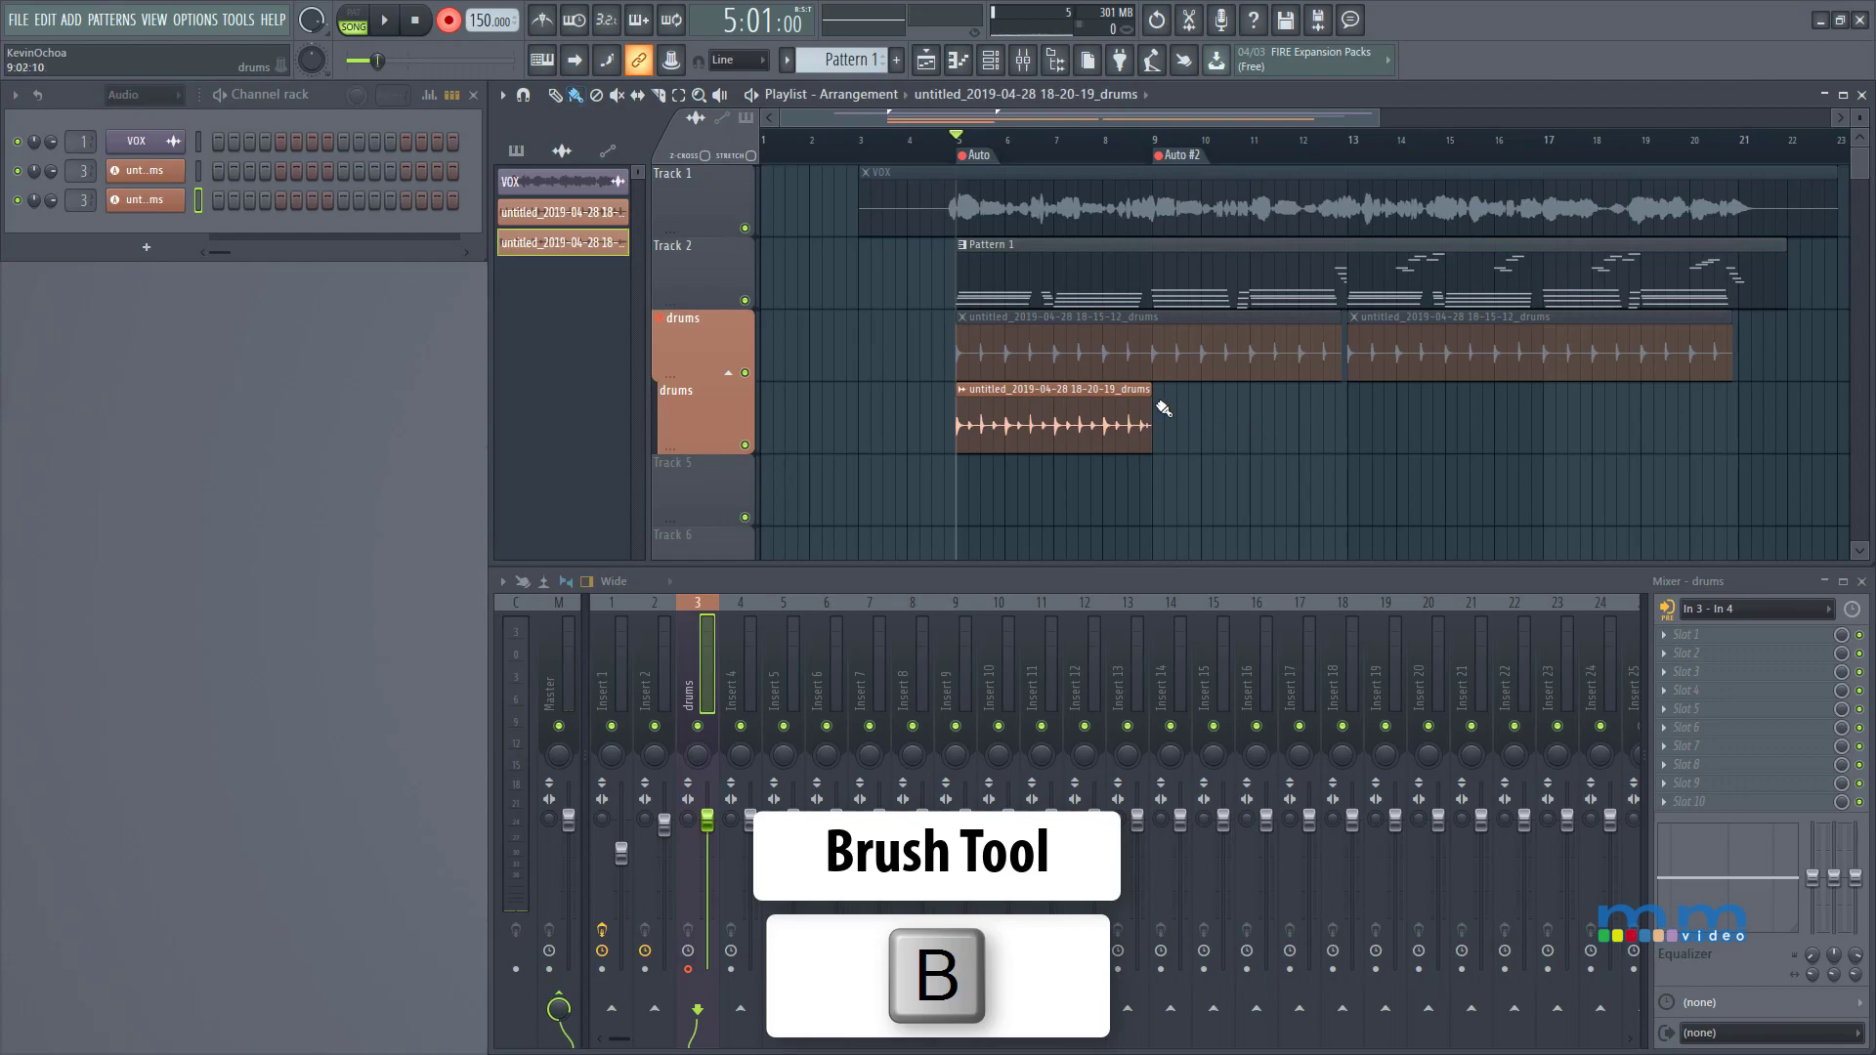
left_click_drag(1163, 409, 1684, 418)
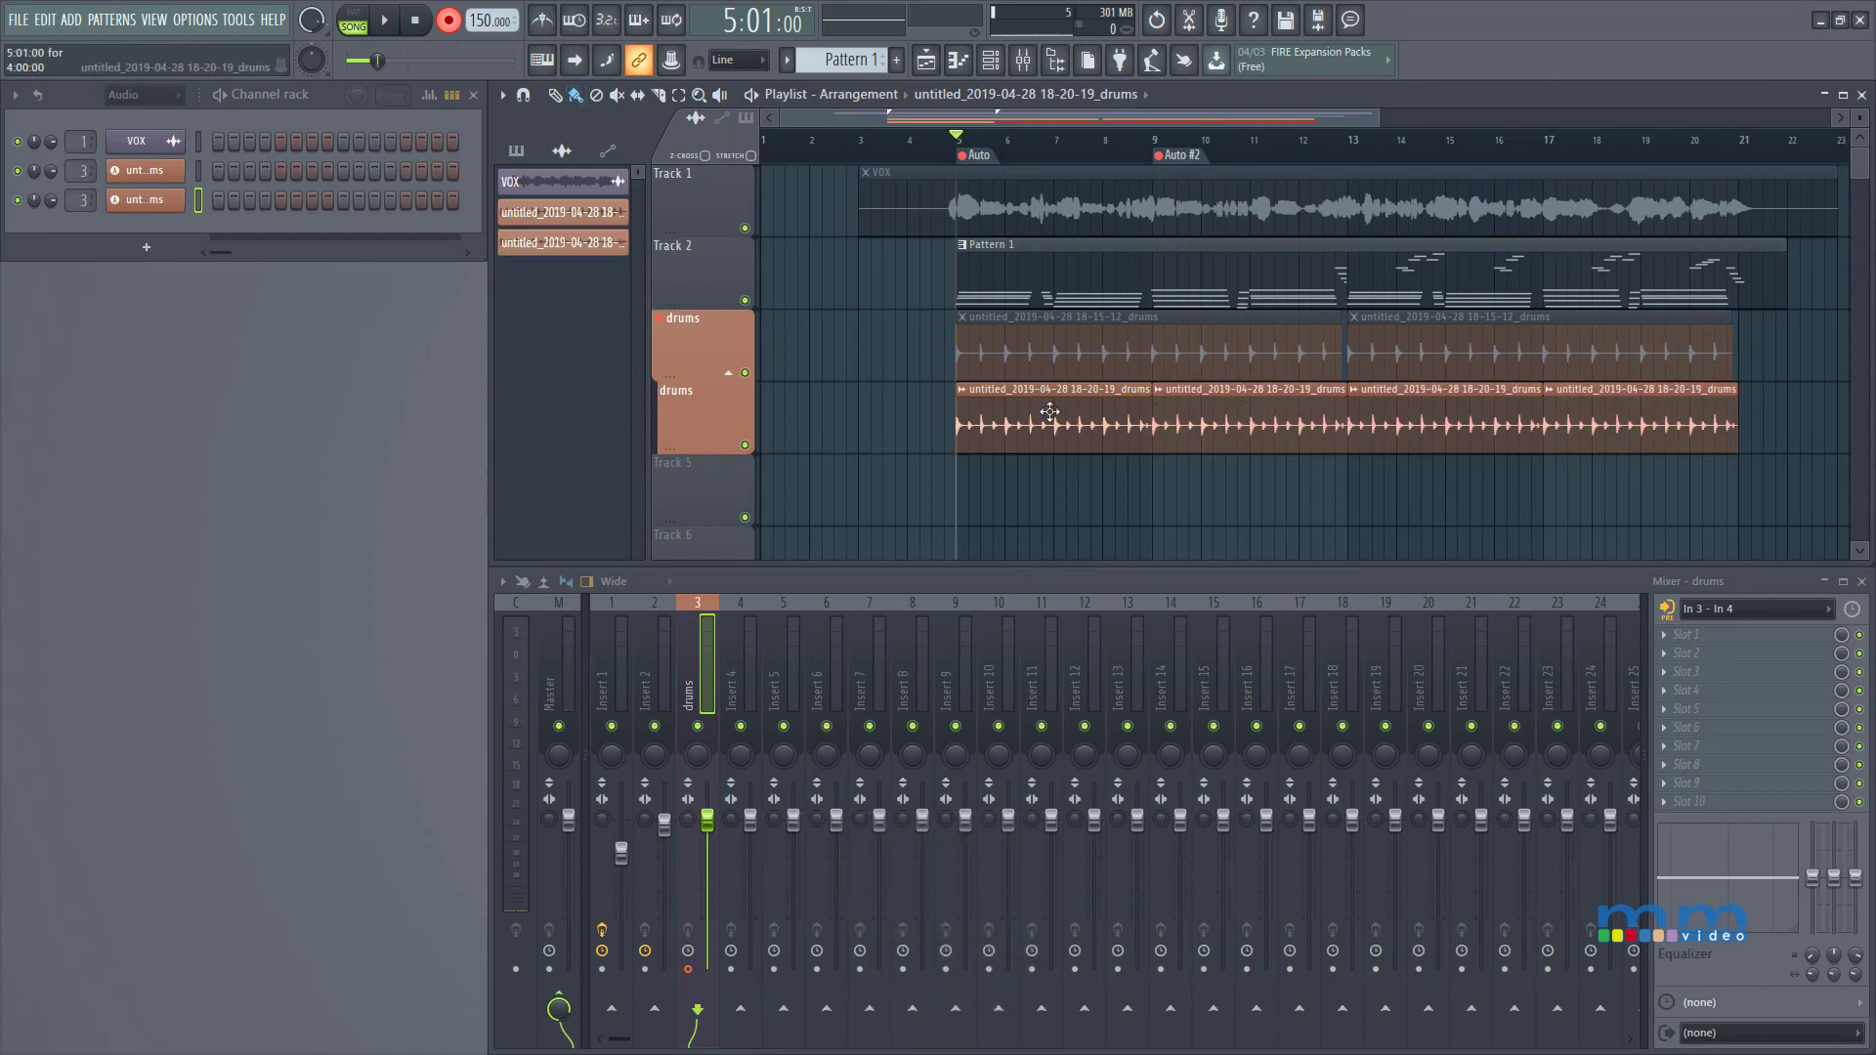
left_click(1012, 434)
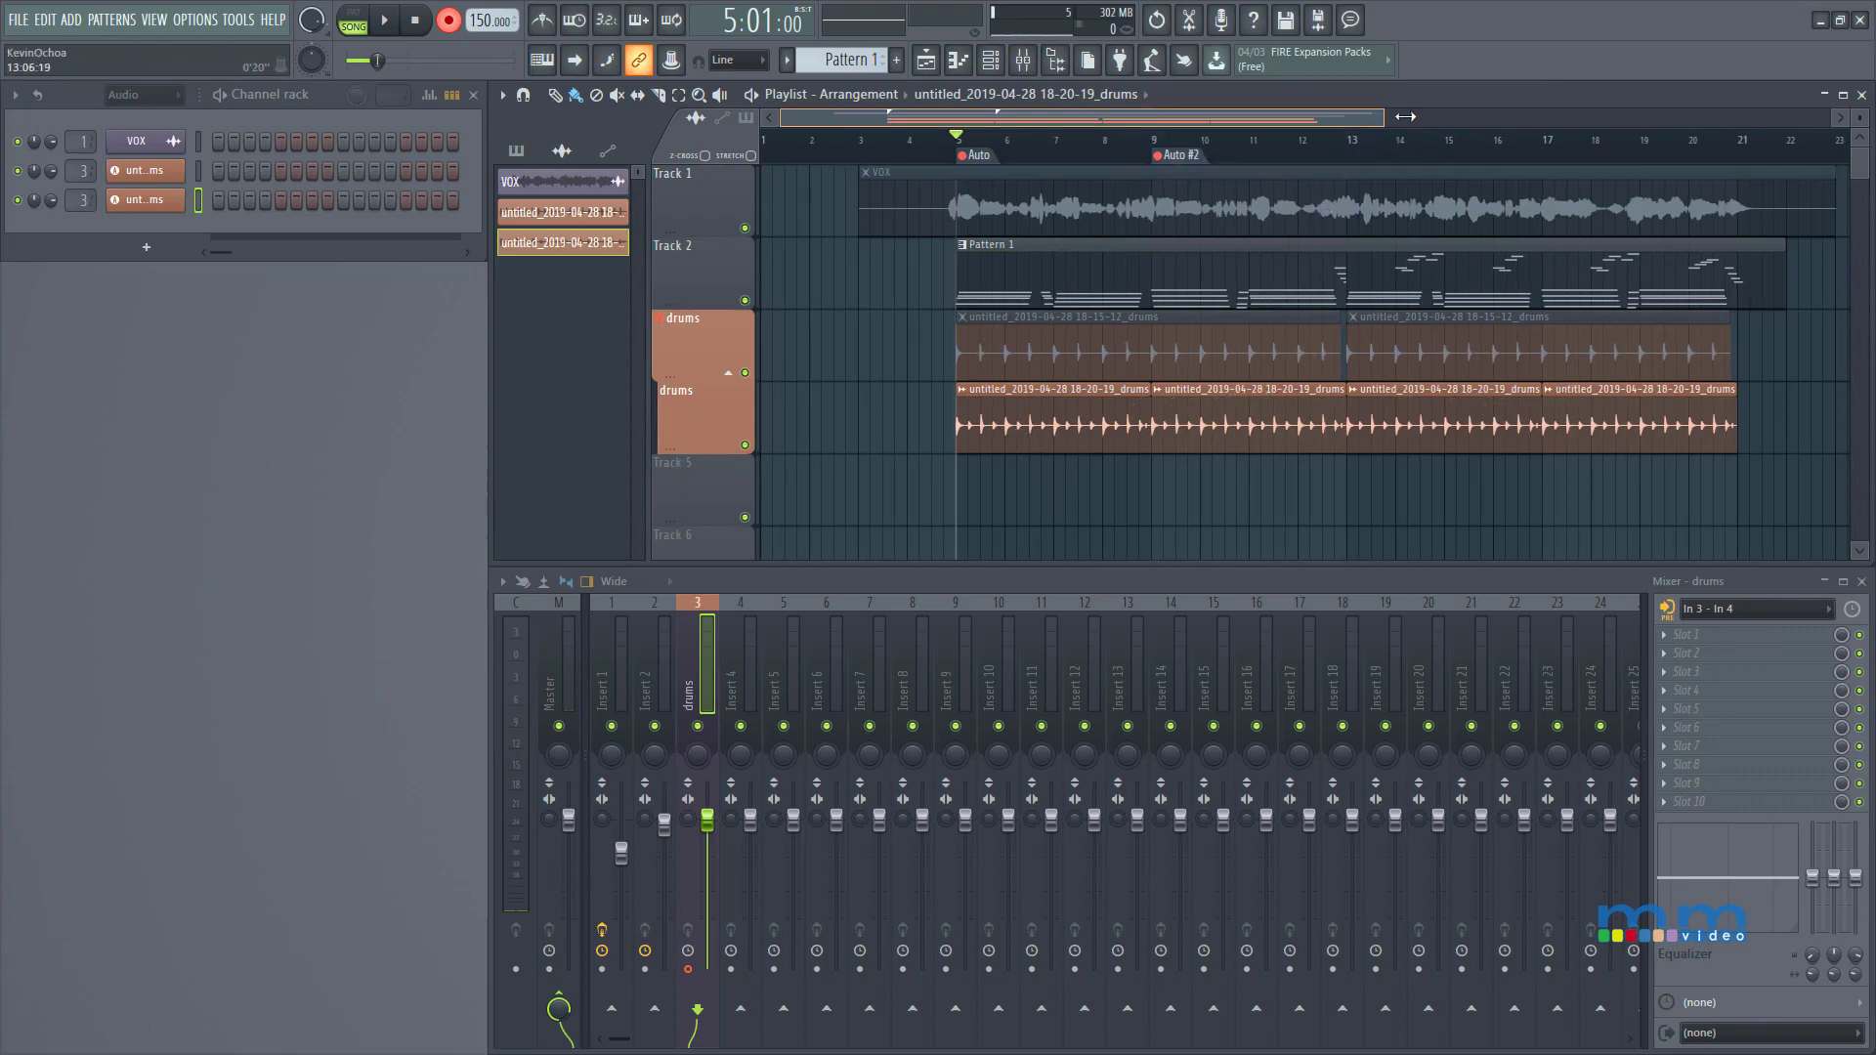
Try out painting copies of the muted original drums clip beyond bar 21, and delete those copies.
left_click_drag(1378, 118, 1556, 121)
left_click(1259, 352)
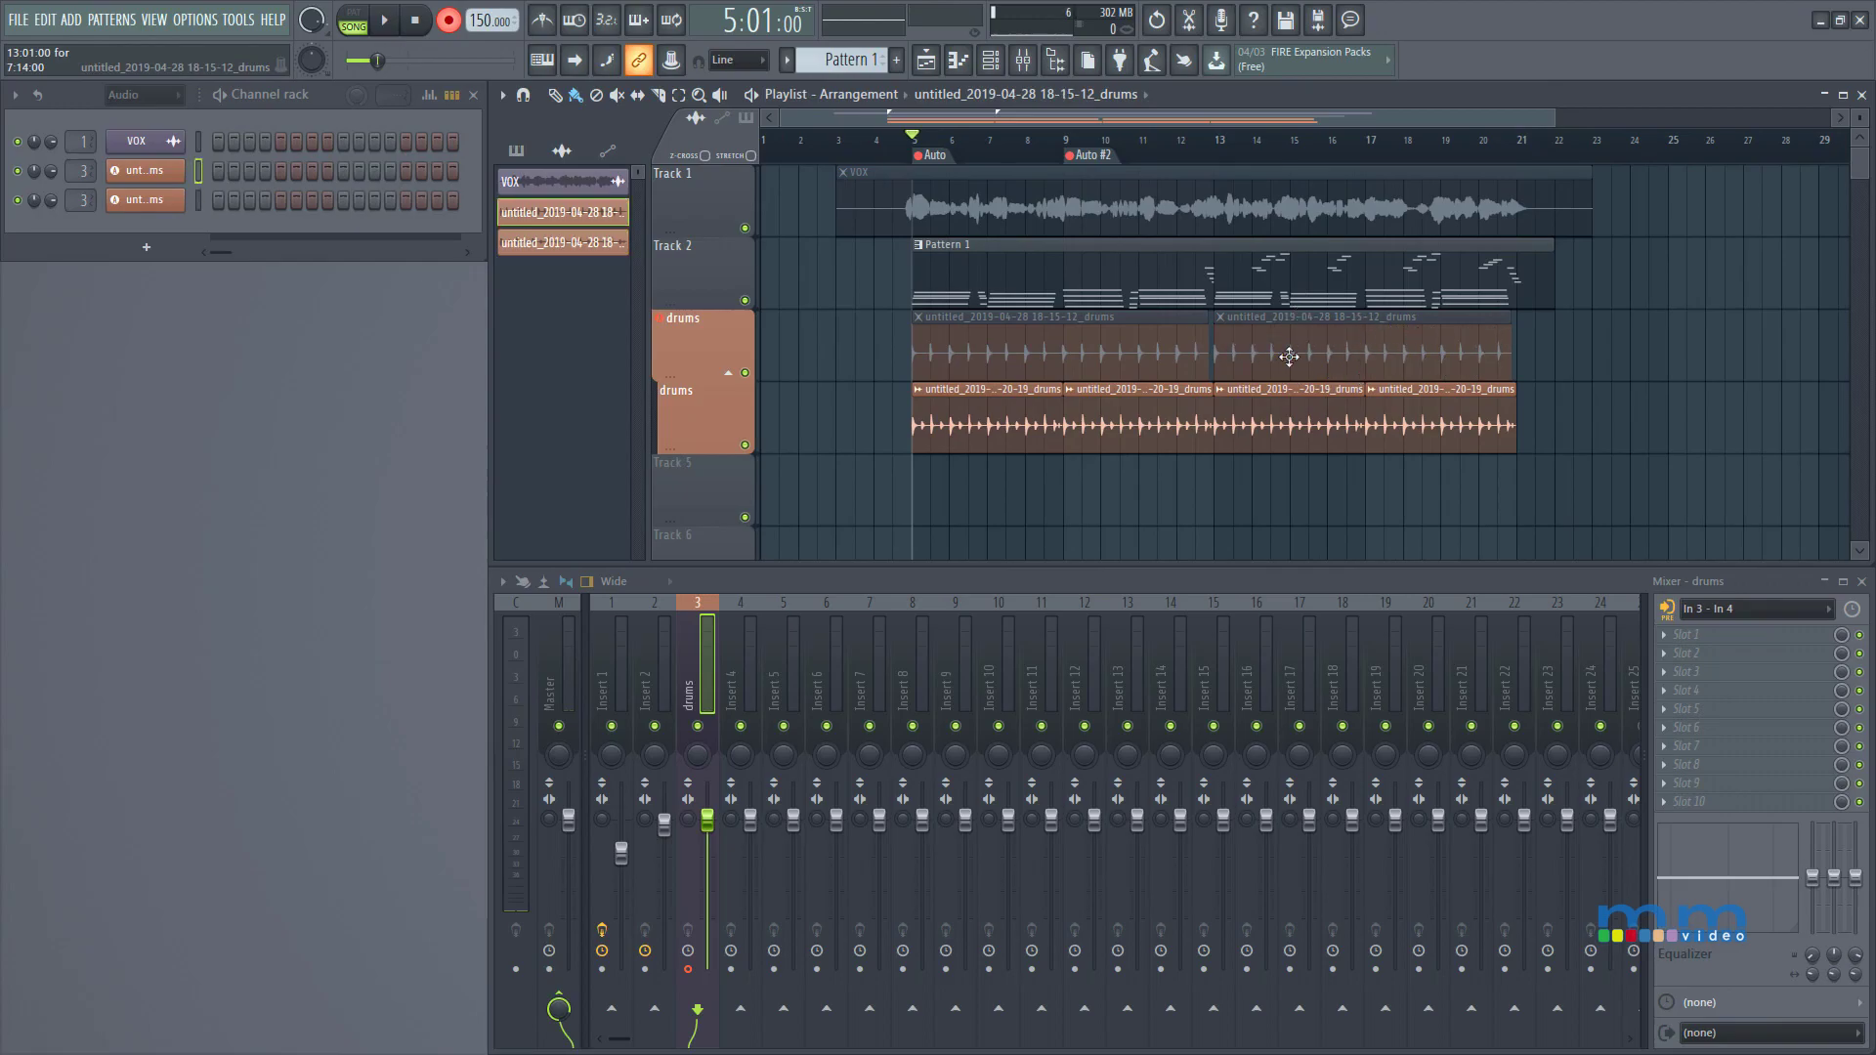
left_click_drag(1526, 361, 1870, 353)
right_click(1706, 340)
right_click(1544, 350)
right_click(1368, 362)
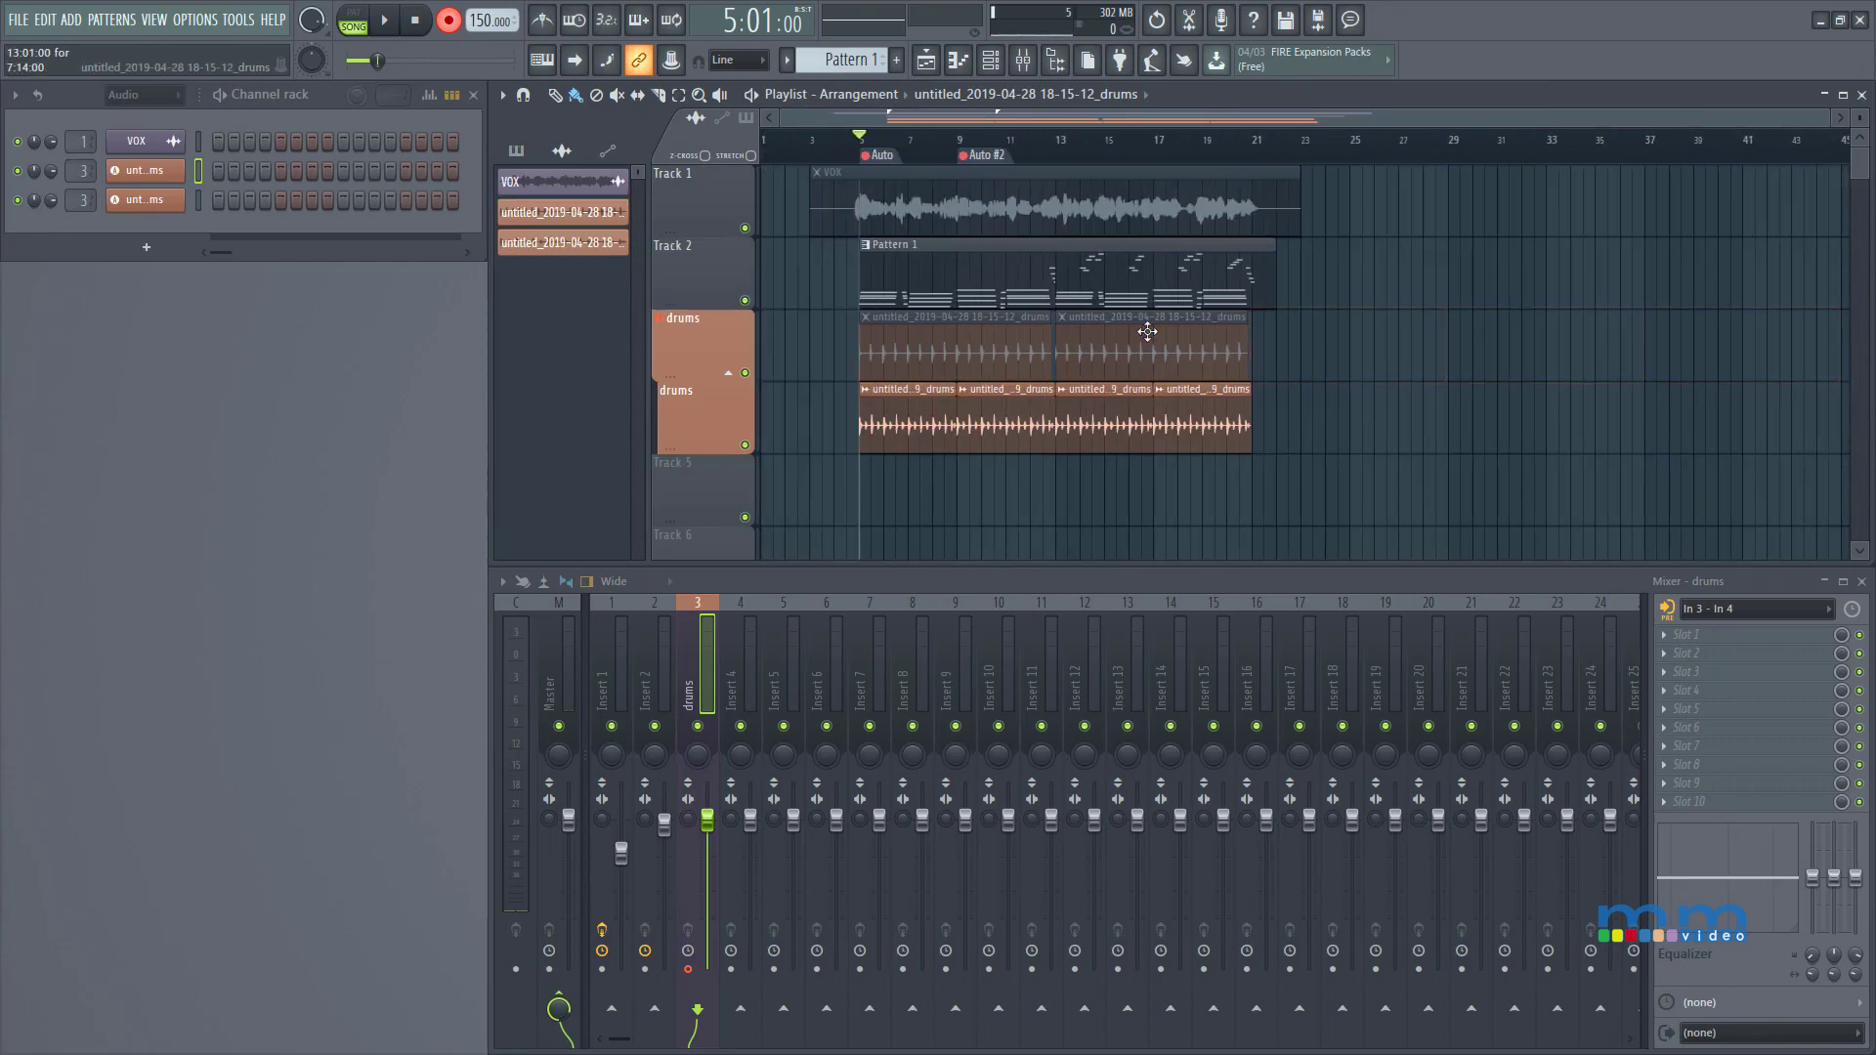
Try out painting two copies of Pattern 1 on Track 2 from bar 23, and delete both.
left_click(1251, 300)
left_click_drag(1308, 289, 1798, 291)
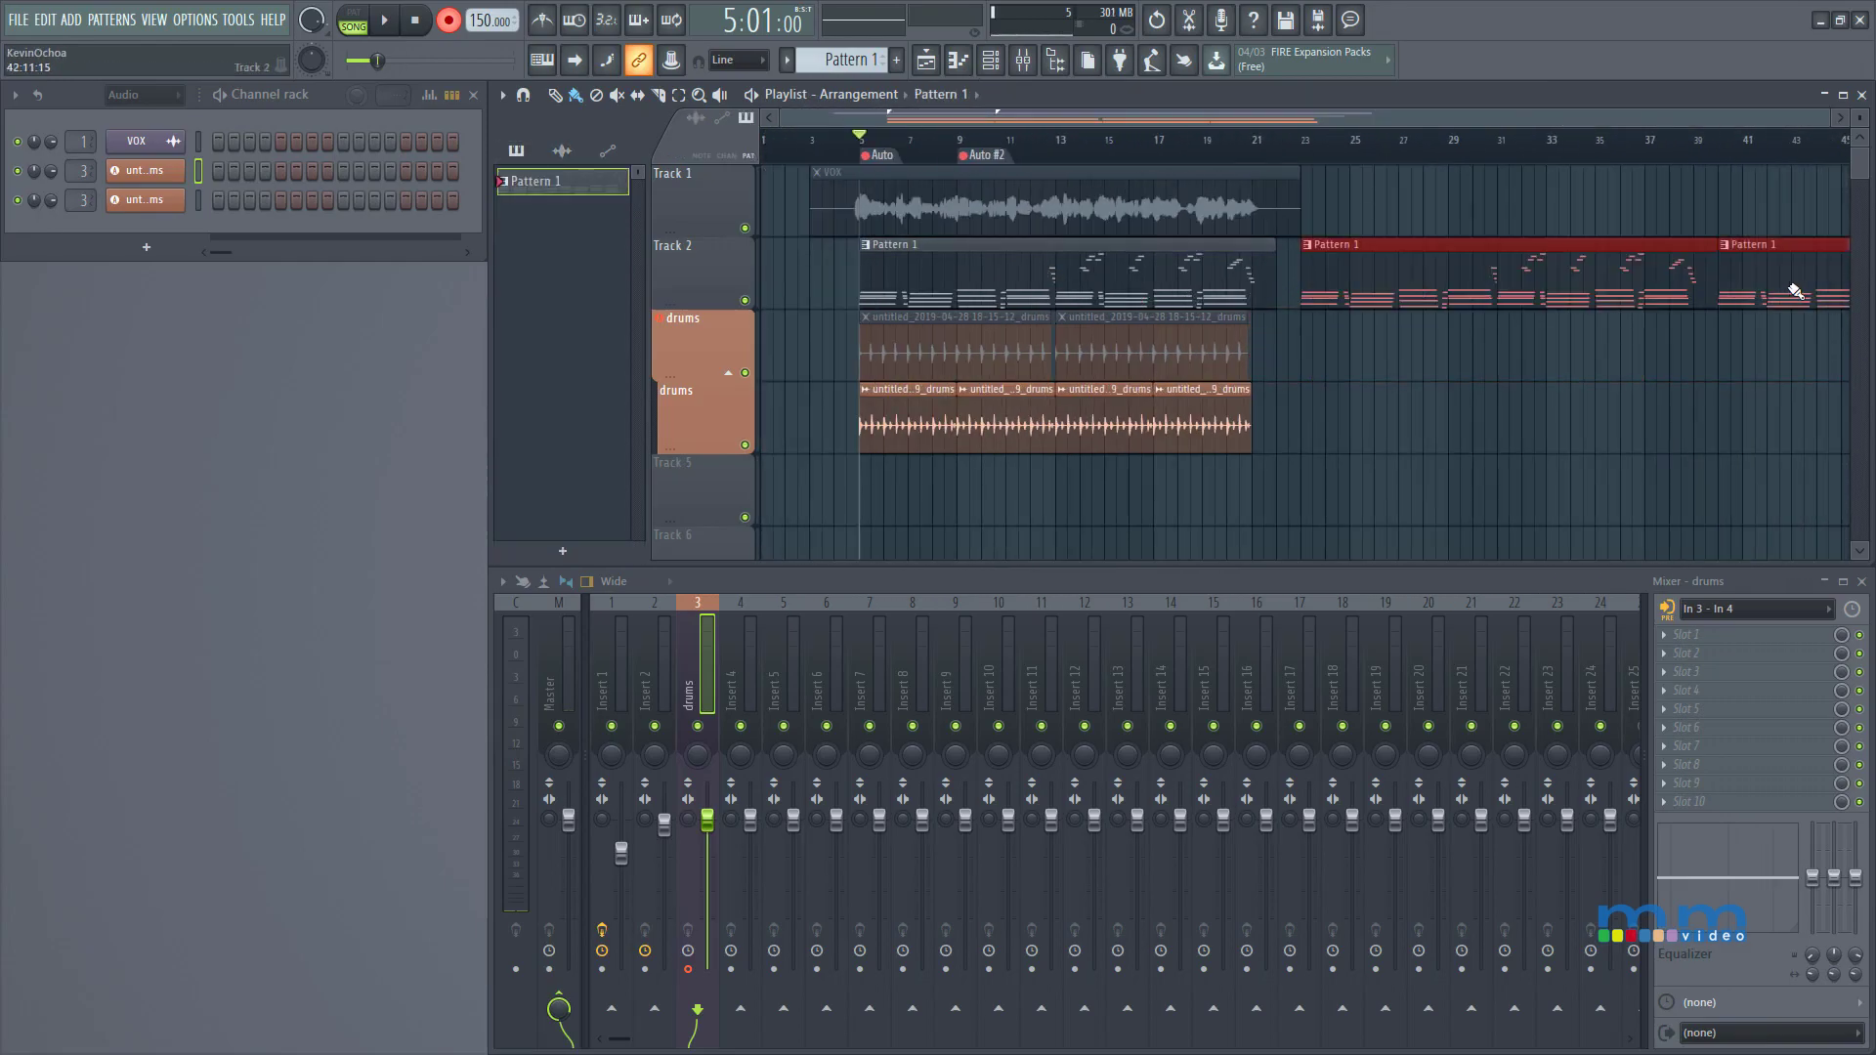
right_click(1788, 292)
right_click(1524, 269)
Try out painting a copy of the VOX clip after the original on Track 1, and delete it.
left_click(1265, 222)
left_click_drag(1354, 217, 1791, 227)
right_click(1720, 220)
Try out placing another Pattern 1 copy on Track 2 from about bar 24, and delete it.
left_click(1212, 261)
left_click_drag(1332, 277, 1506, 282)
right_click(1495, 288)
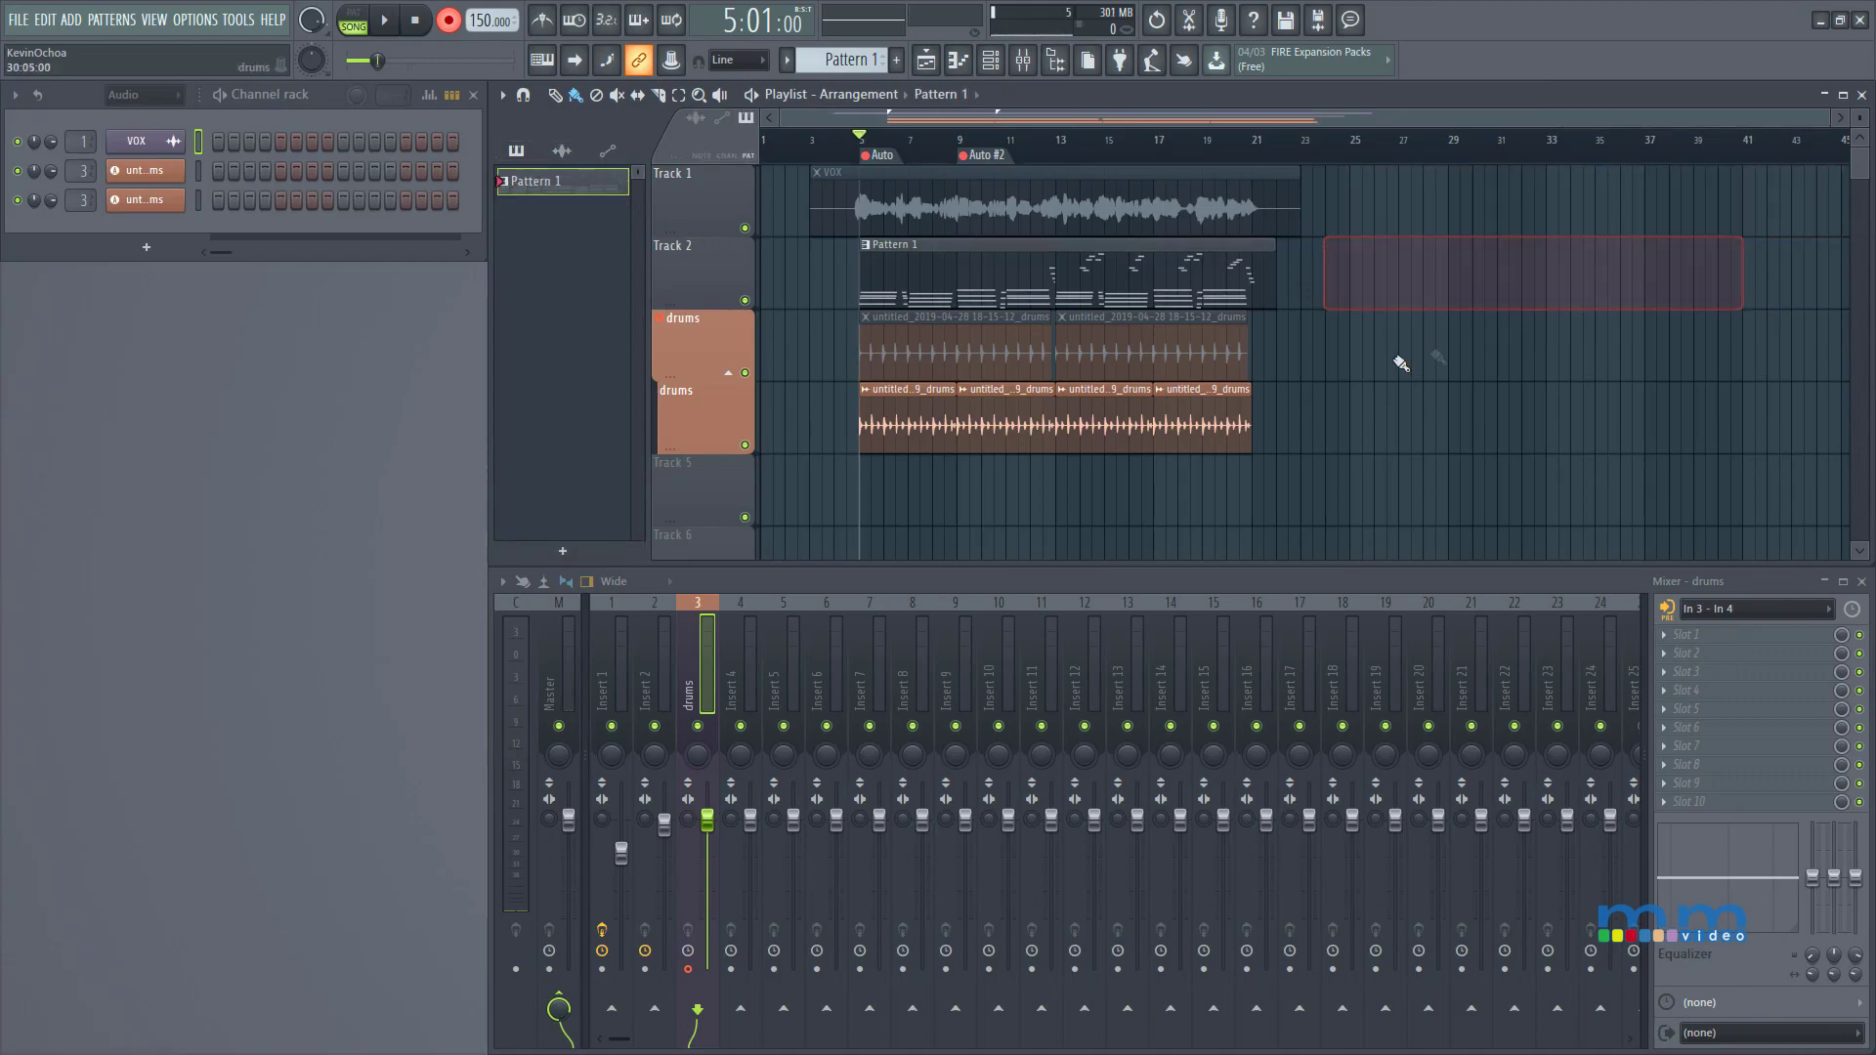
Try out extending the muted drums clip with painted copies past bar 21, and delete the copies.
left_click(1222, 353)
left_click_drag(1356, 354, 1671, 342)
right_click(1668, 340)
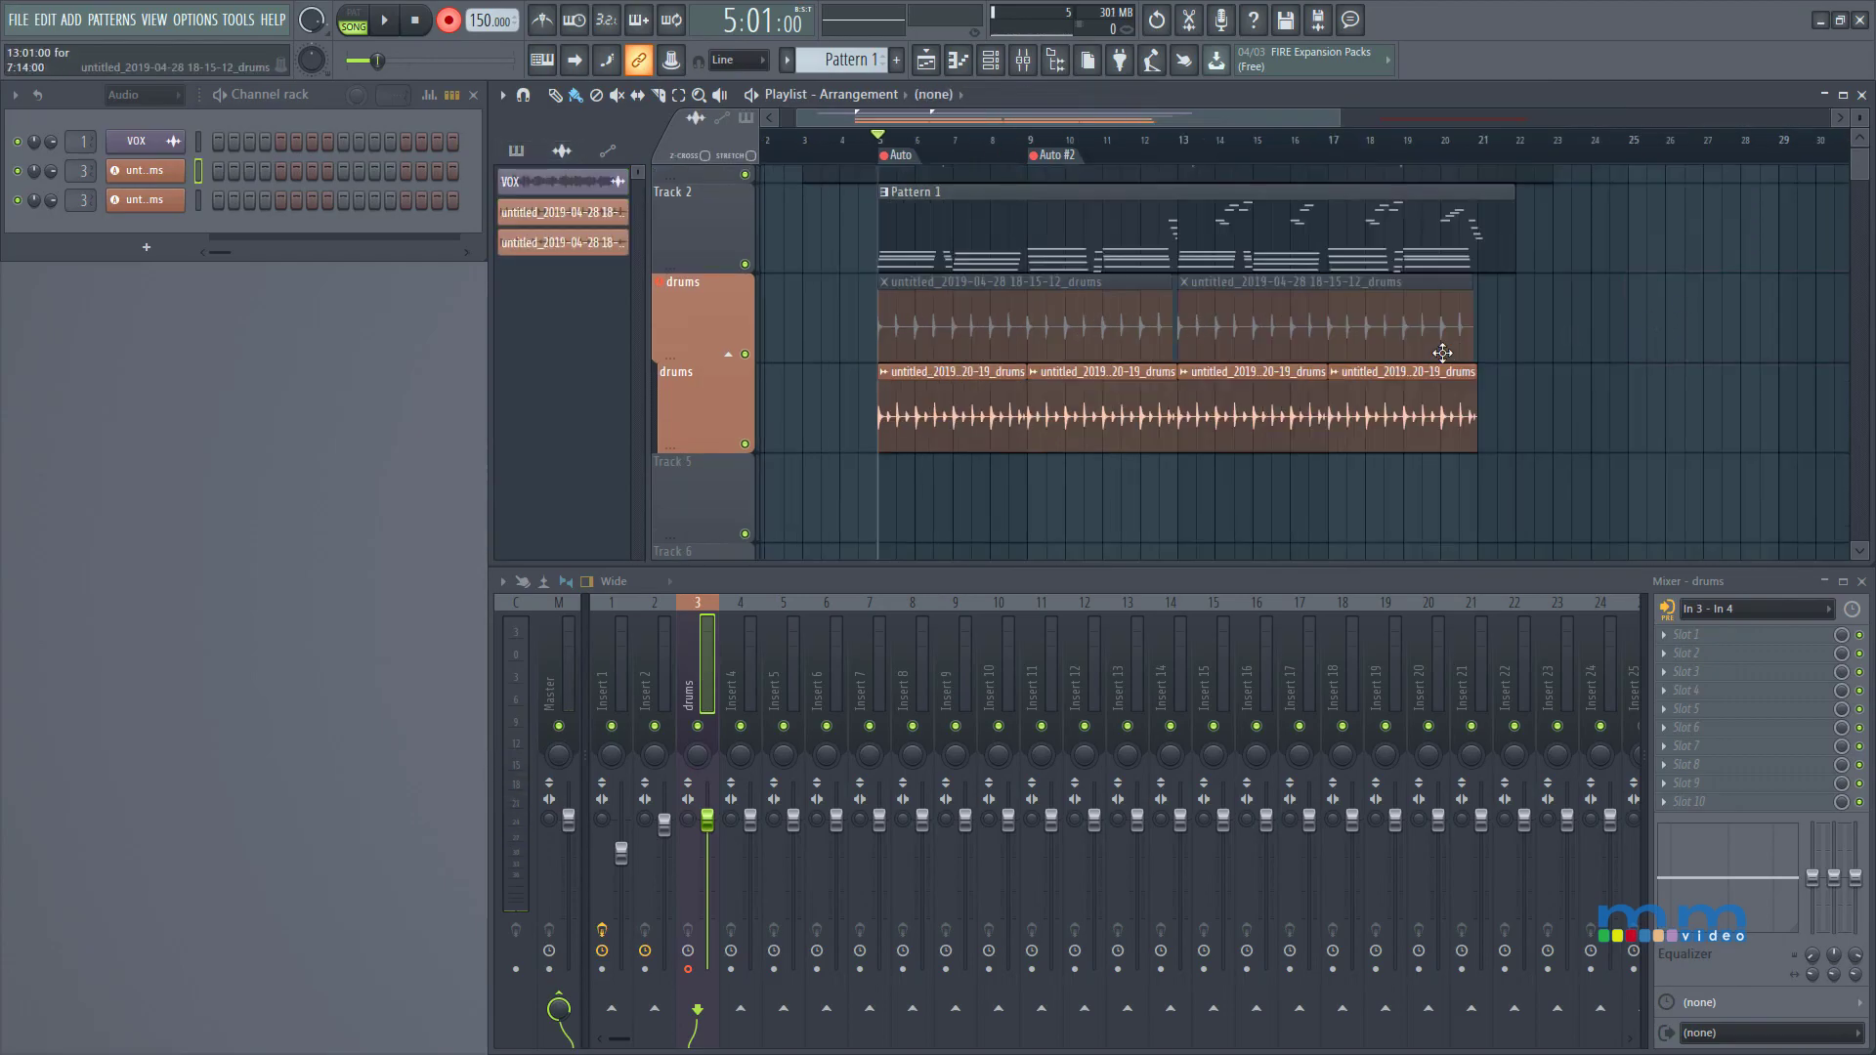
Maximize the playlist and move the first punch-in drums clip from bar 5 to bar 3 on the upper drums track.
key("r")
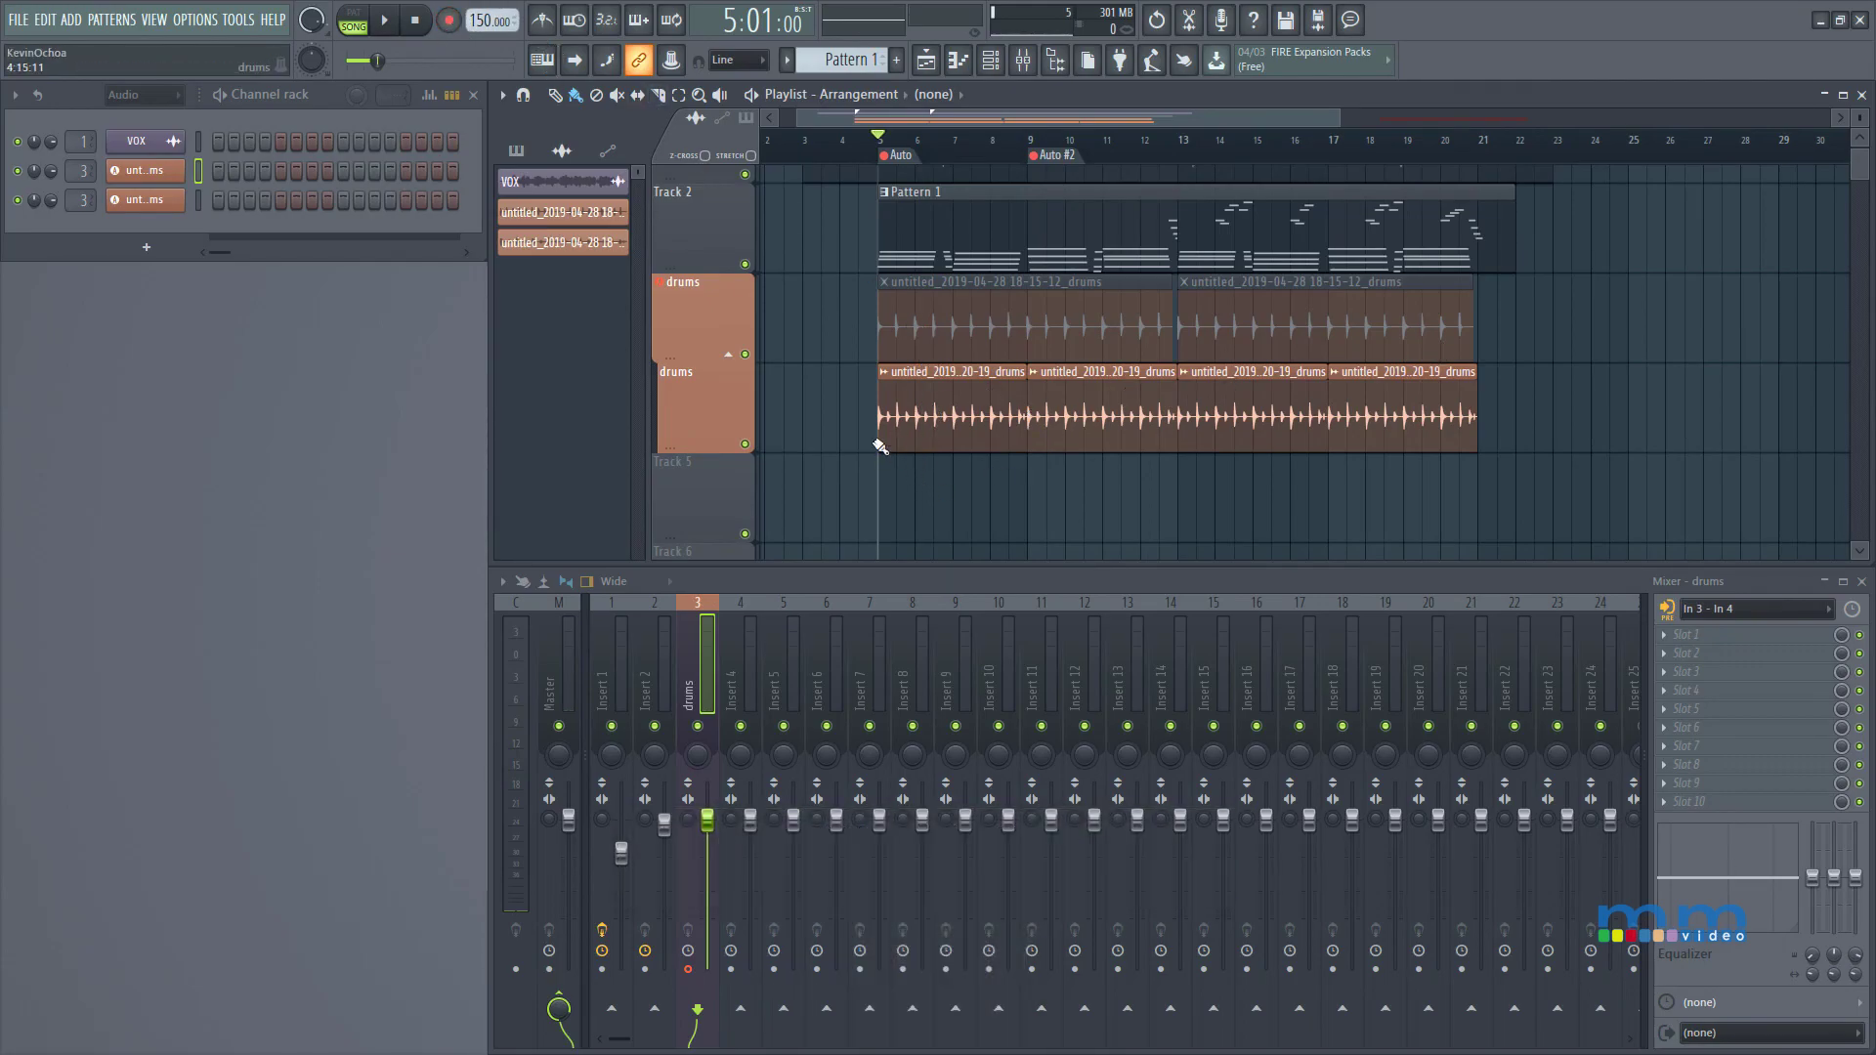
key("Return")
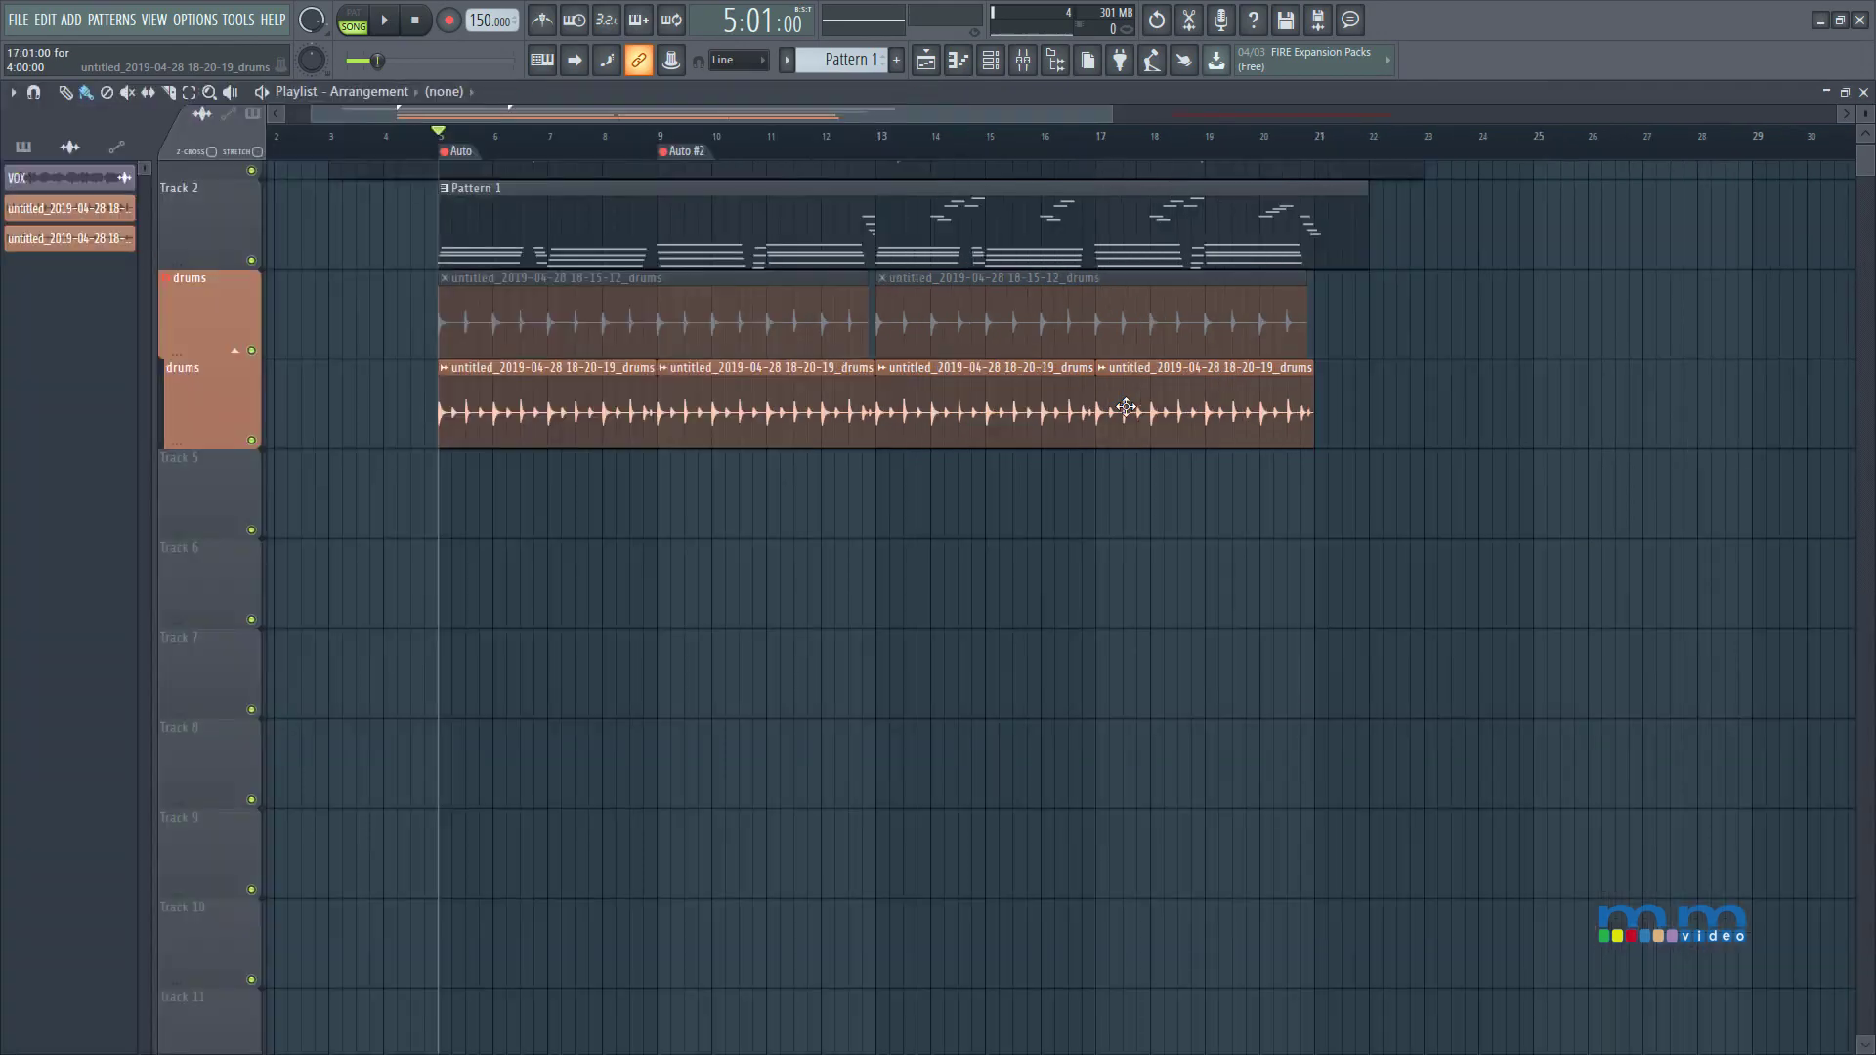
left_click_drag(391, 536, 875, 213)
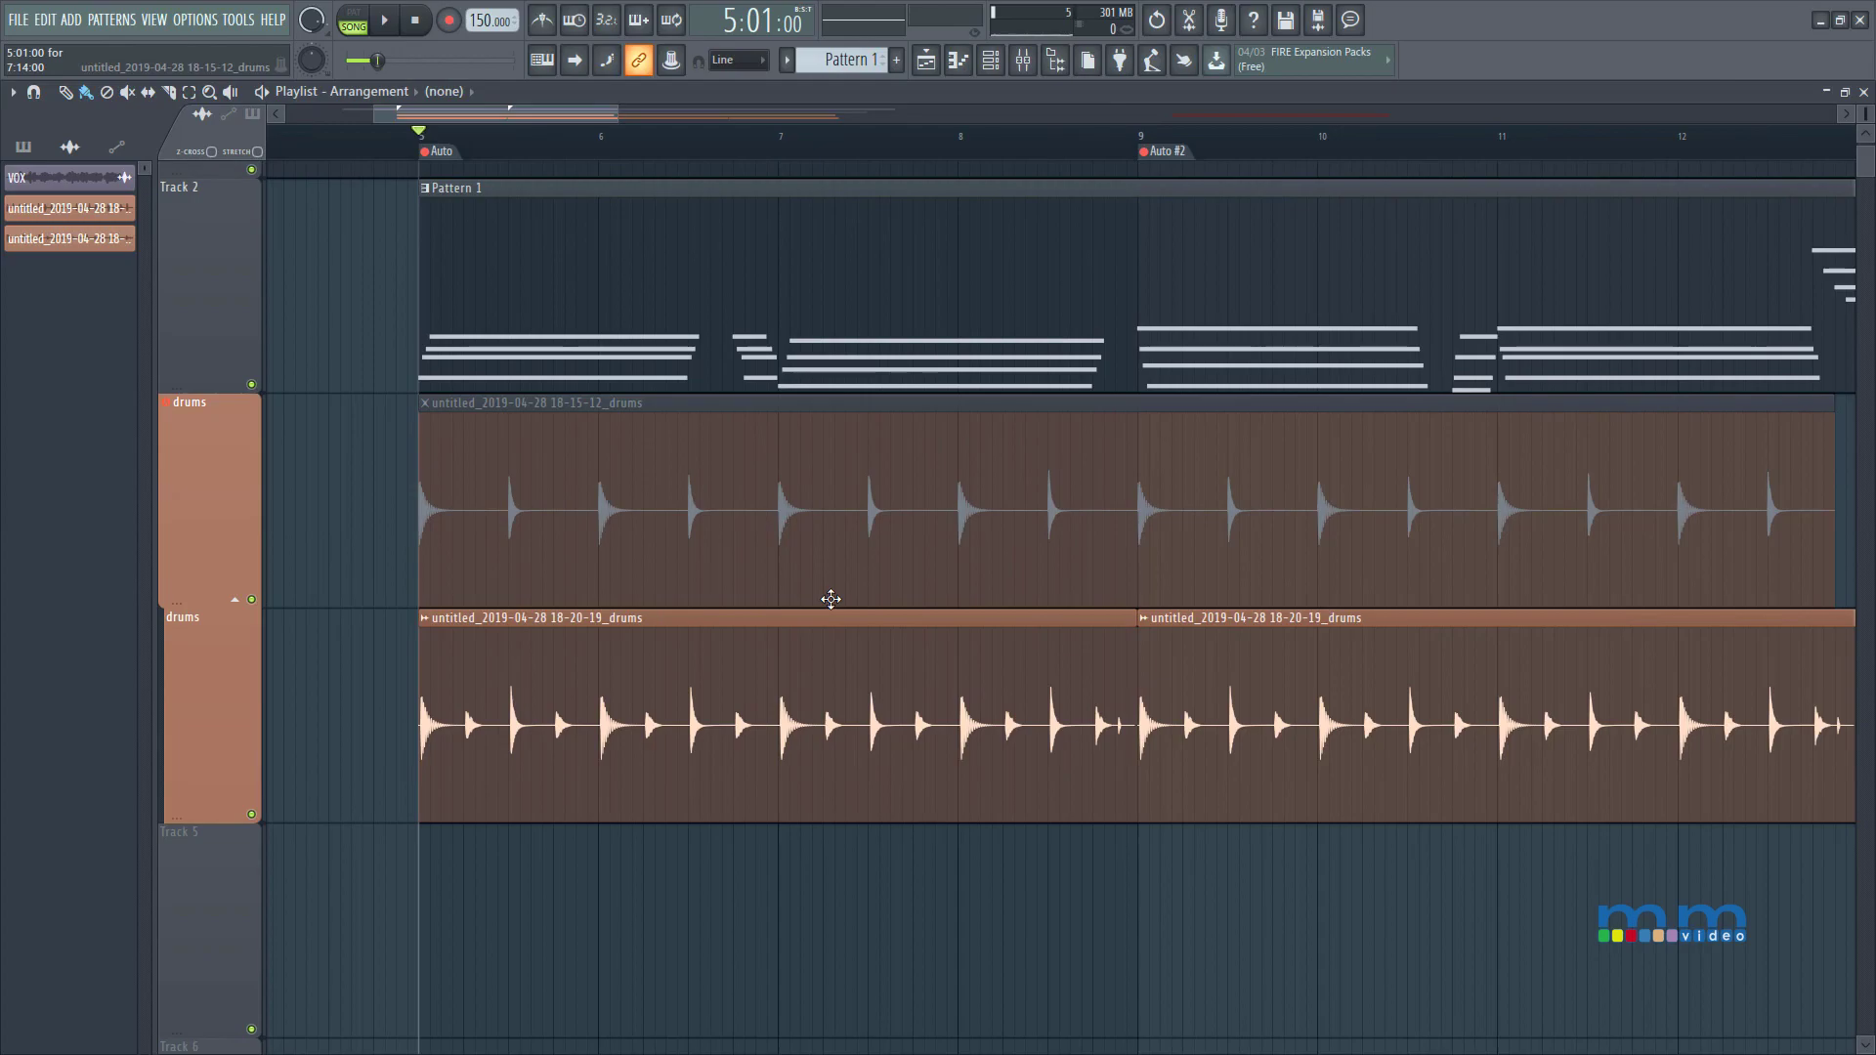
right_click(887, 635, "ctrl")
left_click_drag(342, 767, 735, 606)
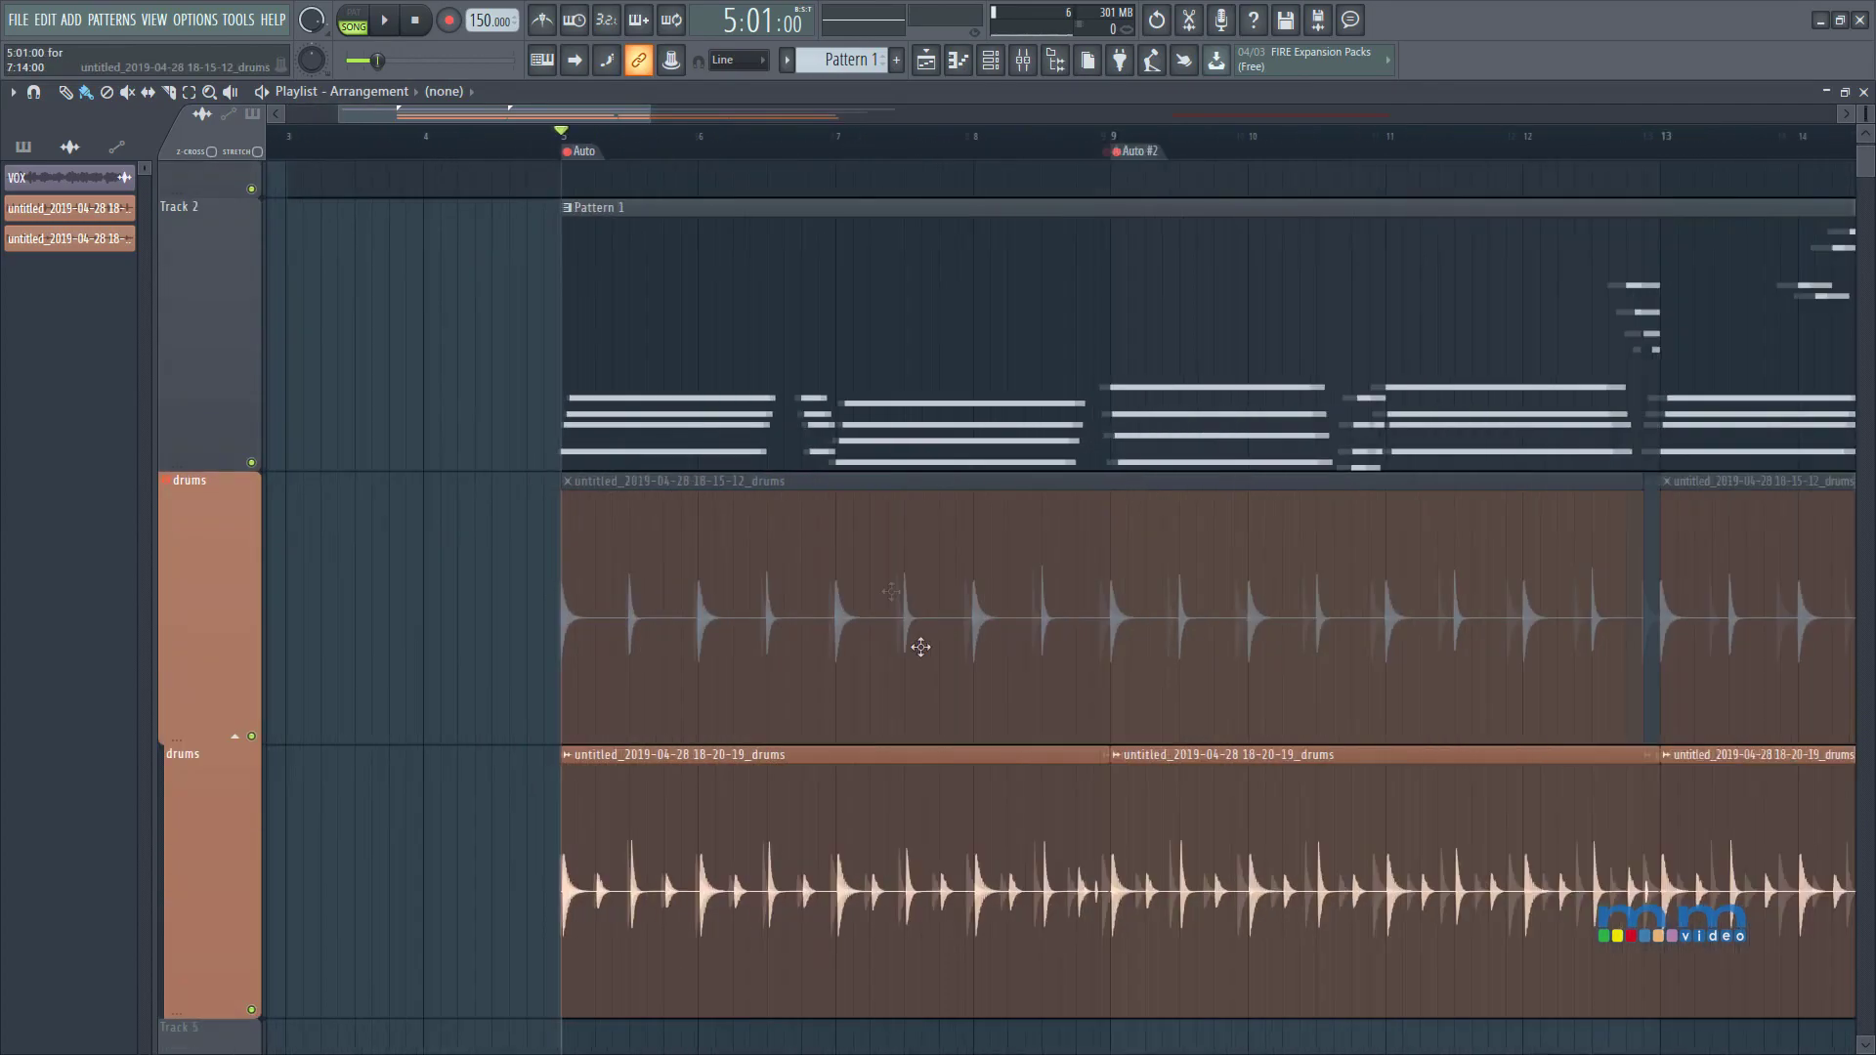
left_click_drag(975, 848, 703, 524)
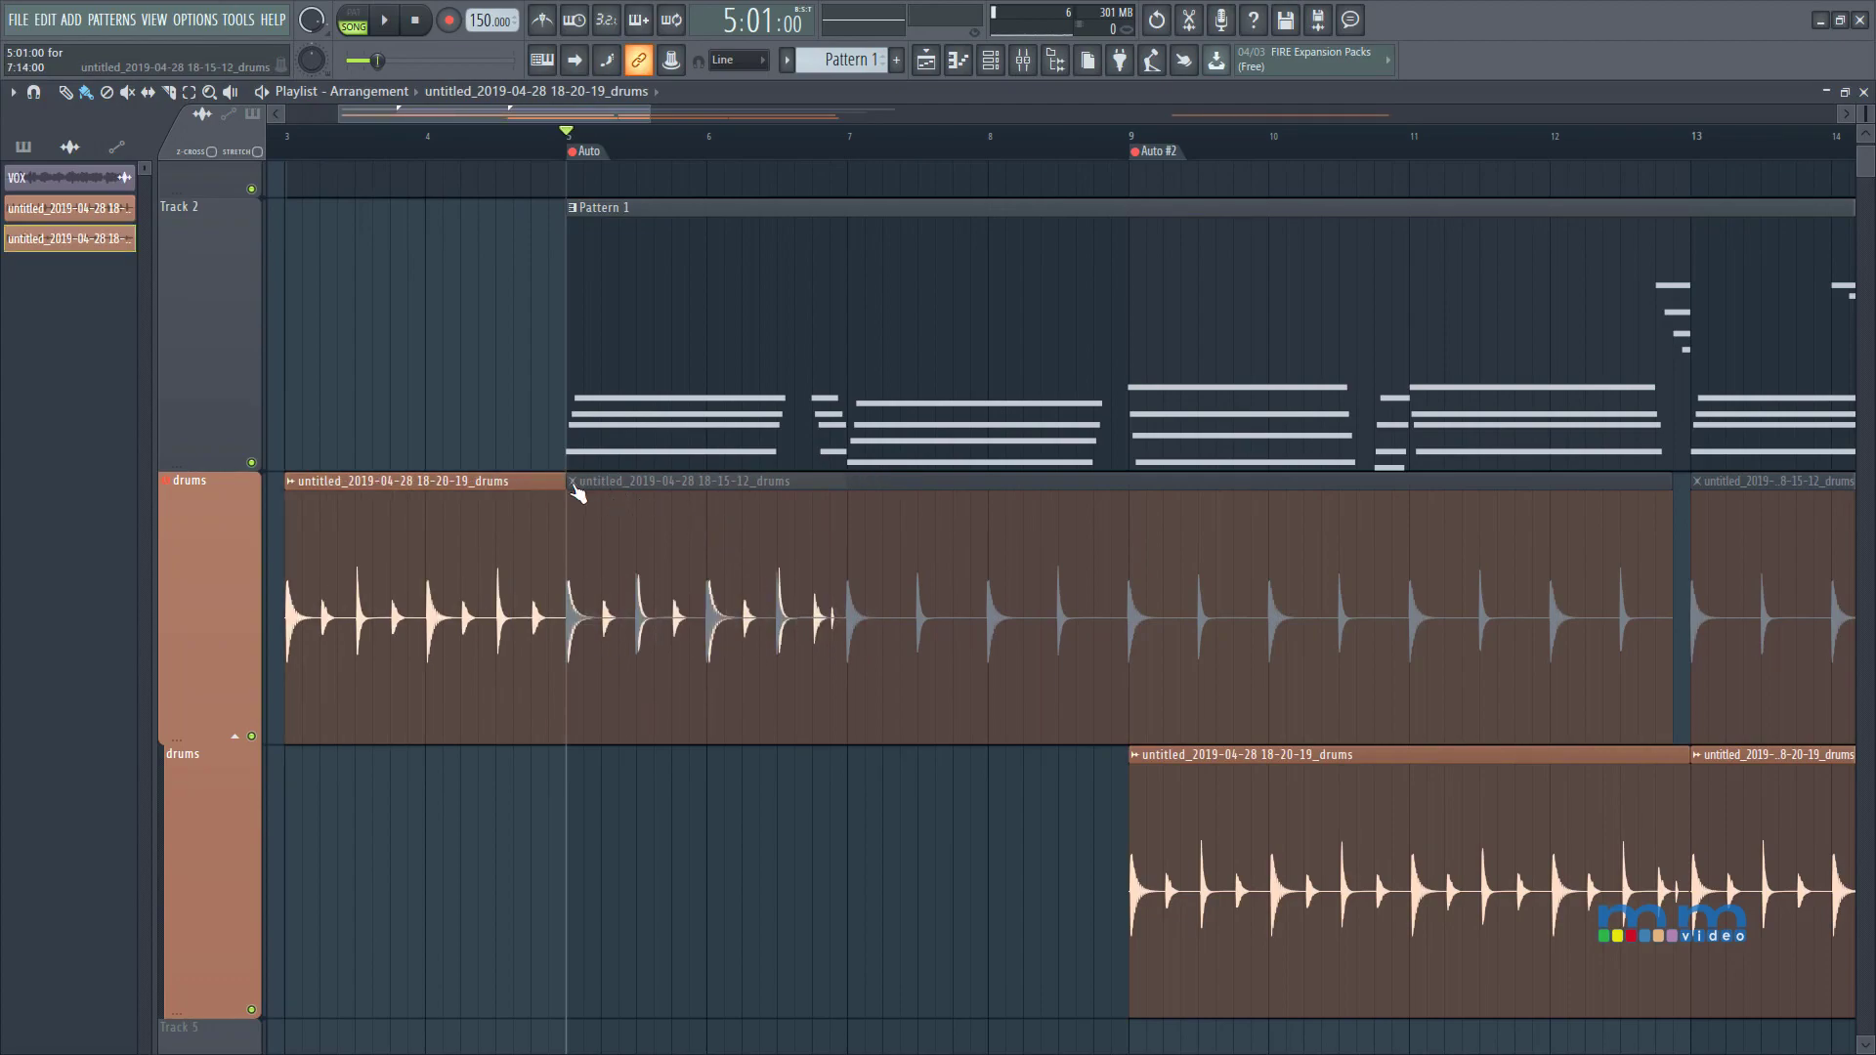
left_click(904, 607)
left_click(576, 483)
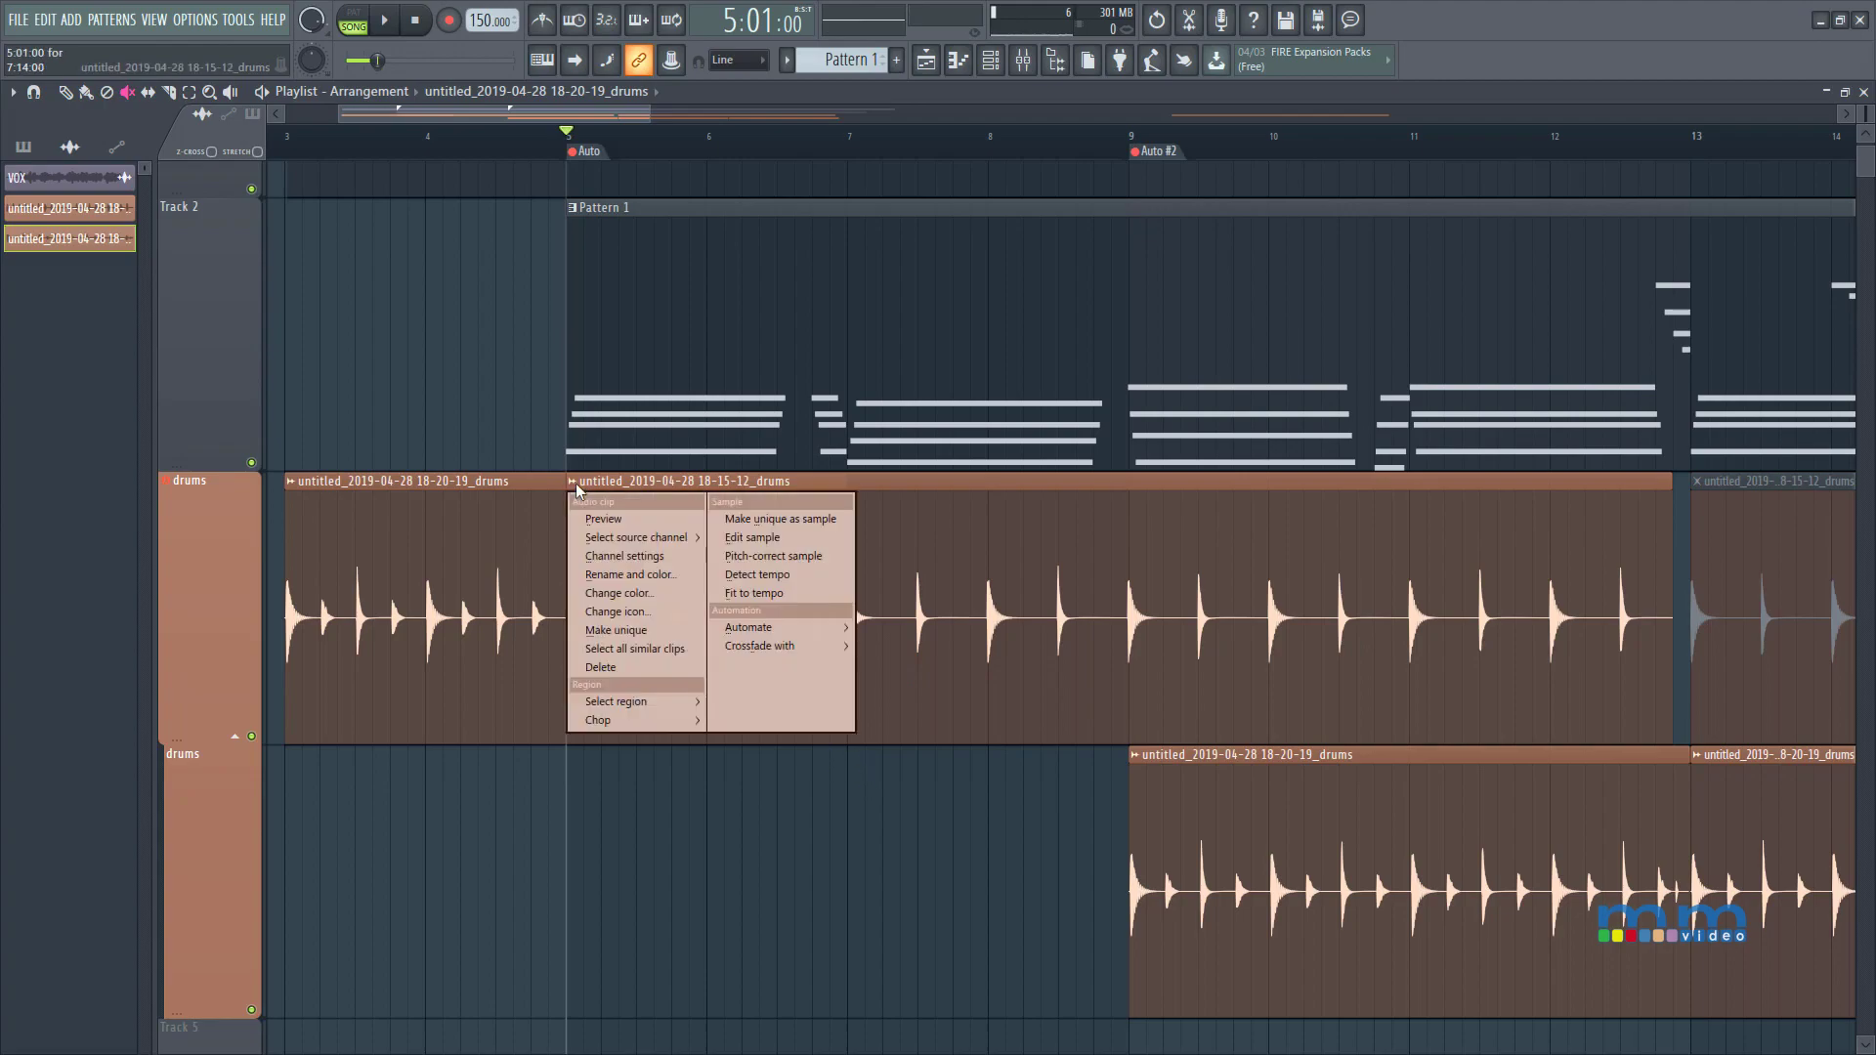
mouse_move(750, 643)
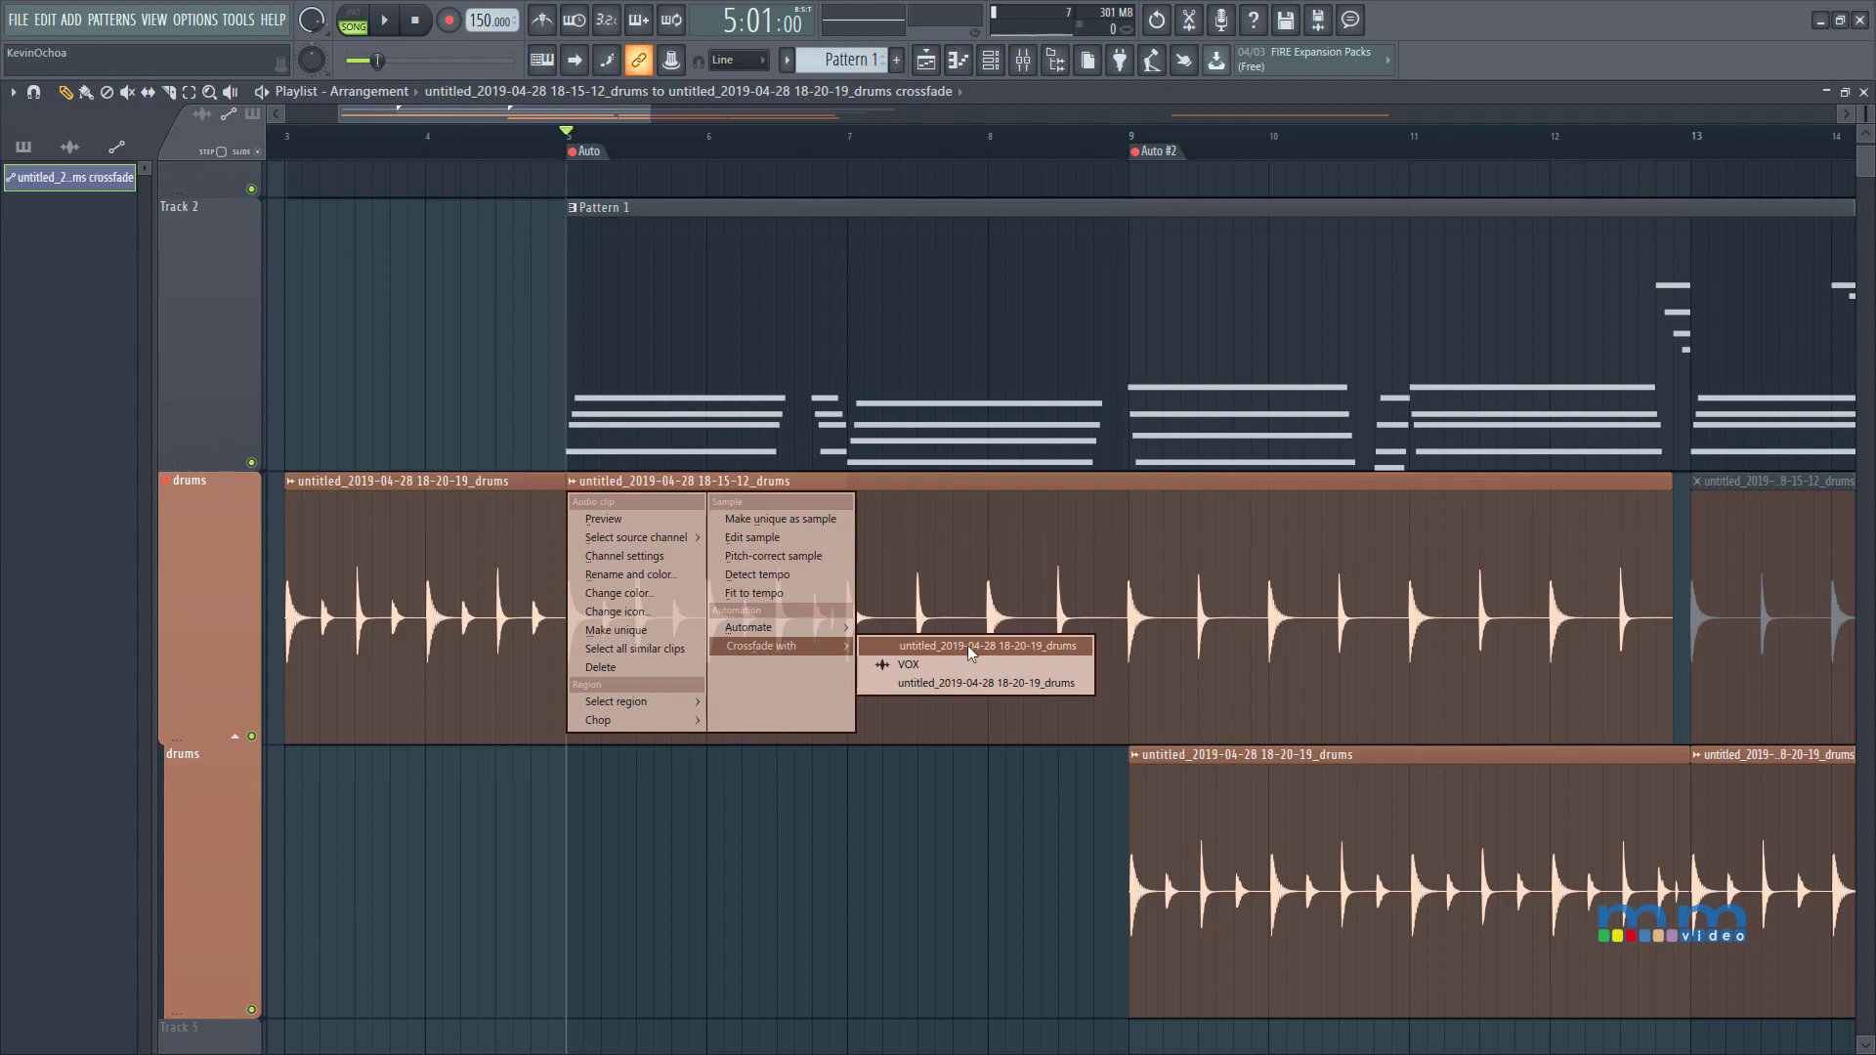
left_click(967, 645)
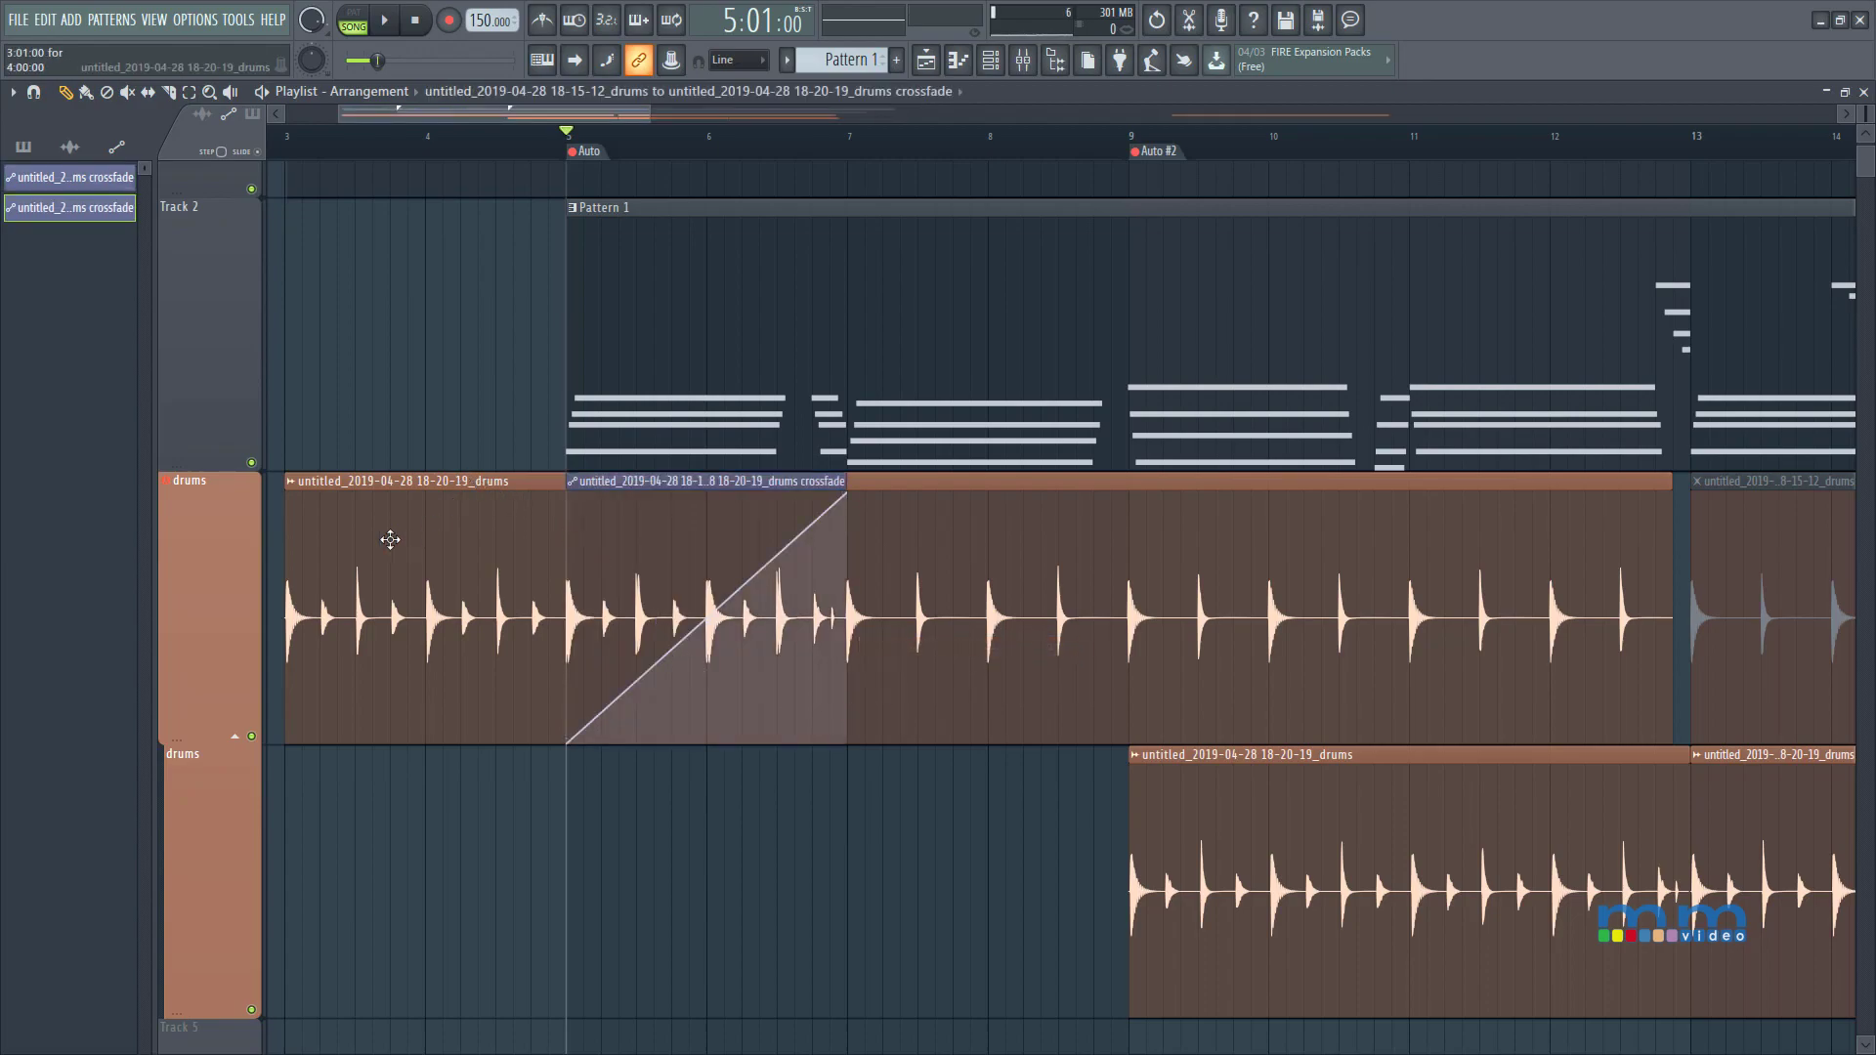
Mute the Pattern 1 clip and play the drums crossfade from bar 3.
left_click(285, 142)
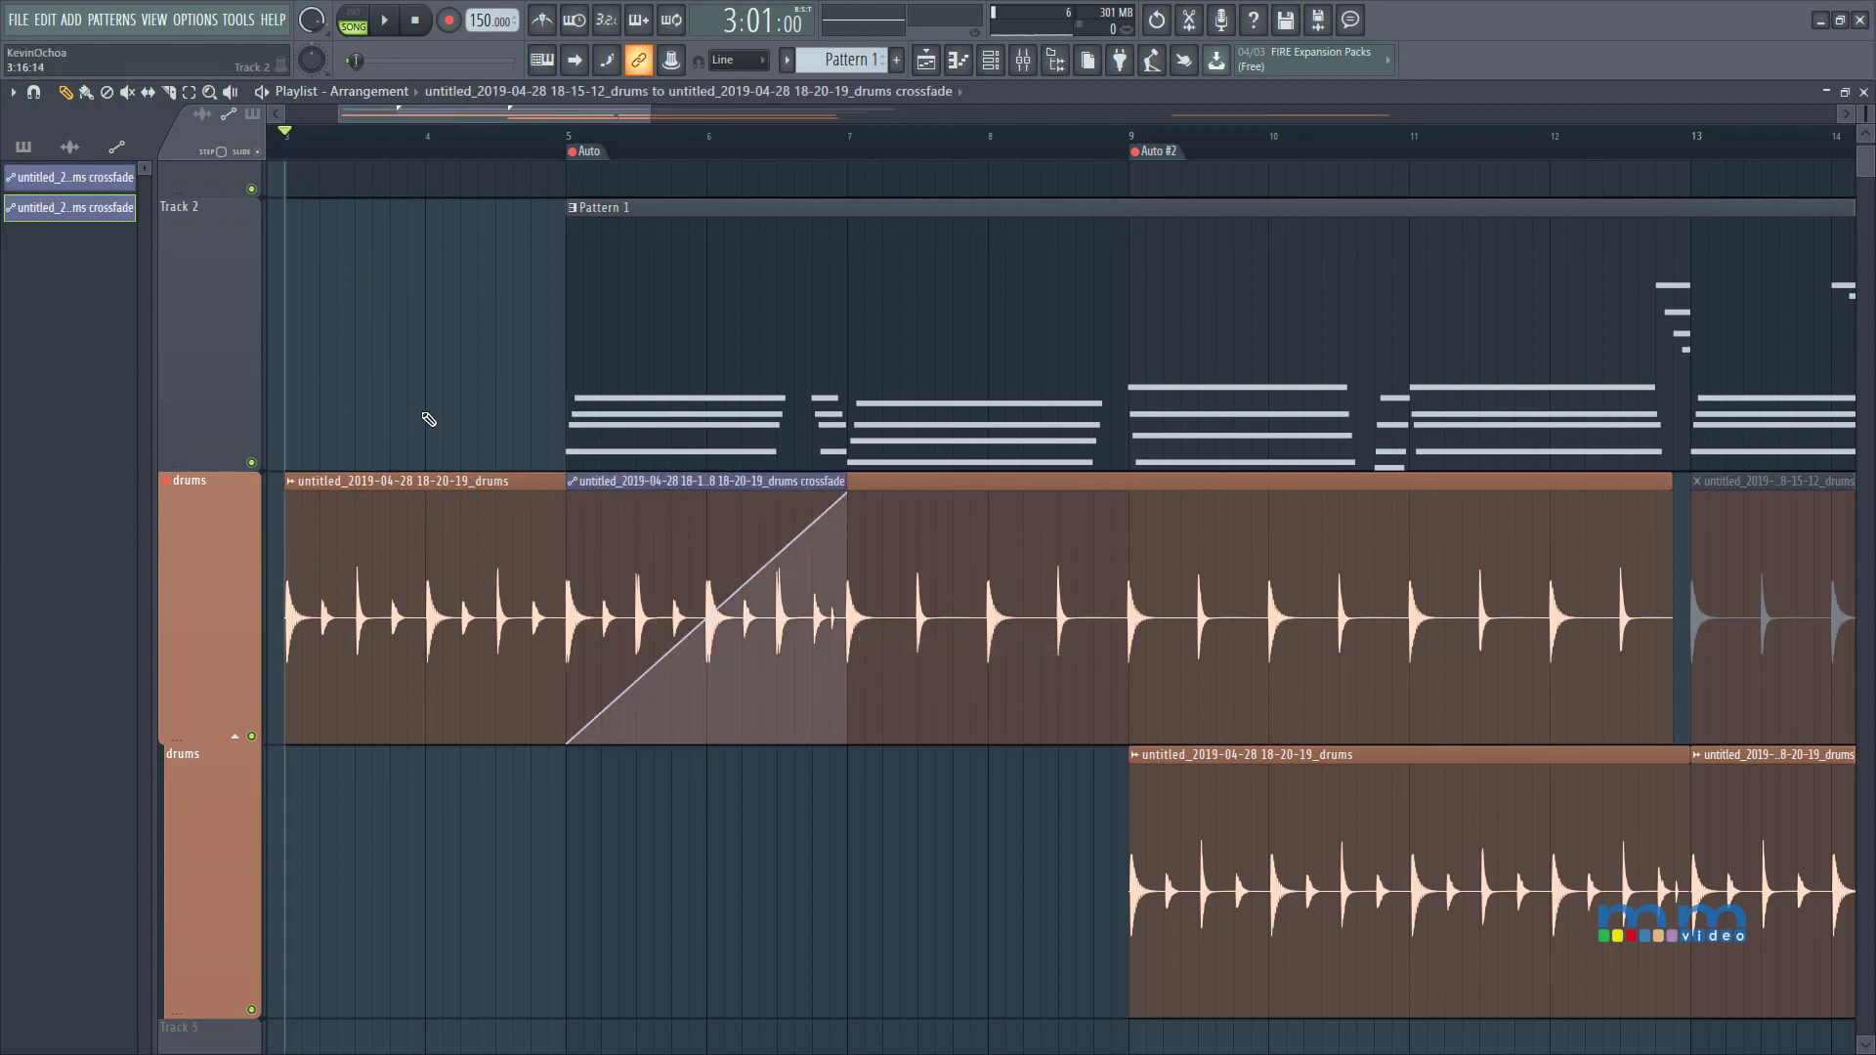
key("t")
left_click(1382, 407)
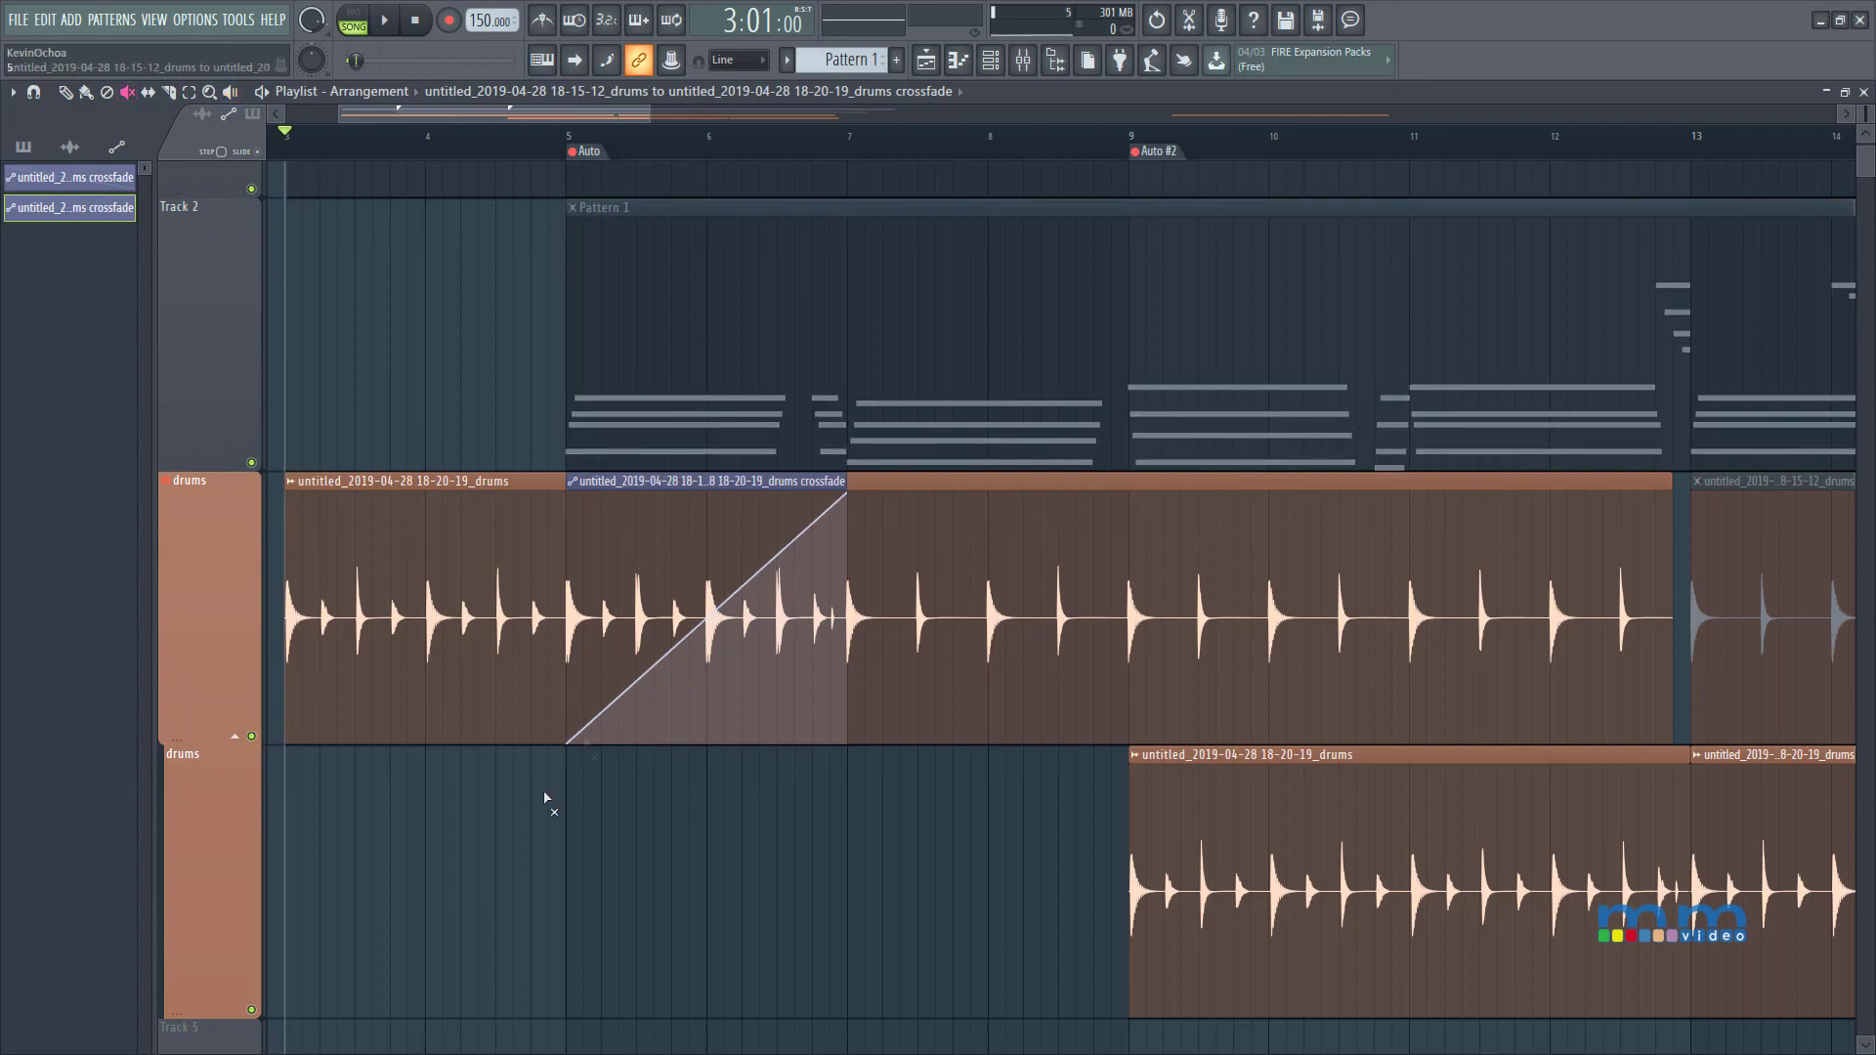
key("space")
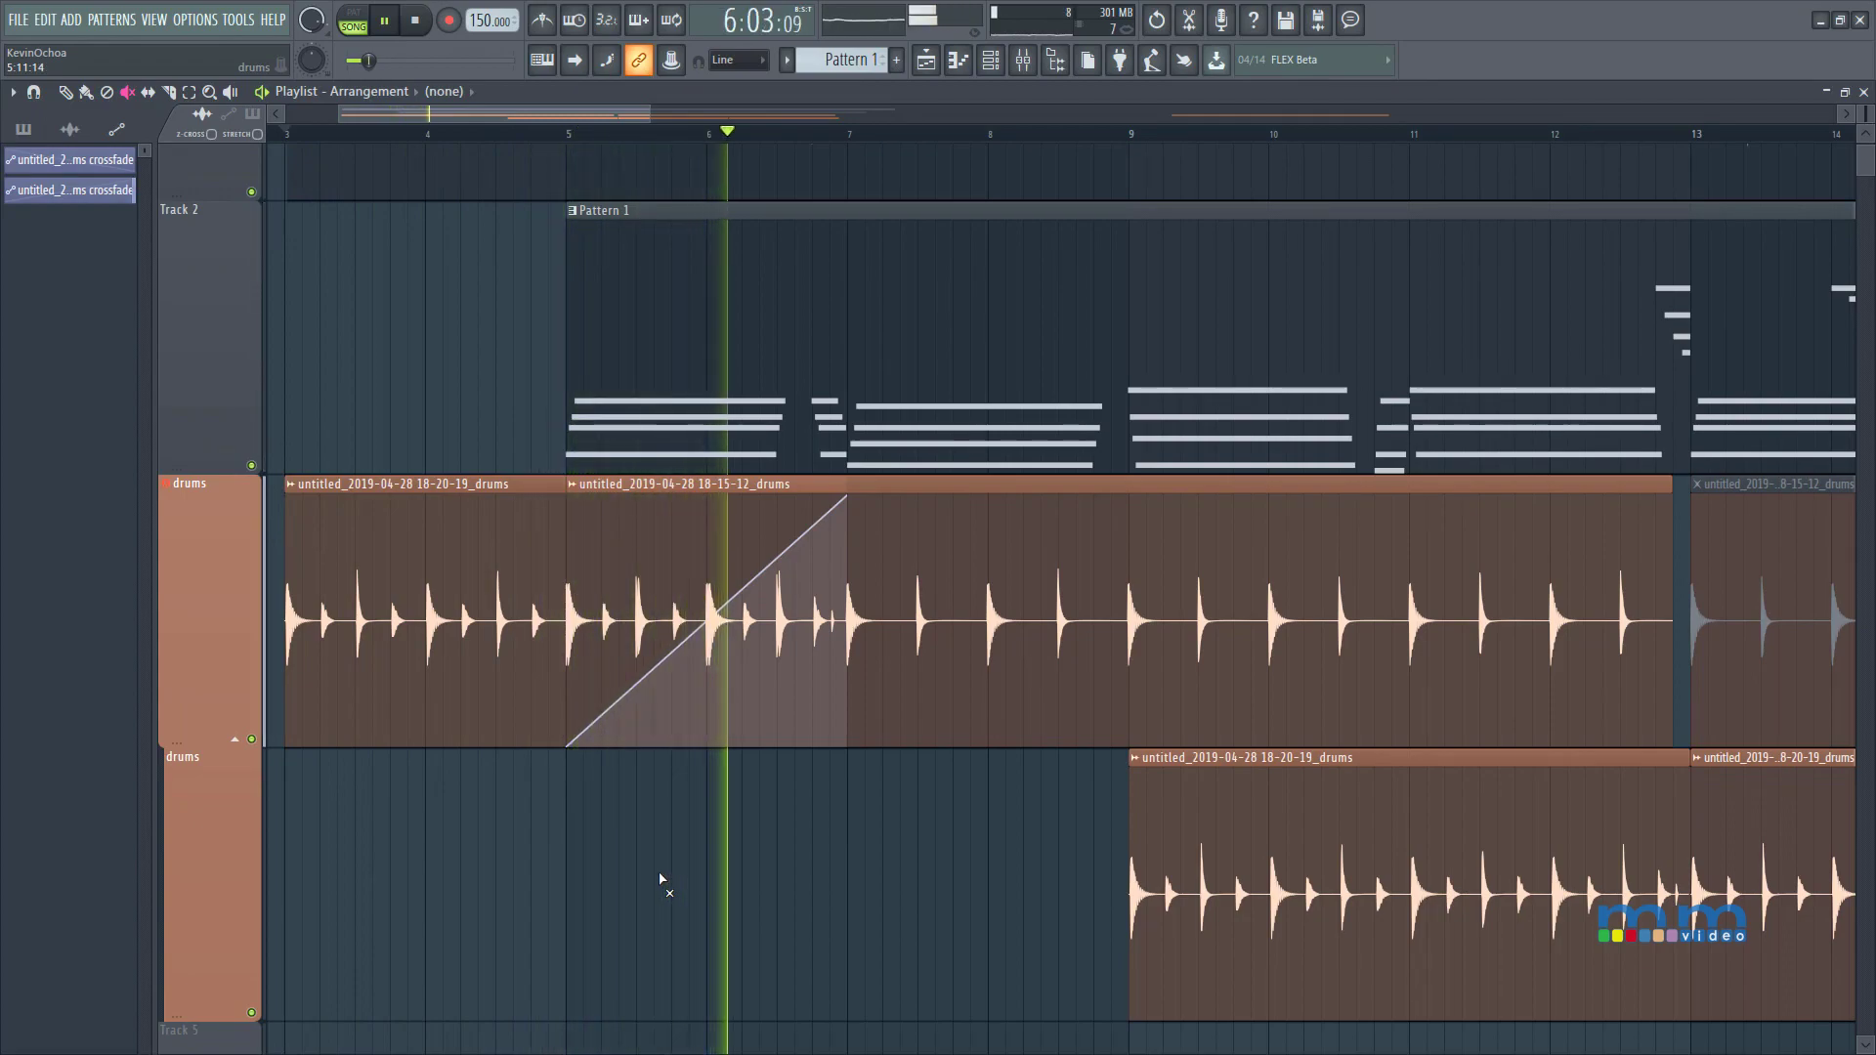
key("space")
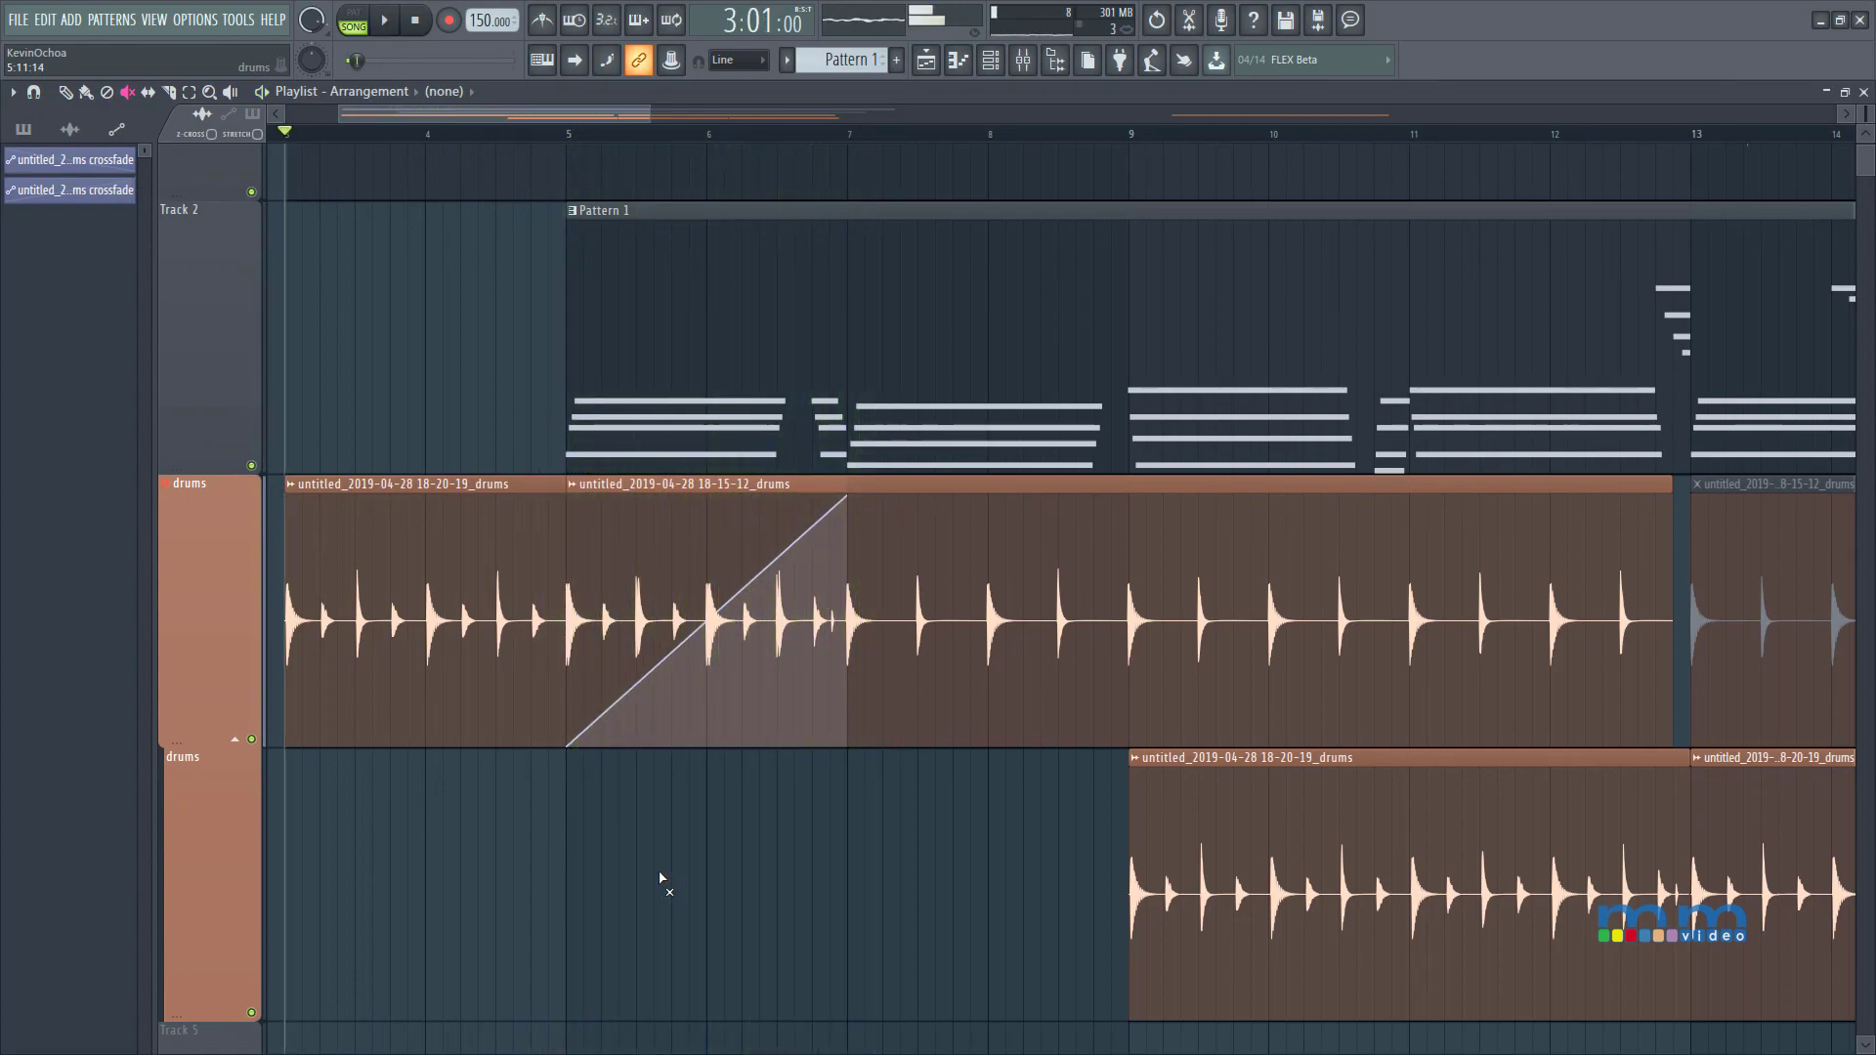
Slip the audio inside the bar 3 drums clip earlier so its first hit lands on the clip's start.
left_click_drag(297, 626, 391, 596)
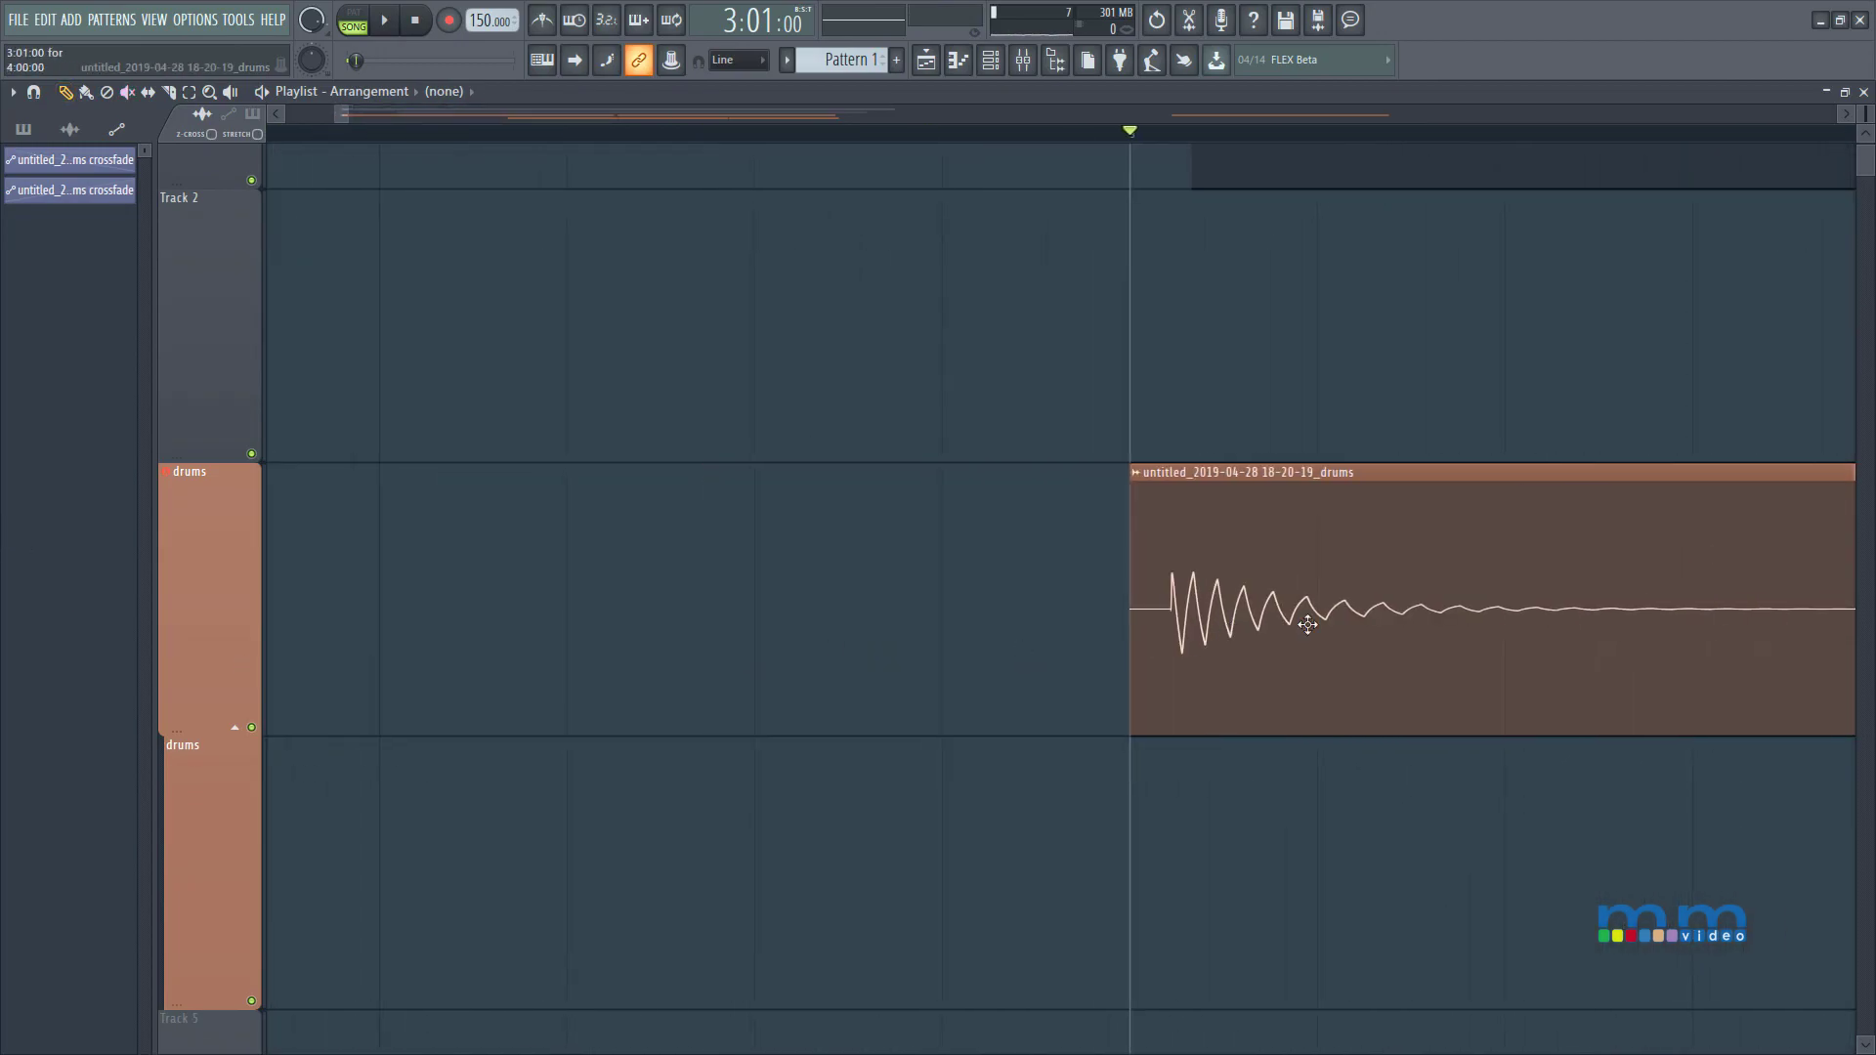
left_click_drag(1310, 602, 1274, 595)
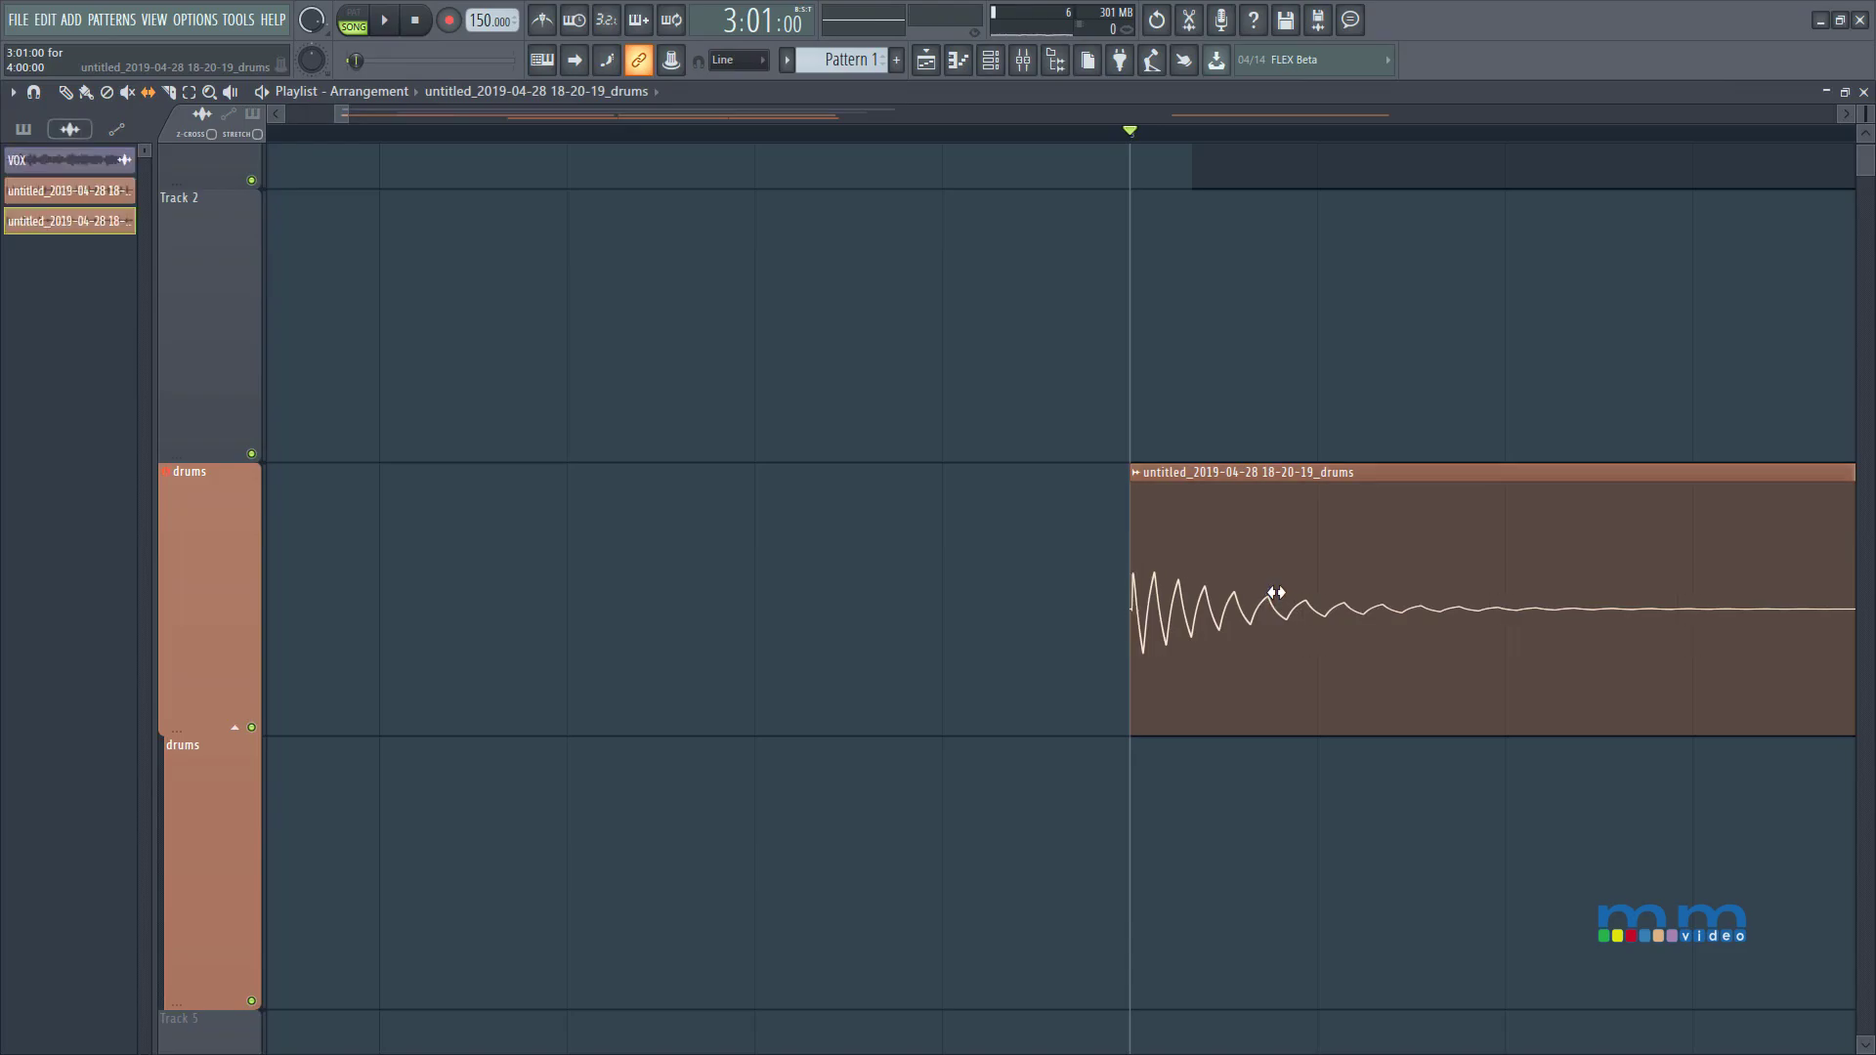
right_click(1275, 595, "ctrl")
Play back the aligned drums from bar 3 and the crossfade from bar 5.
key("space")
left_click_drag(335, 758, 682, 577)
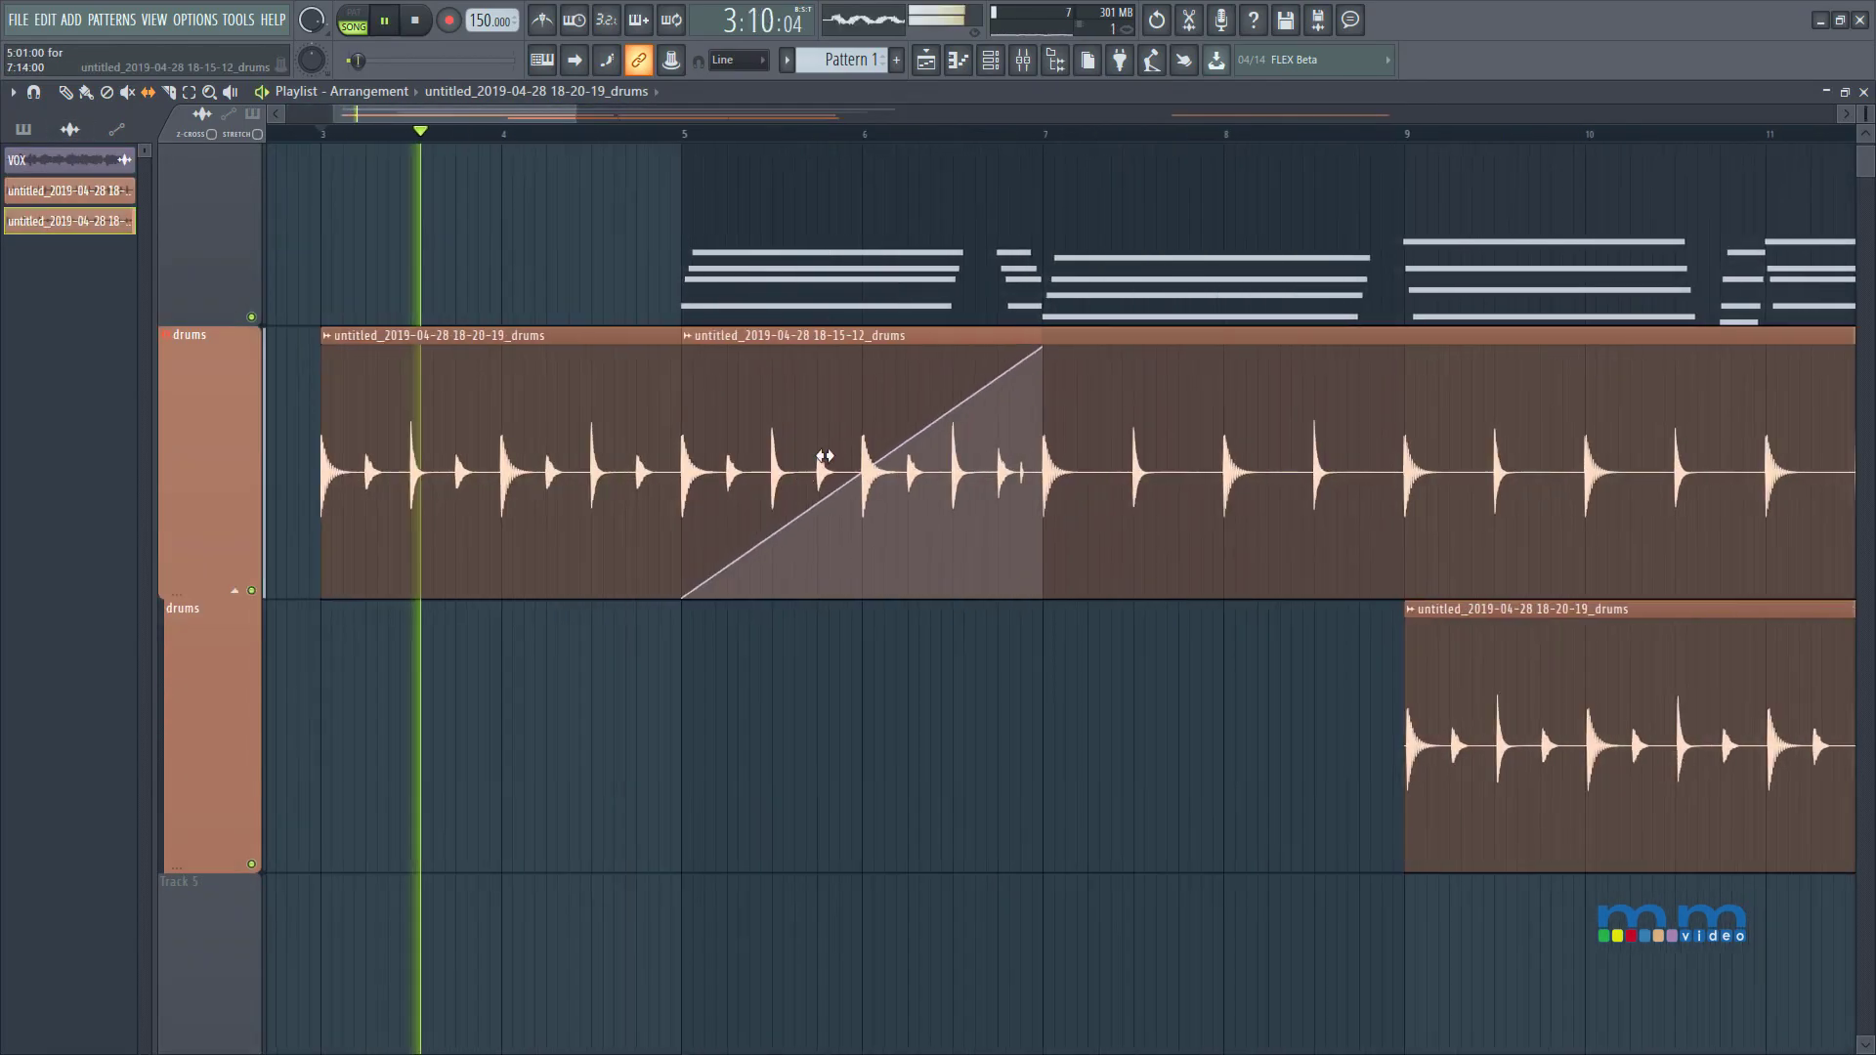
key("space")
left_click(688, 135)
key("space")
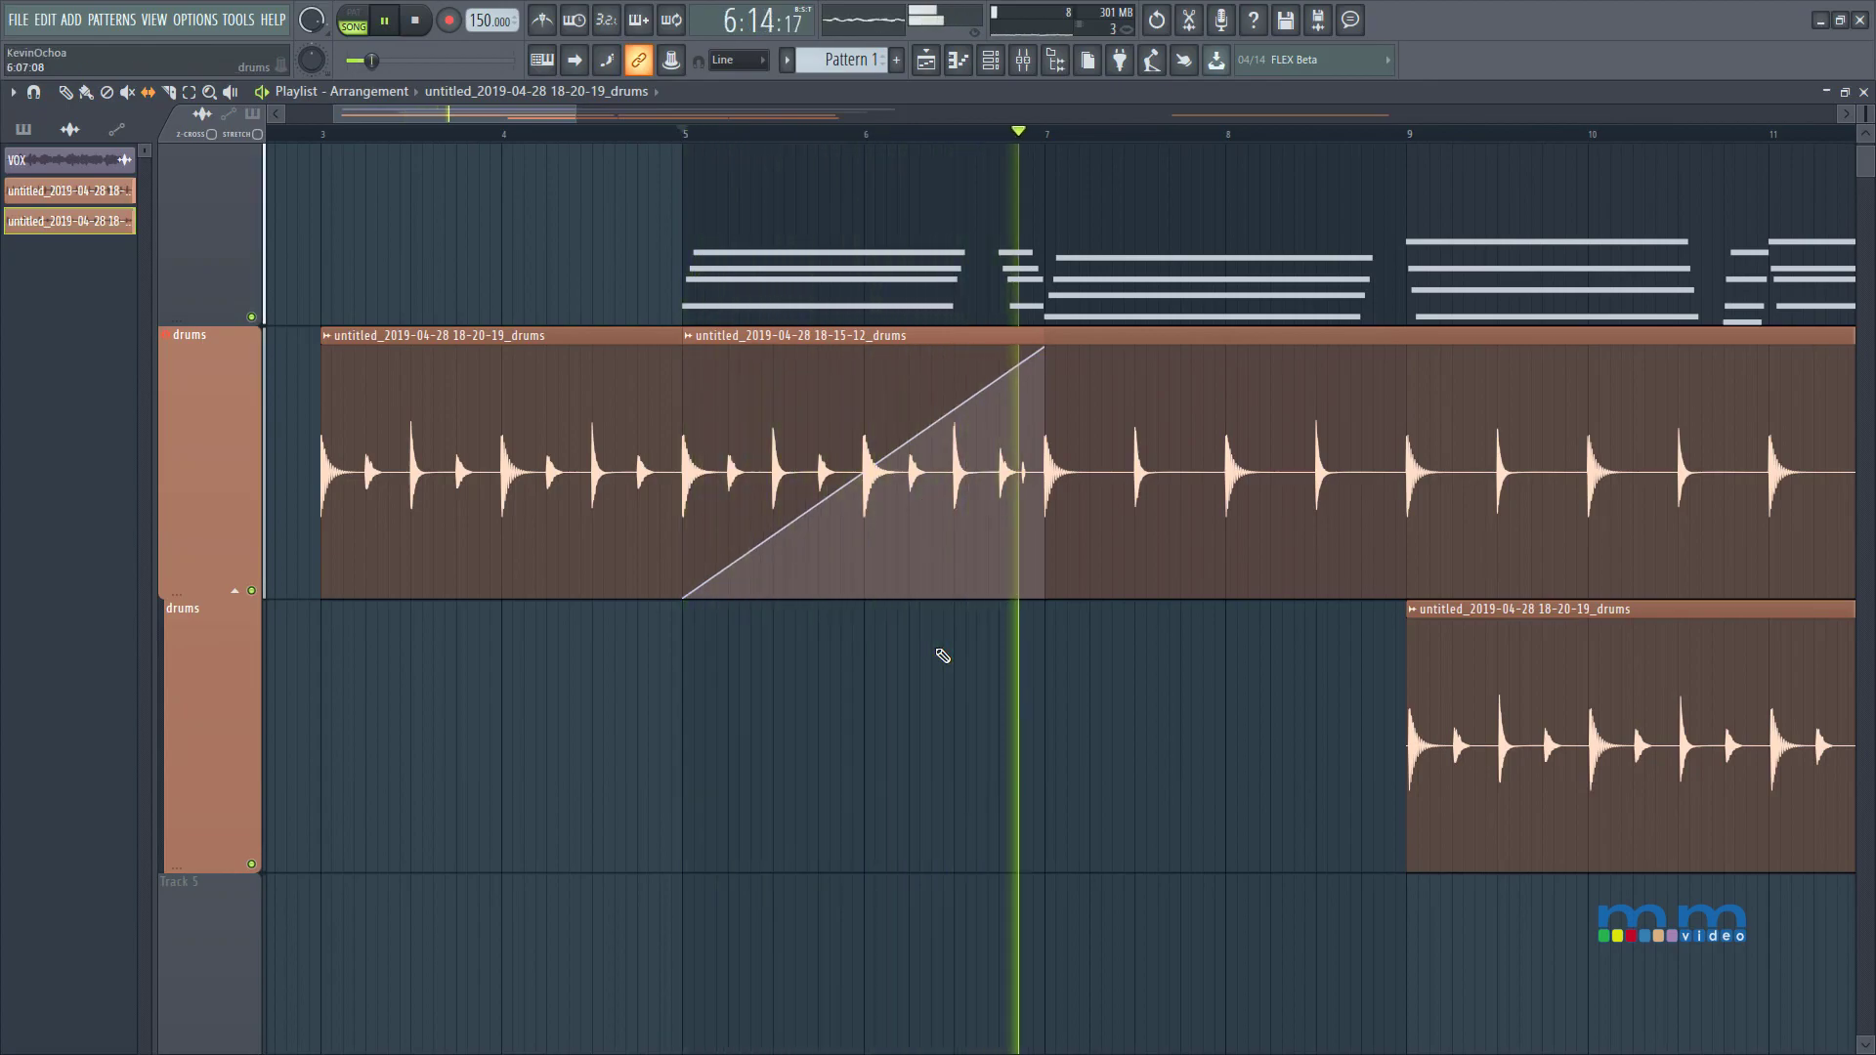
key("space")
left_click_drag(593, 560, 1307, 444)
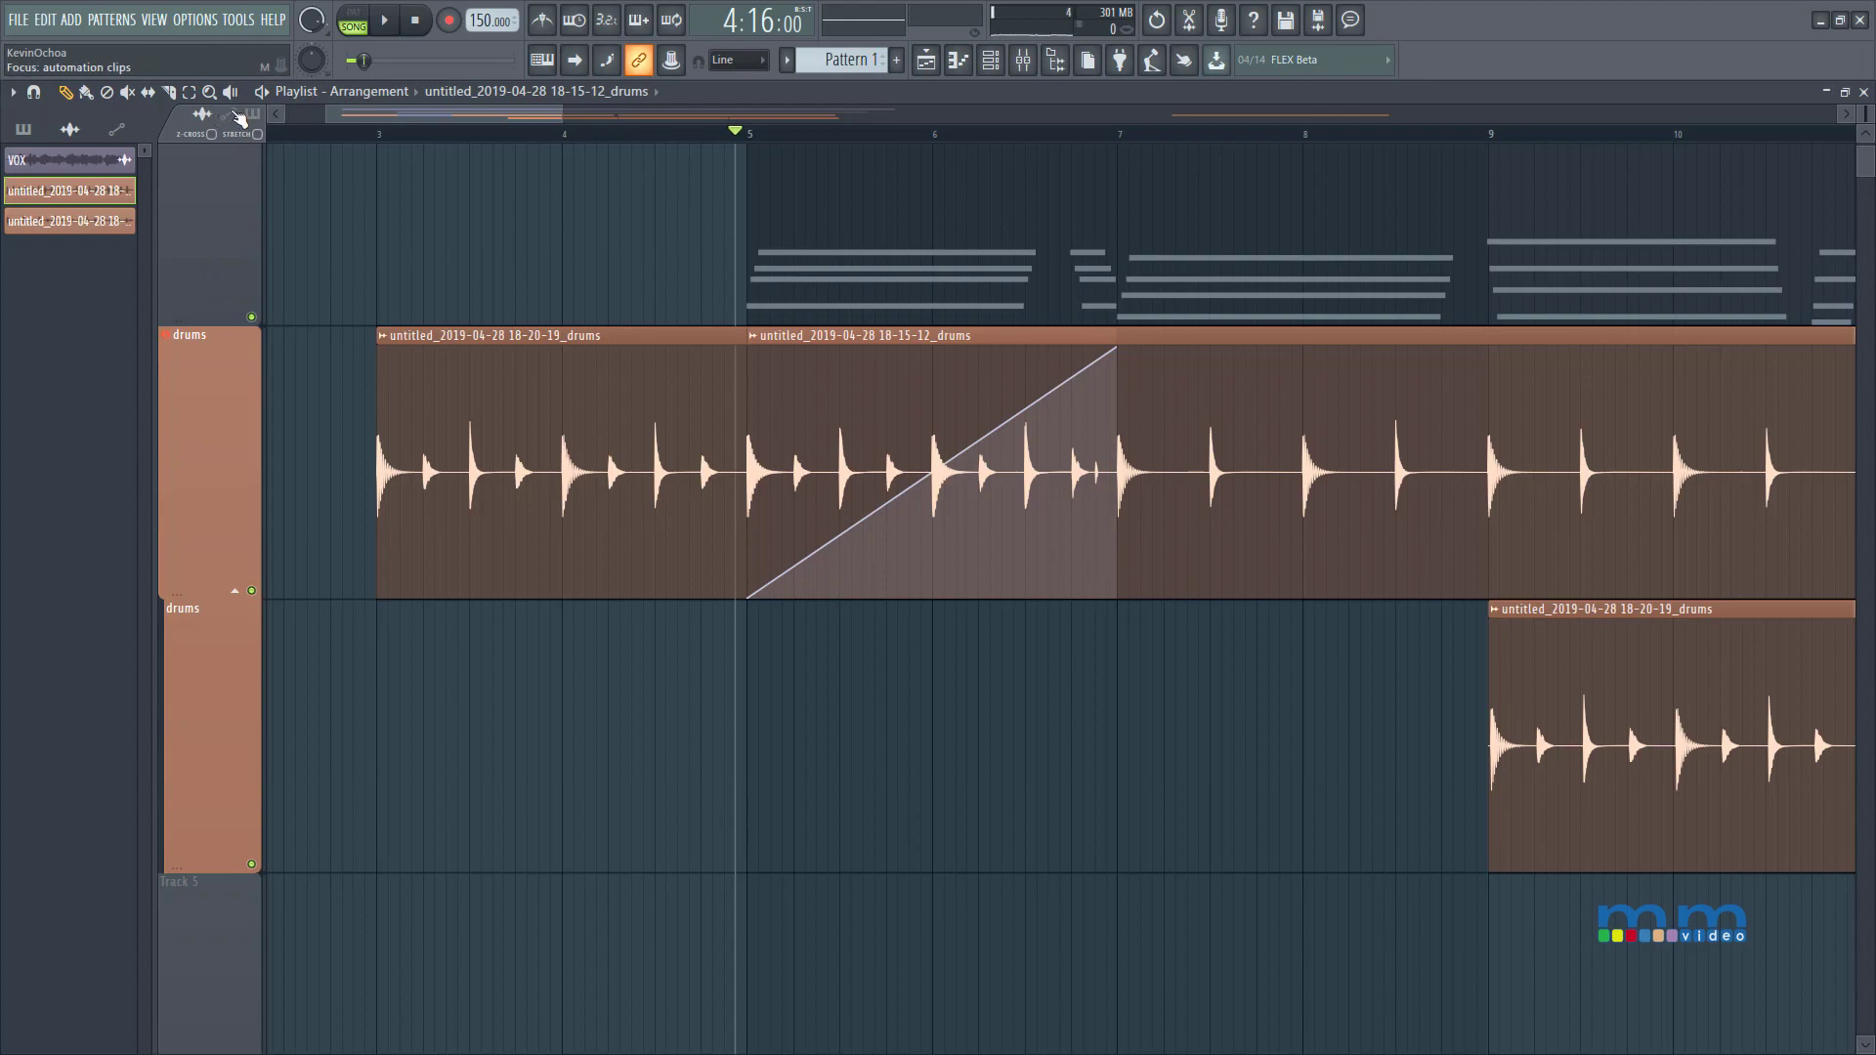
Bring automation clips into focus and add points to the crossfade curve, with a peak just before bar 6 and a dip just after it.
left_click(237, 118)
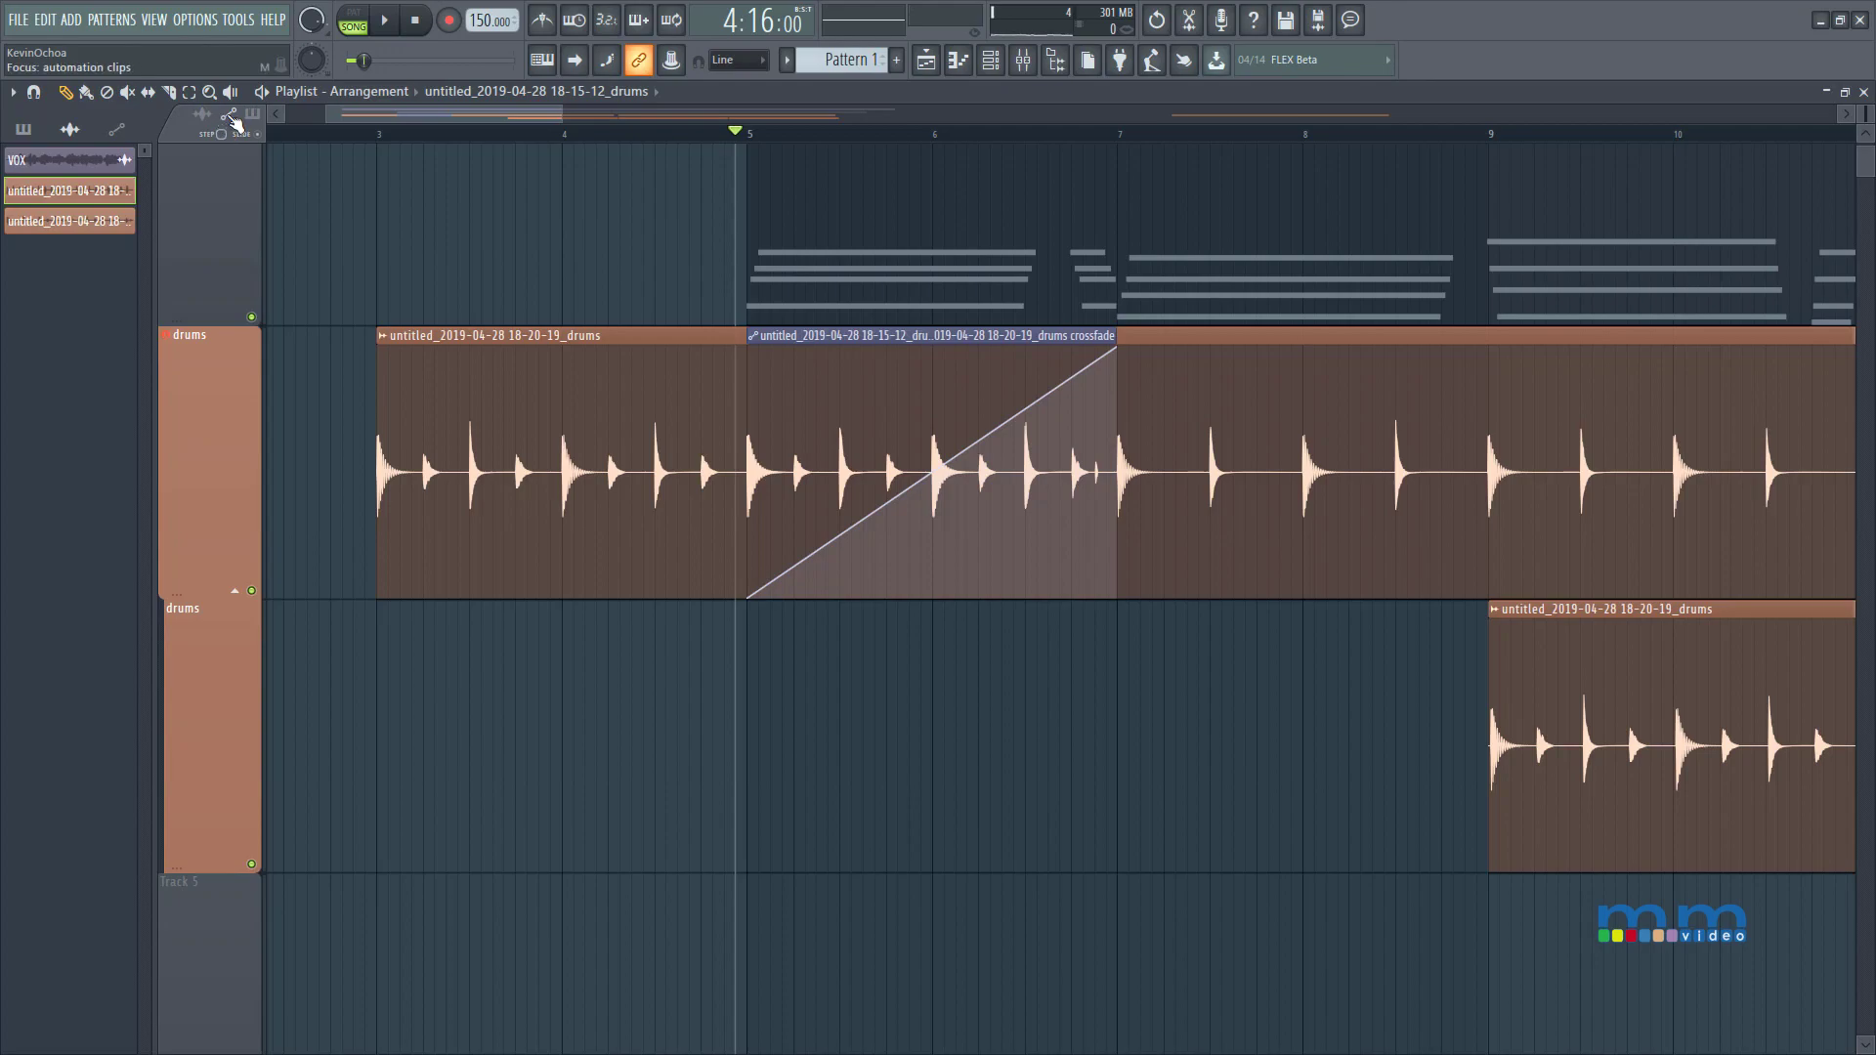
left_click(256, 115)
left_click_drag(932, 472, 1002, 527)
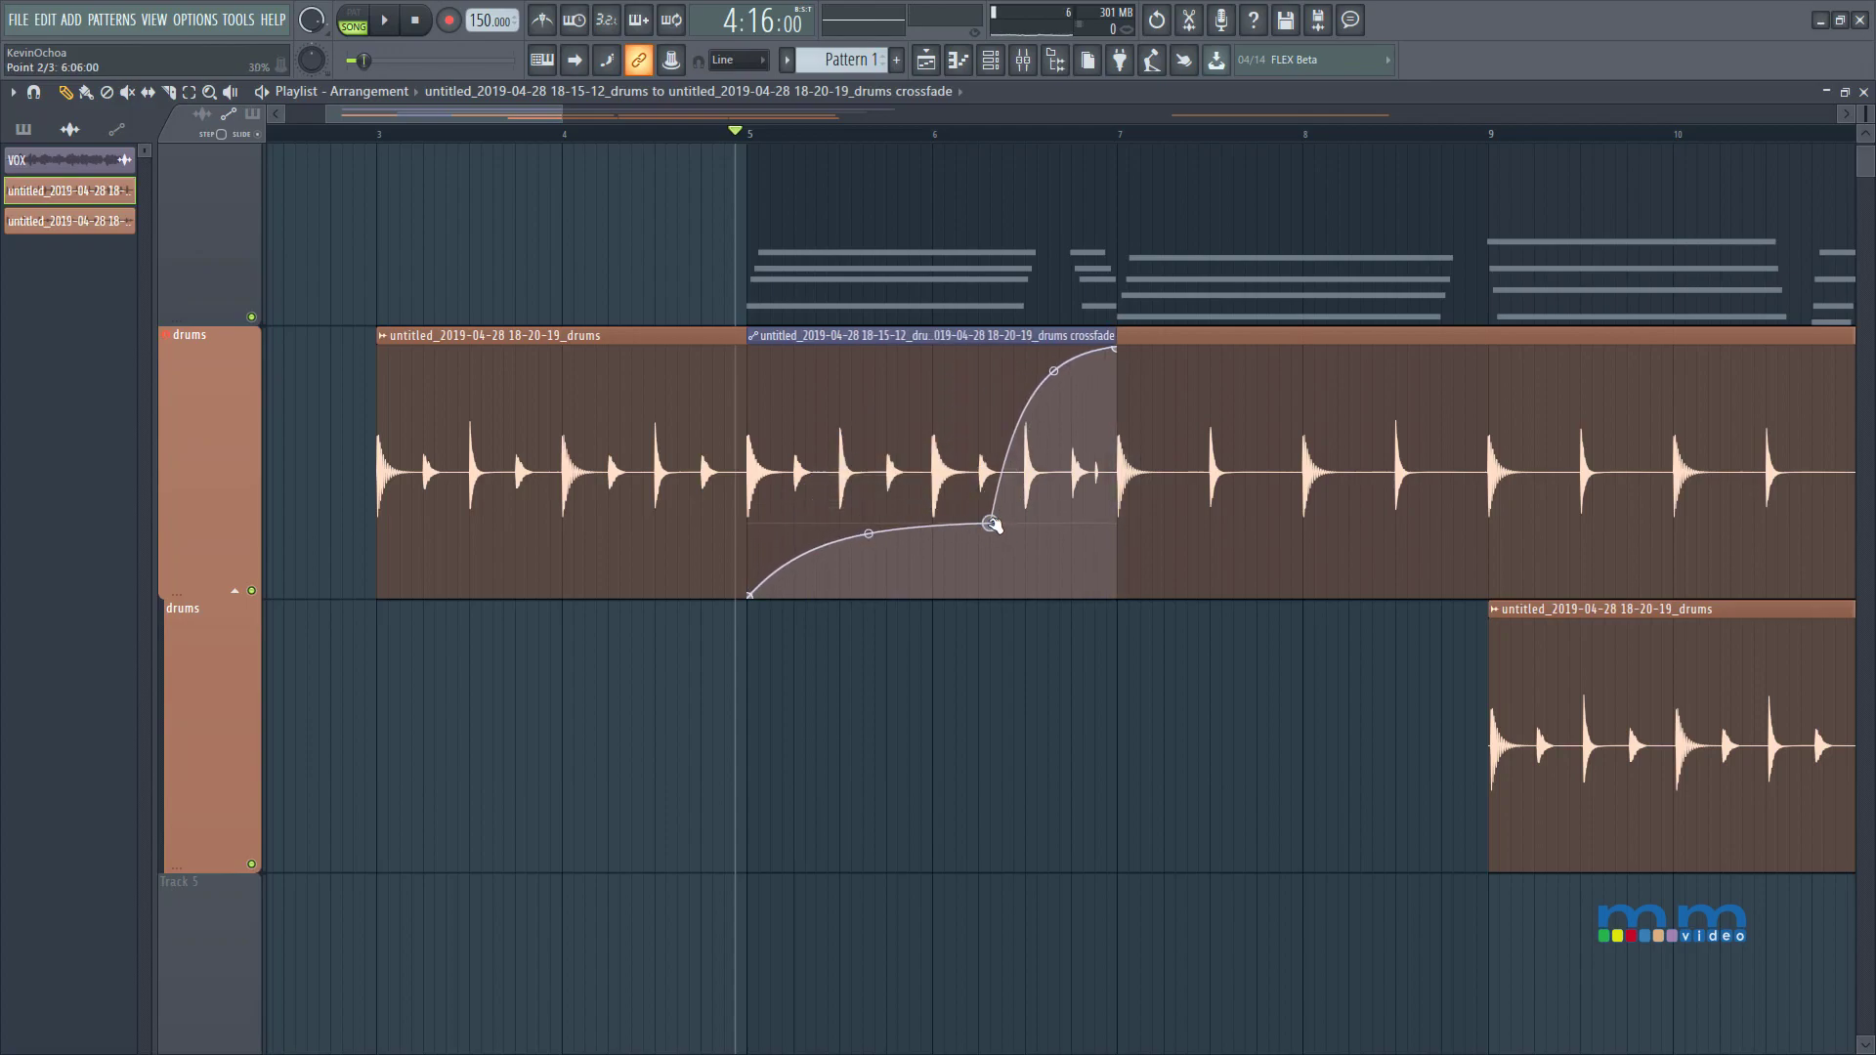
right_click(914, 396)
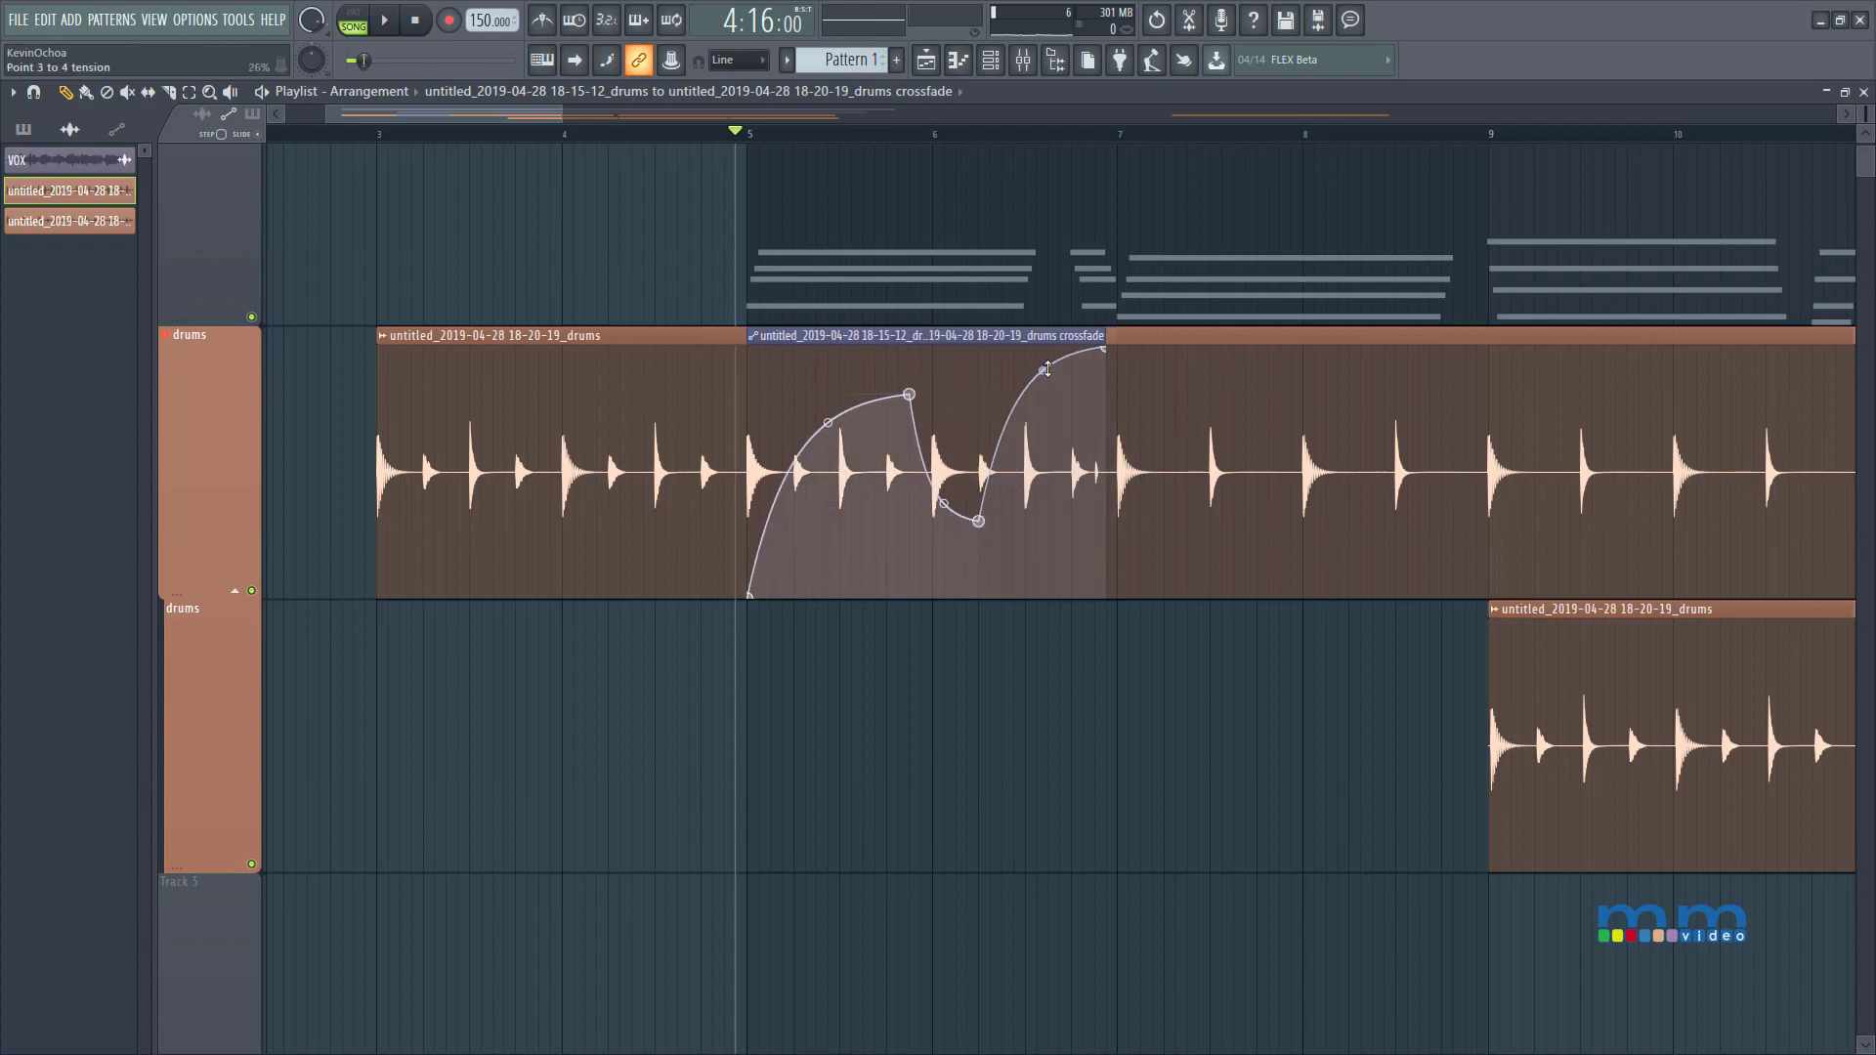
key("ctrl+z")
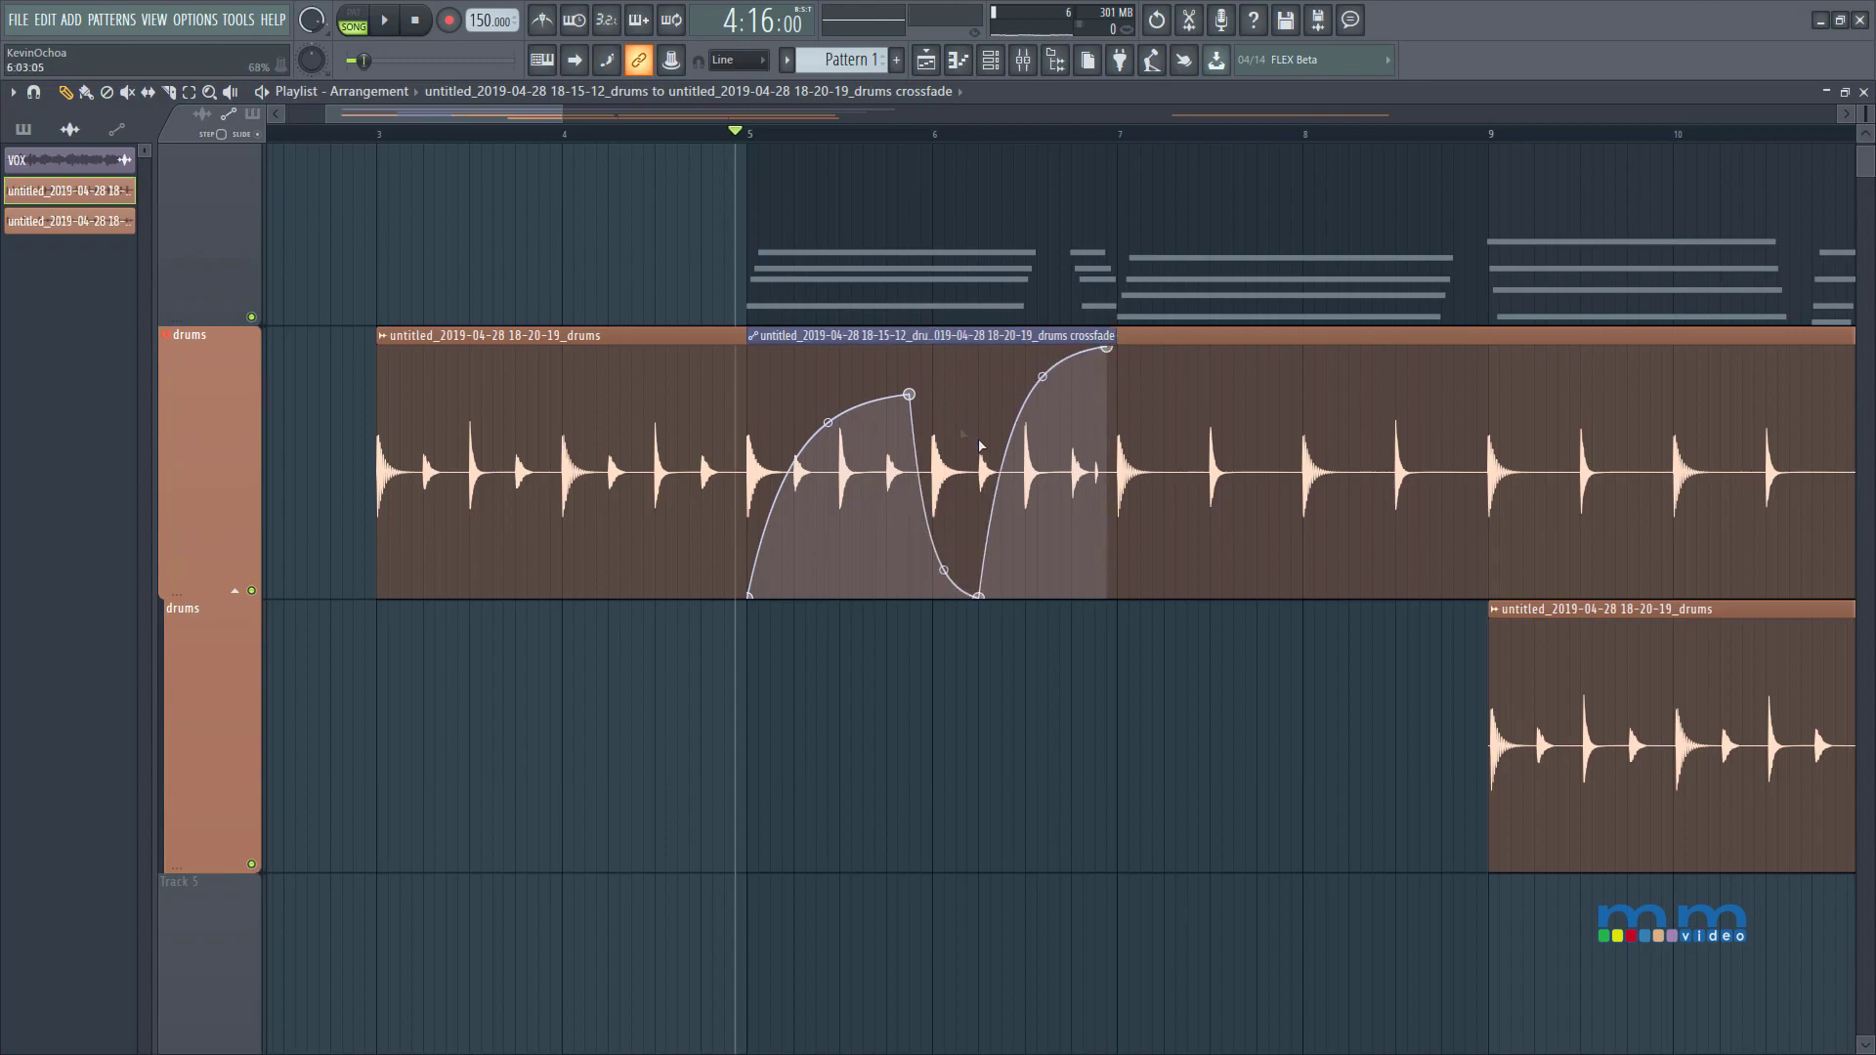
Add another crossfade point and reshape the curve to peak at about bar 6.4 and dip just before bar 7, auditioning the result.
key("space")
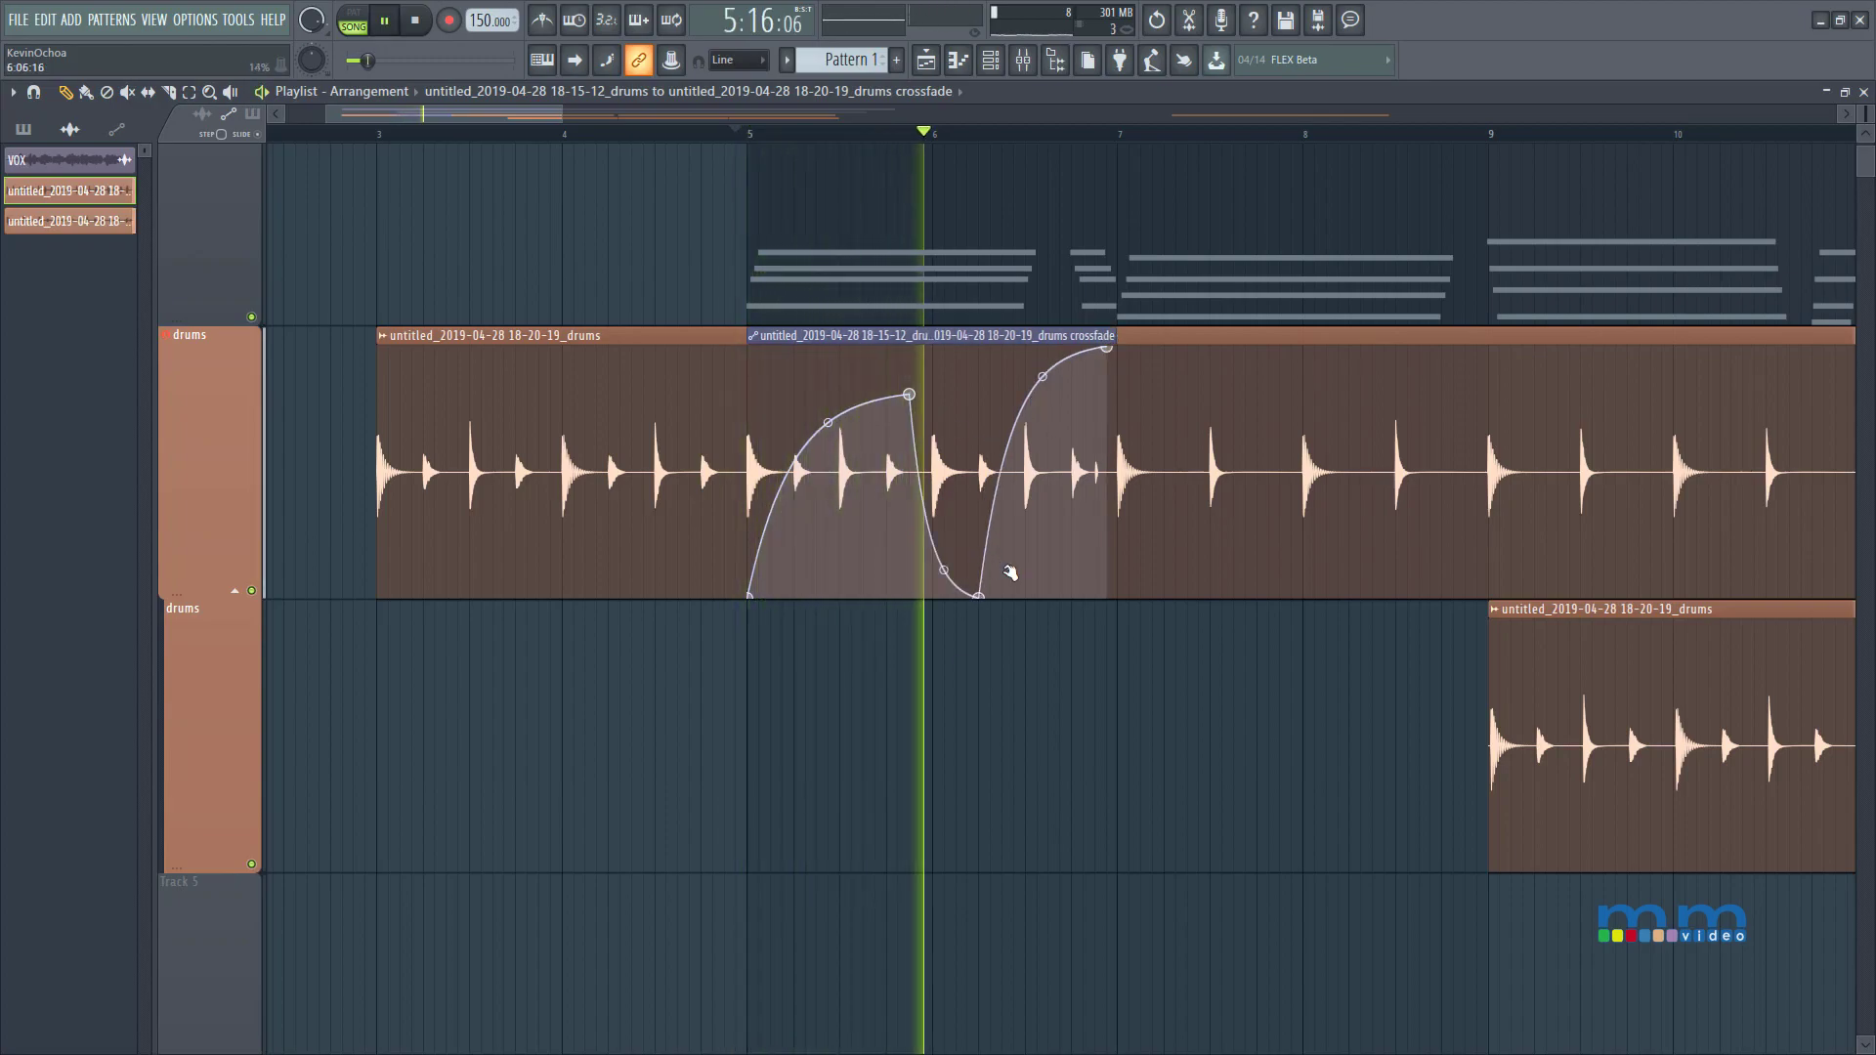
right_click(1014, 592)
key("space")
key("space")
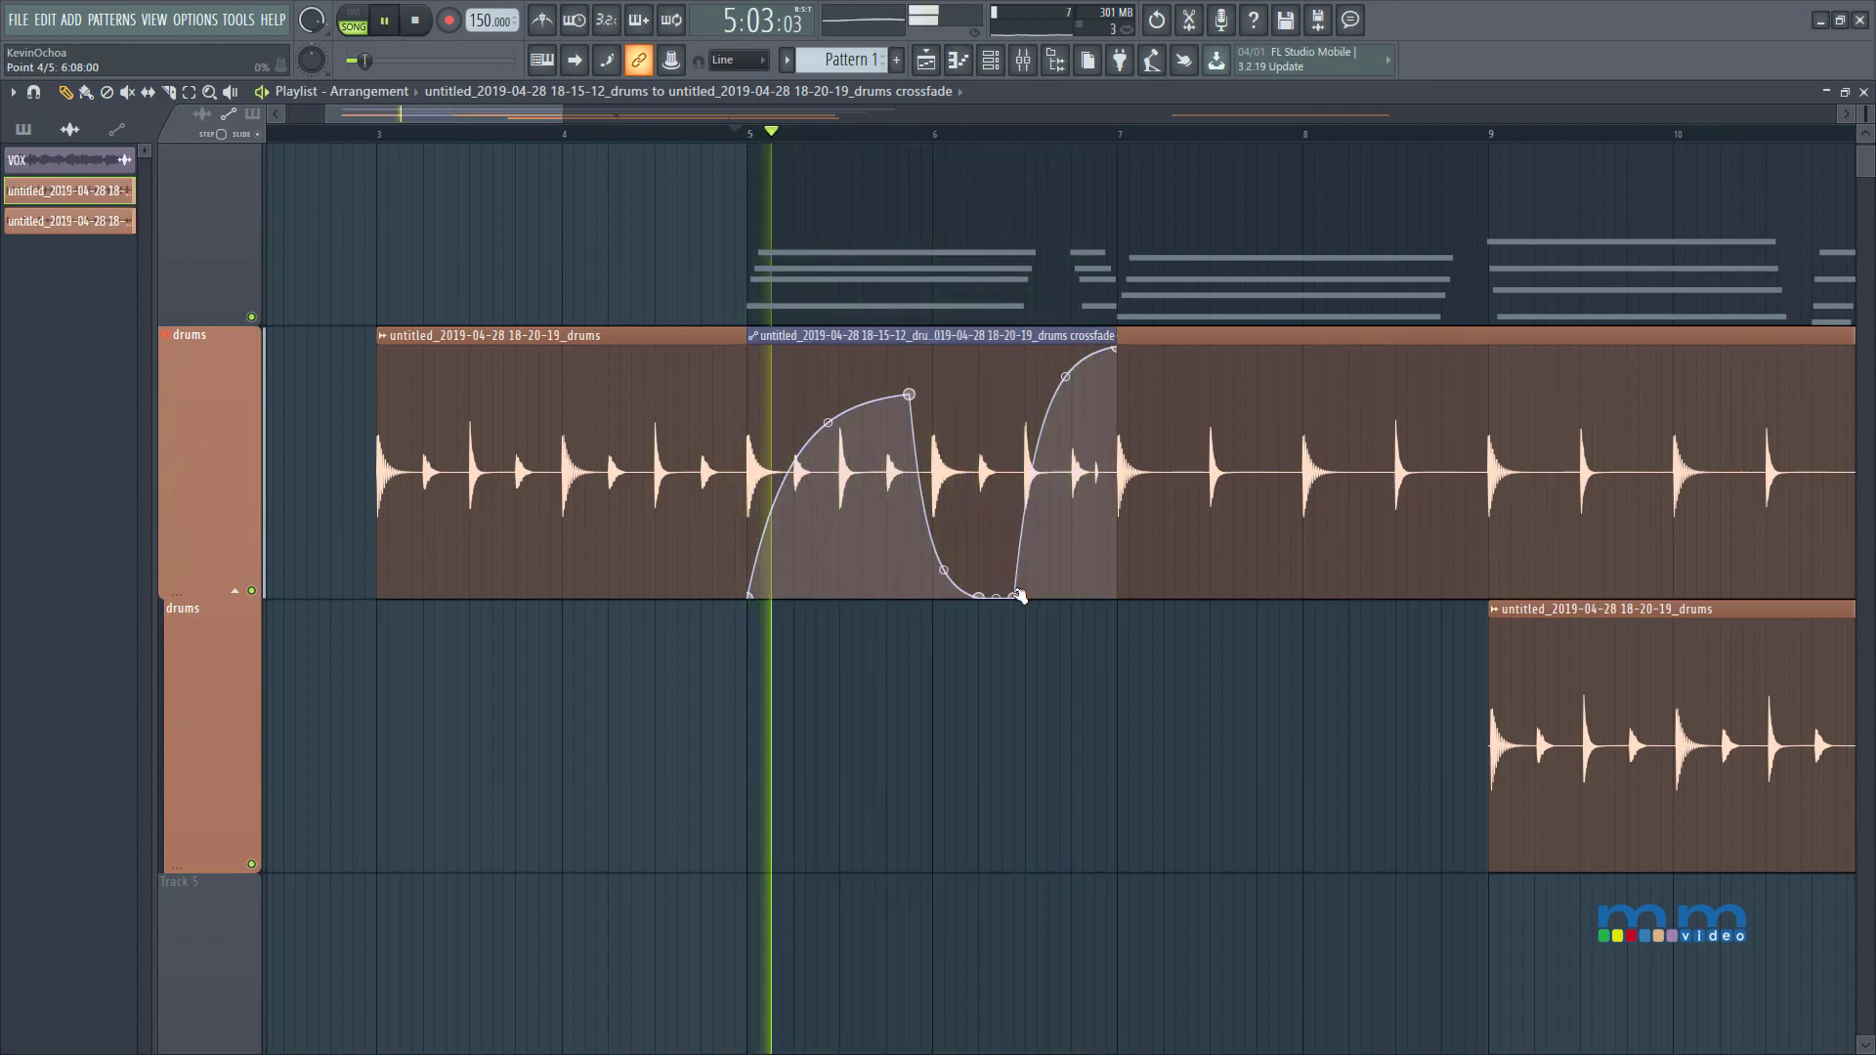
left_click_drag(1015, 597, 1042, 296)
left_click_drag(978, 595, 1048, 589)
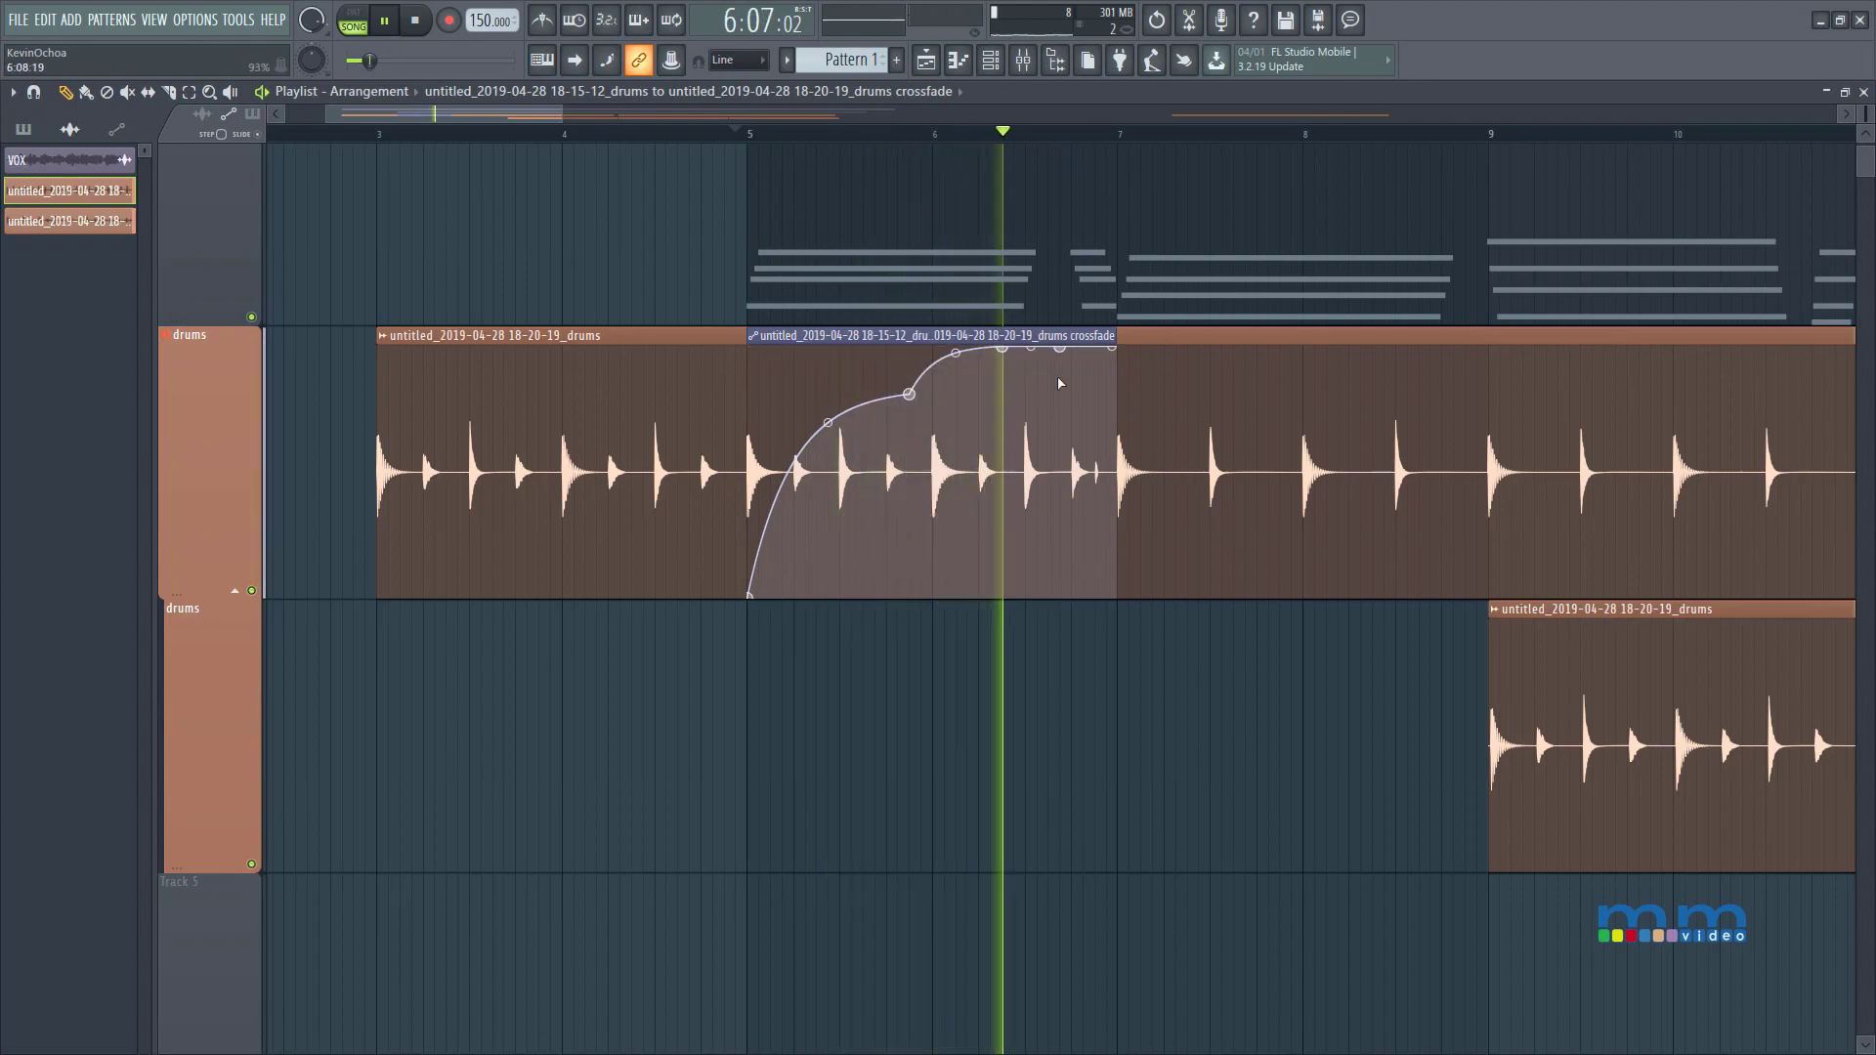
key("space")
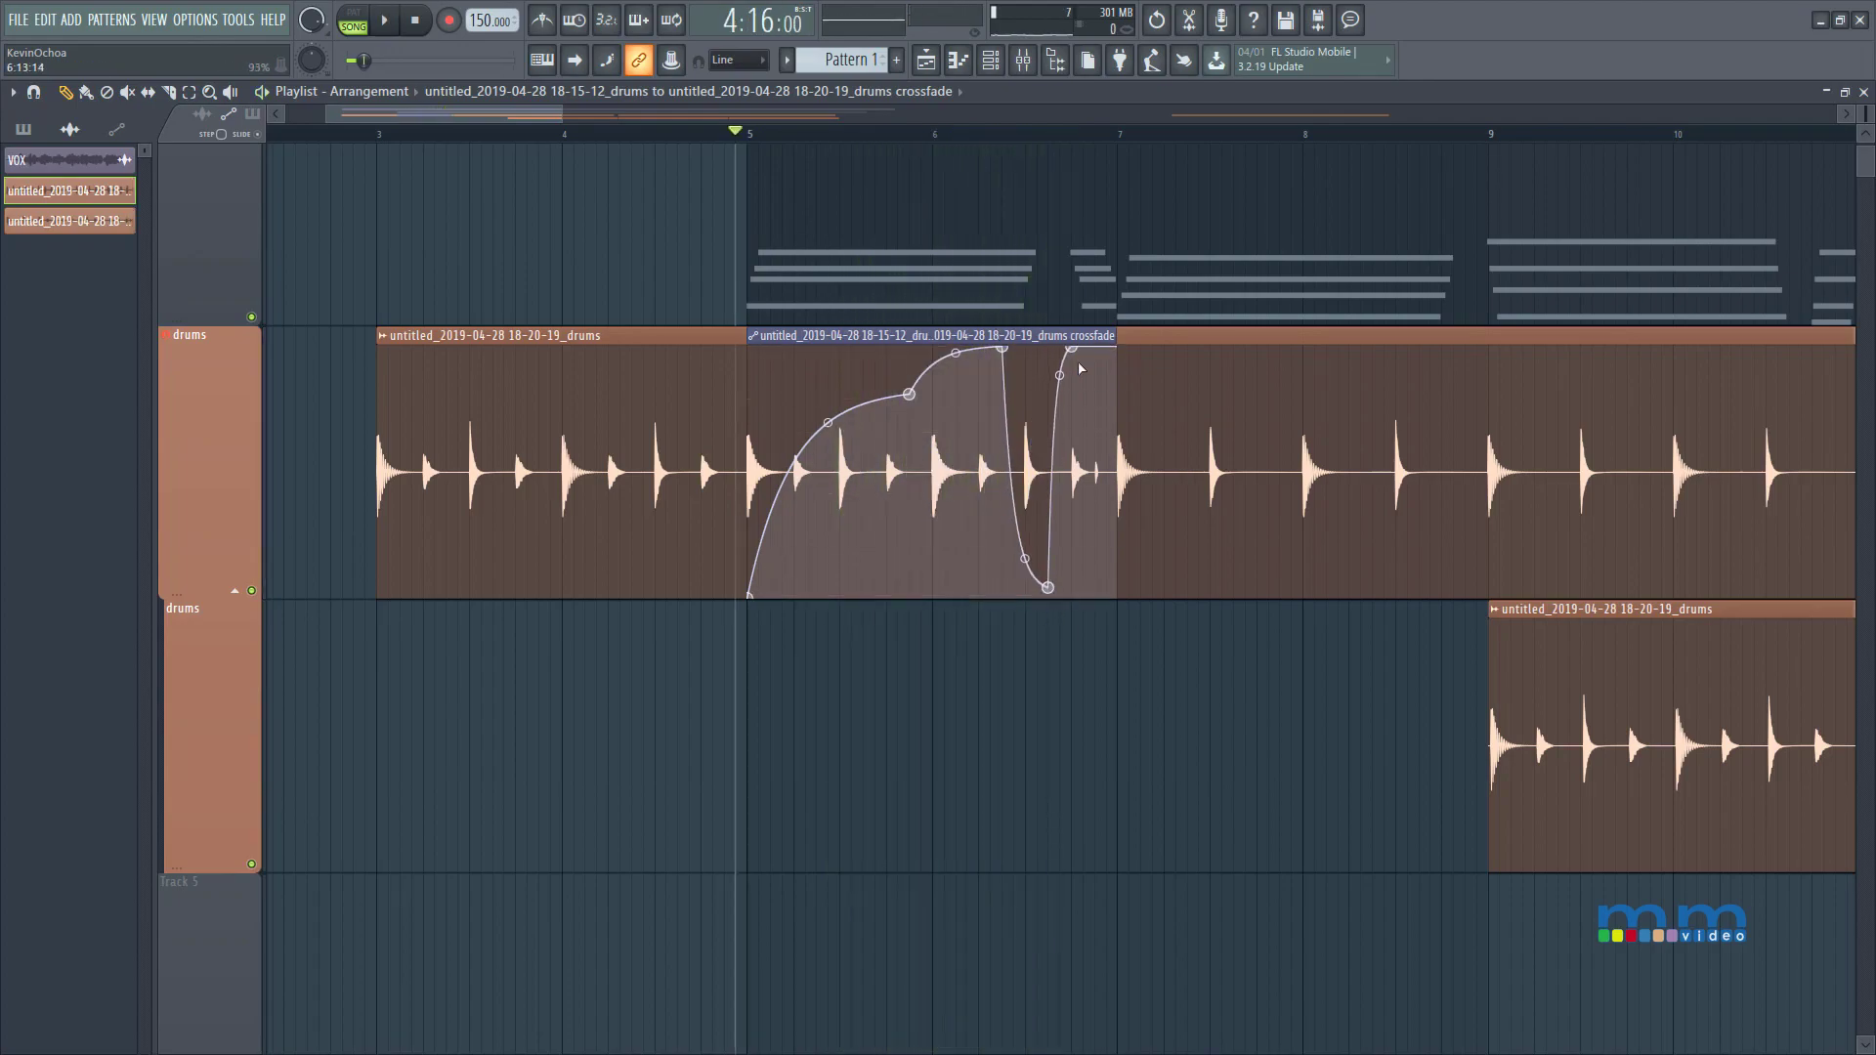
left_click_drag(1079, 350, 1102, 648)
key("space")
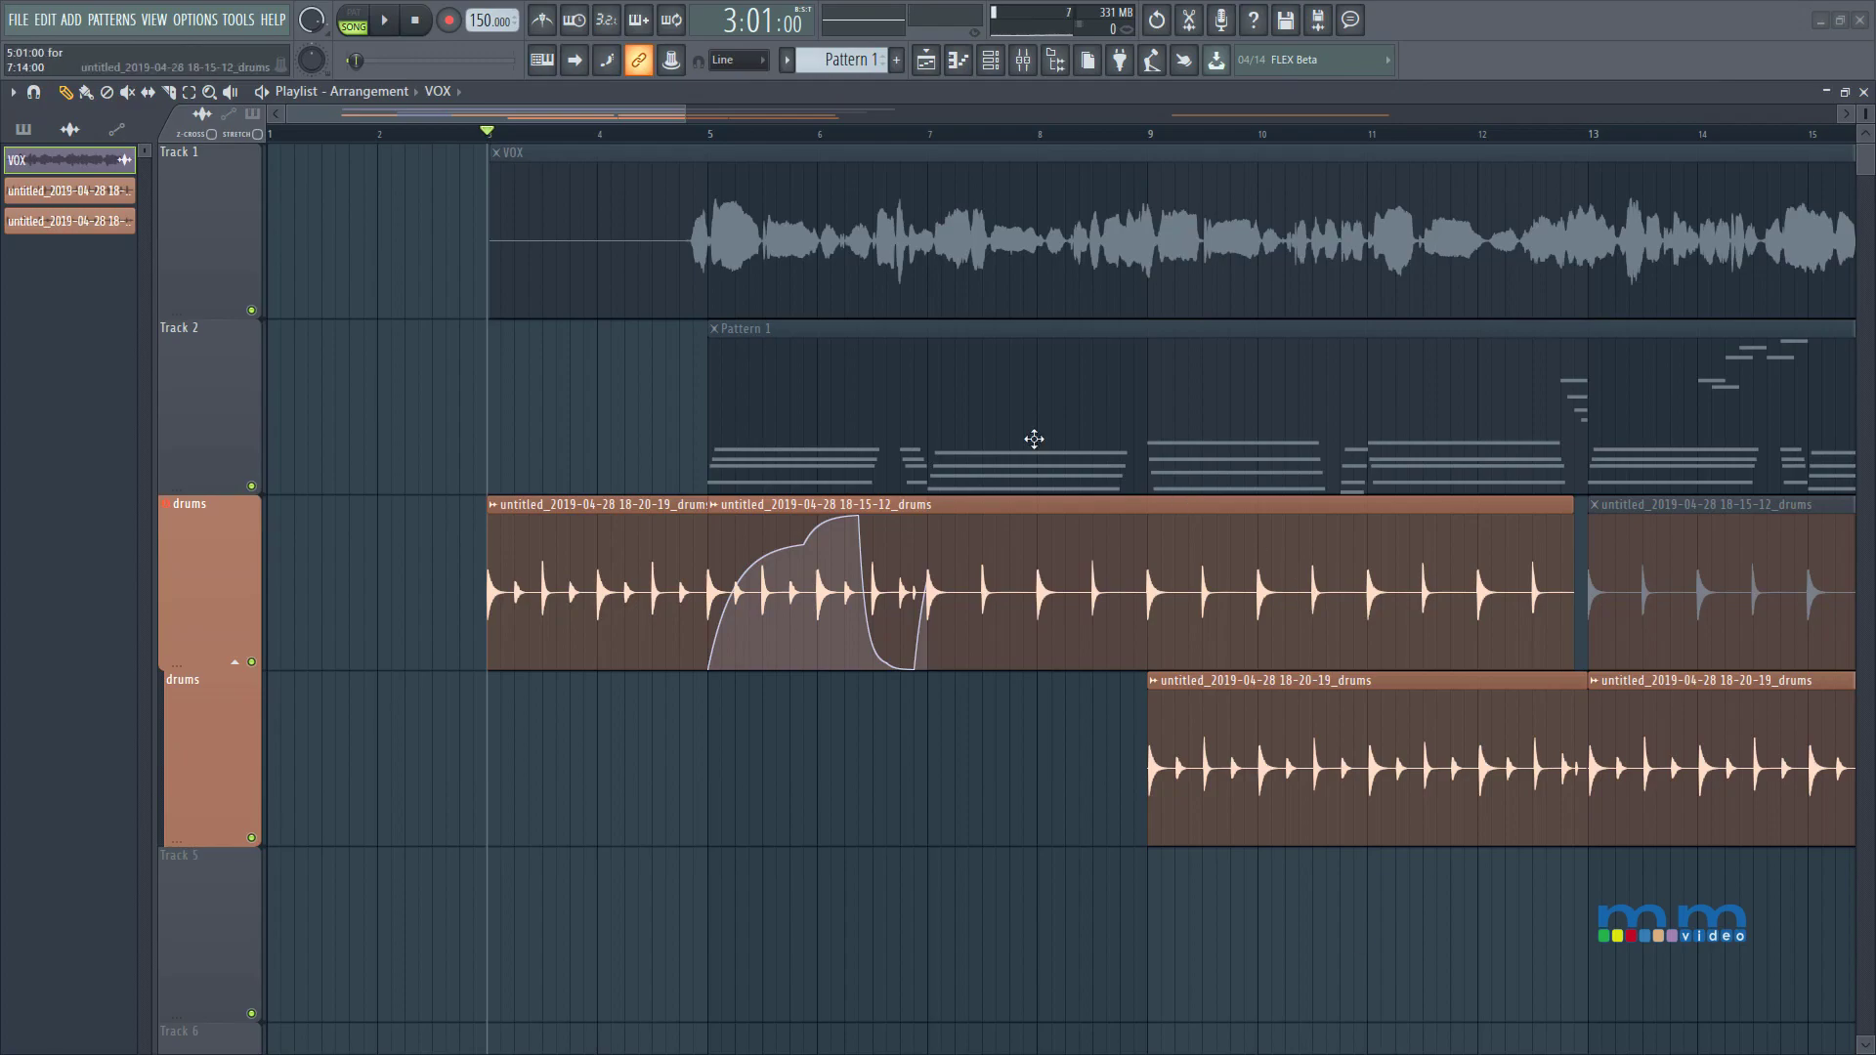
Unmute the VOX clip on Track 1 and open its channel settings.
left_click(620, 297)
key("t")
left_click(624, 248)
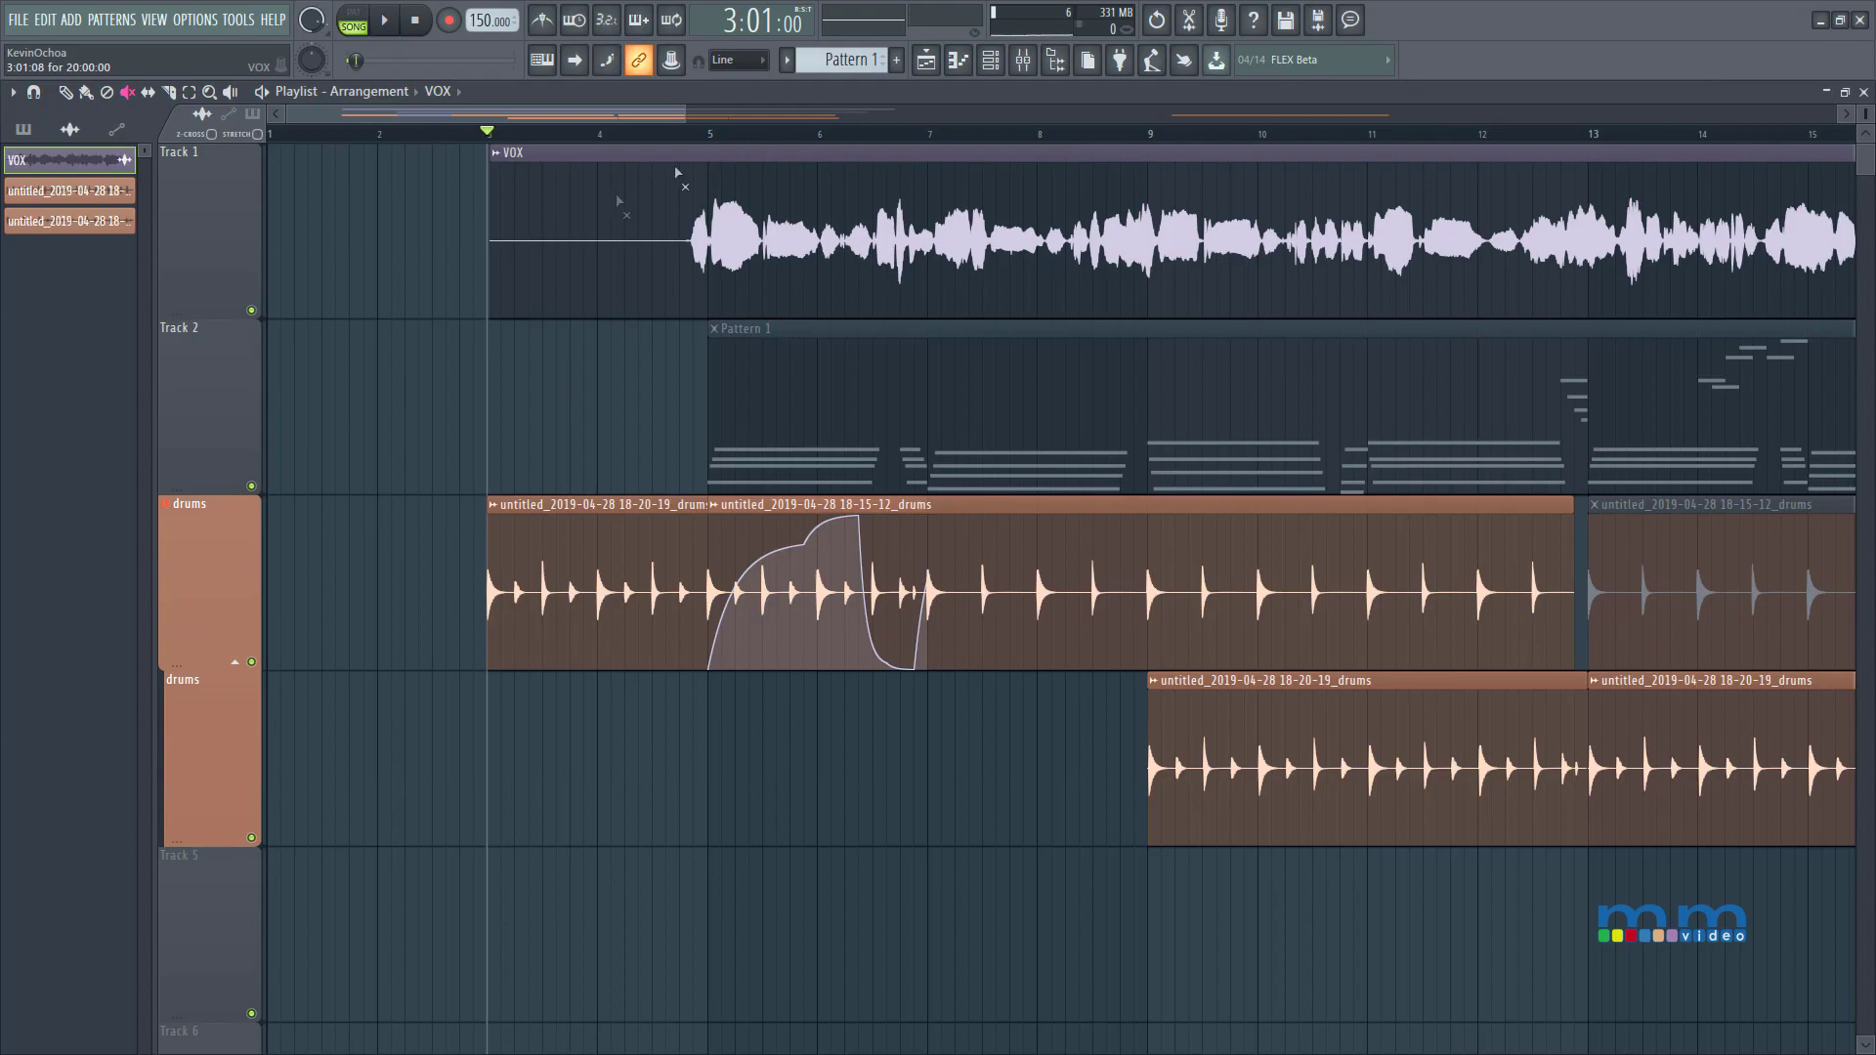
key("p")
double_click(624, 226)
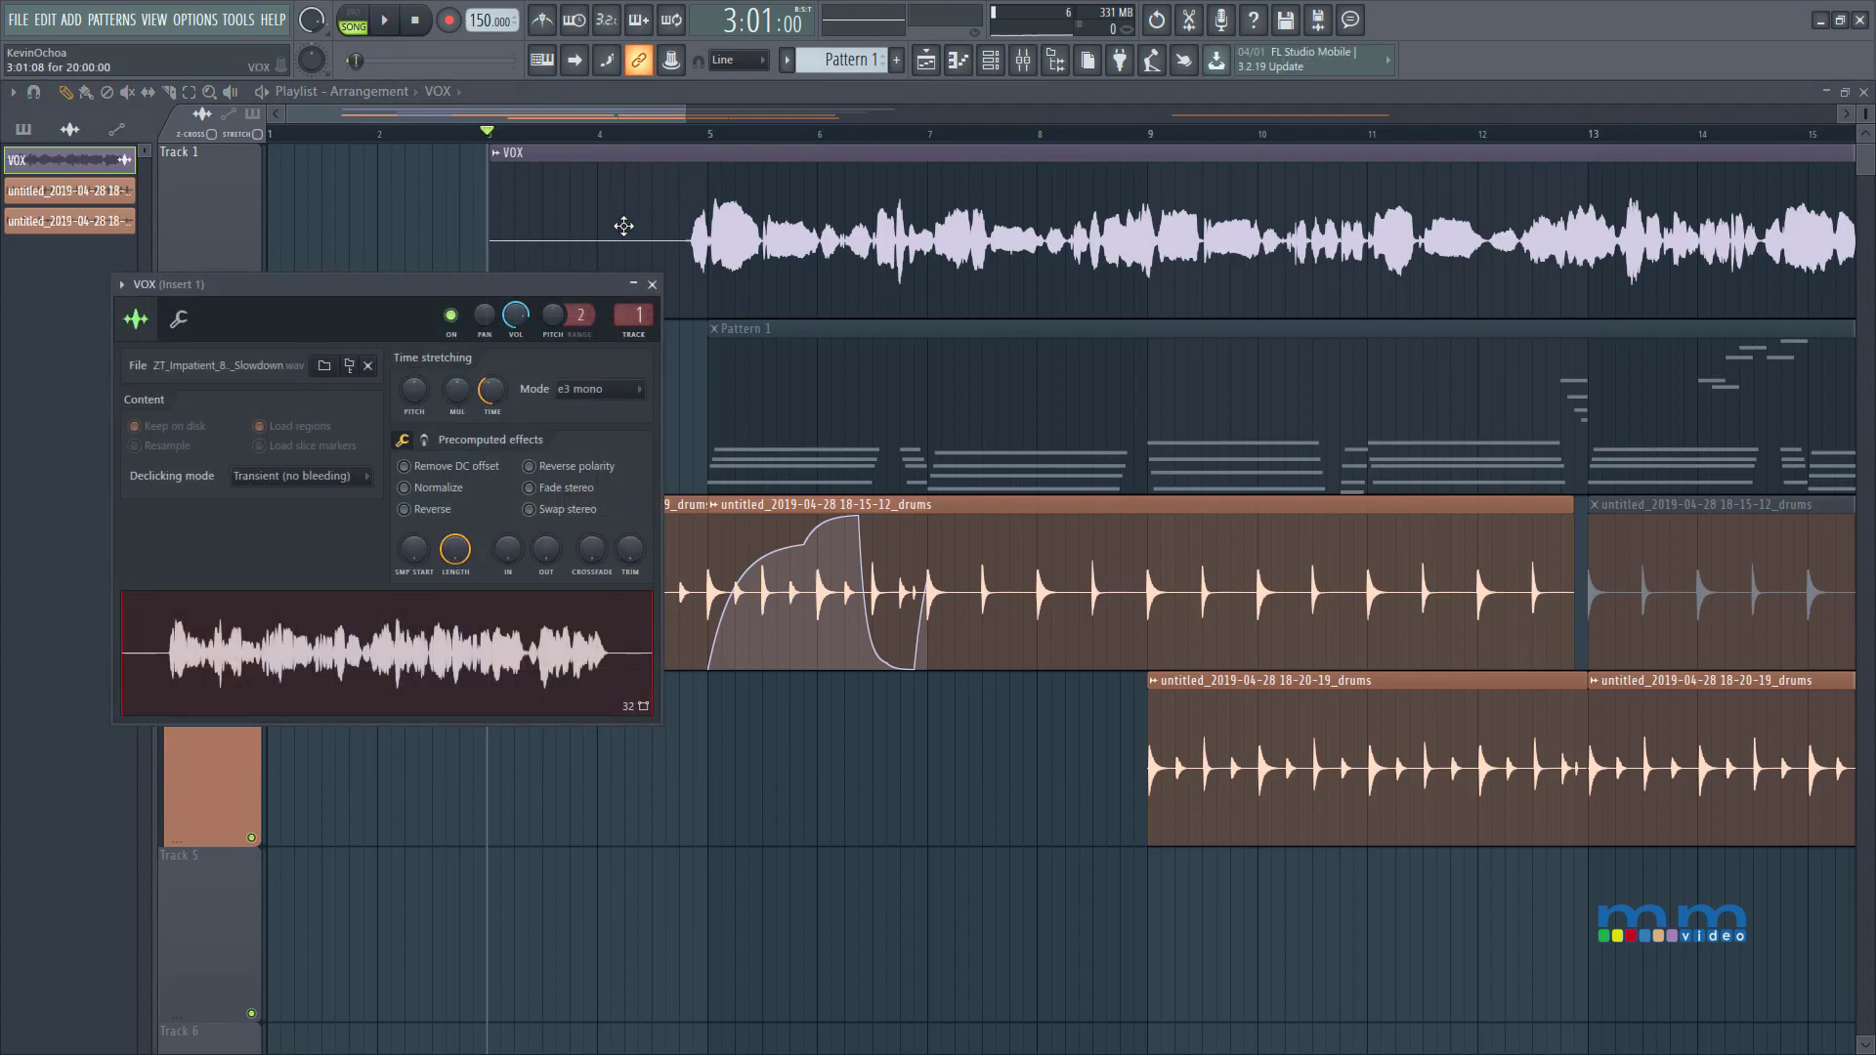
Open the VOX sample in the Edison audio editor at full size and play it.
right_click(386, 640)
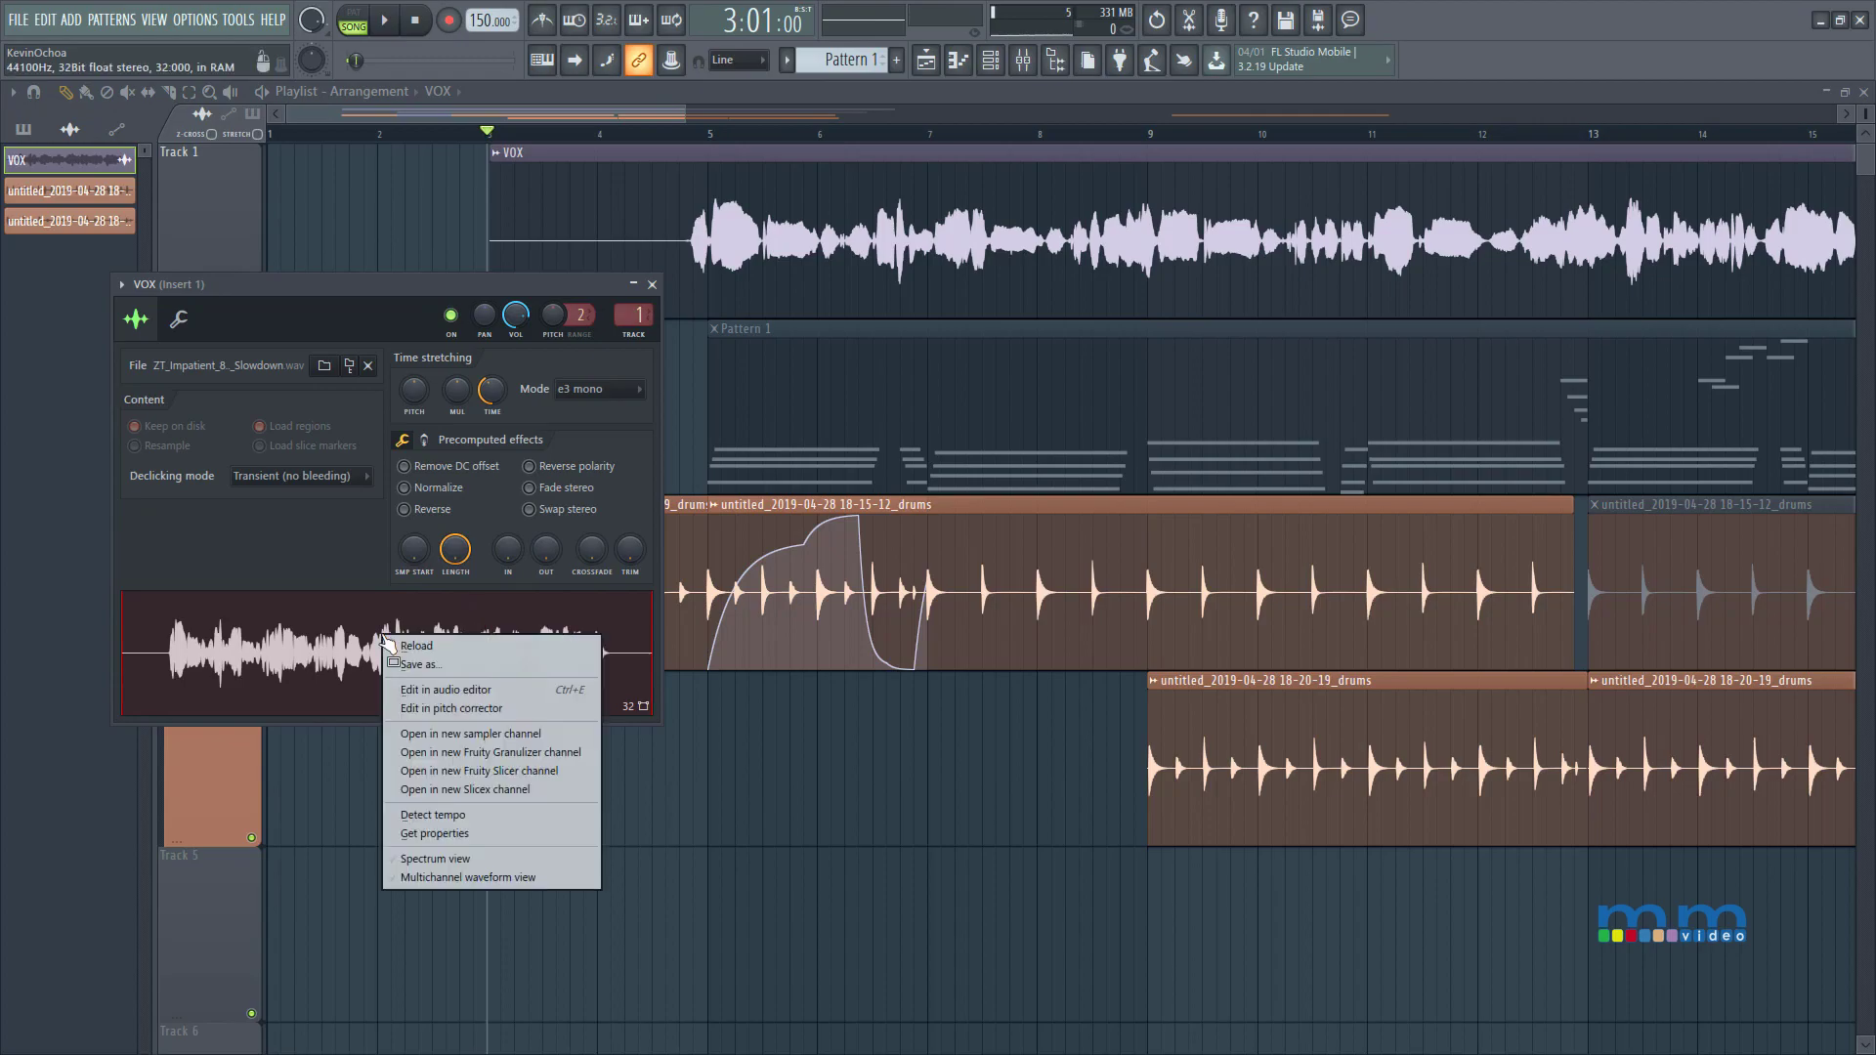
left_click(424, 687)
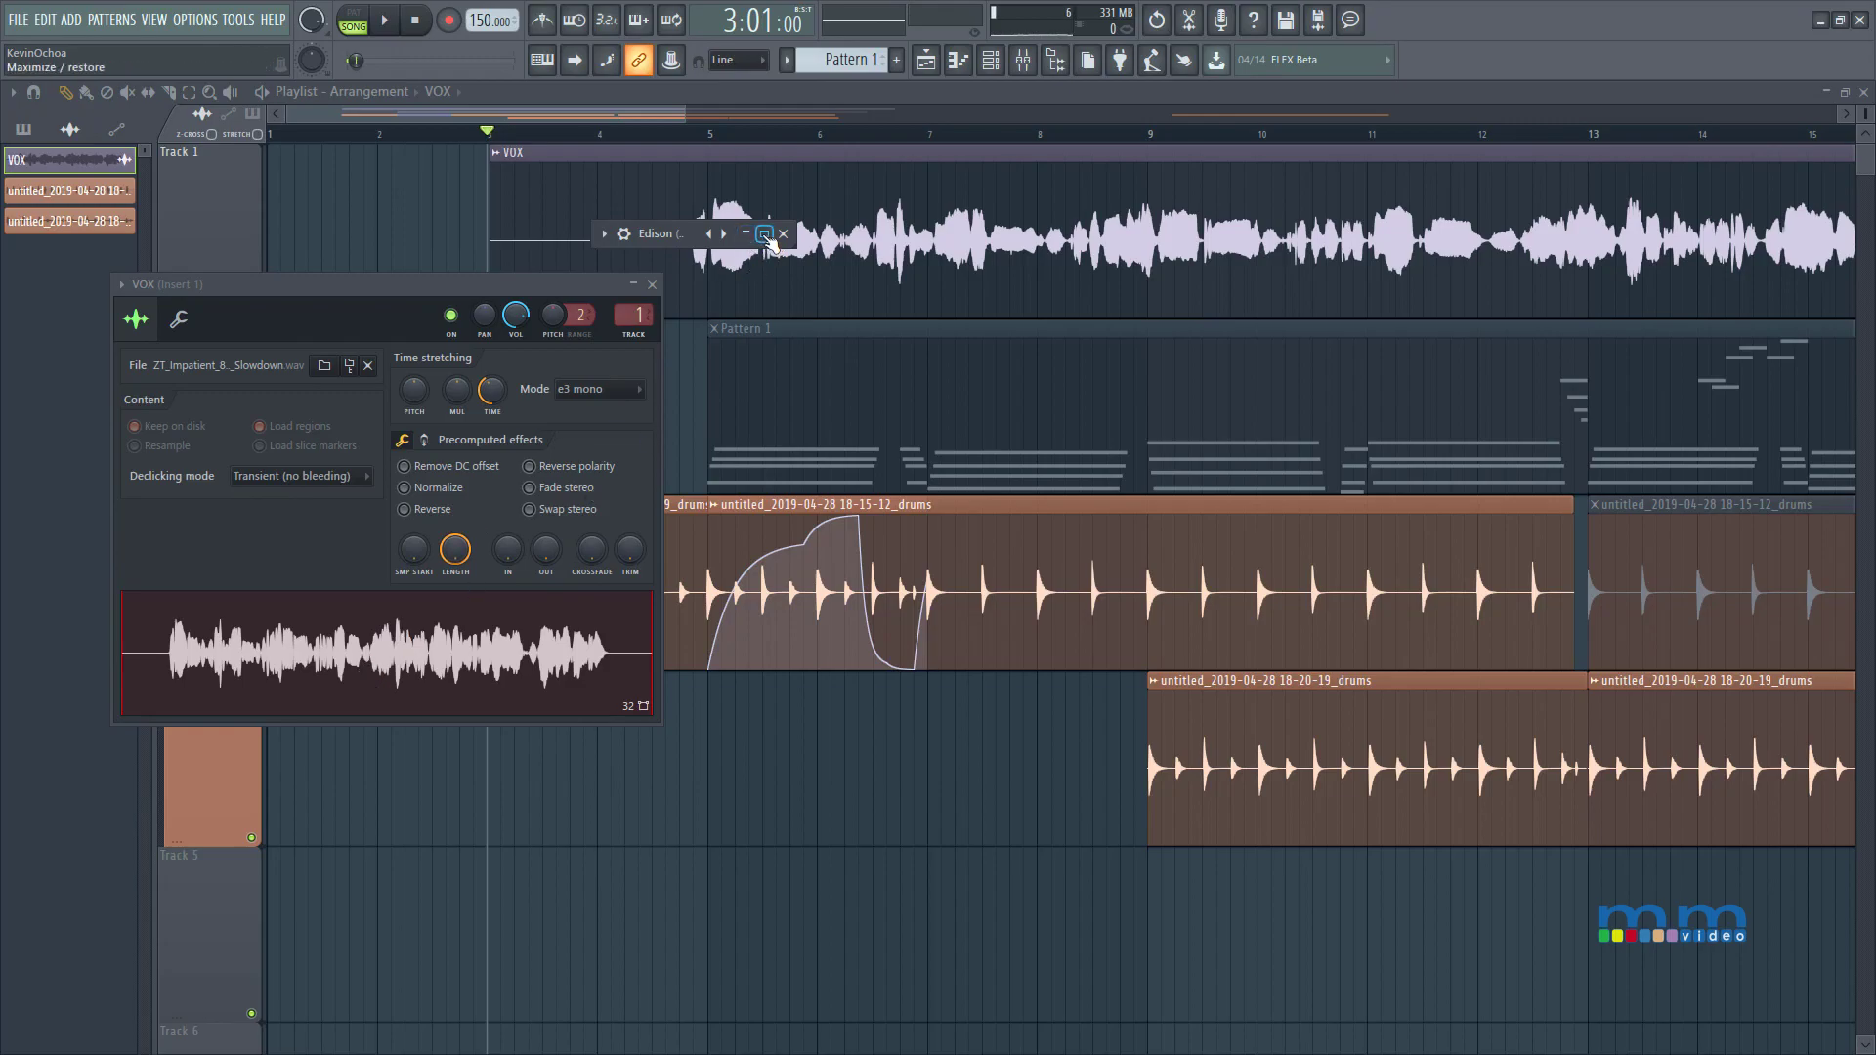
left_click(765, 234)
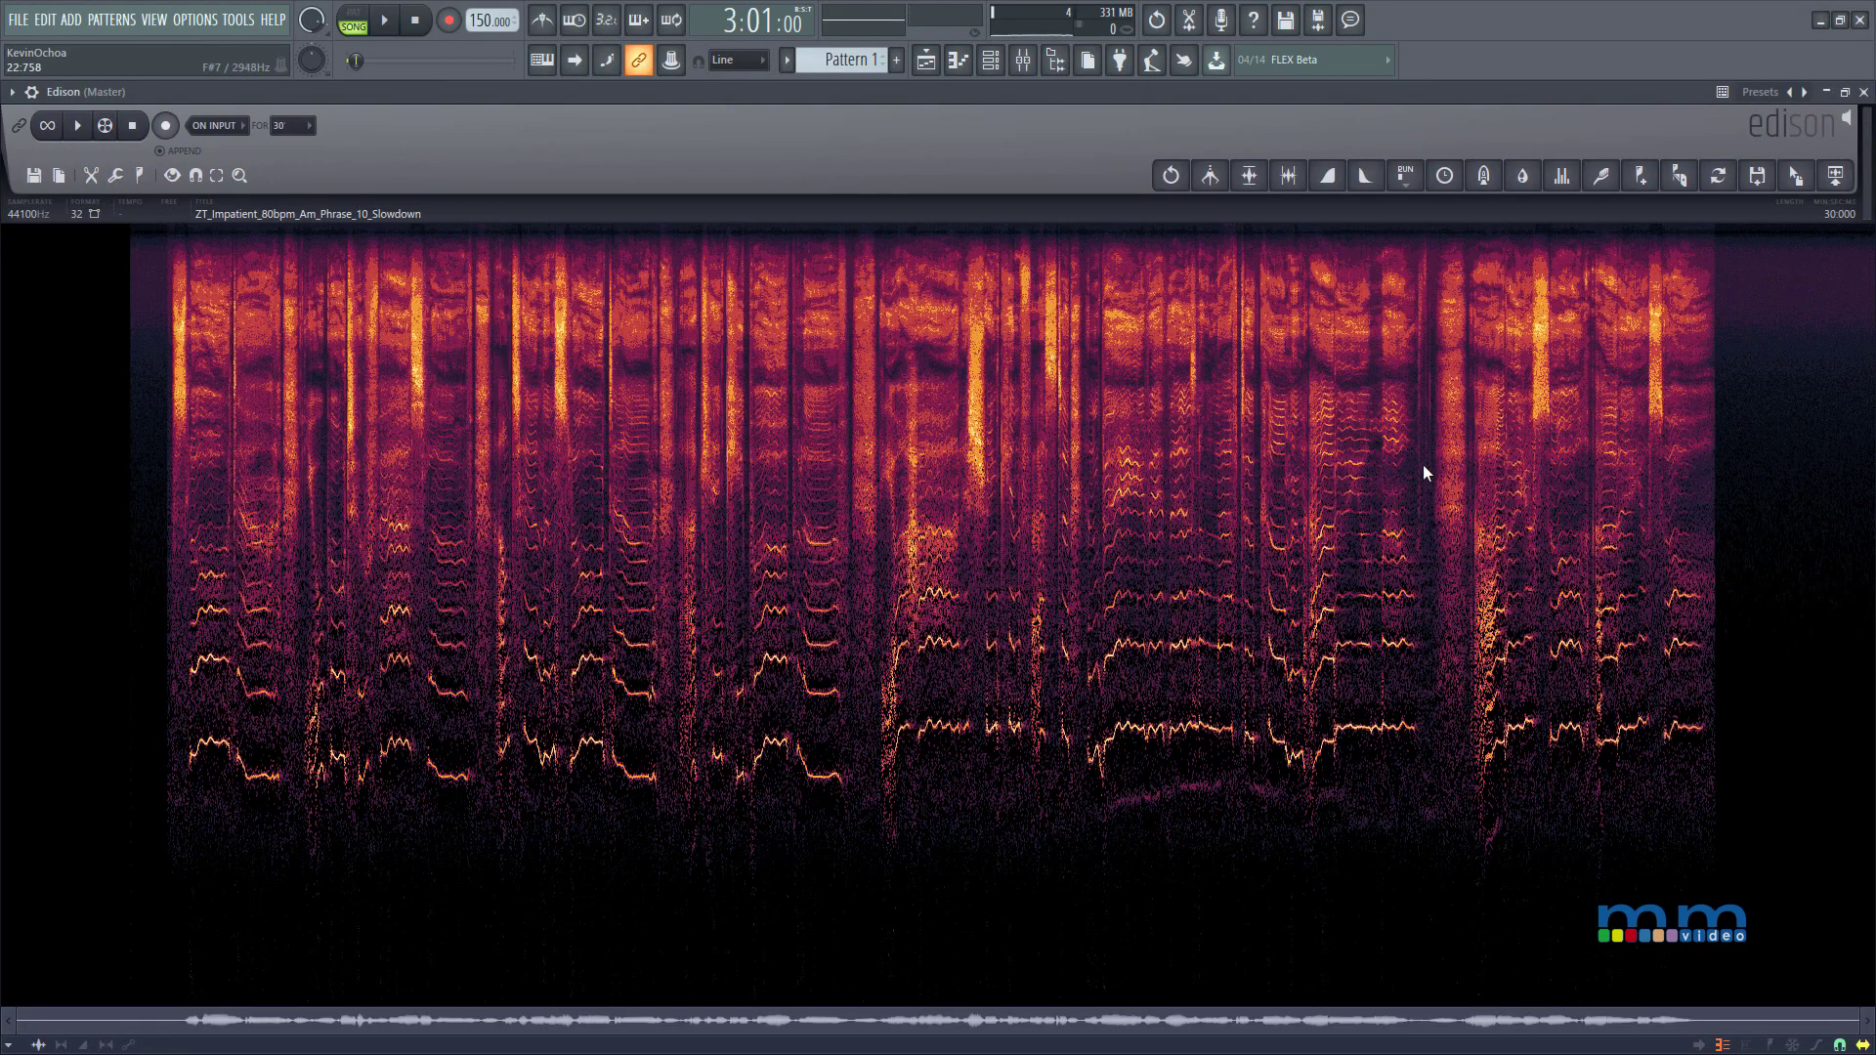
key("space")
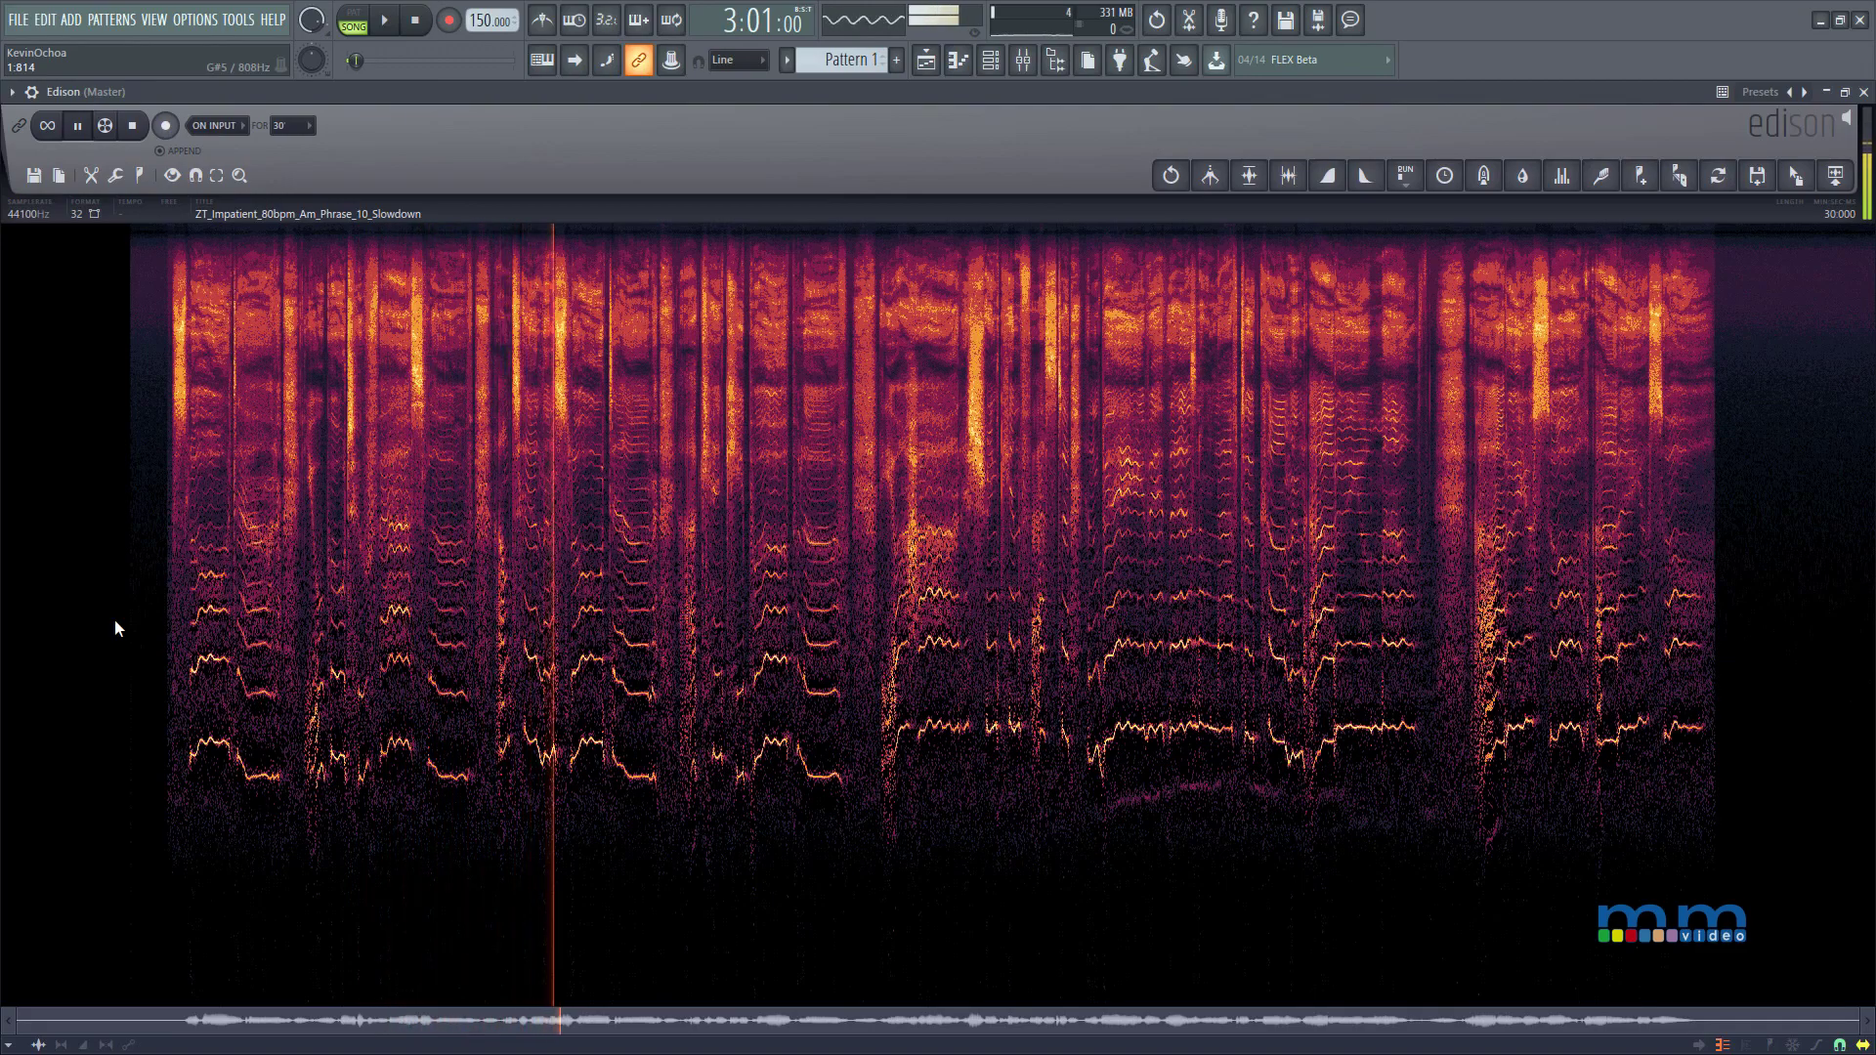
left_click(91, 128)
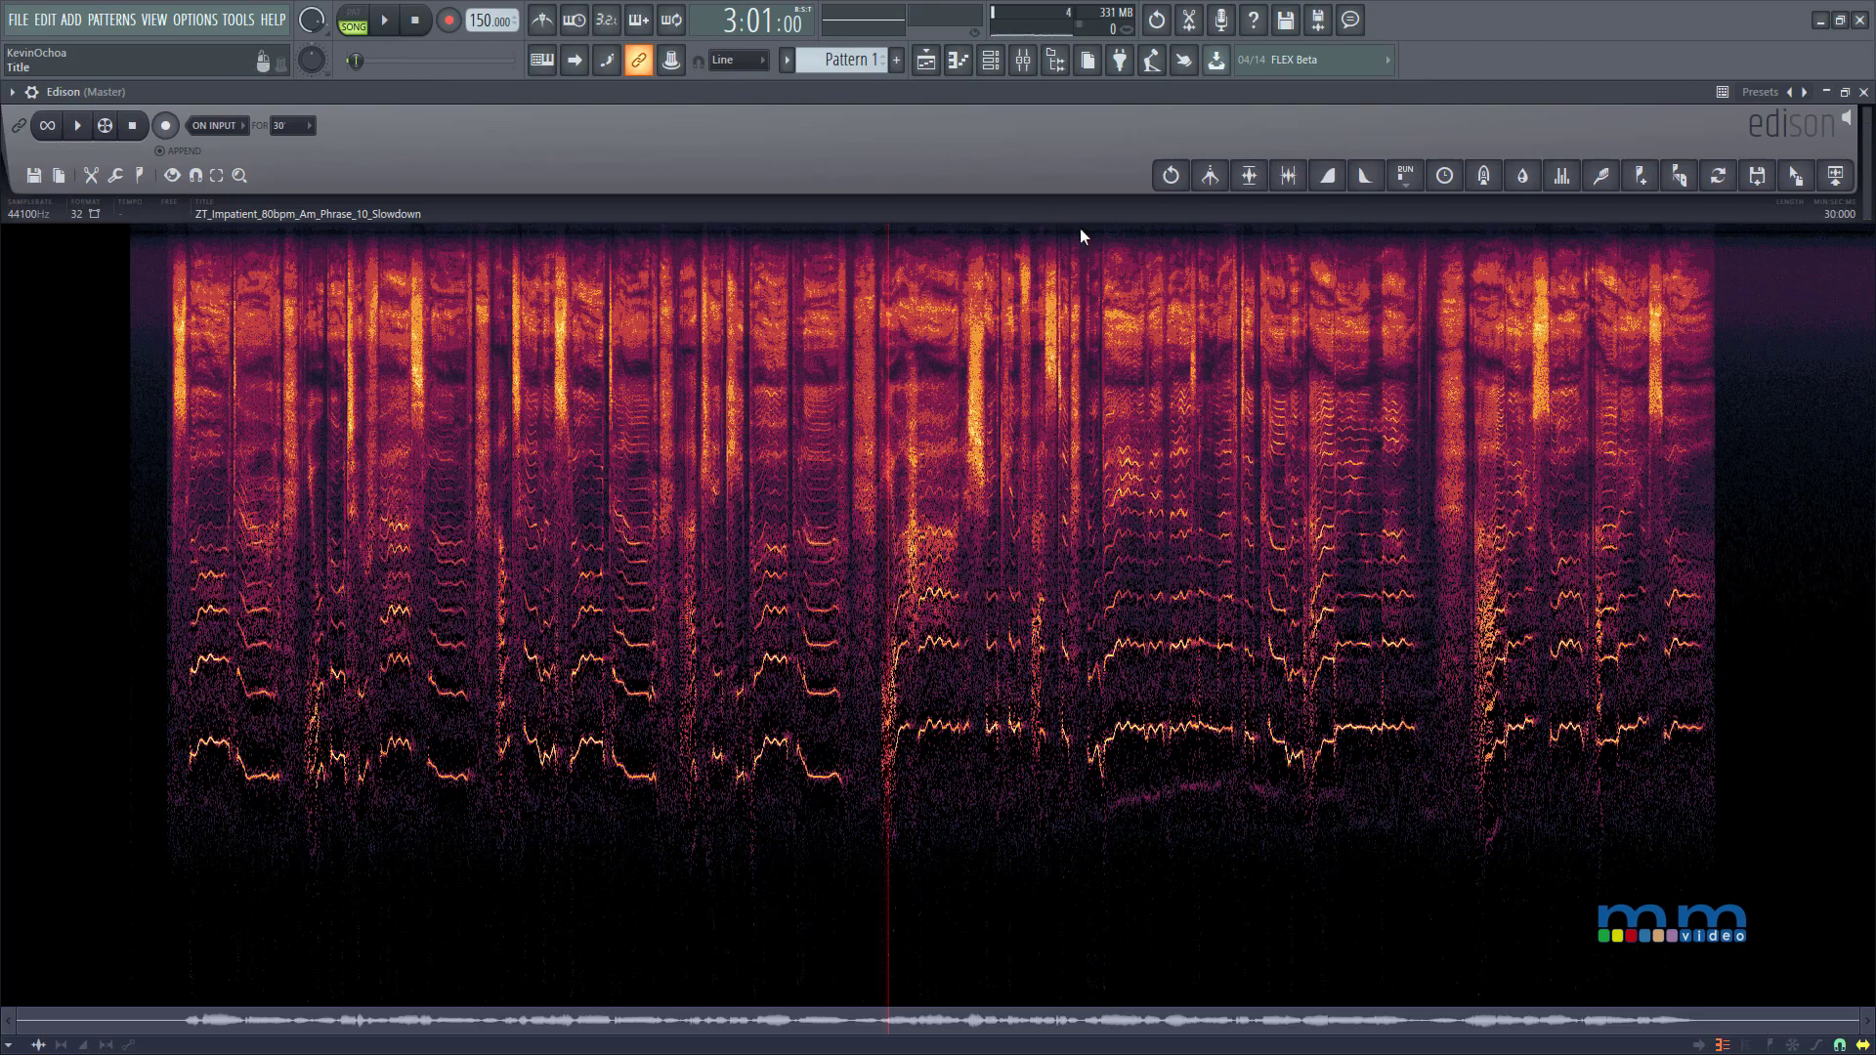
Select the vocal section from 16.141 to 19.629 in Edison and play the selection.
left_click_drag(875, 351, 1171, 391)
left_click_drag(873, 405, 1009, 369)
left_click(78, 127)
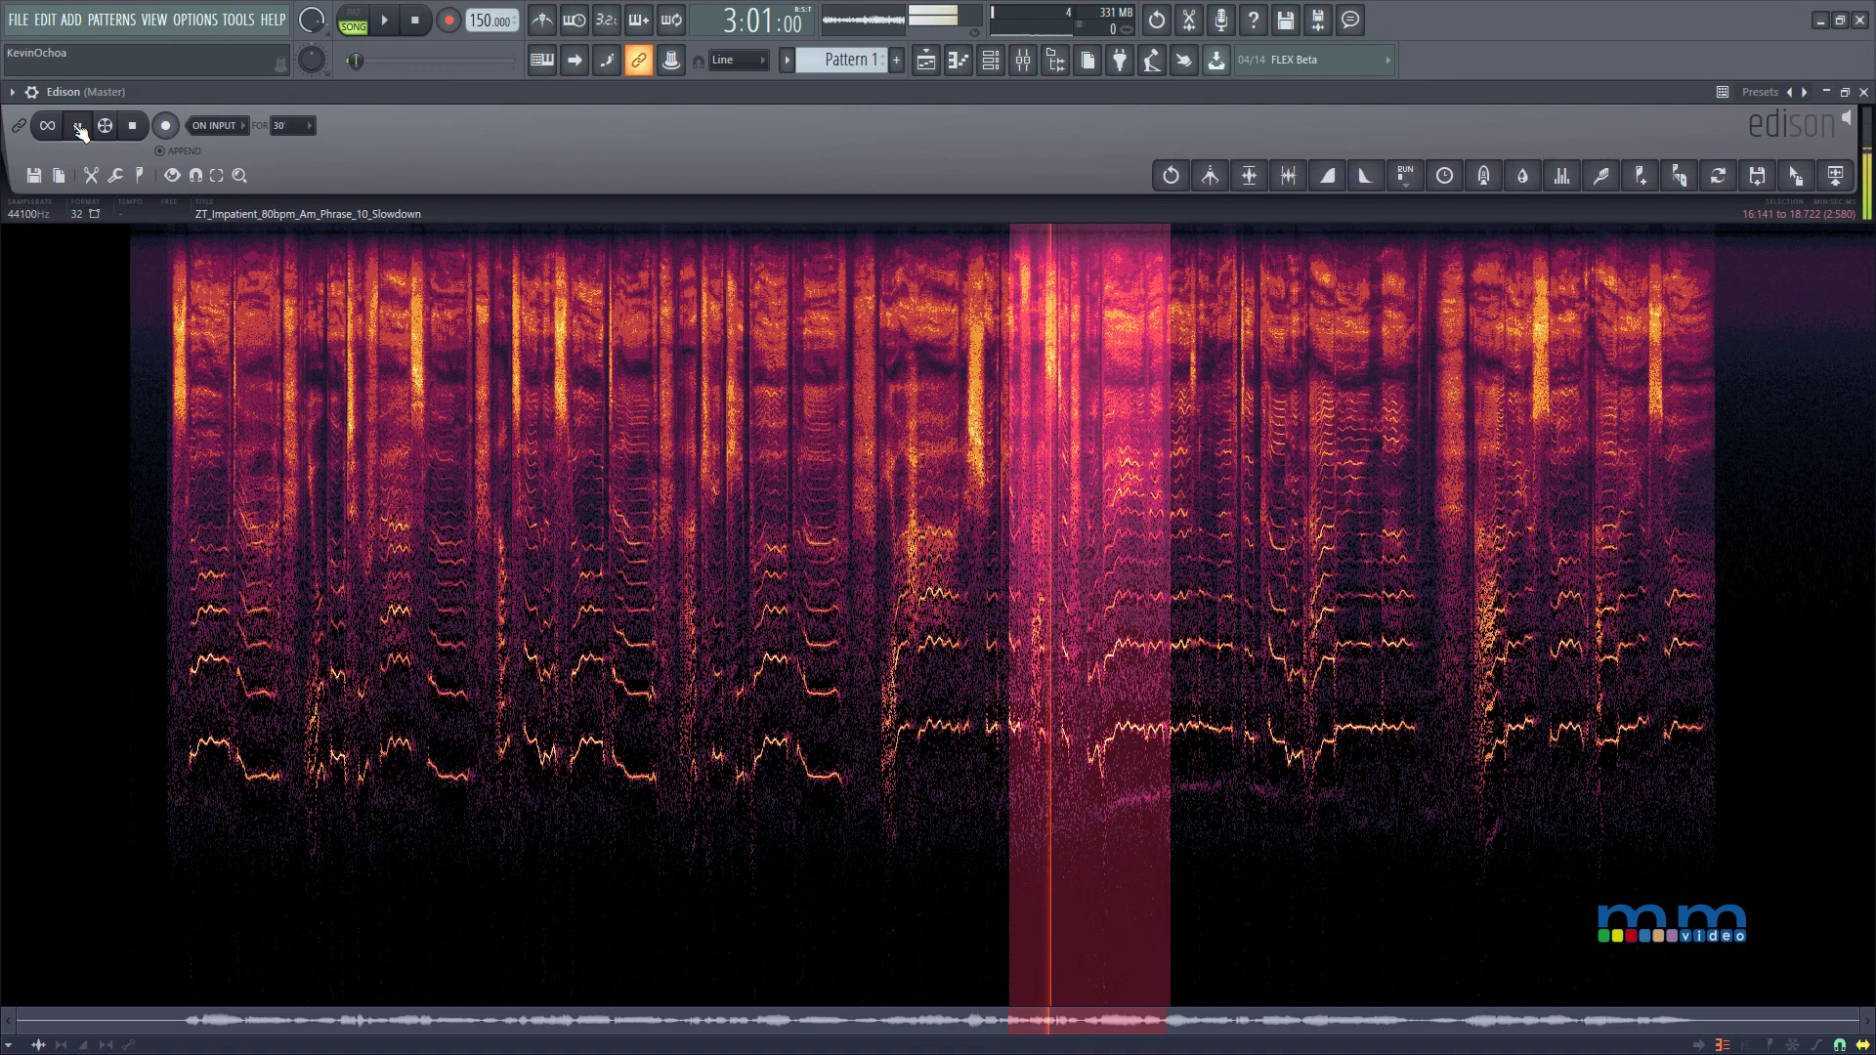
left_click_drag(1170, 593, 1231, 596)
scroll(1112, 700, "up", 2)
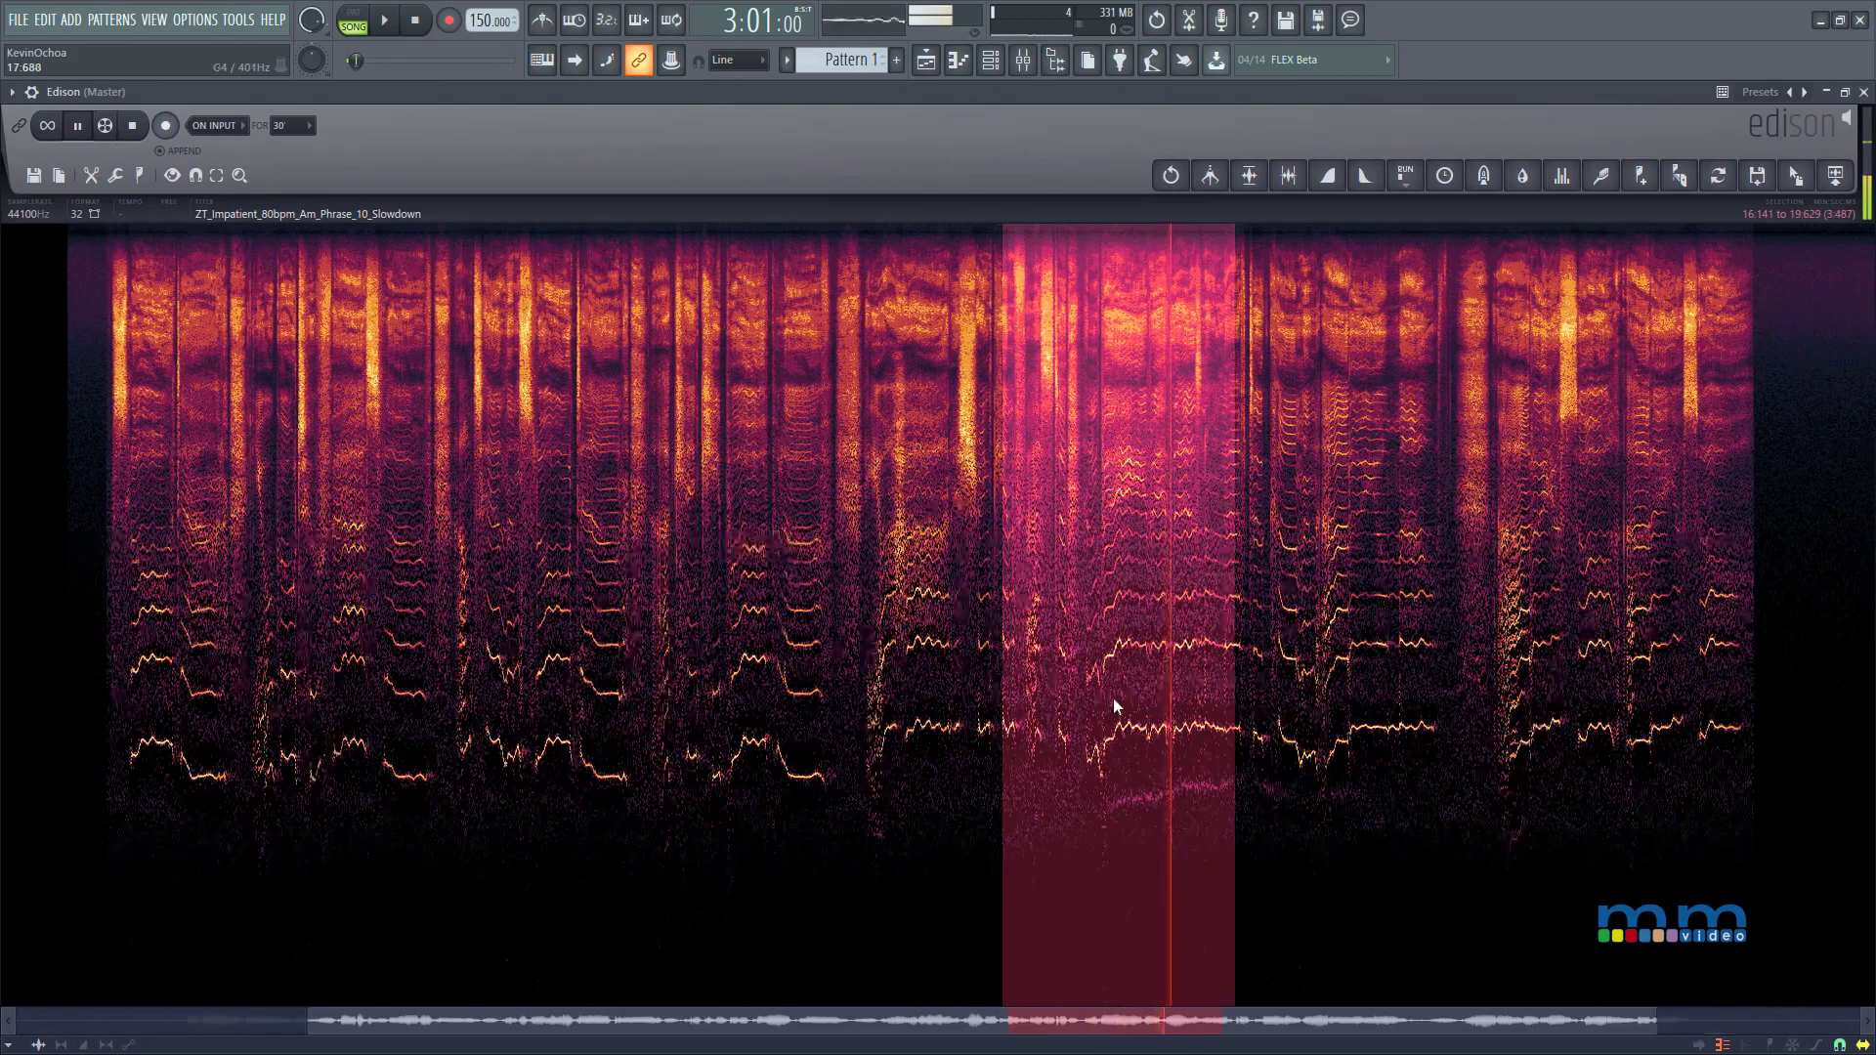
Shift the Edison selection to 17.023–19.629, try the shorter section from 11.308 to 12.137, and clear the selection.
left_click_drag(925, 664, 1030, 645)
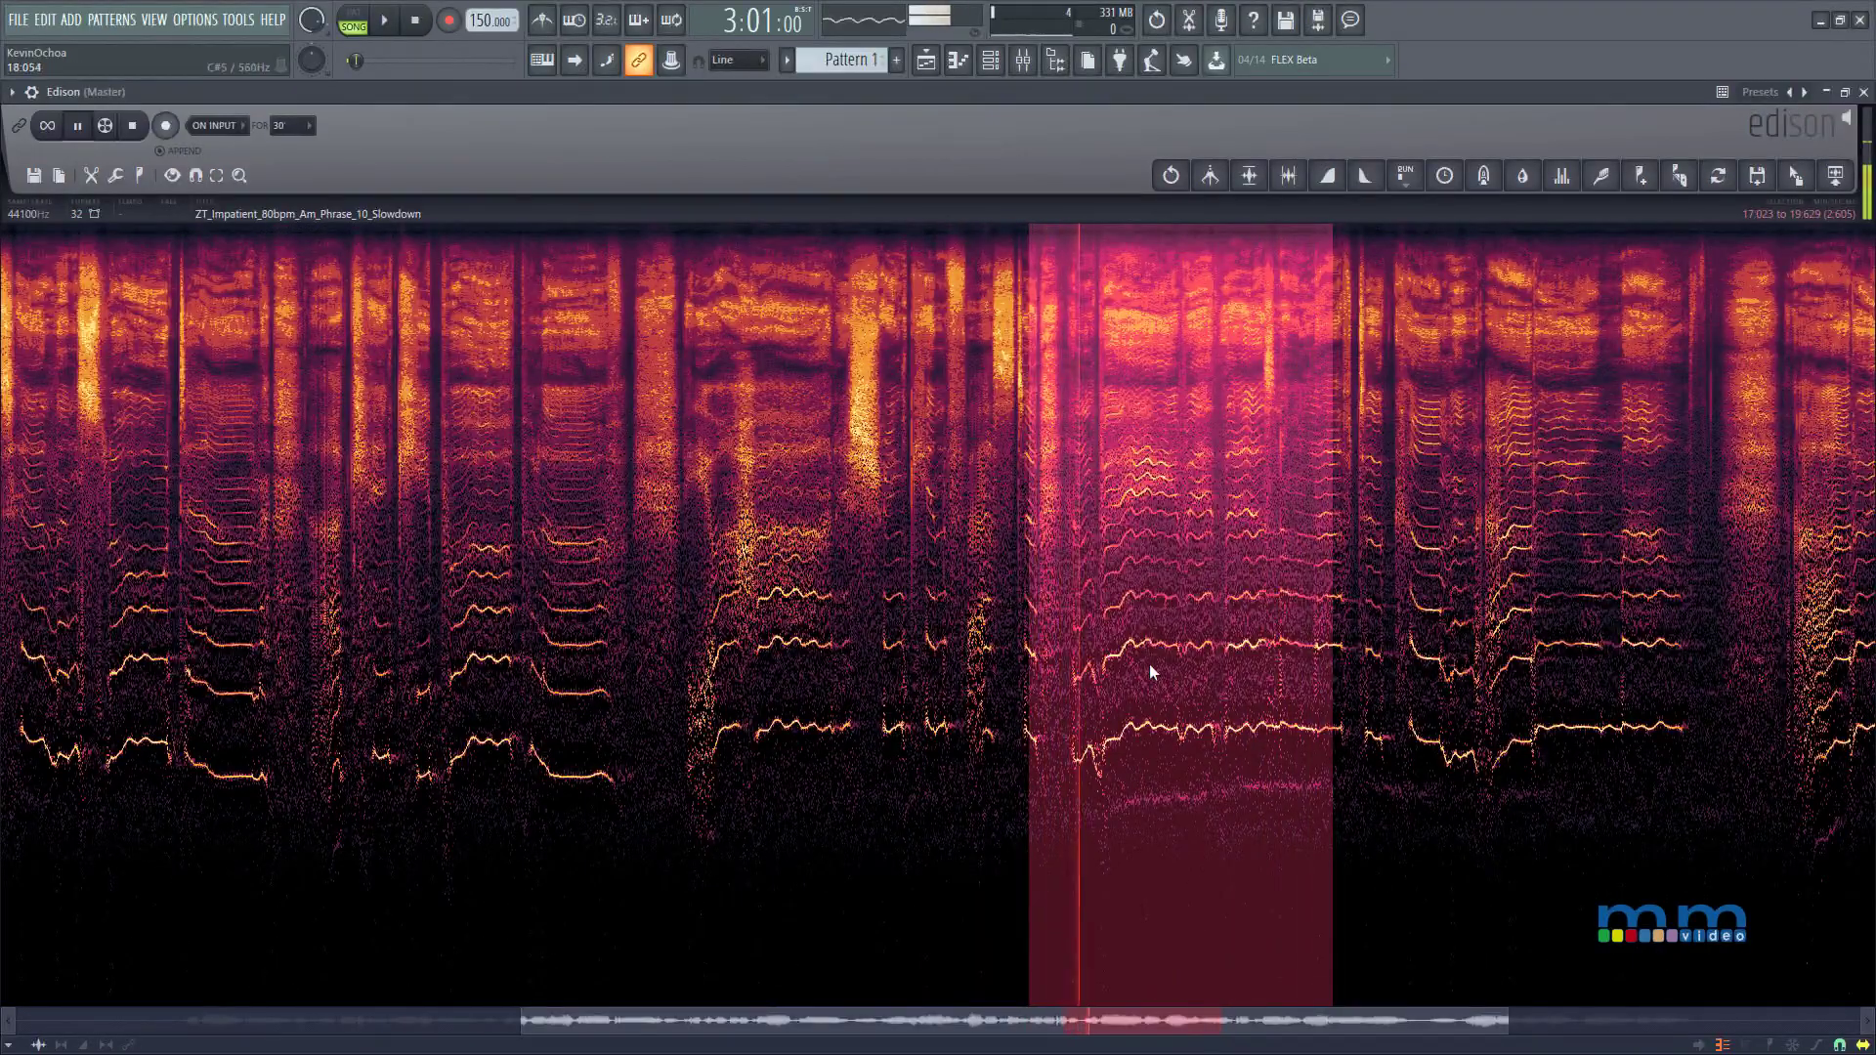
scroll(1151, 665, "down", 2)
left_click_drag(1228, 714, 758, 792)
left_click_drag(1065, 806, 708, 860)
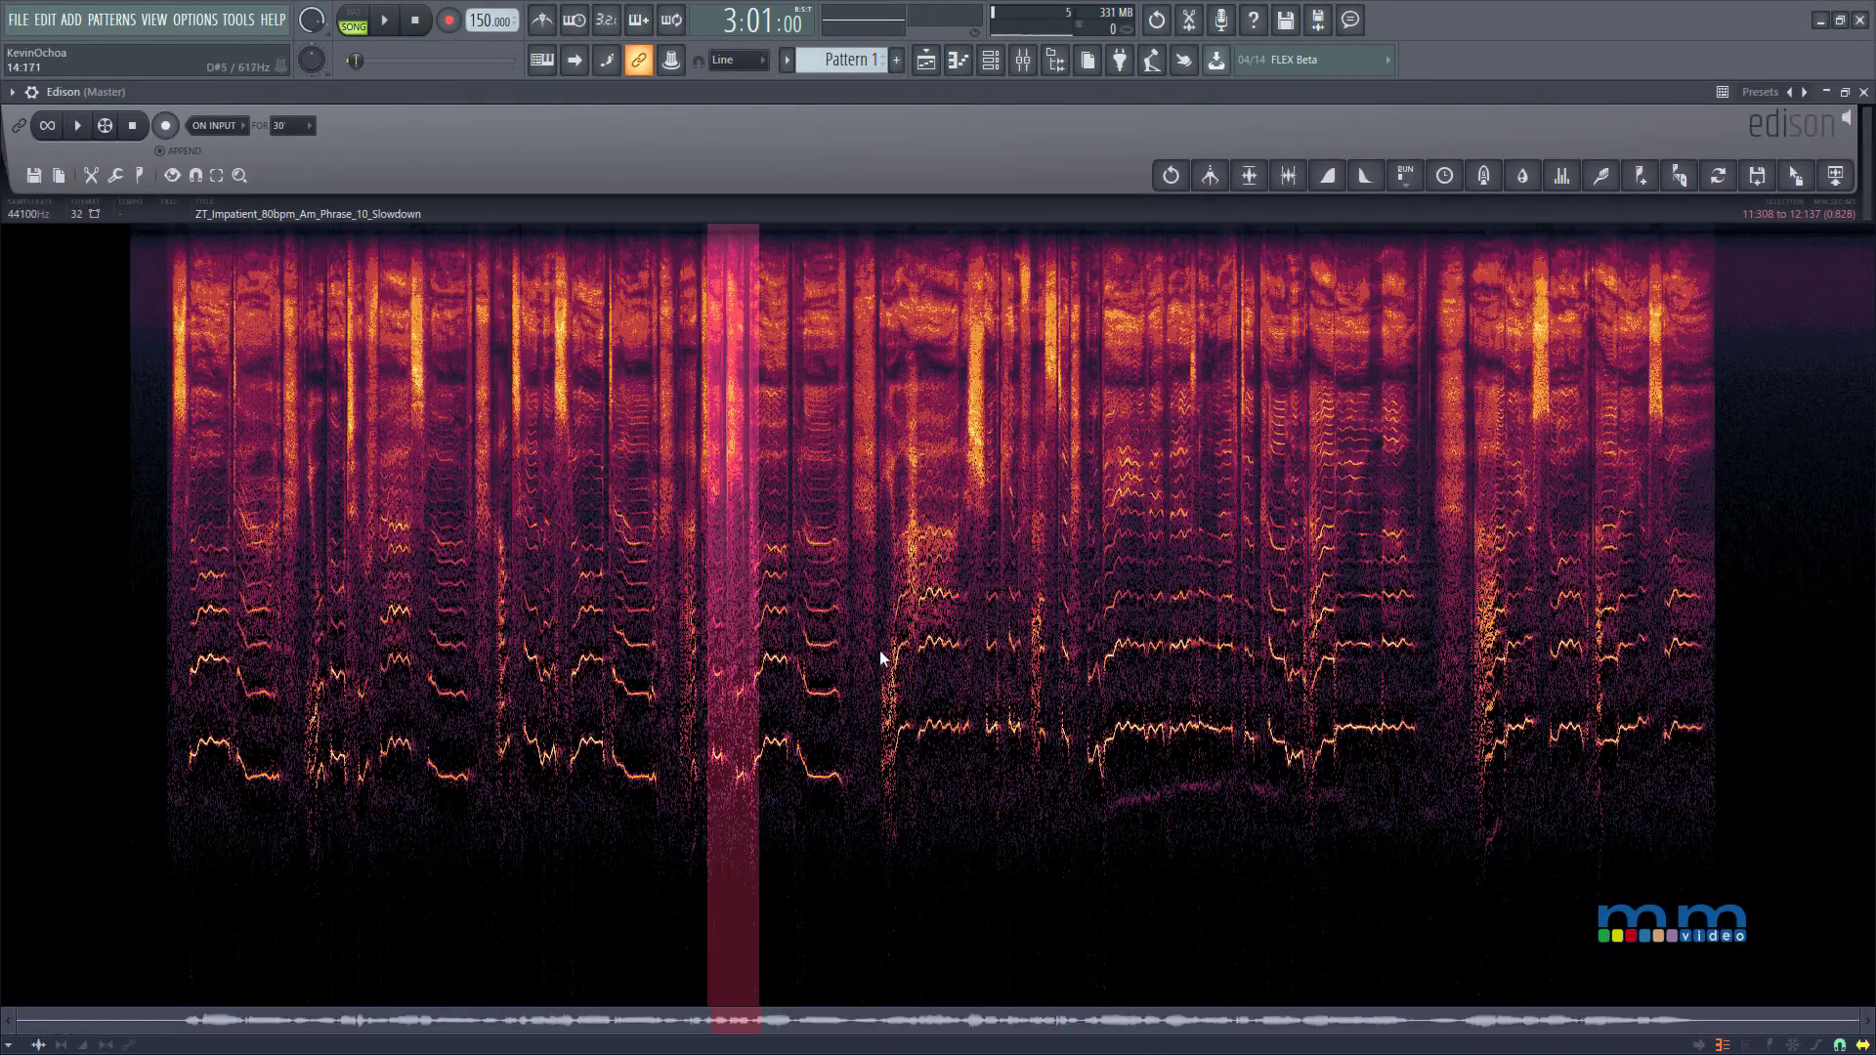
left_click_drag(879, 649, 7, 469)
left_click_drag(770, 408, 2, 430)
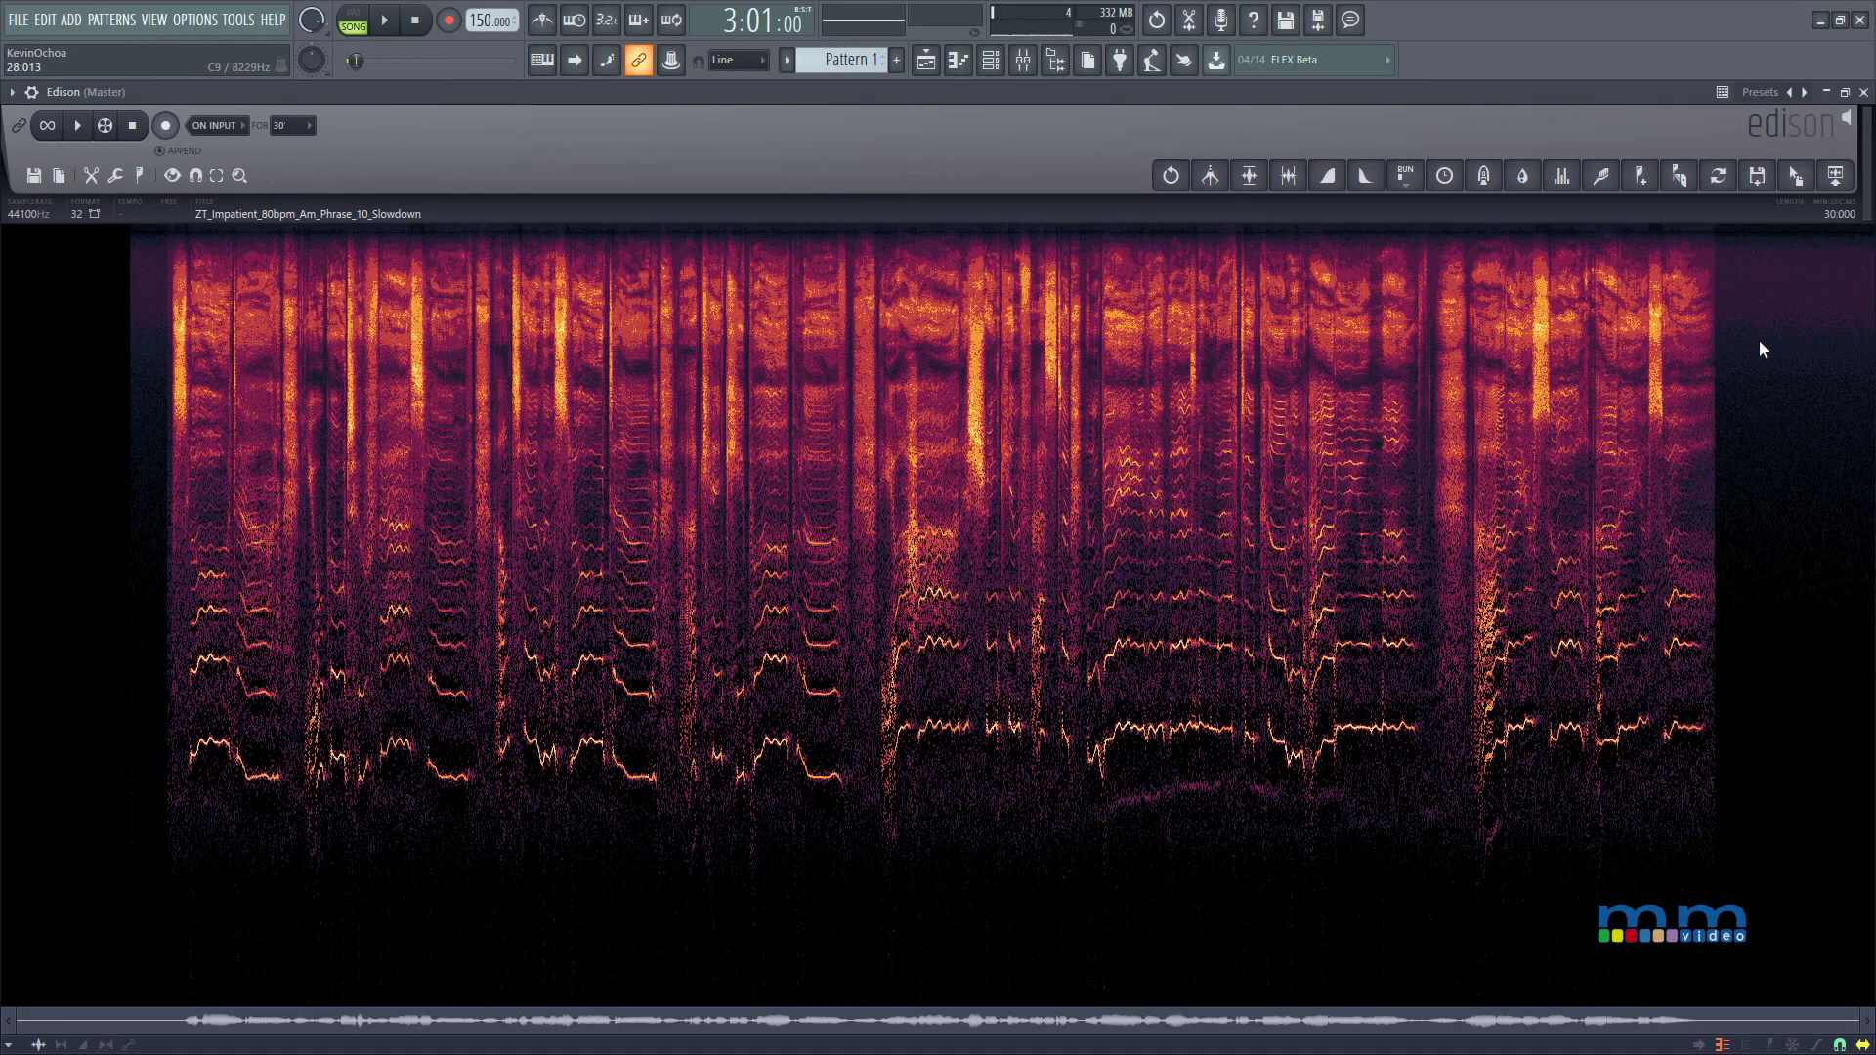
Mark the silent tail from 28.013 to 30.000 for the noise profile and open the denoise cleanup for the whole sample.
left_click_drag(1751, 342, 1866, 390)
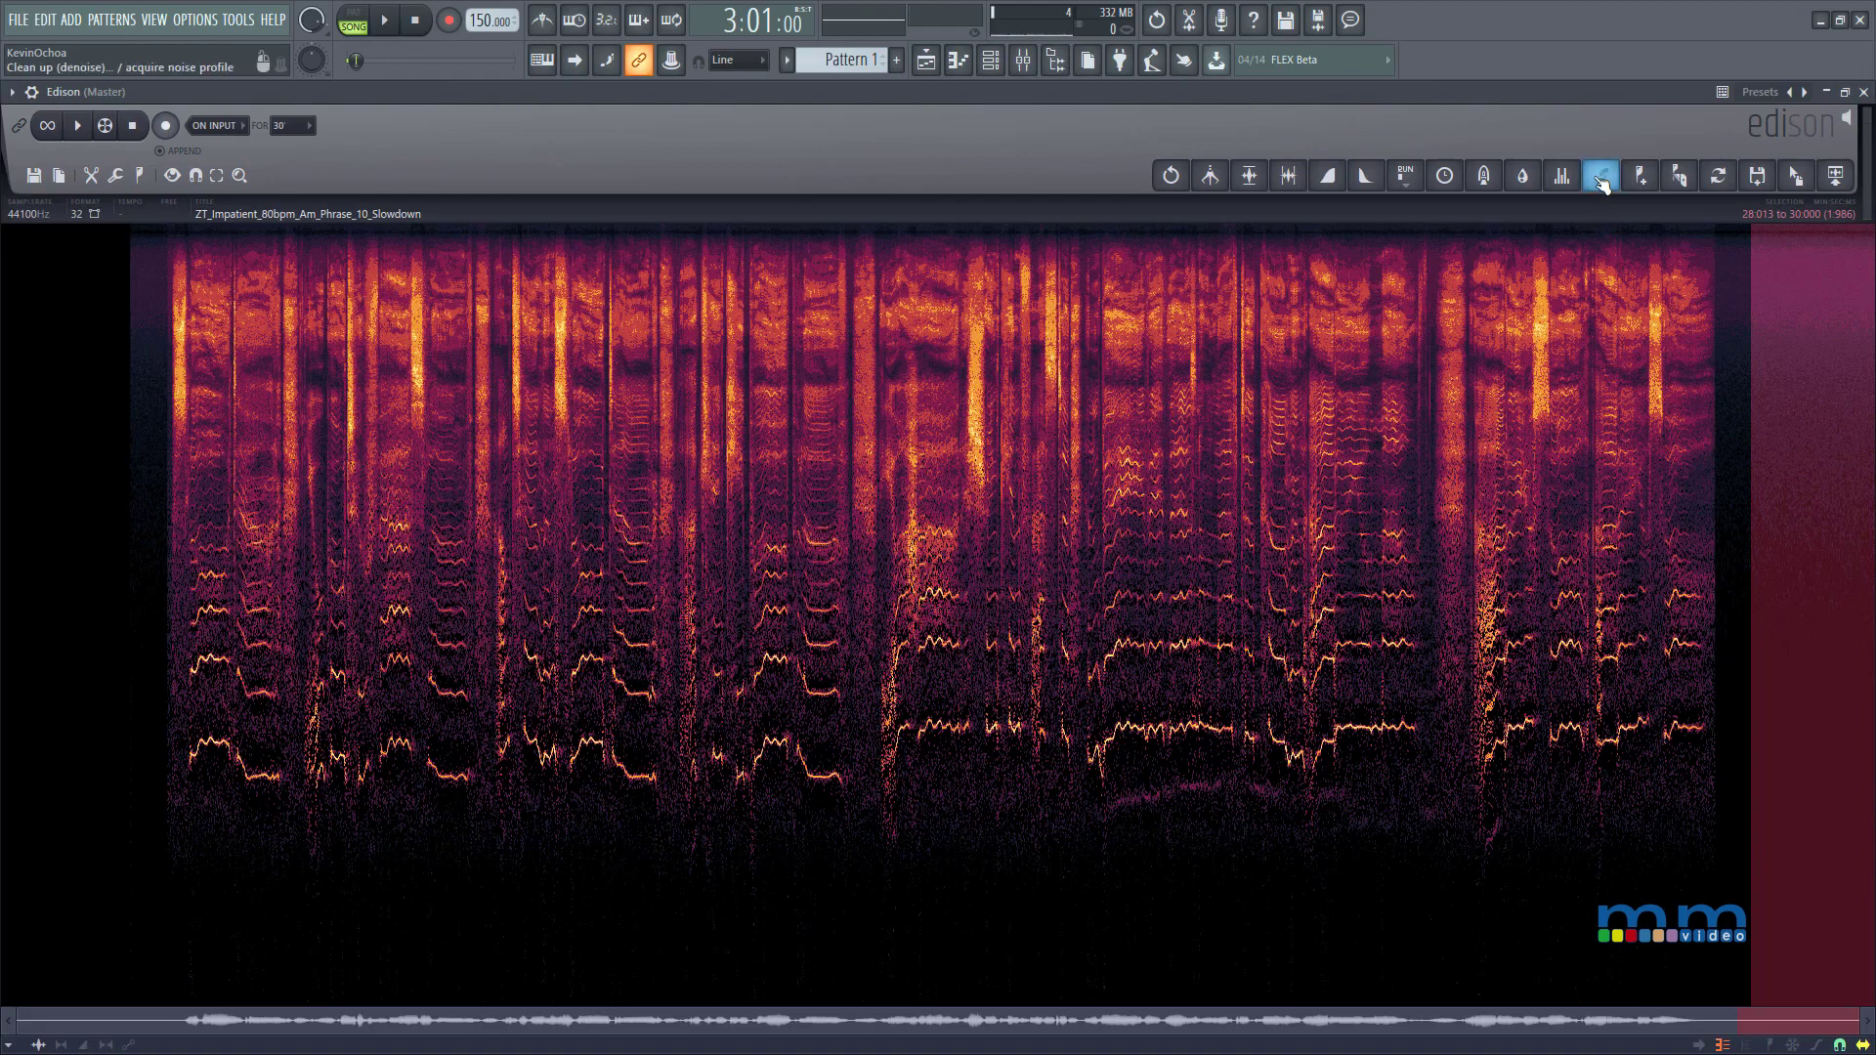
double_click(1769, 303)
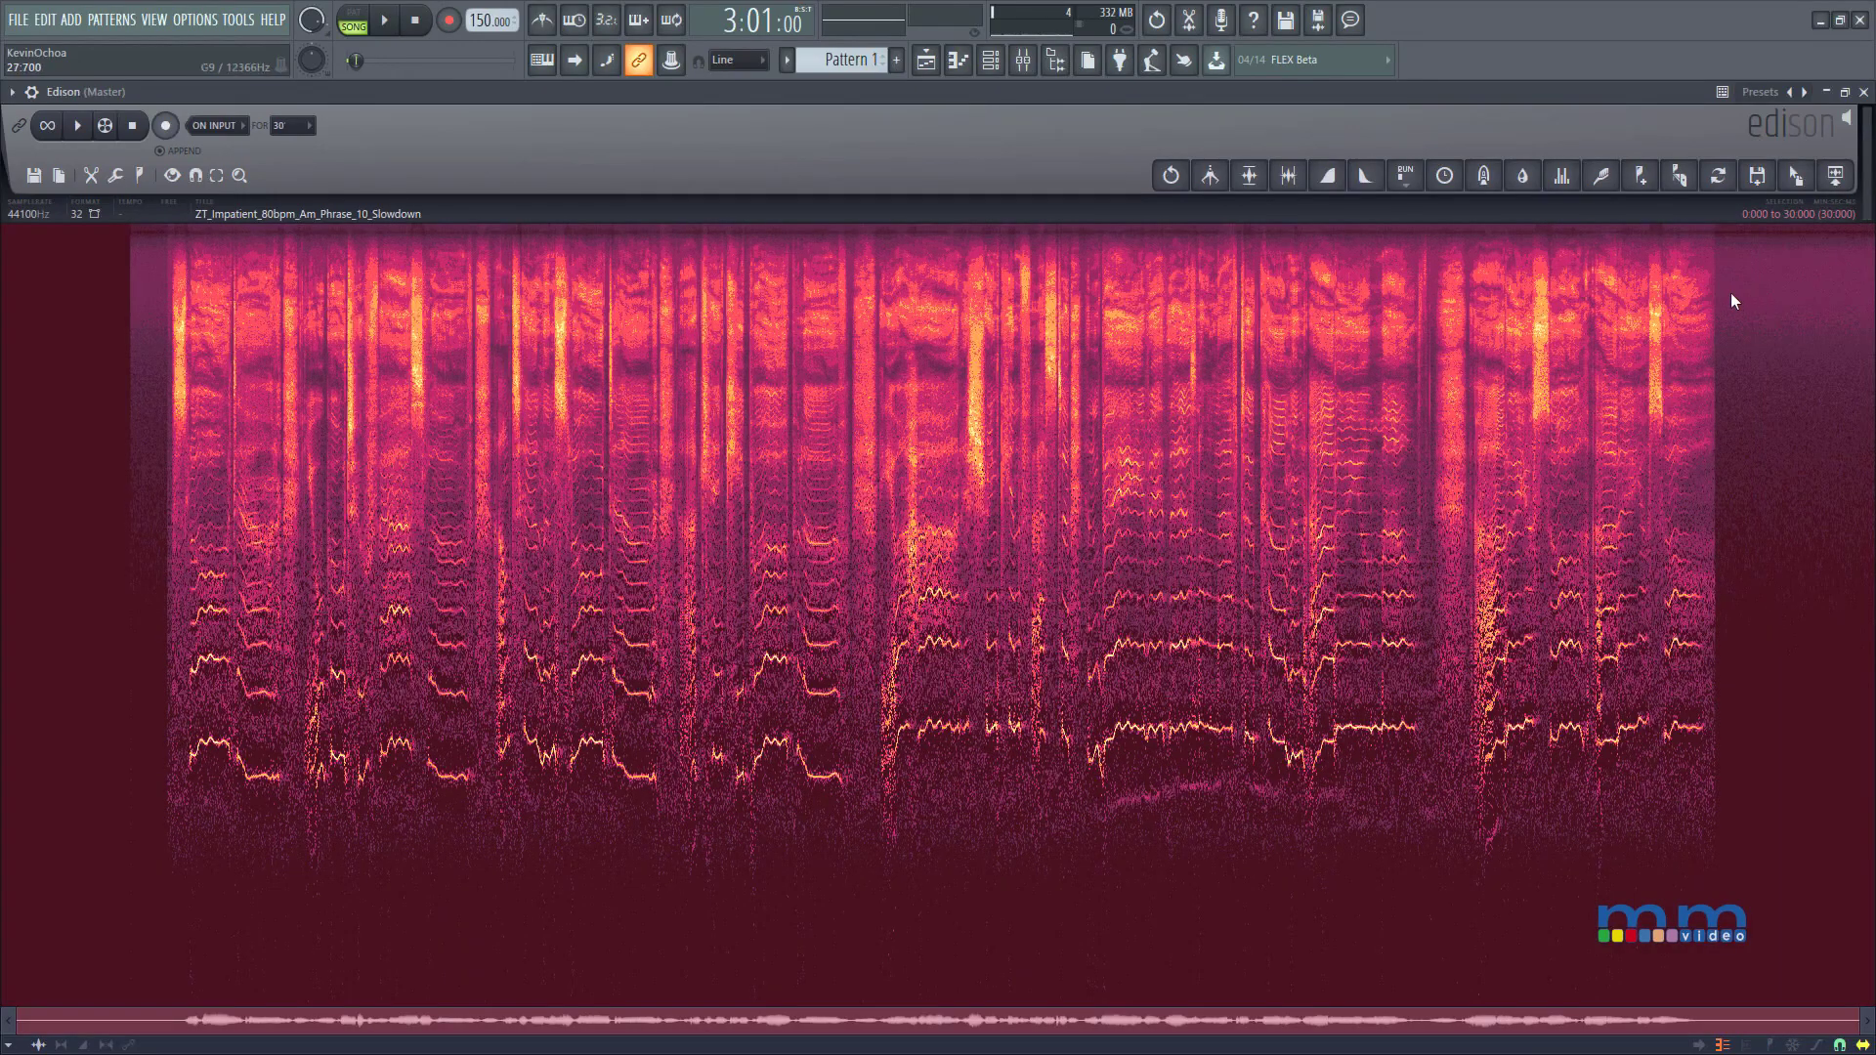
left_click(1614, 179)
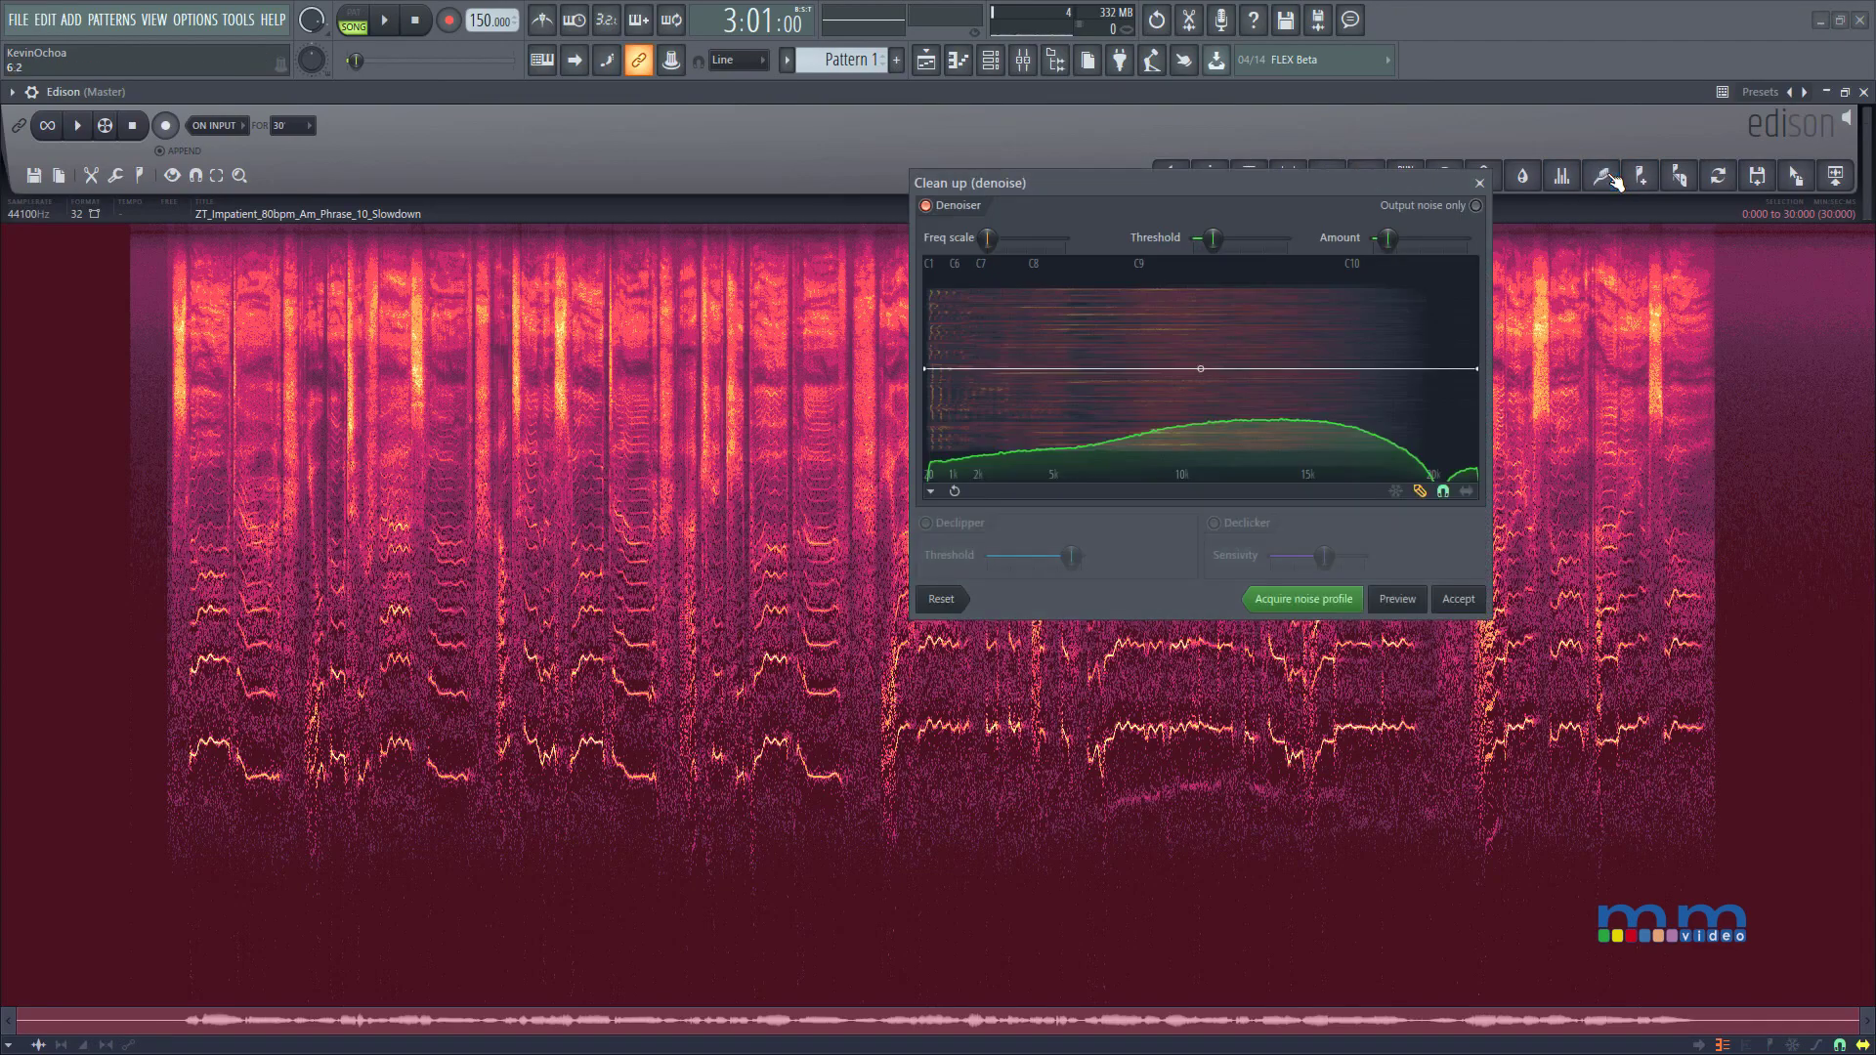
Raise the denoiser's amount, threshold and frequency scale and apply the denoising to the whole vocal.
left_click_drag(1073, 185, 910, 223)
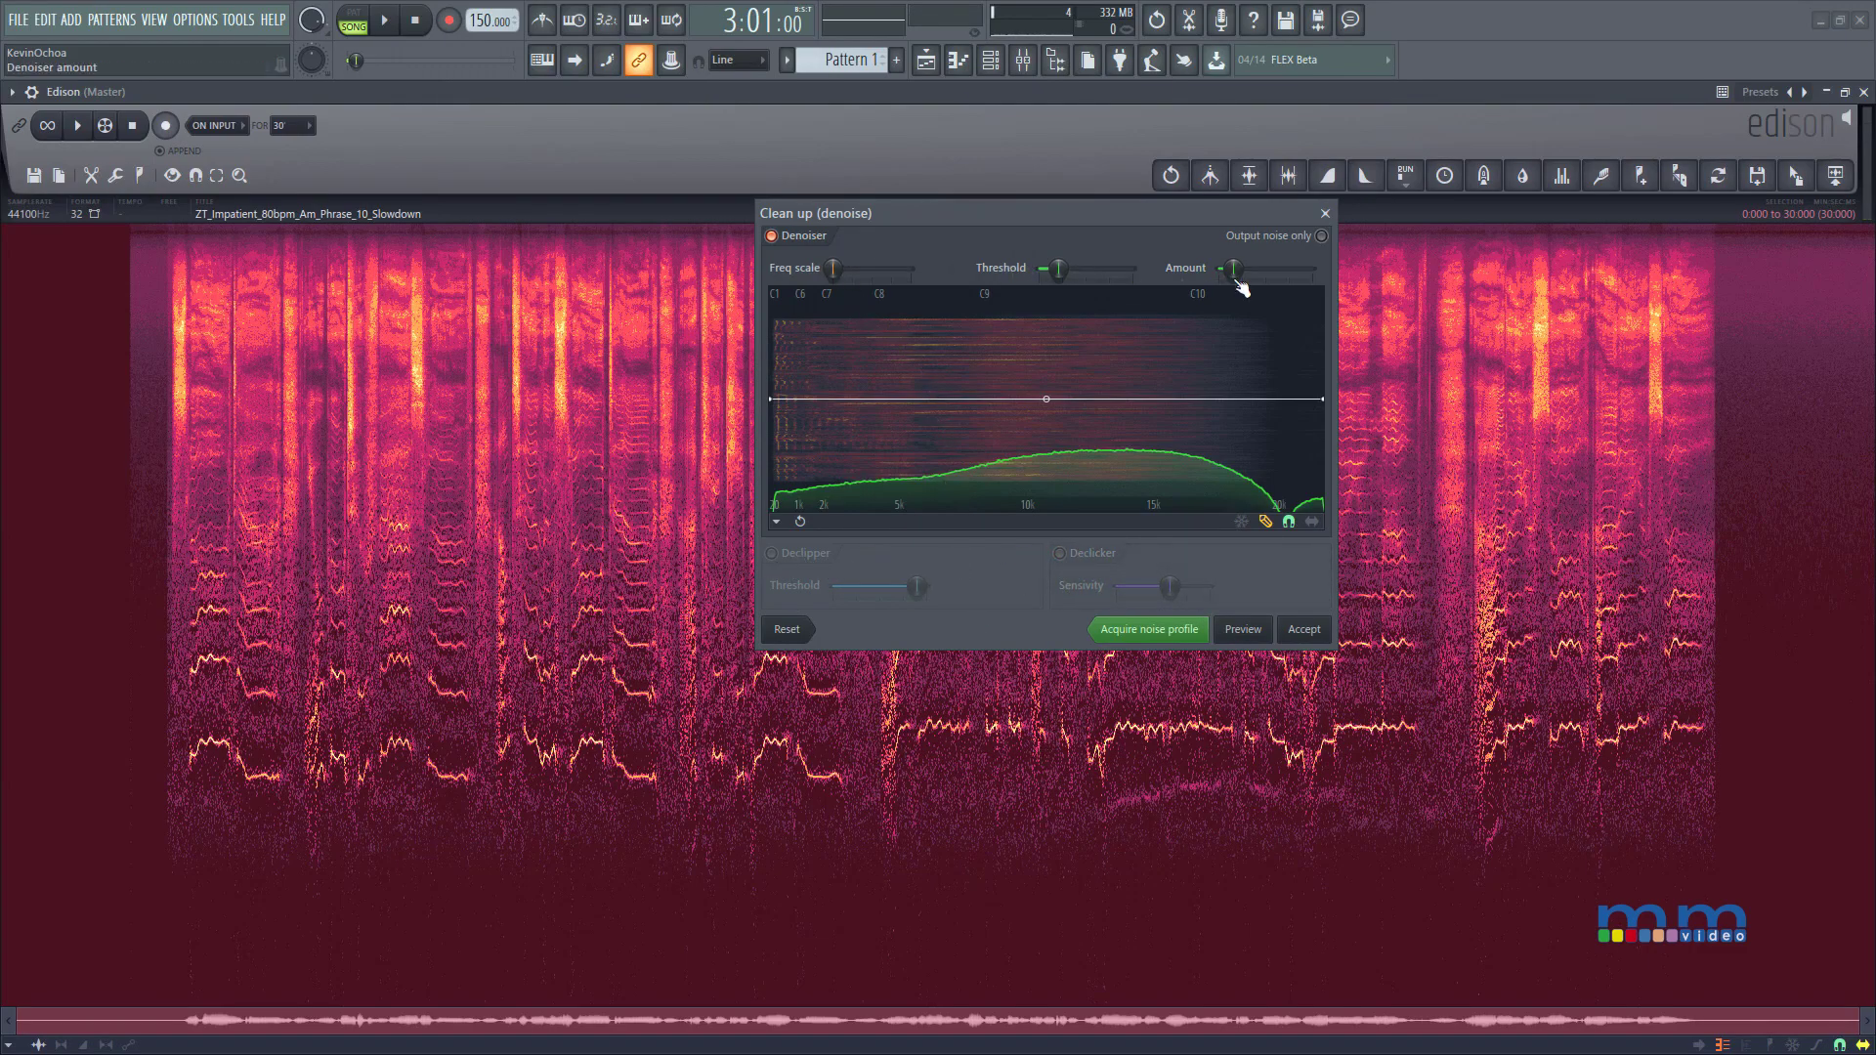
left_click_drag(910, 214, 919, 220)
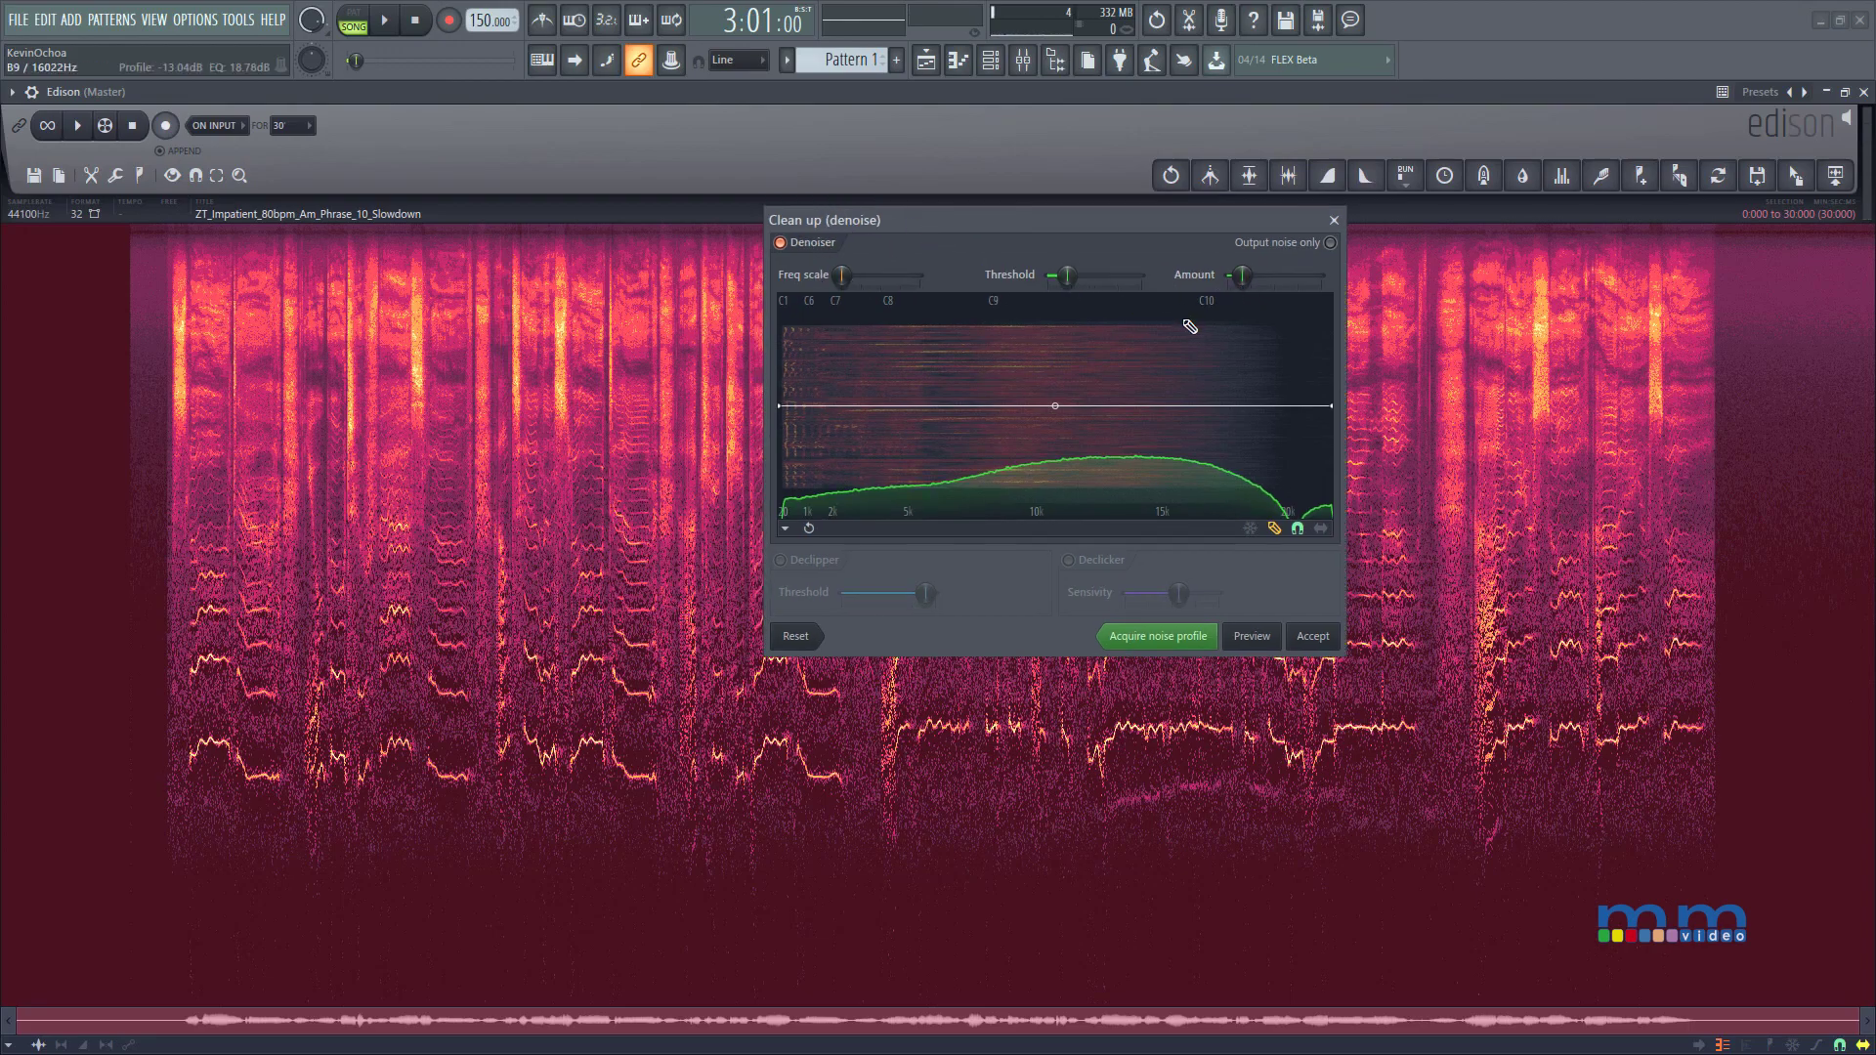
left_click_drag(1246, 283, 1246, 276)
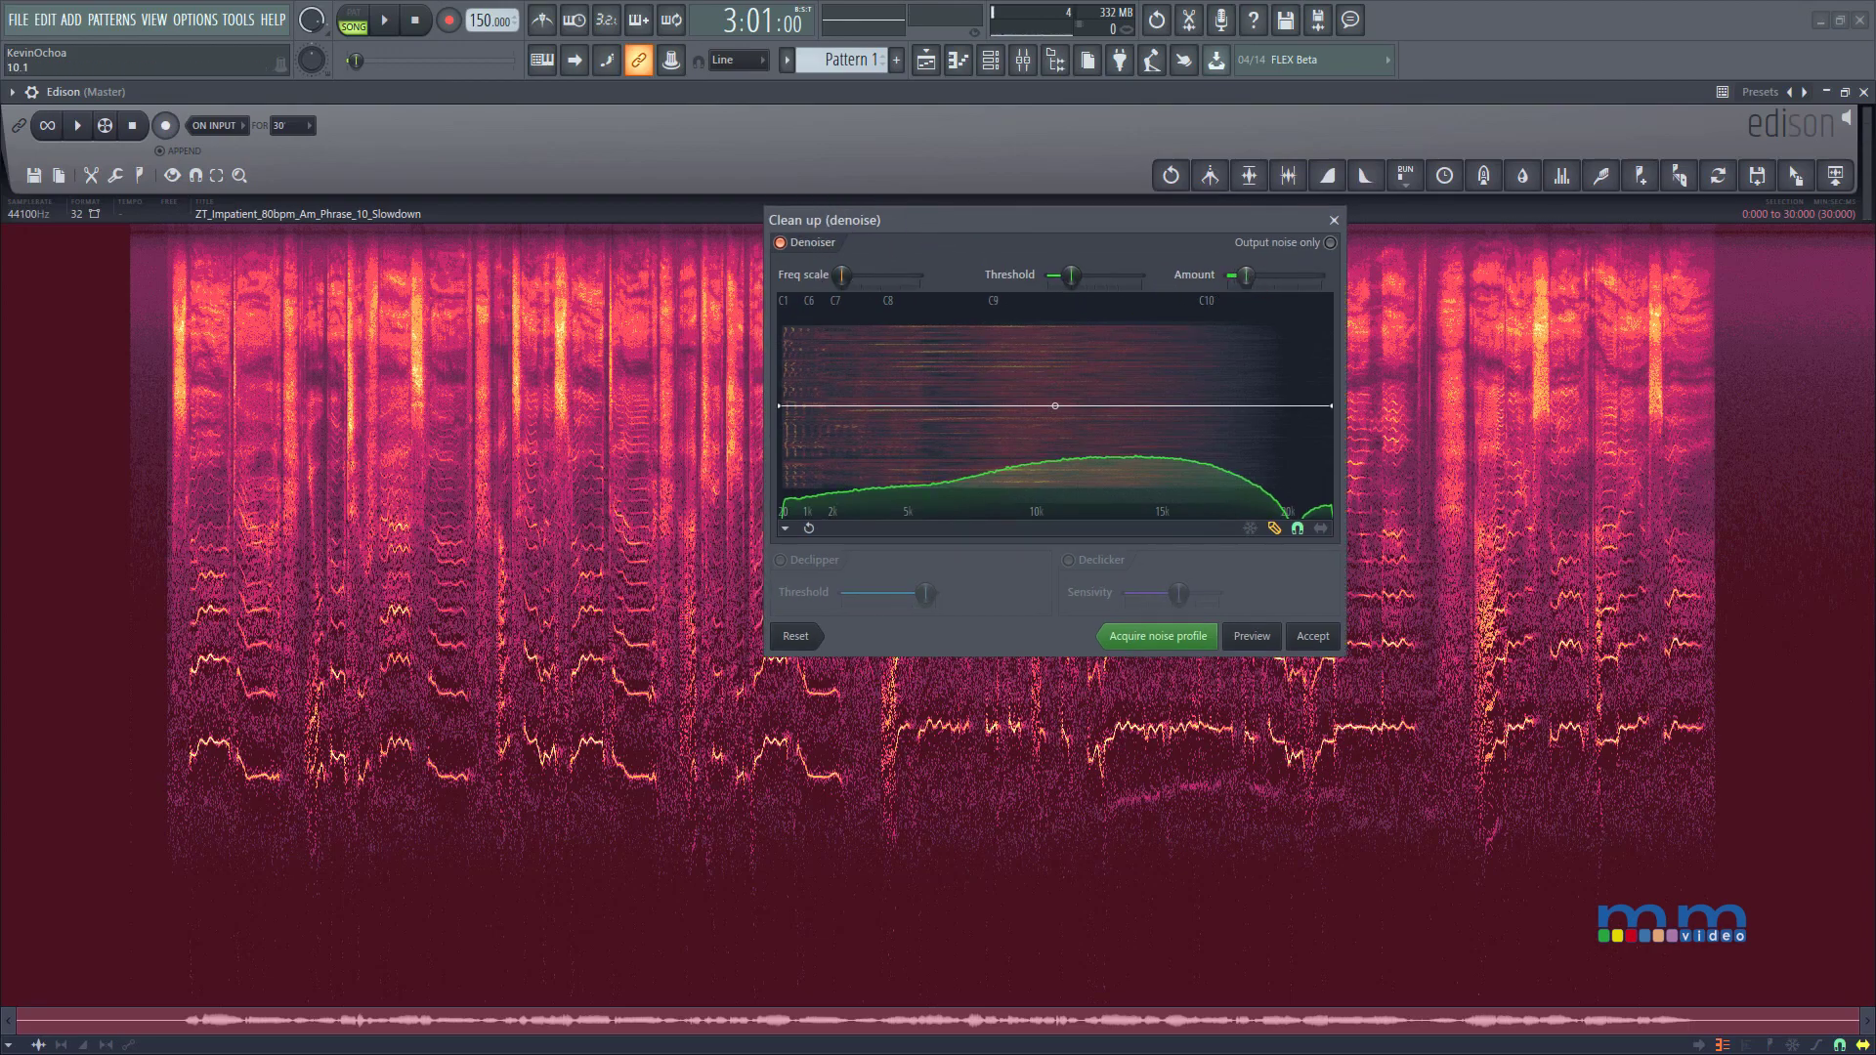
mouse_move(880, 294)
left_mouse_down()
mouse_move(958, 293)
mouse_move(842, 277)
mouse_move(874, 275)
left_mouse_up()
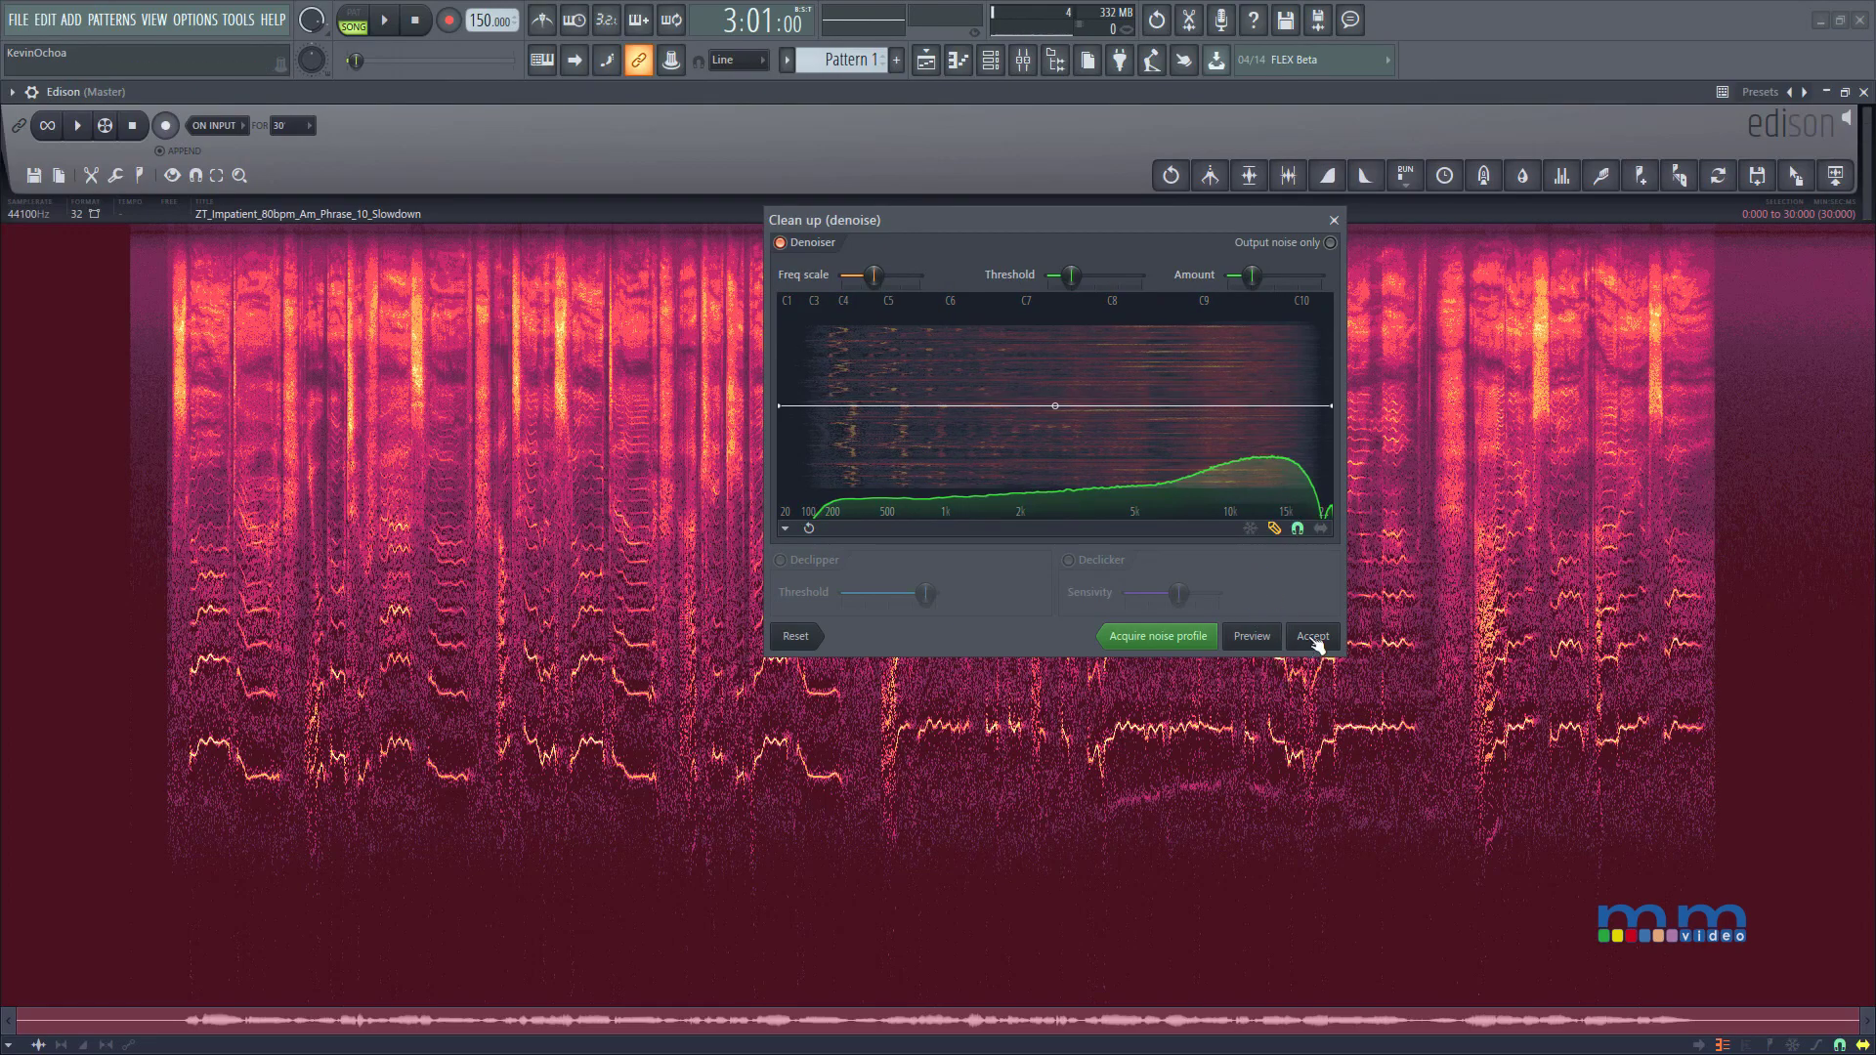
left_click_drag(1252, 277, 1252, 270)
left_click(1313, 637)
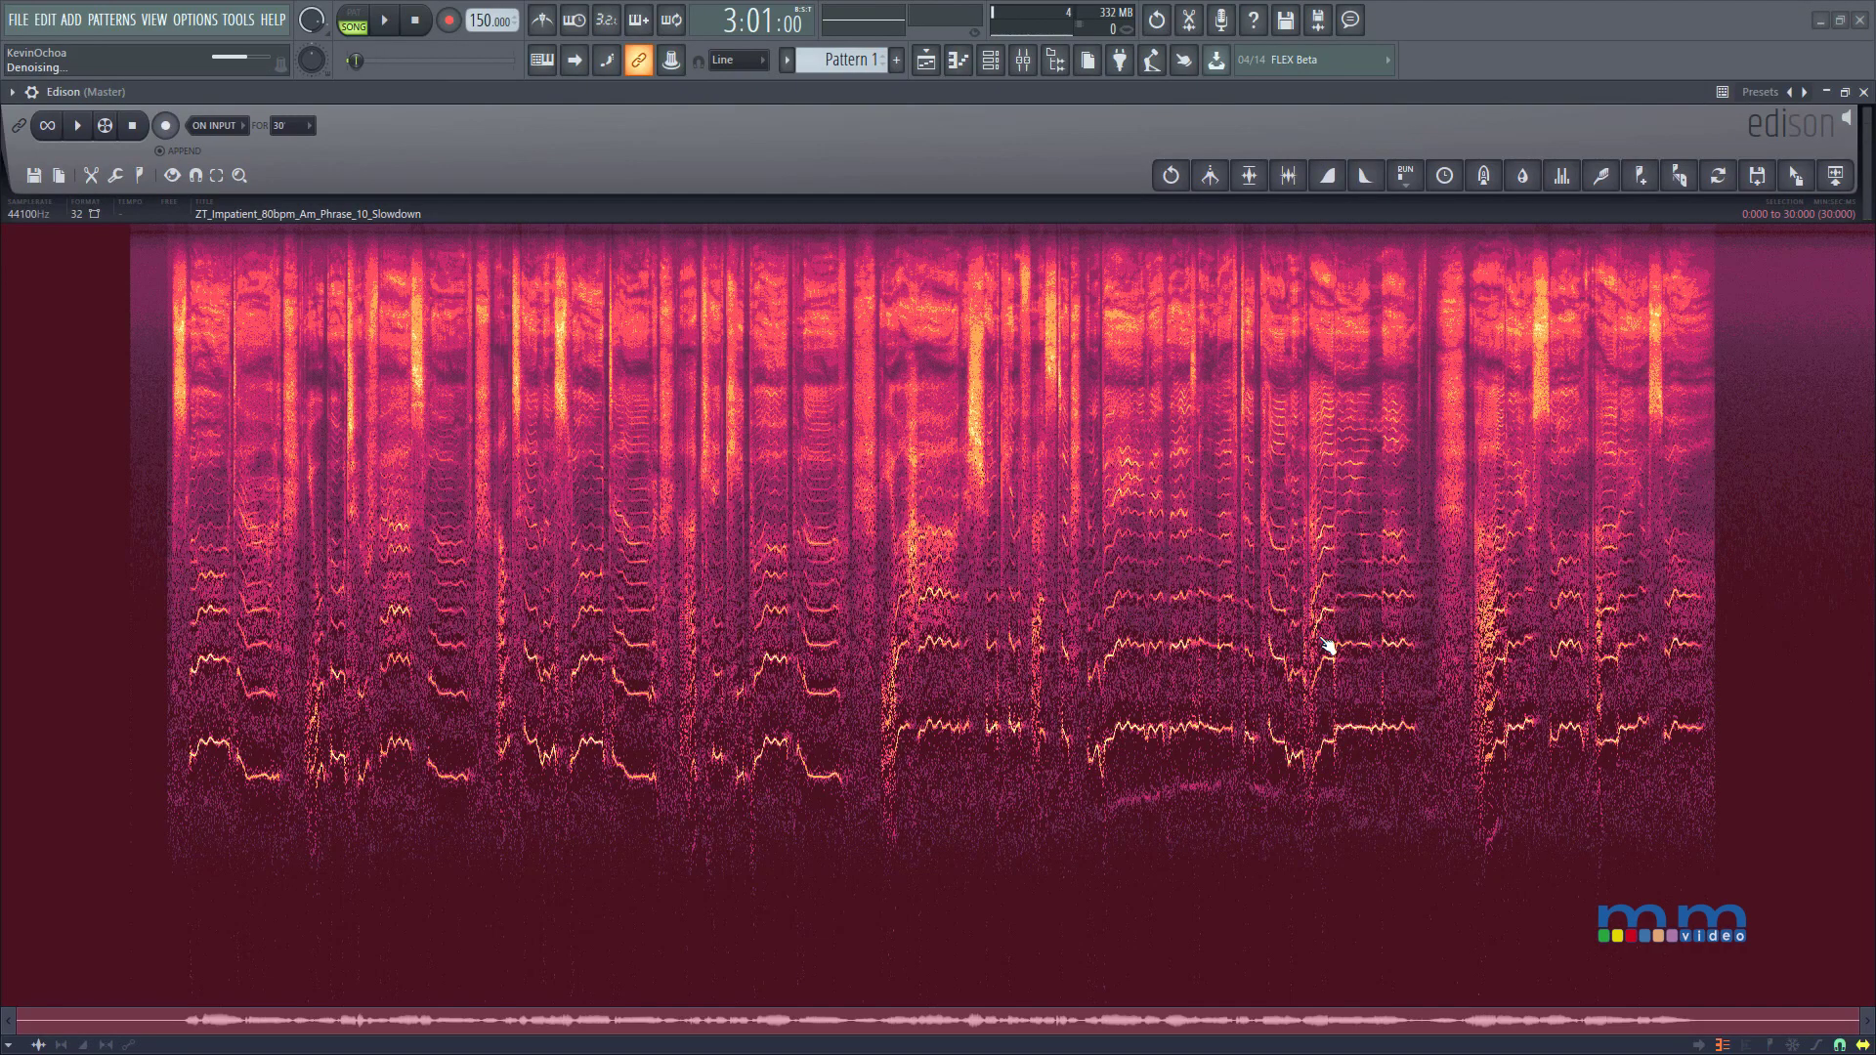
left_click(579, 471)
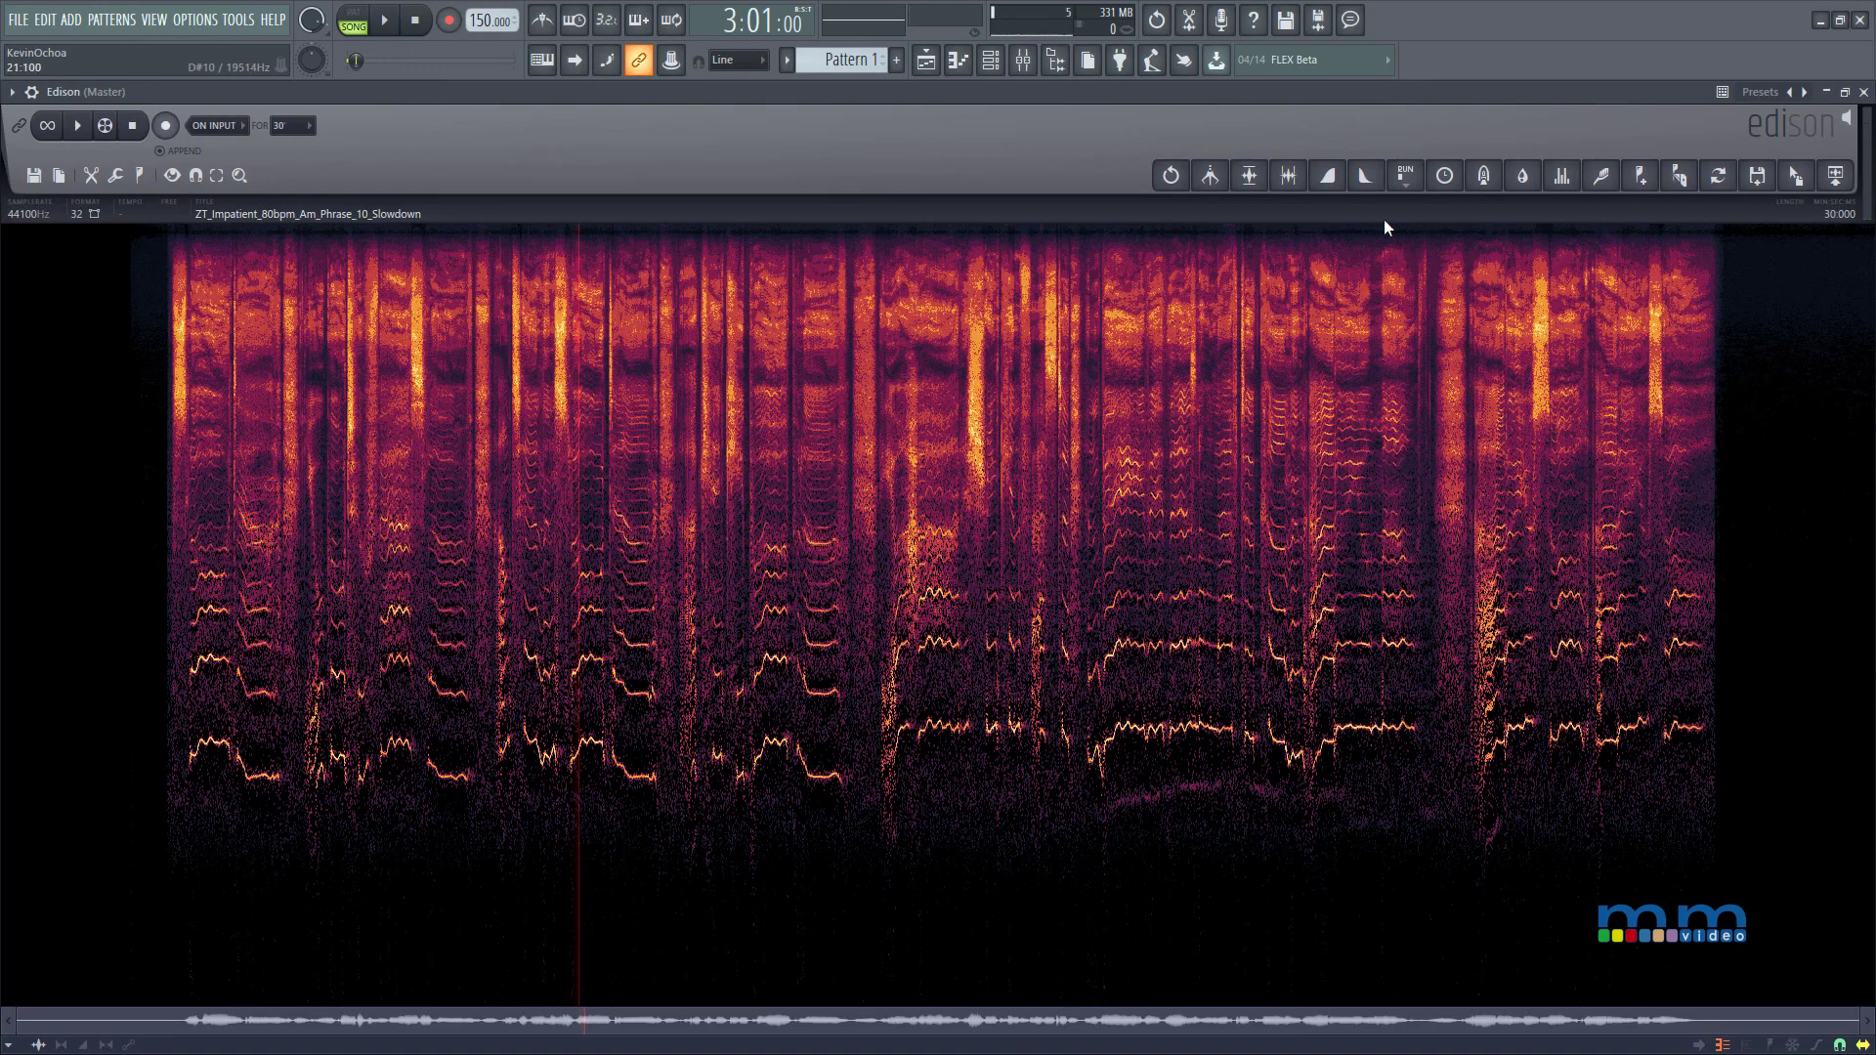
Shape the equalizer curve into a steep low cut at about 123 Hz and apply it to the vocal.
left_click(1565, 181)
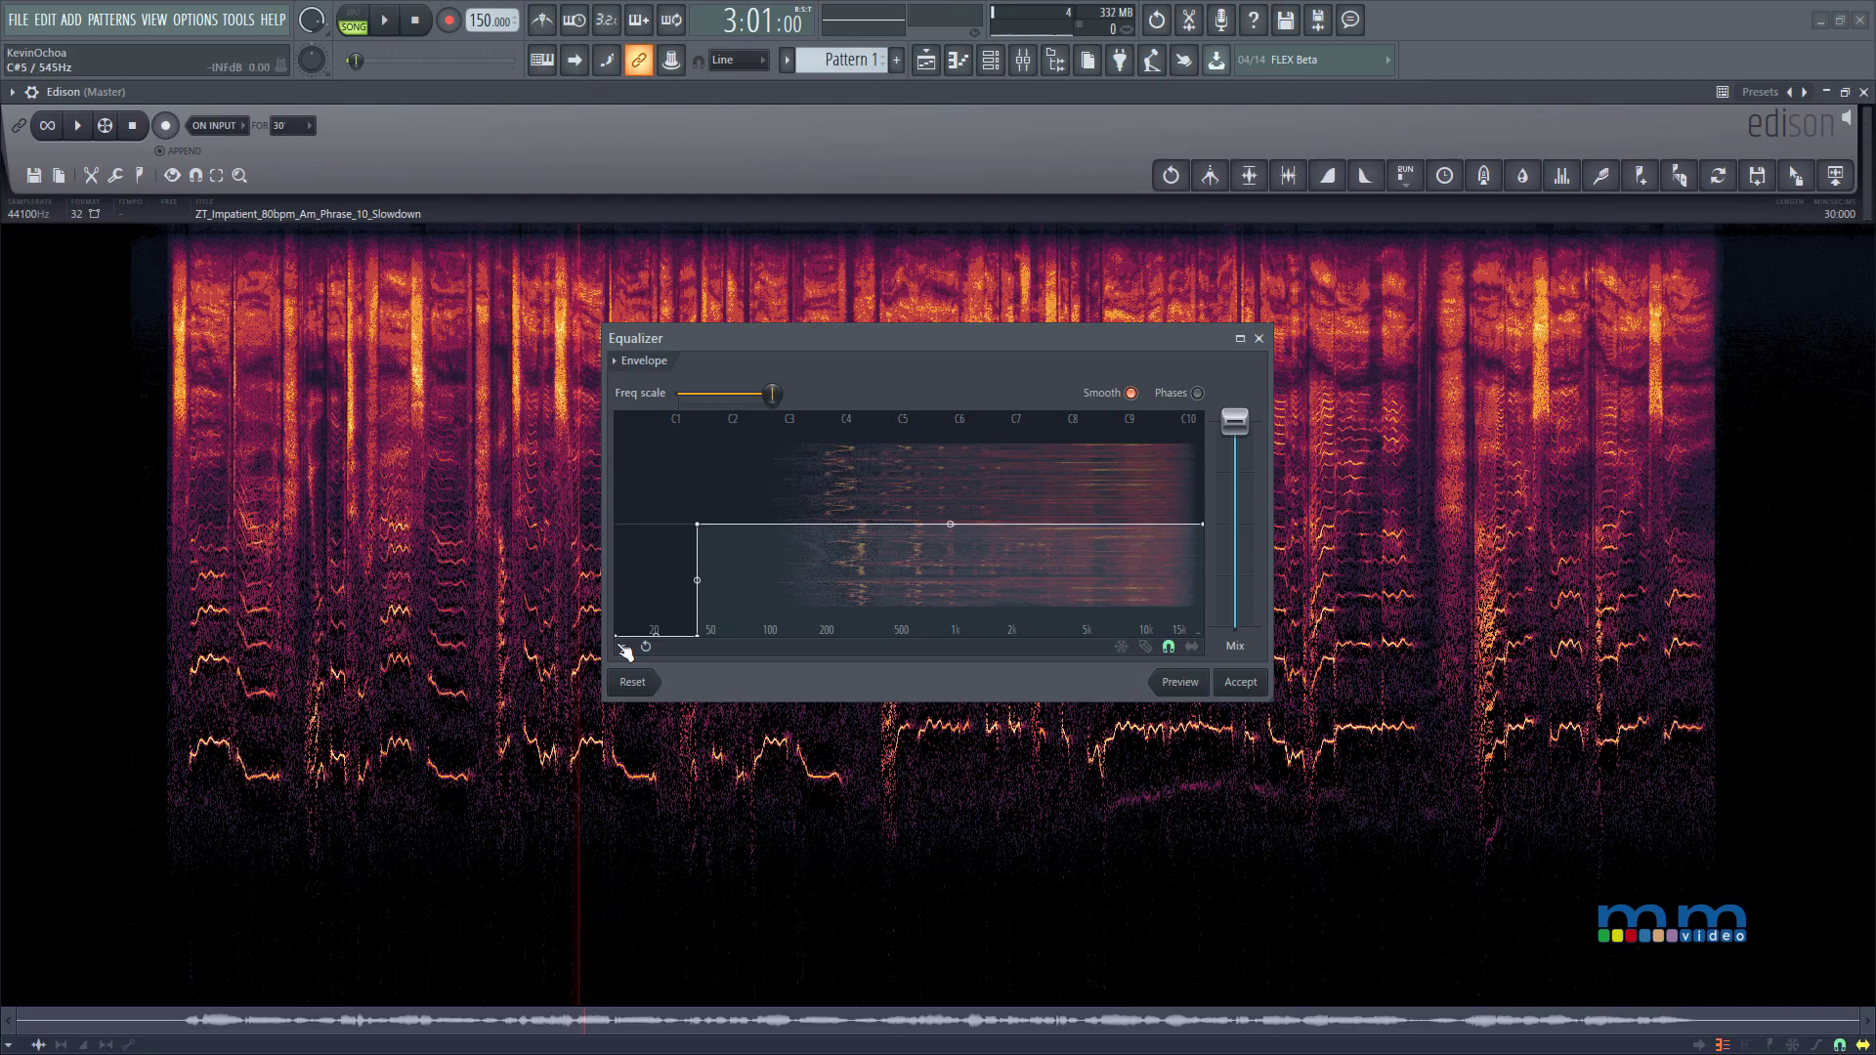
mouse_move(699, 644)
left_mouse_down()
mouse_move(630, 645)
mouse_move(711, 683)
mouse_move(630, 513)
mouse_move(674, 668)
mouse_move(604, 564)
mouse_move(698, 643)
left_mouse_up()
left_click_drag(697, 525, 780, 525)
left_click_drag(703, 636, 788, 662)
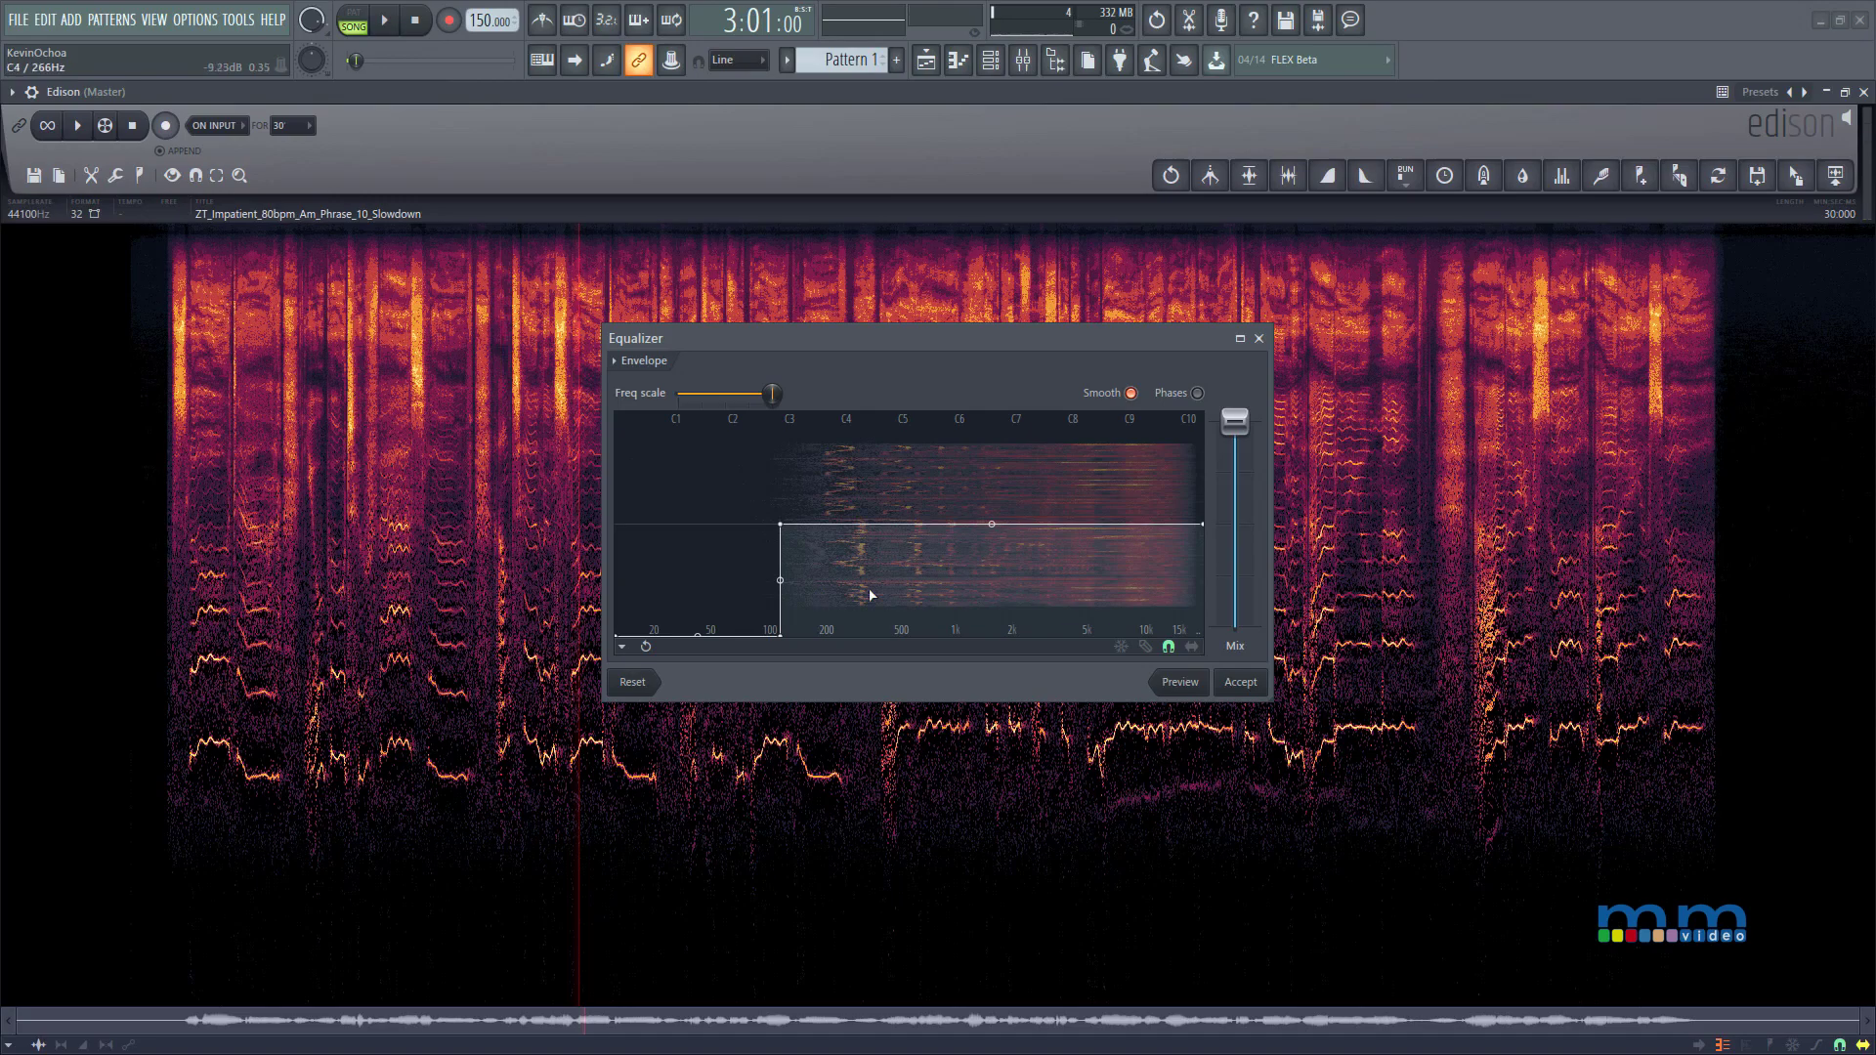
left_click(1250, 684)
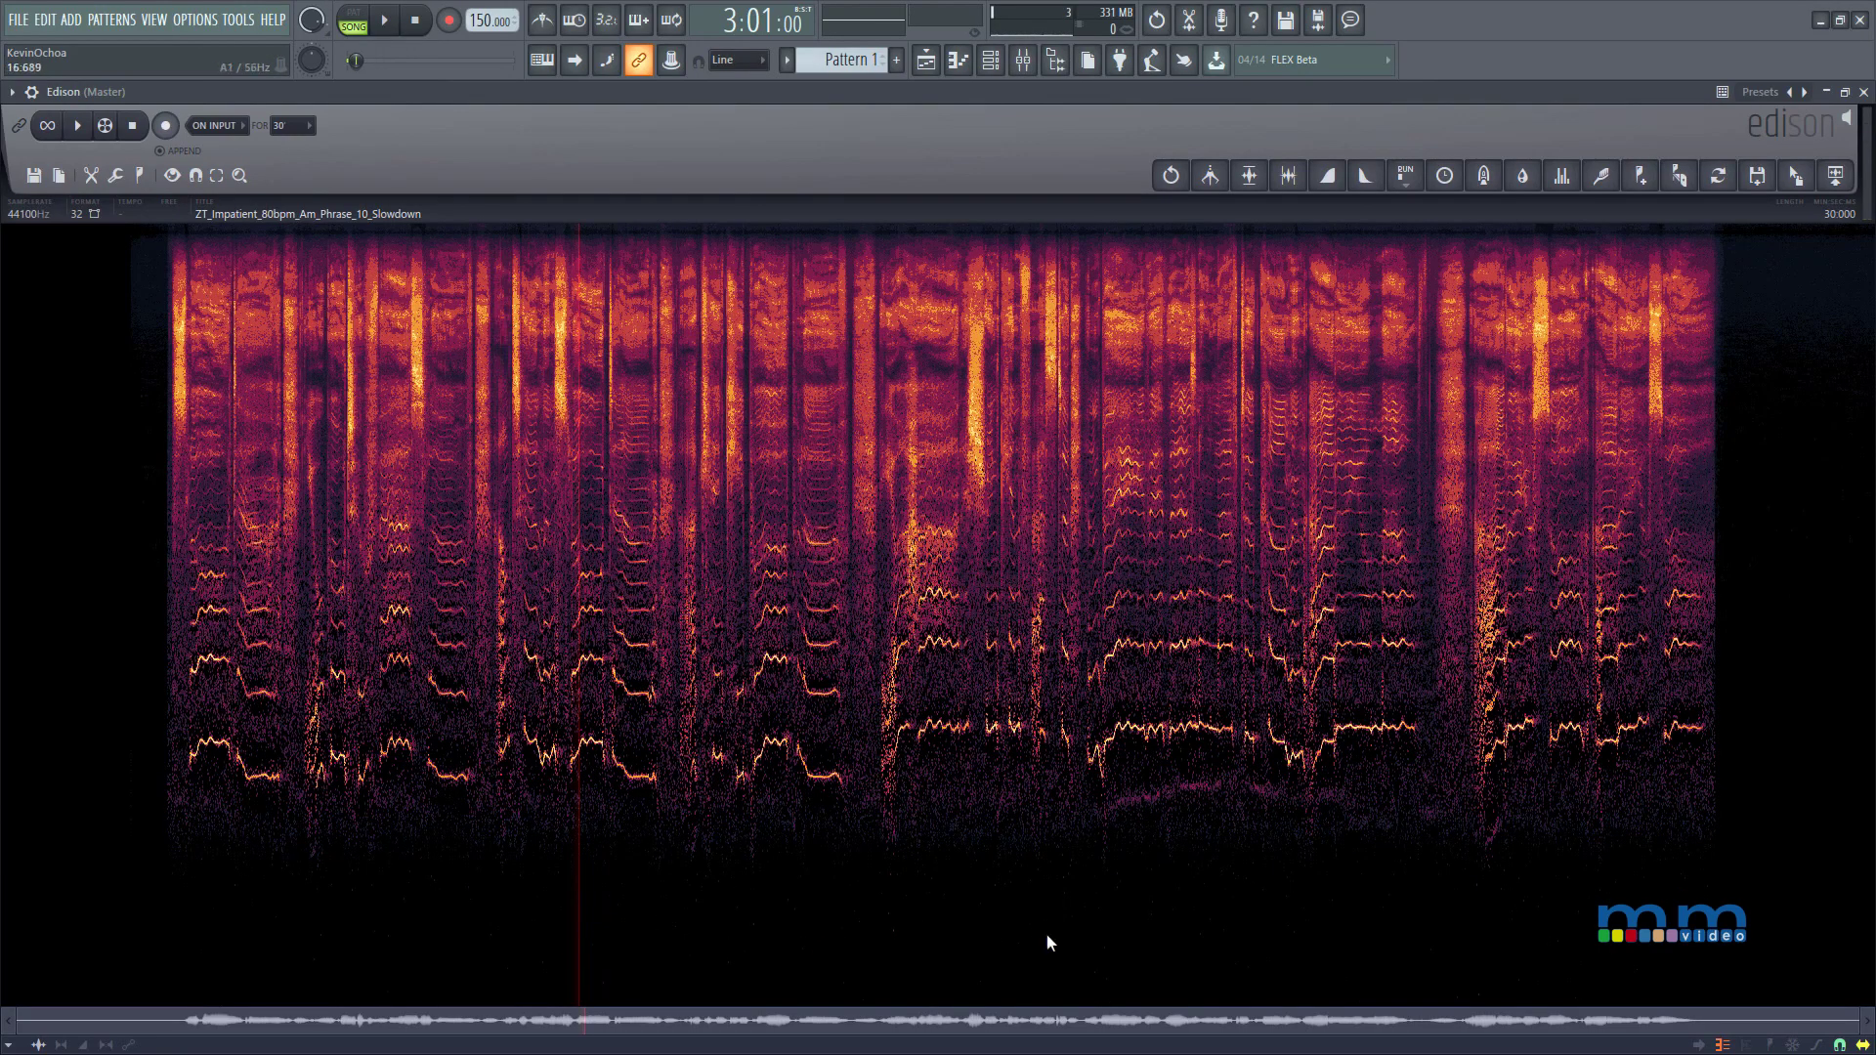
Reopen the equalizer, shift the low cut to a slightly higher frequency and apply it again.
left_click(1561, 175)
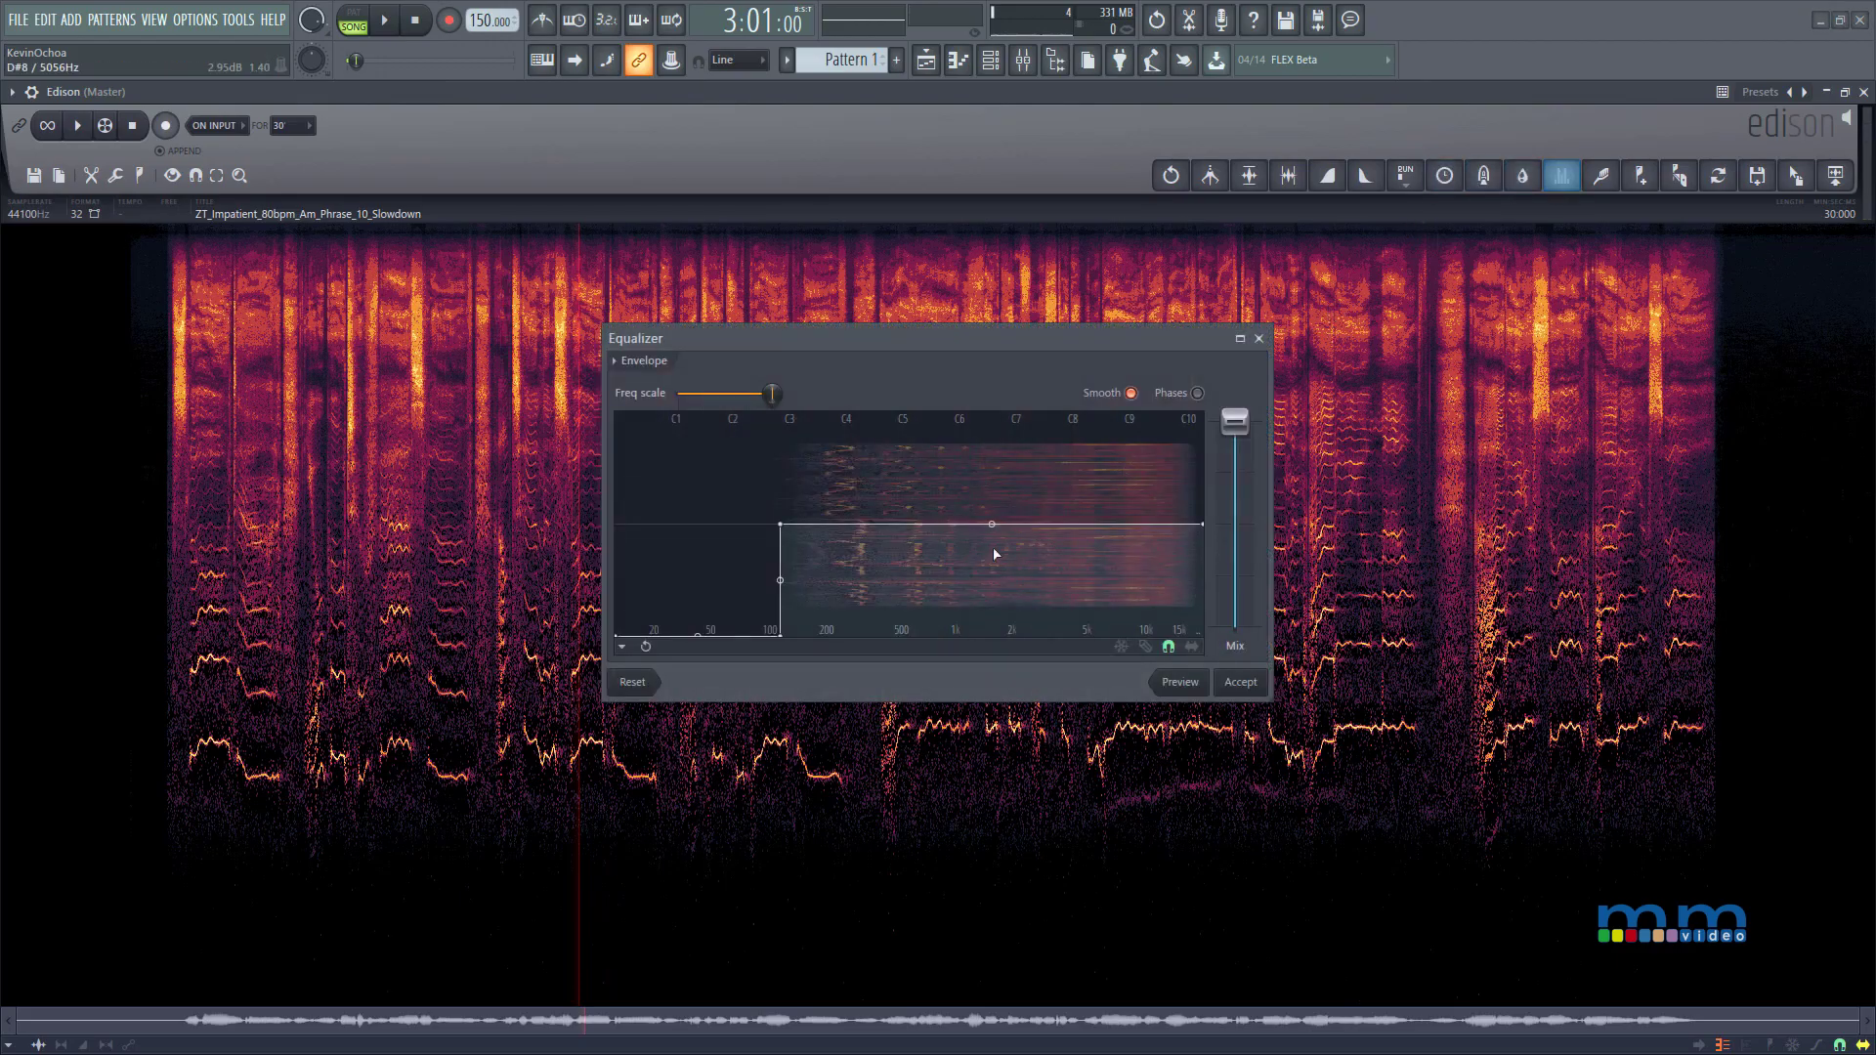
left_click_drag(788, 524, 809, 524)
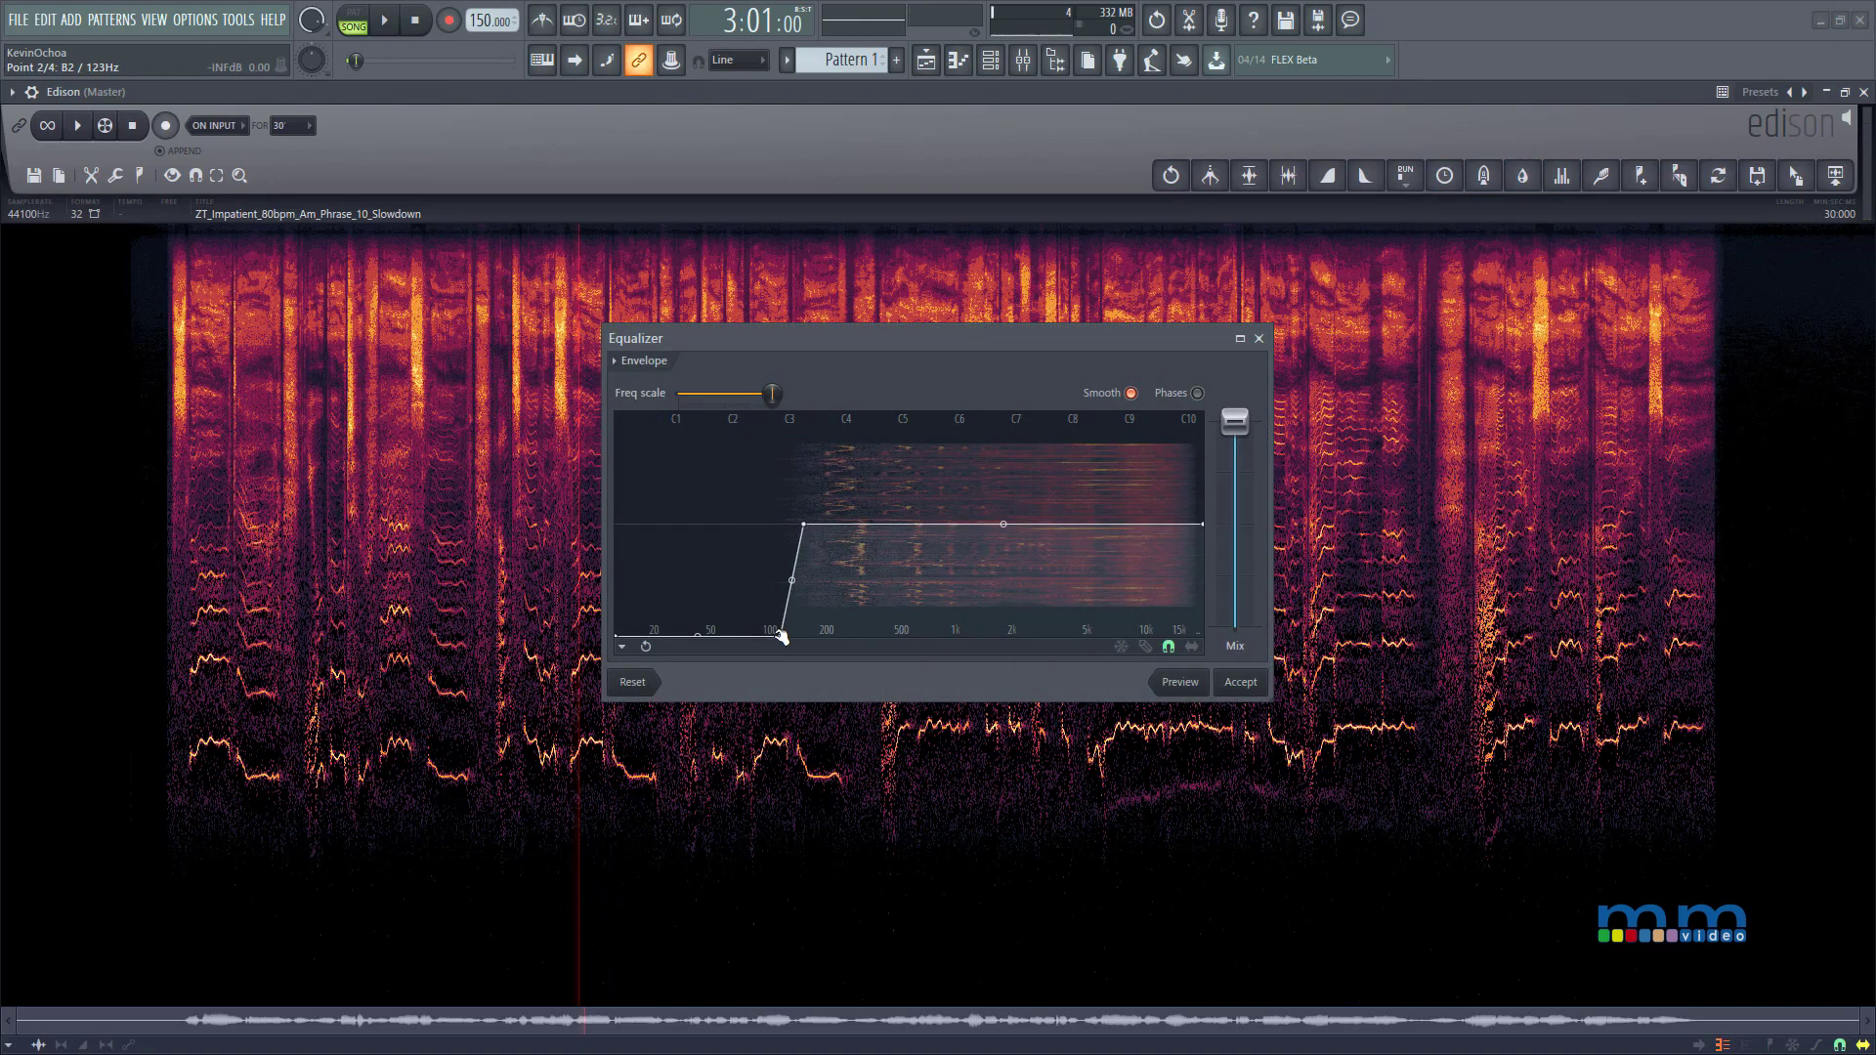
left_click_drag(781, 635, 856, 642)
left_click(1241, 682)
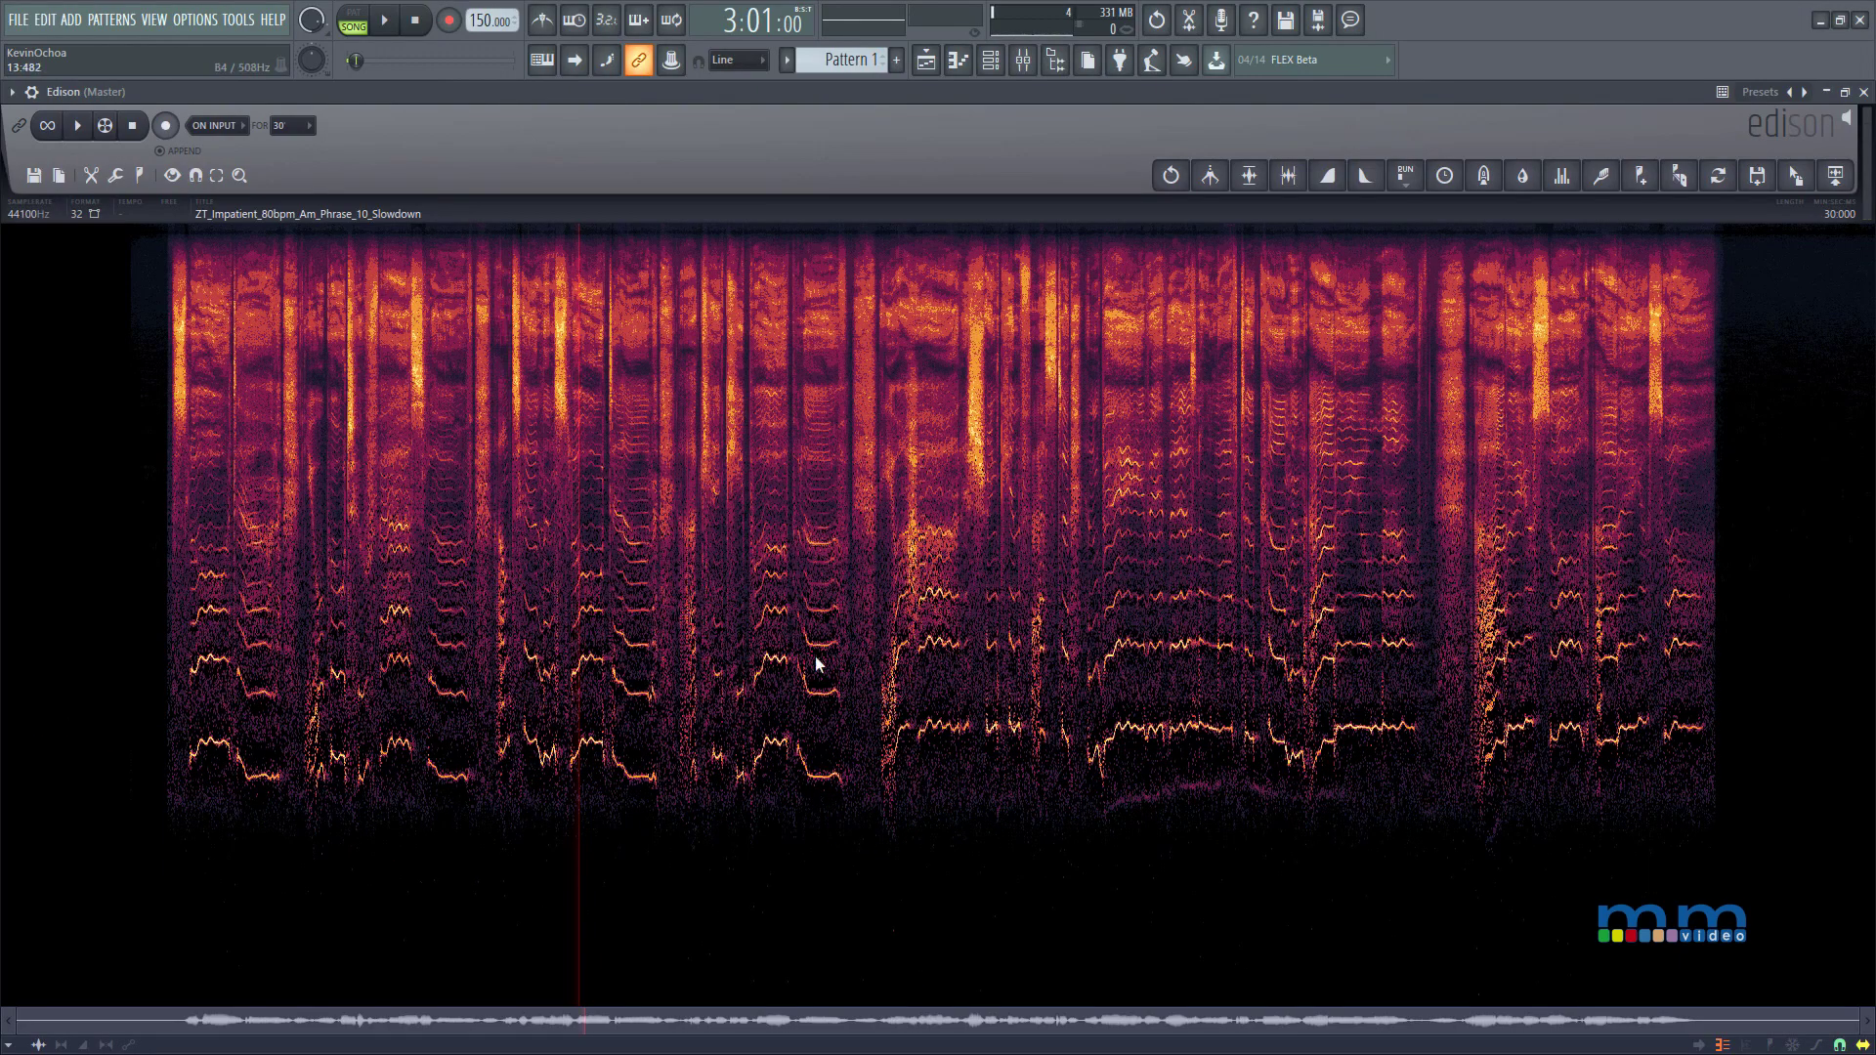
Select and play the cleaned vocal from 8.430 to 20.161, extend the selection to the end and clear it.
left_click_drag(533, 626, 1261, 664)
key("space")
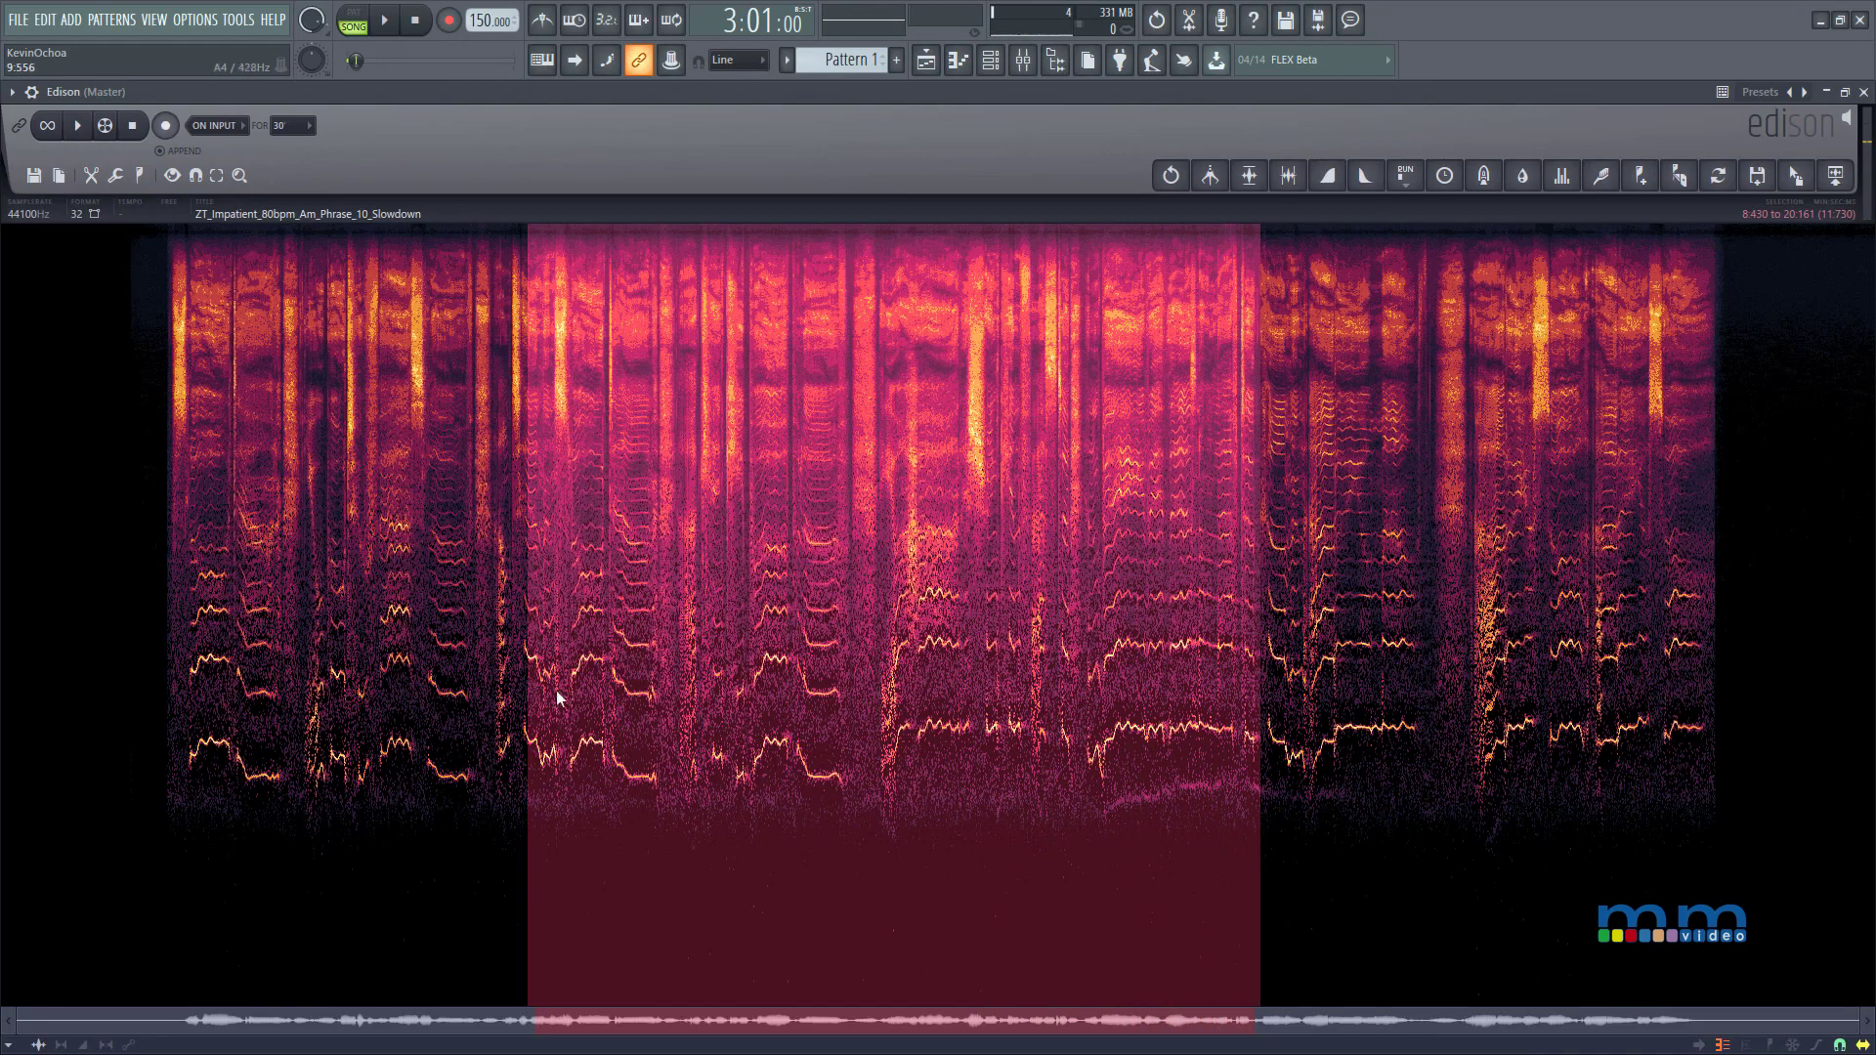
left_click_drag(528, 700, 1717, 701)
left_click_drag(1261, 703, 1872, 678)
left_click(1872, 684)
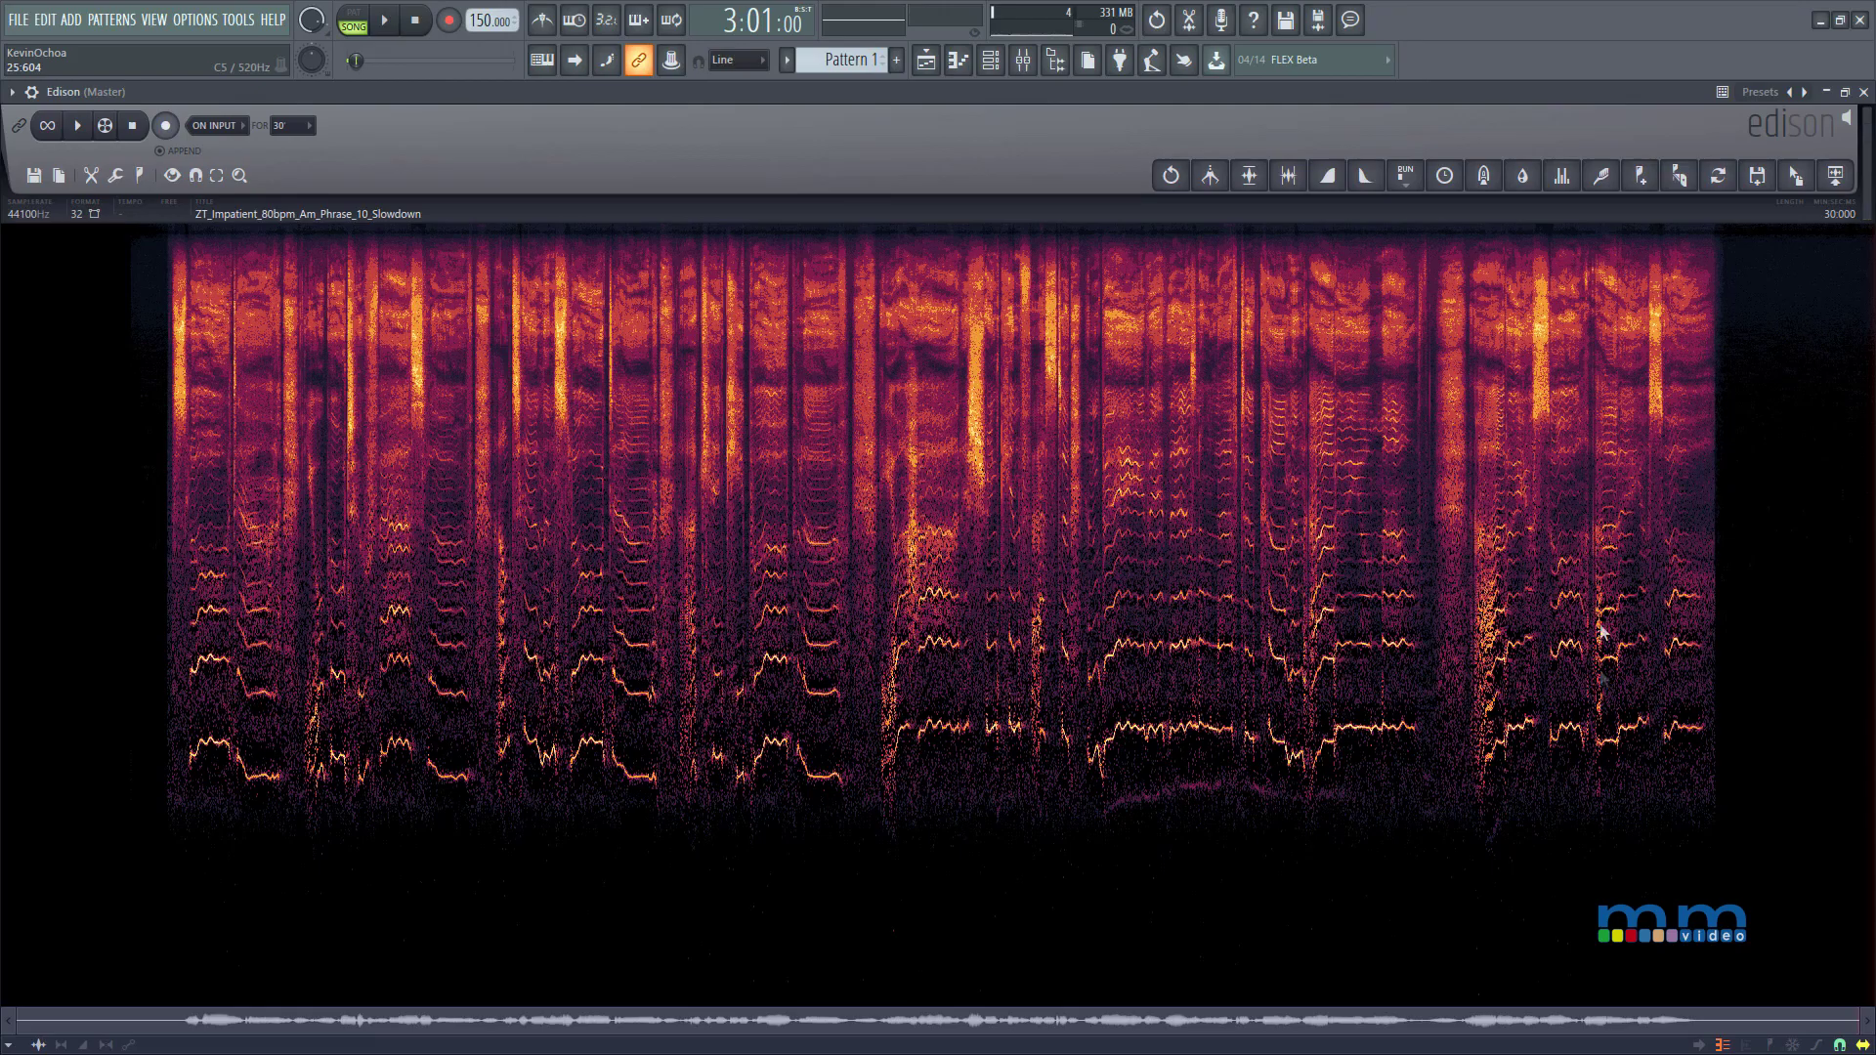
Restore Edison to a taller floating window, and close it together with the VOX channel settings.
left_click(1846, 94)
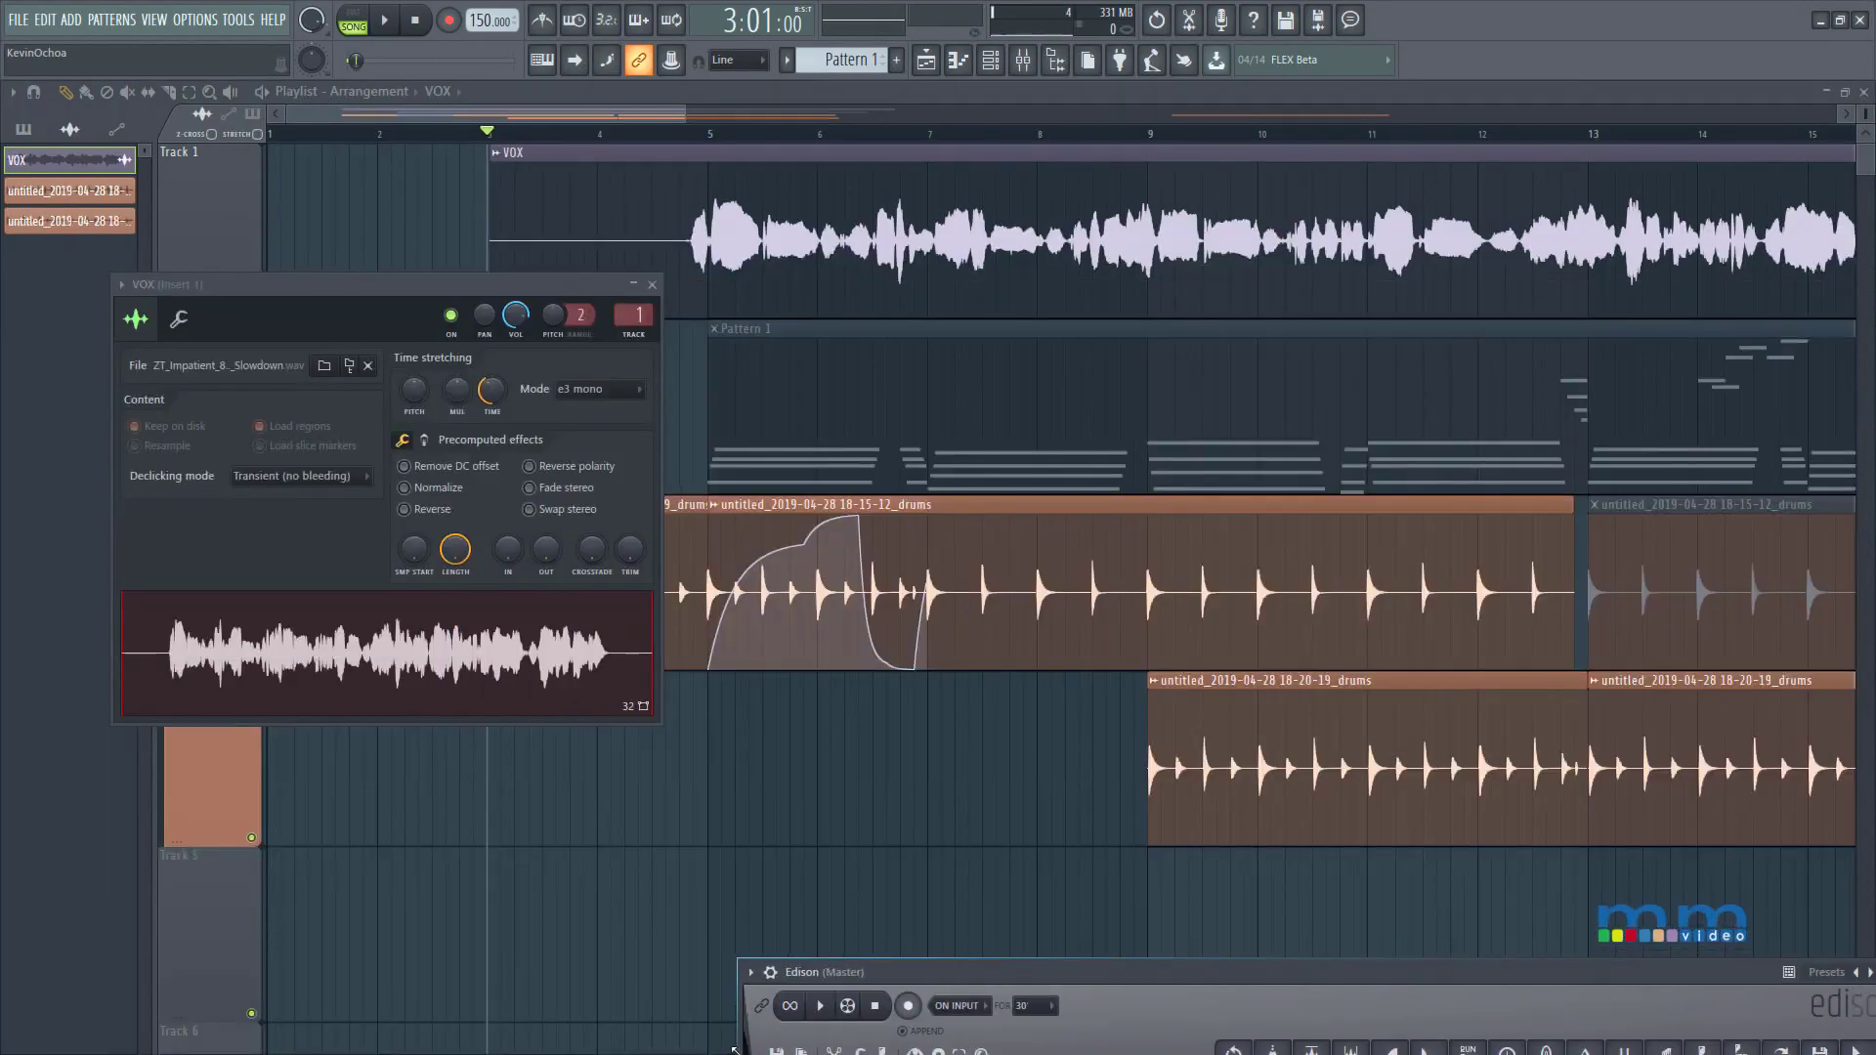
left_click(384, 350)
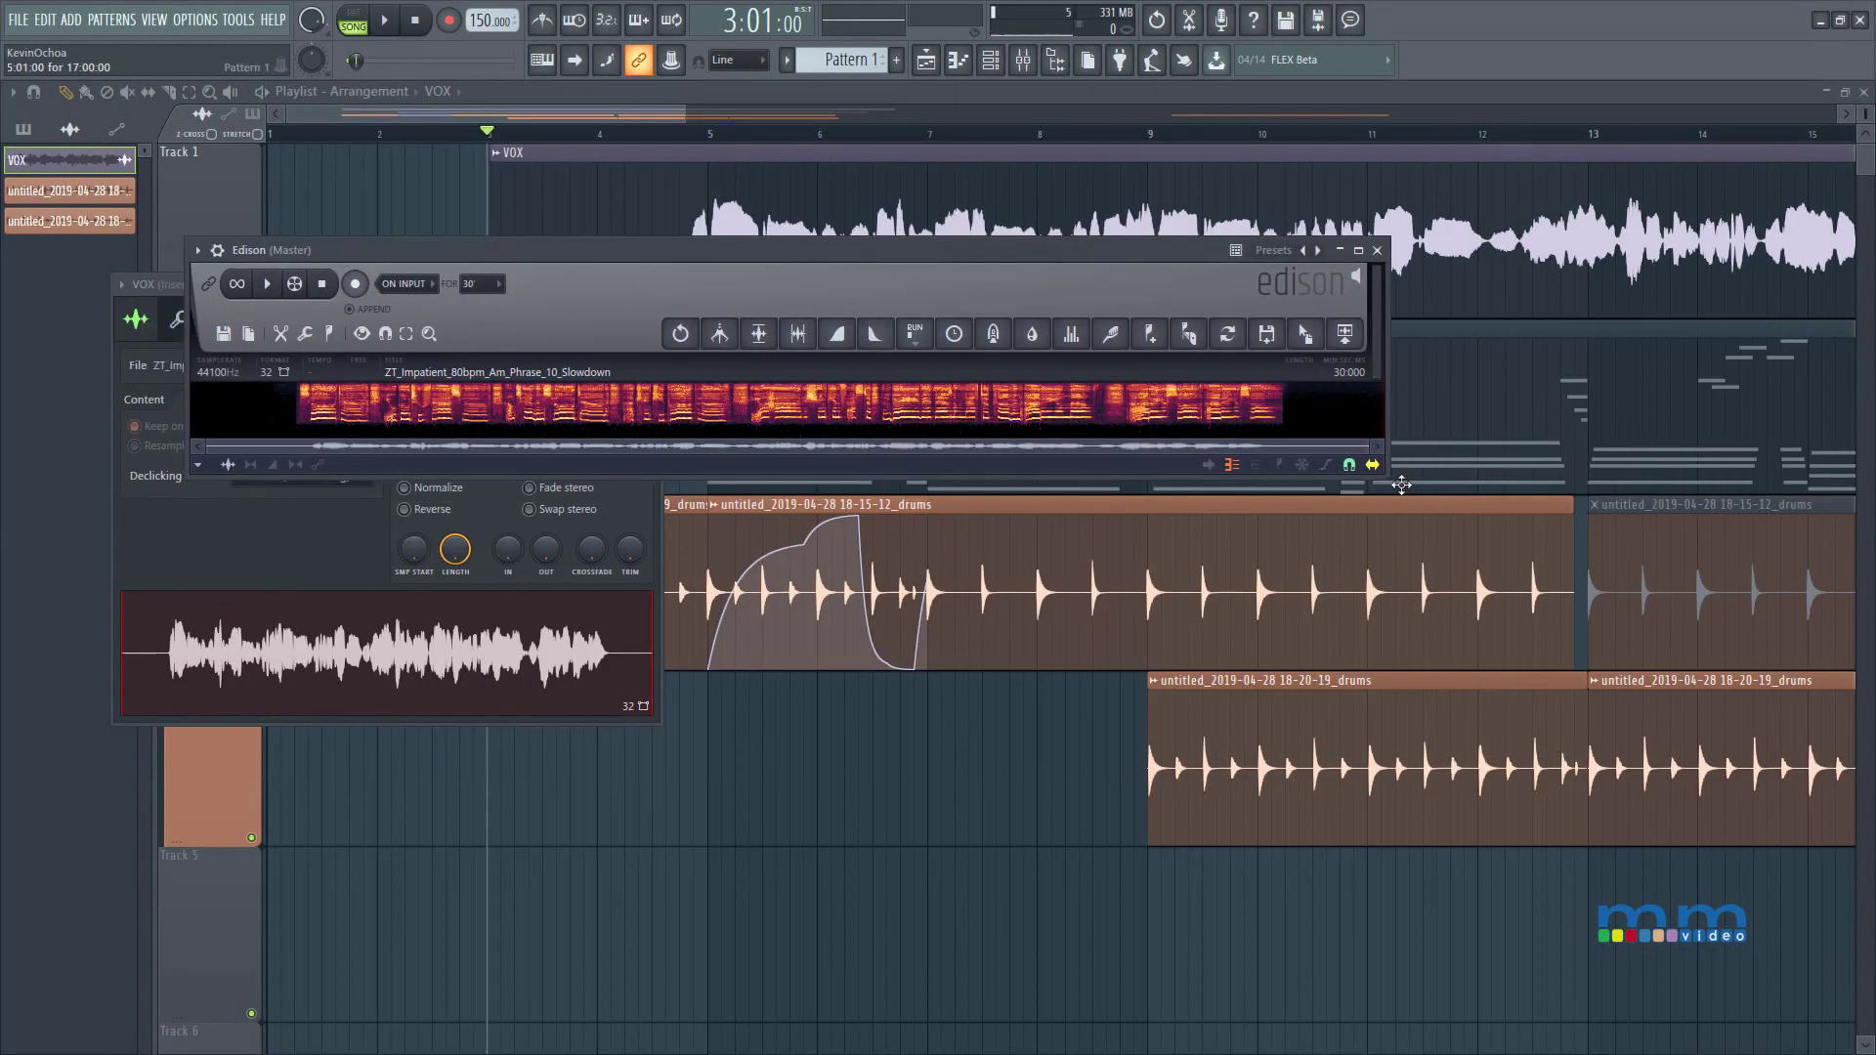
left_click_drag(1379, 473, 1361, 926)
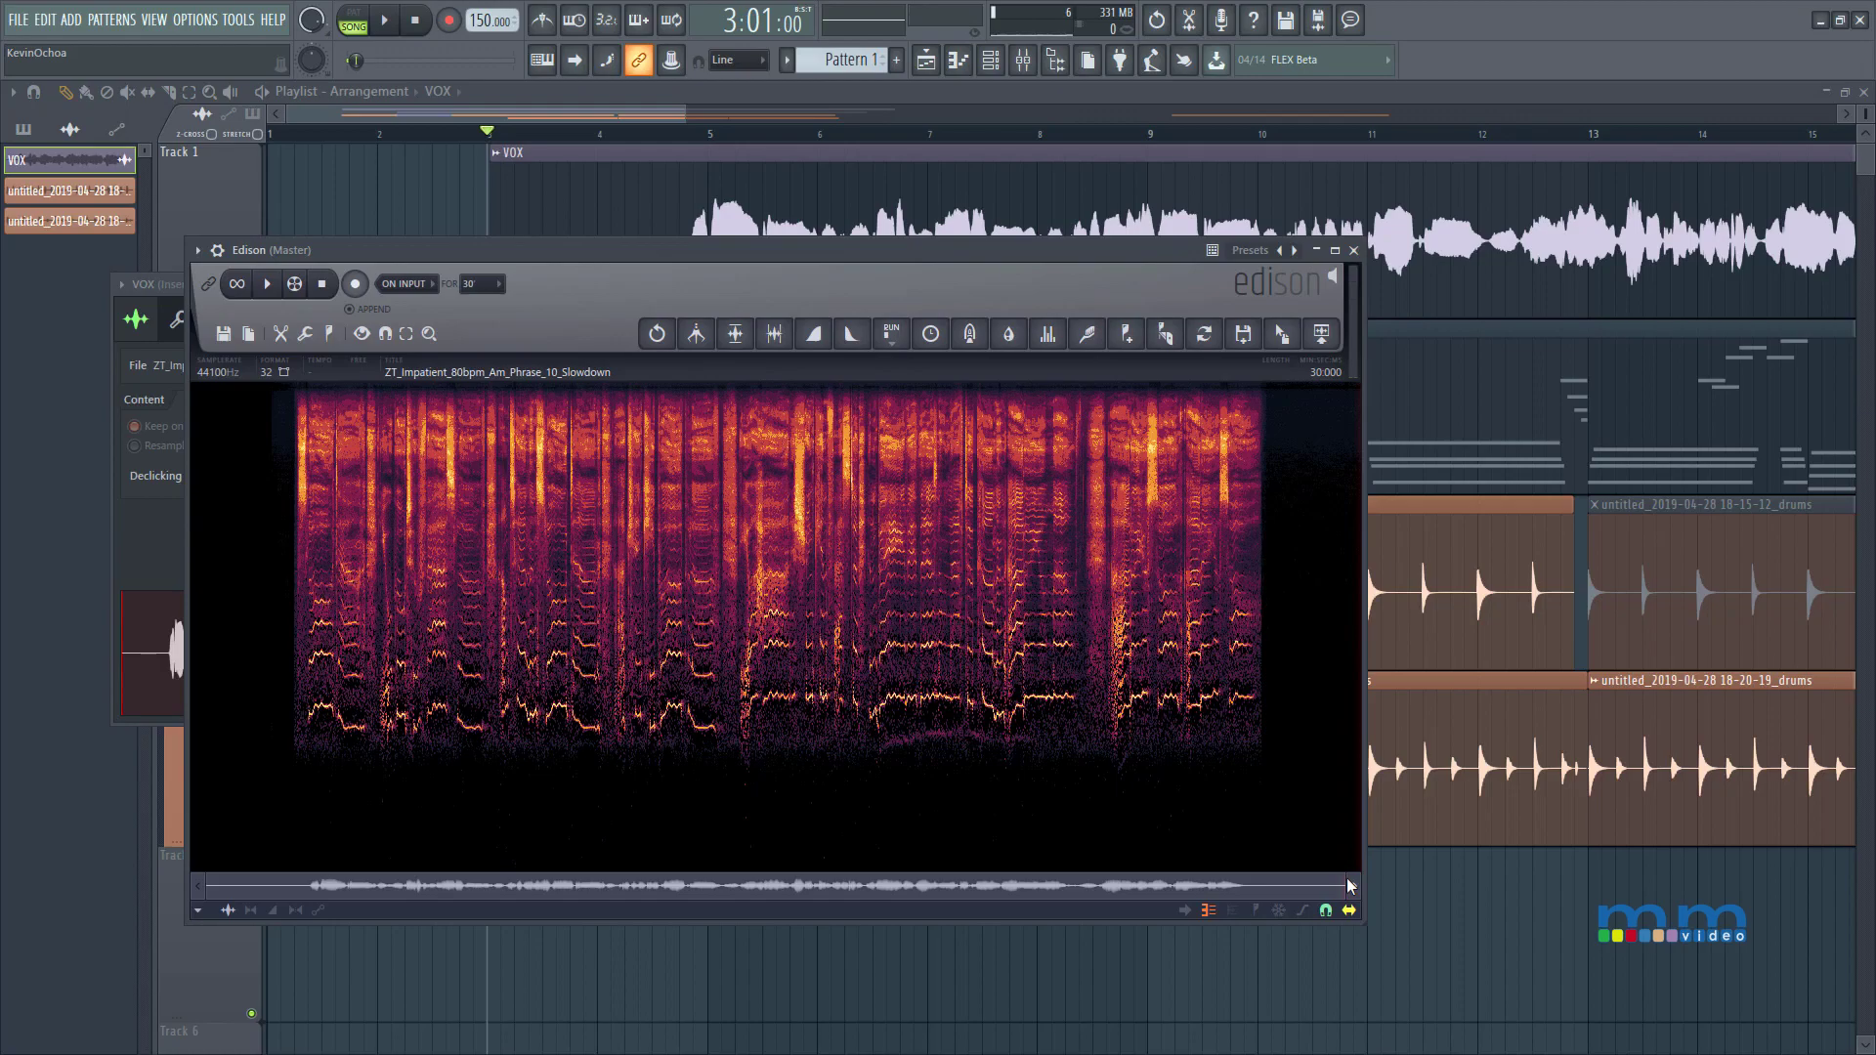
left_click(1353, 250)
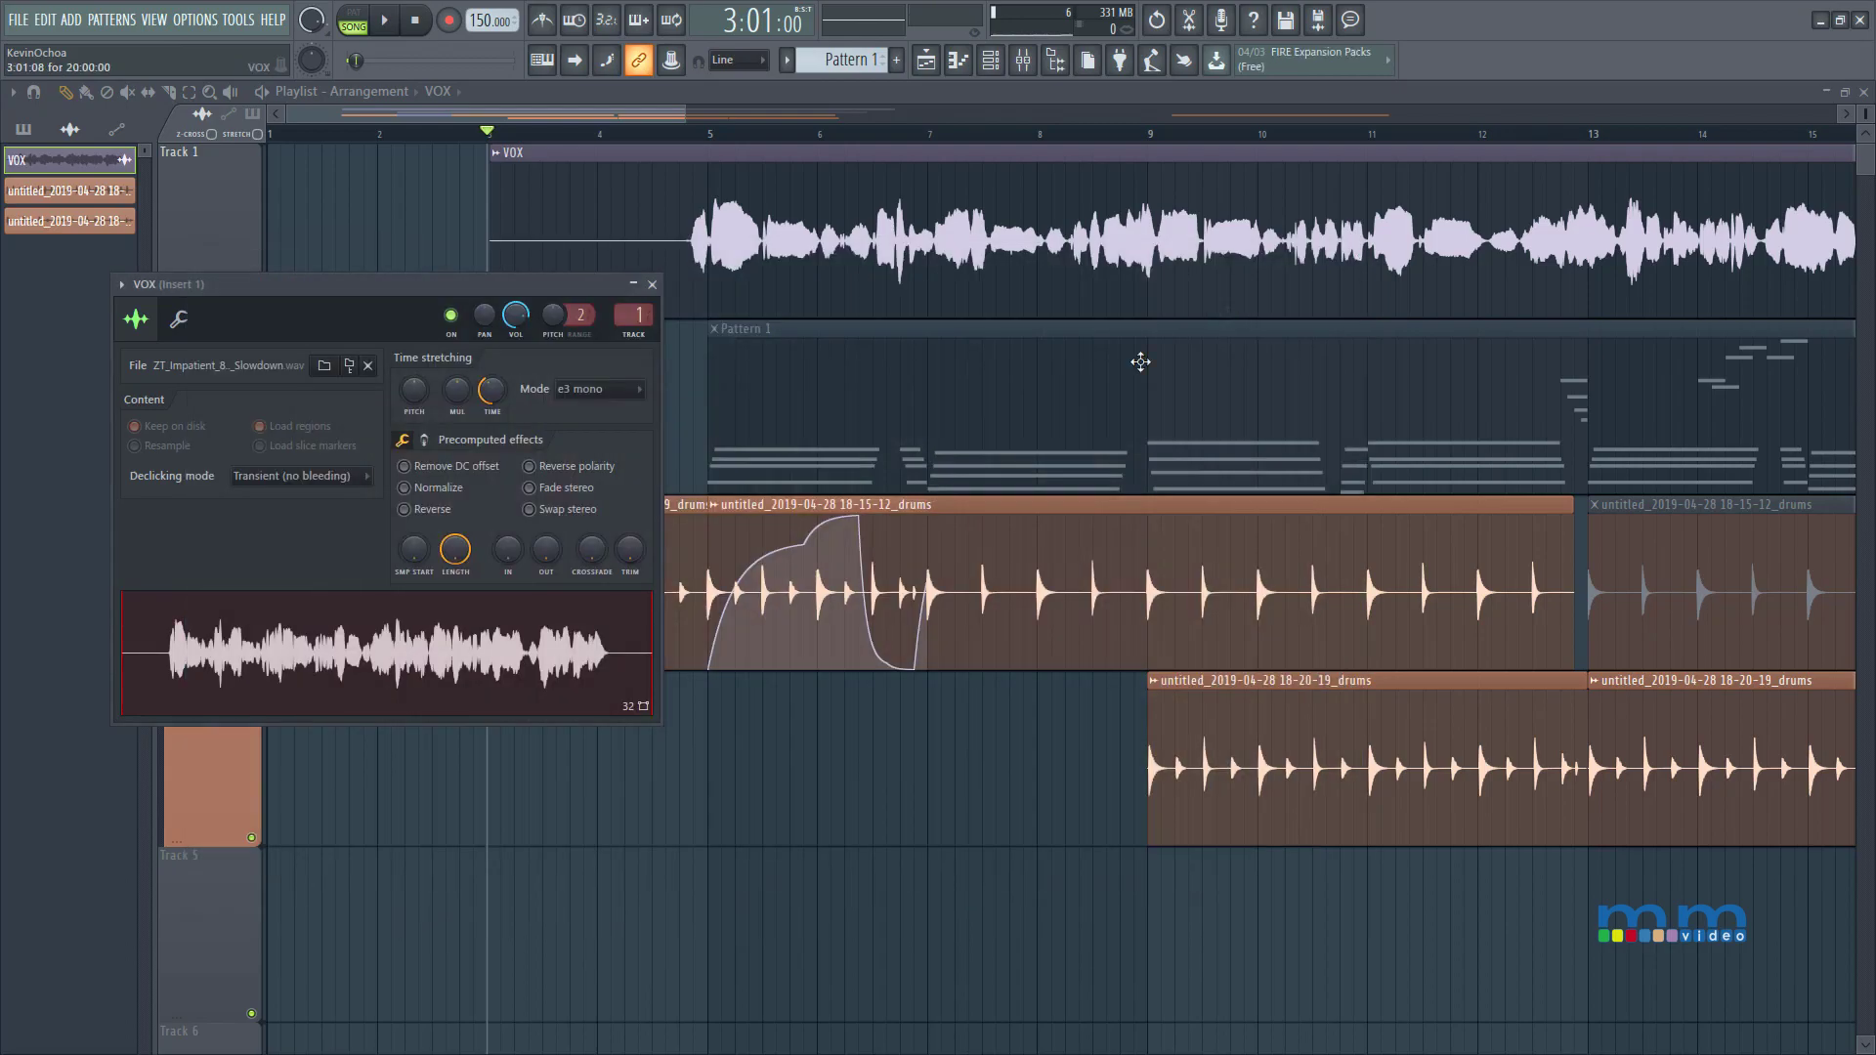
left_click(652, 284)
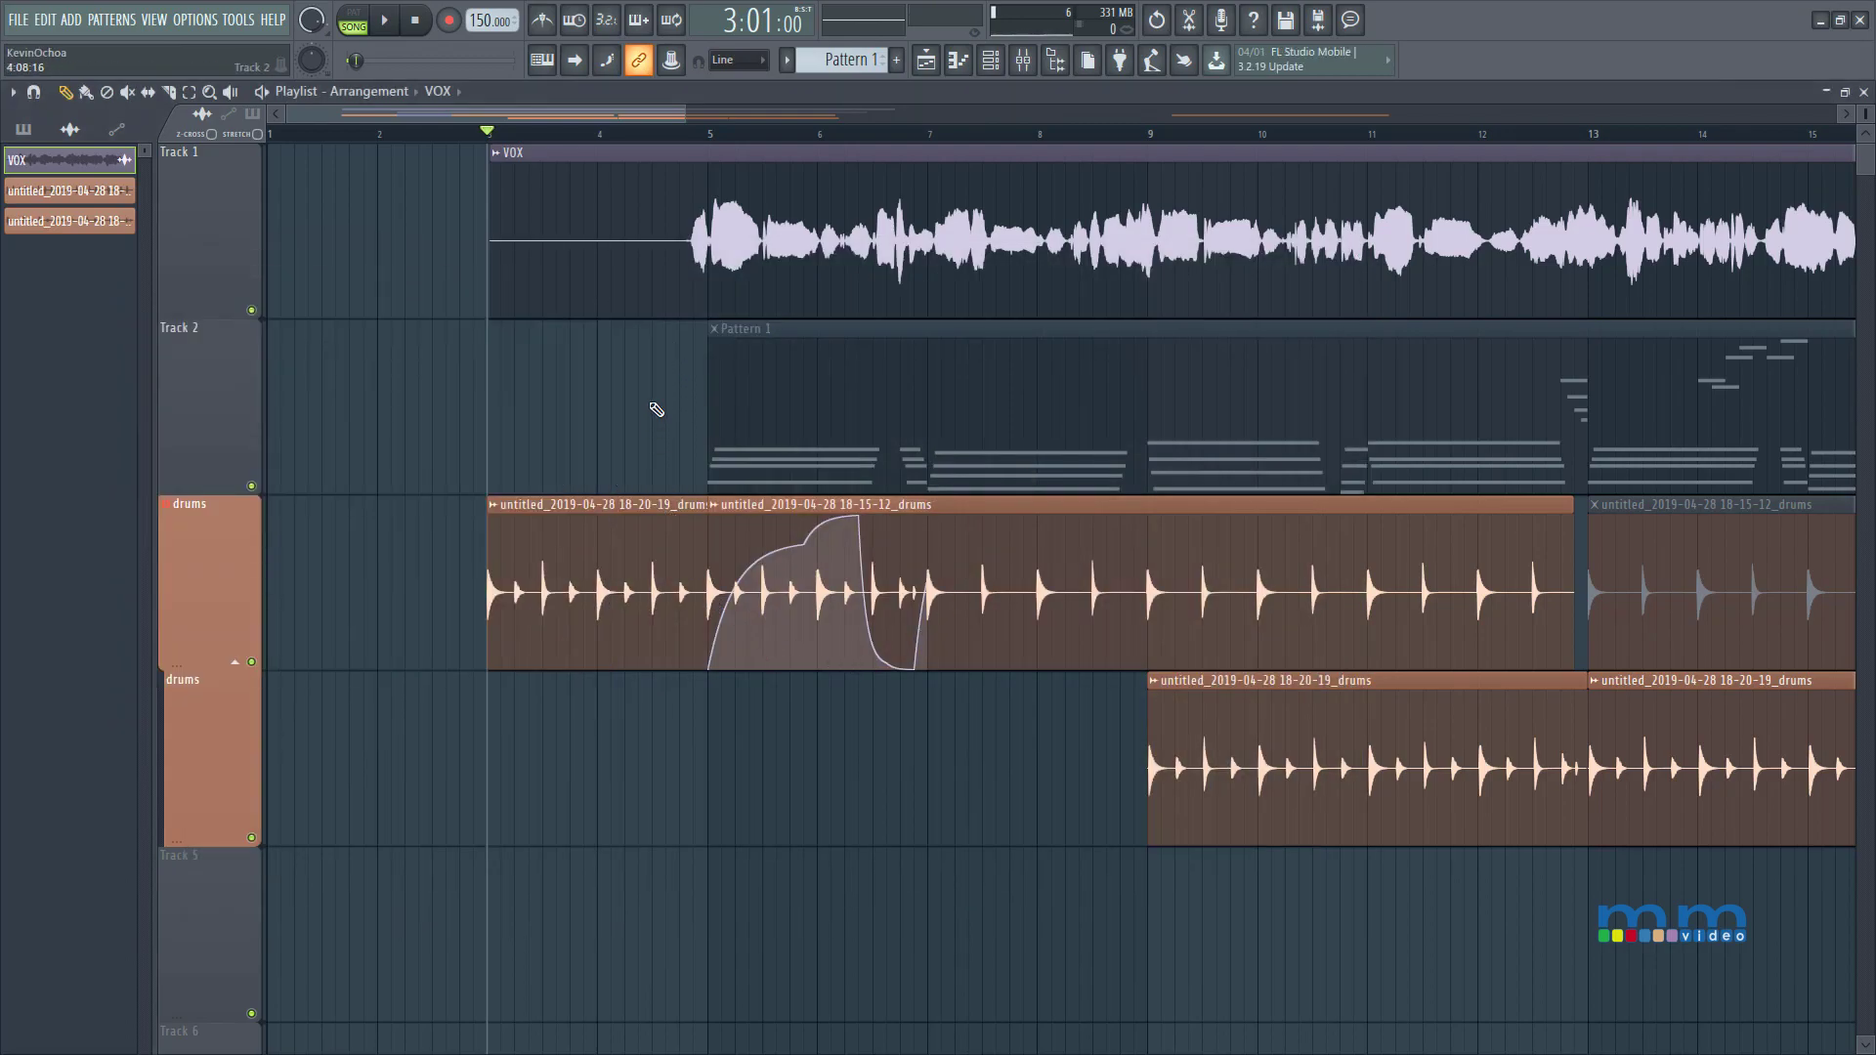
Open the VOX clip's sample in the Newtone pitch corrector and maximize its window.
double_click(618, 228)
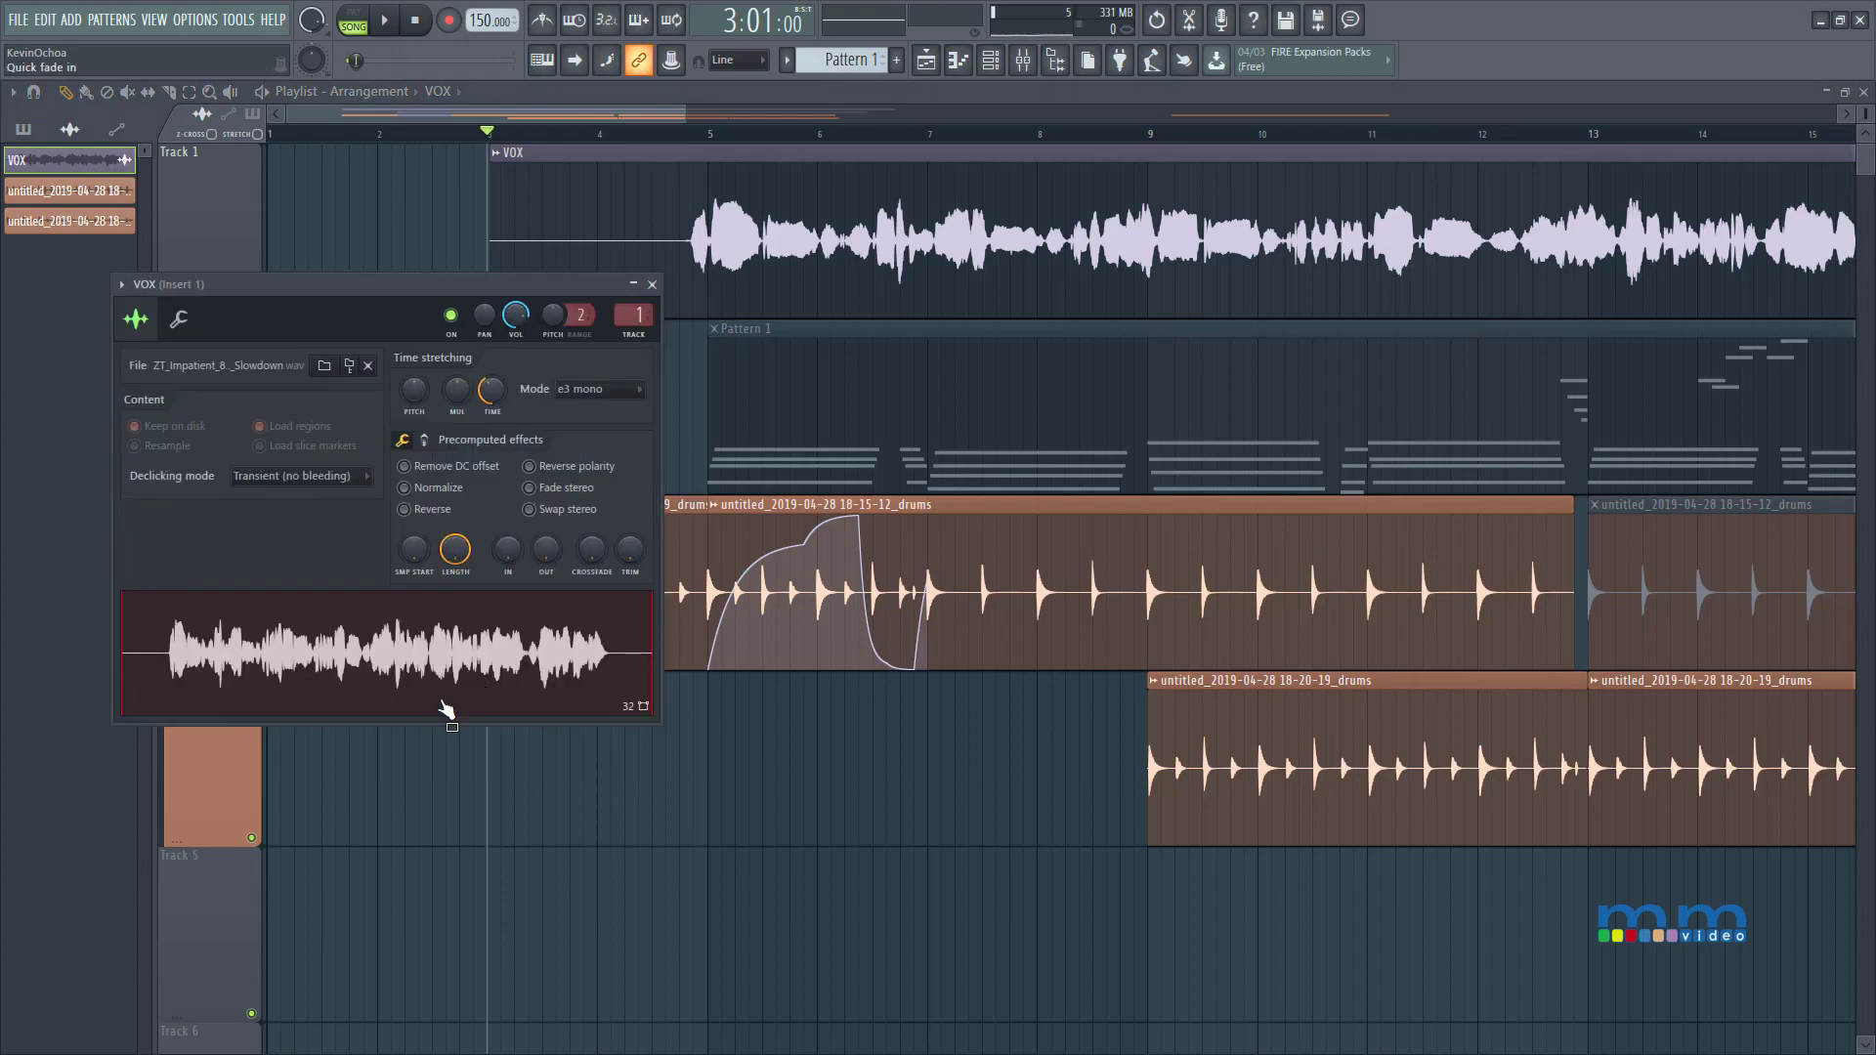
right_click(373, 649)
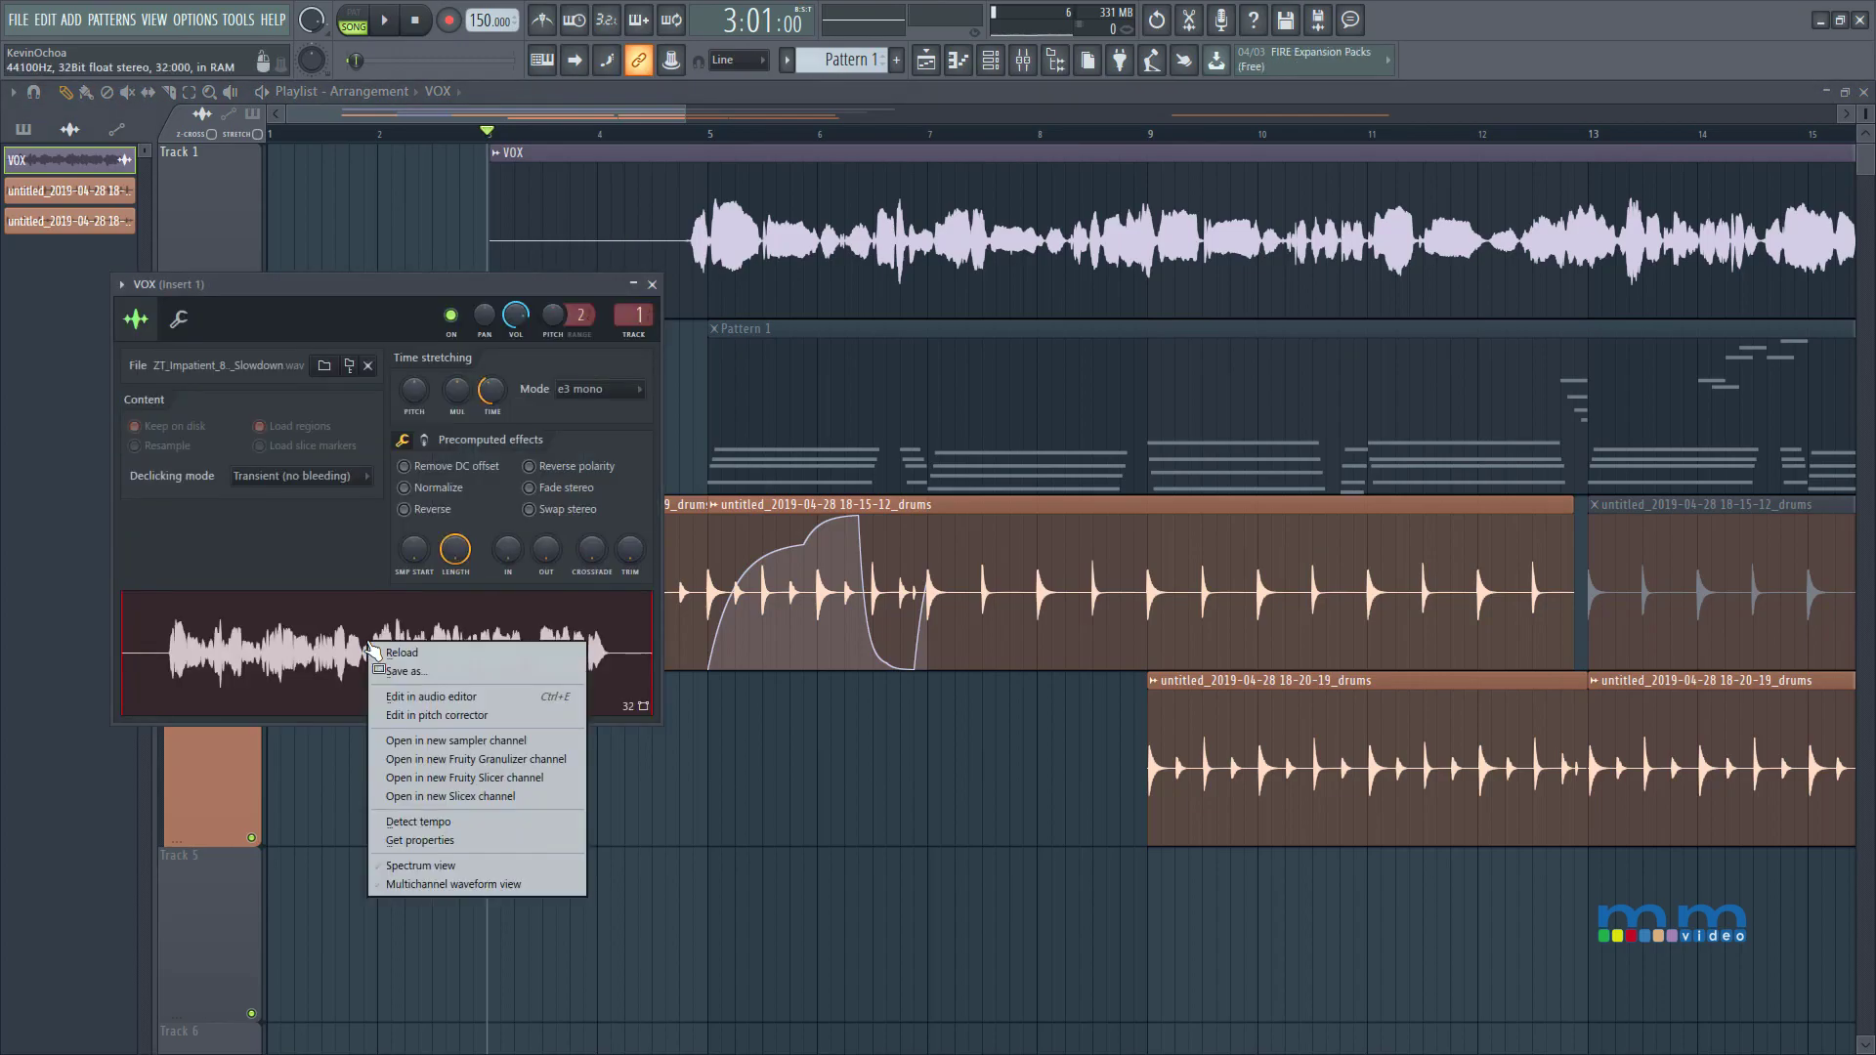
left_click(438, 717)
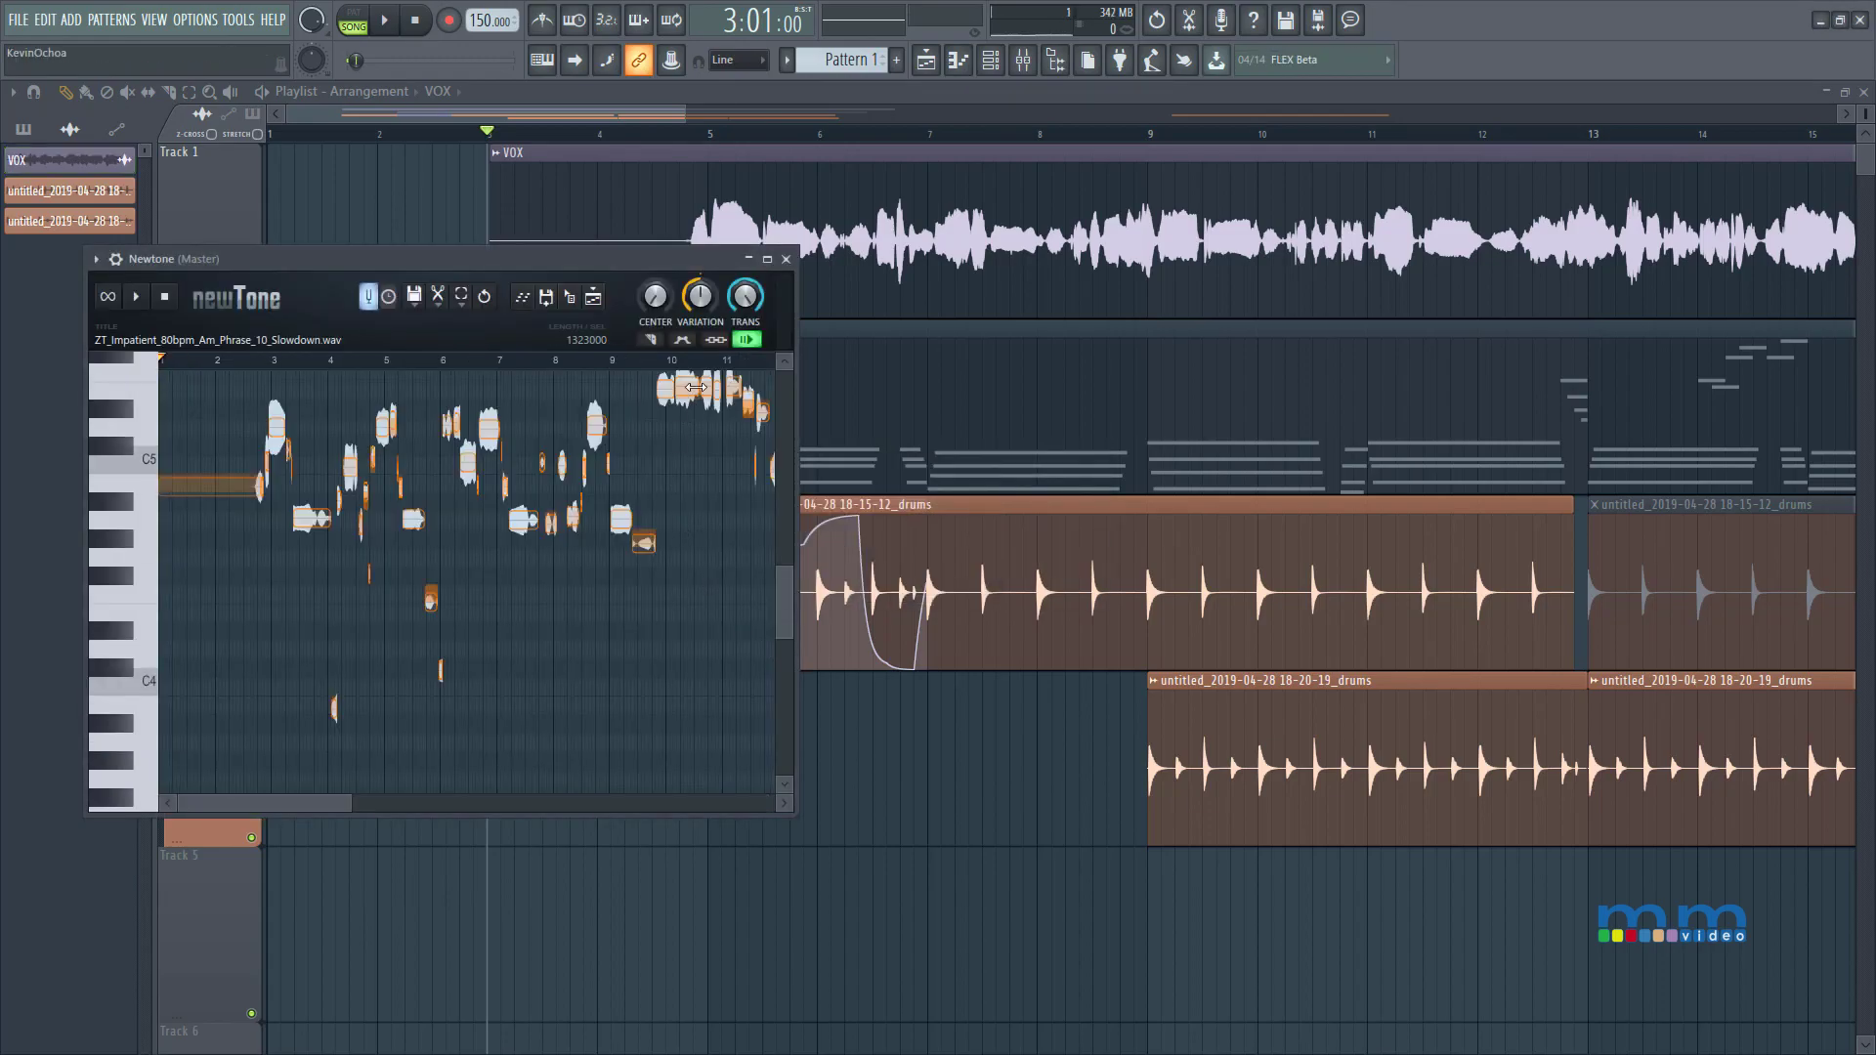
left_click(767, 259)
Audition the D-5 note just after bar 3 and set the pitch variation of the vocal to 0%.
scroll(148, 541, "up", 5)
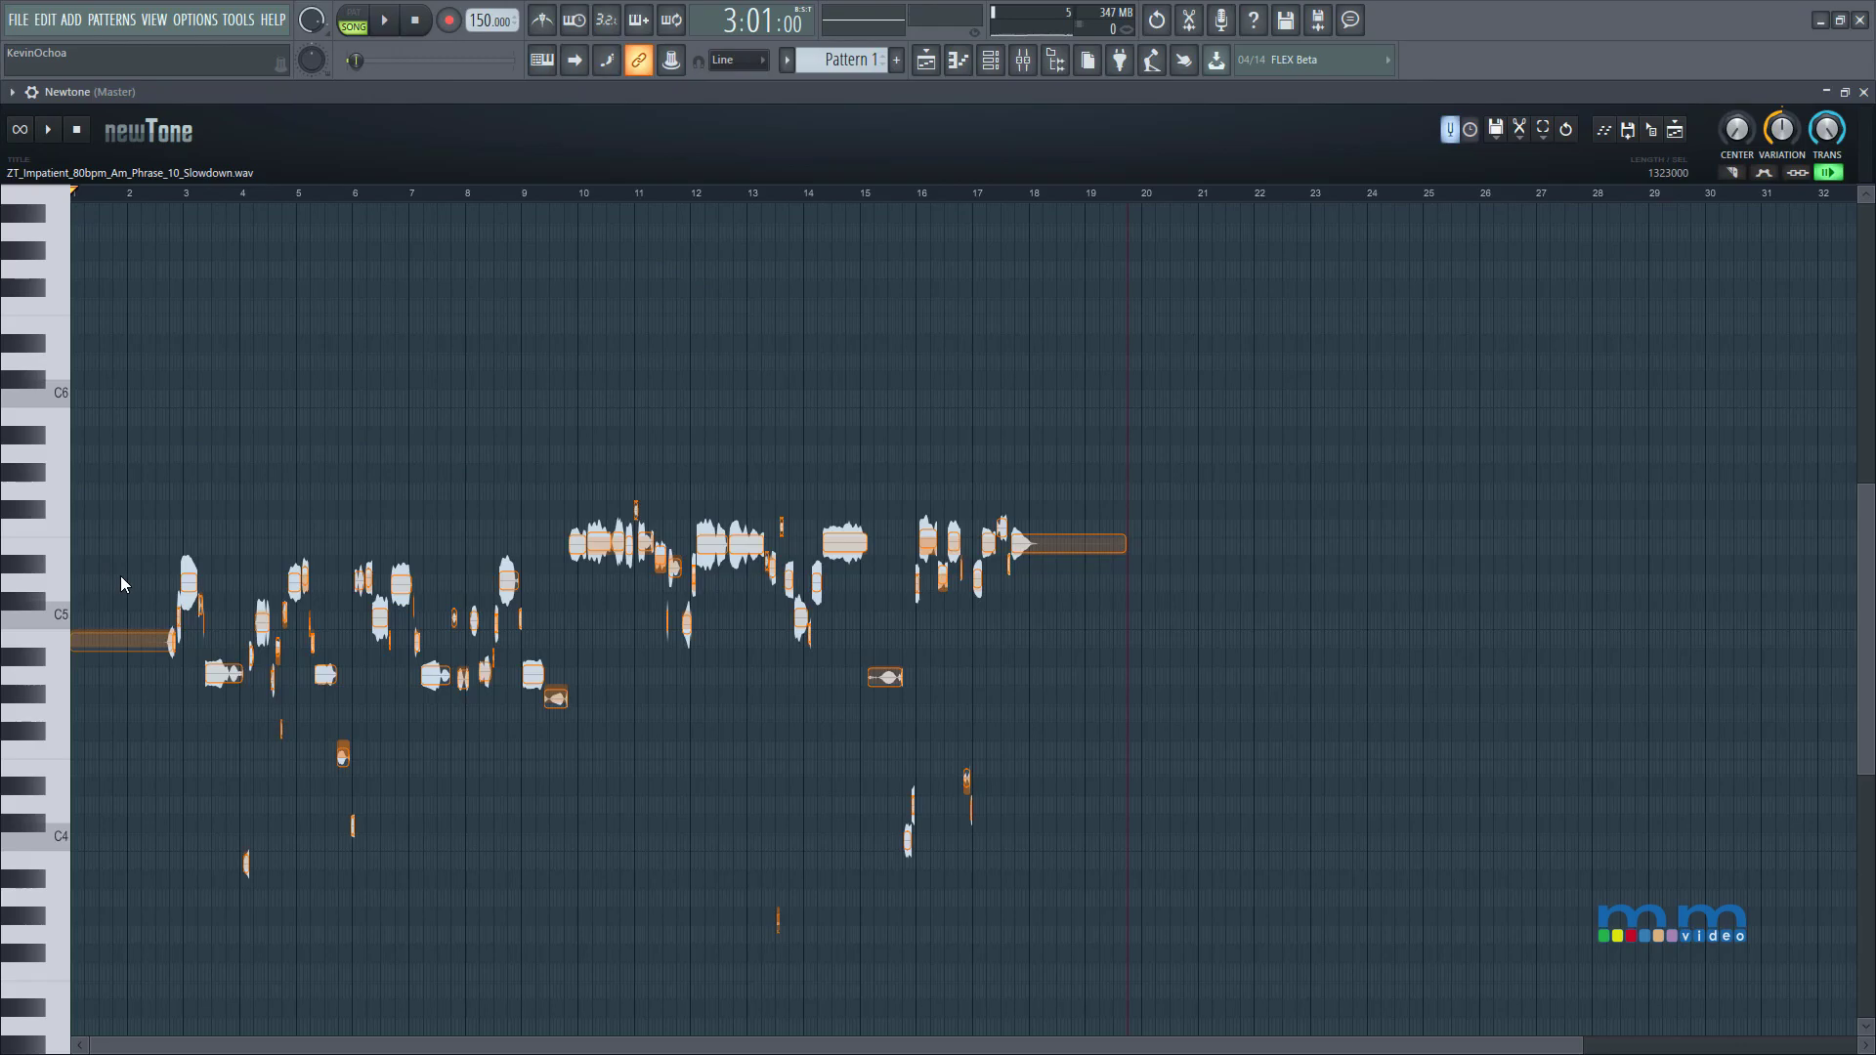
scroll(121, 576, "up", 11)
scroll(160, 714, "down", 8)
scroll(147, 704, "up", 8)
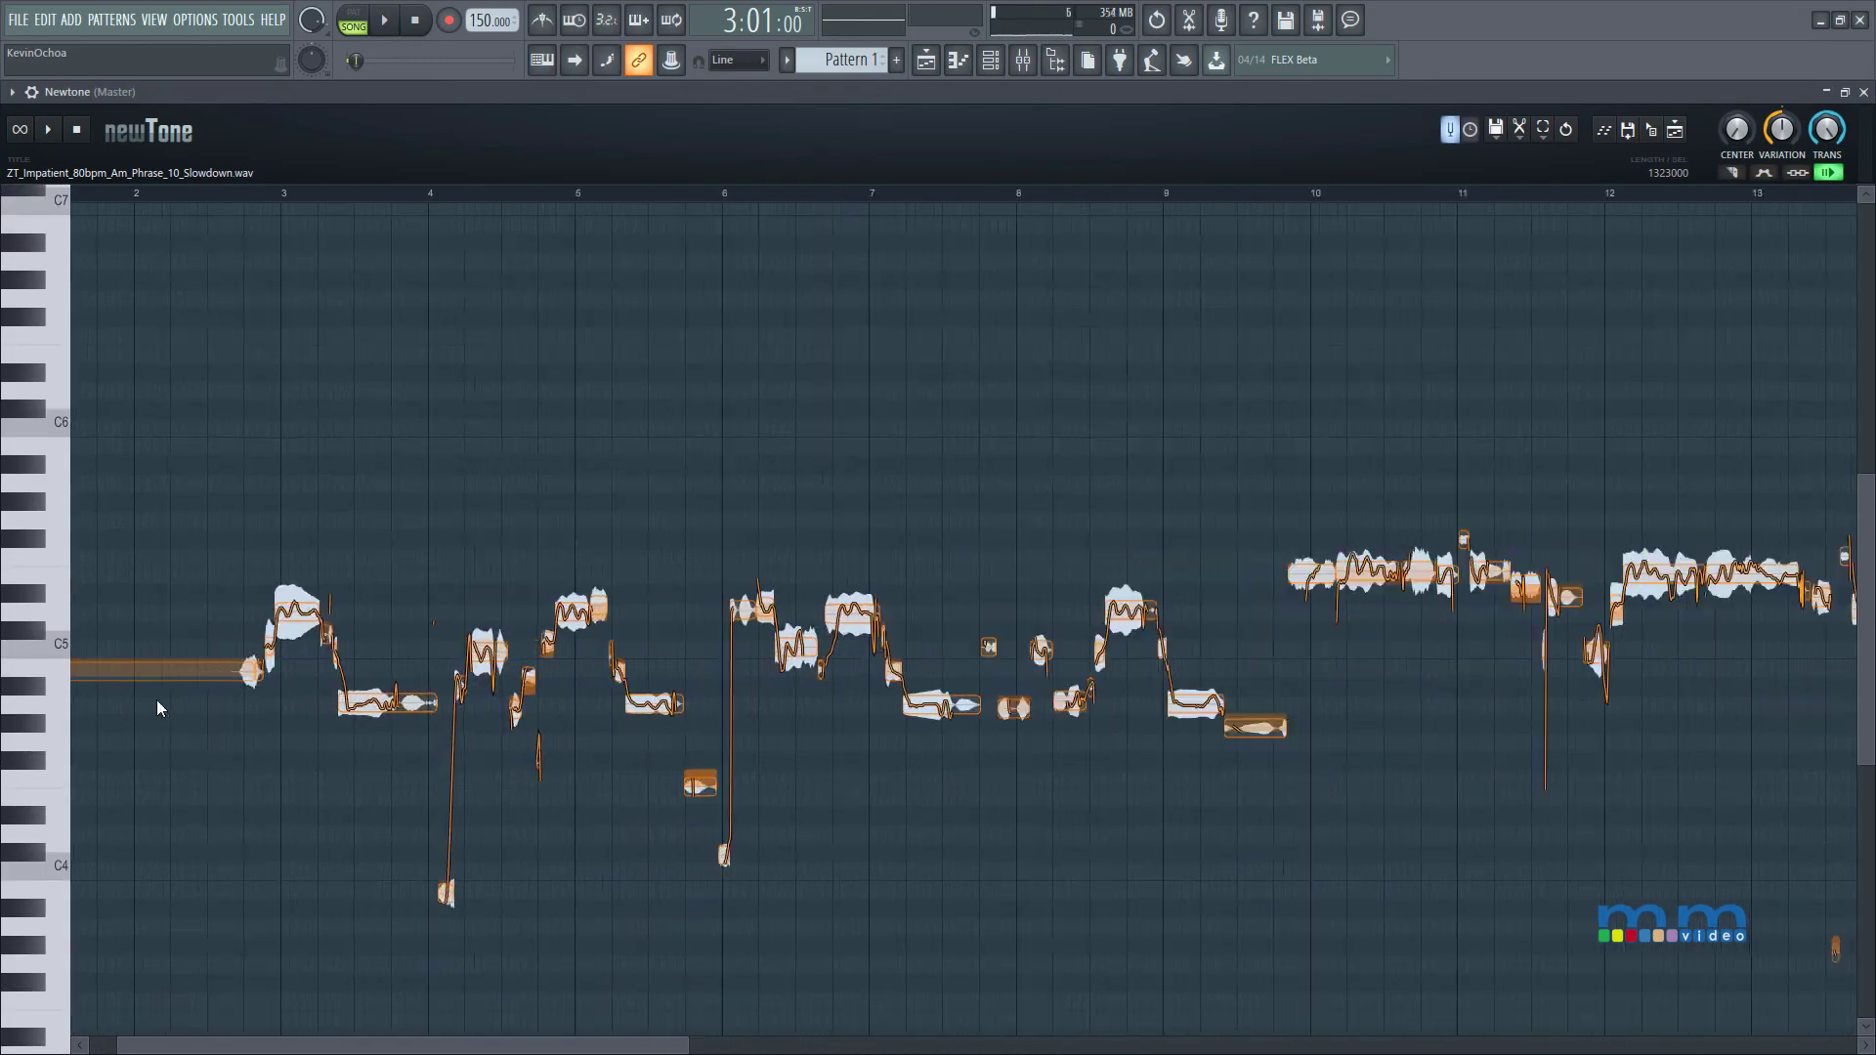
scroll(279, 733, "up", 1)
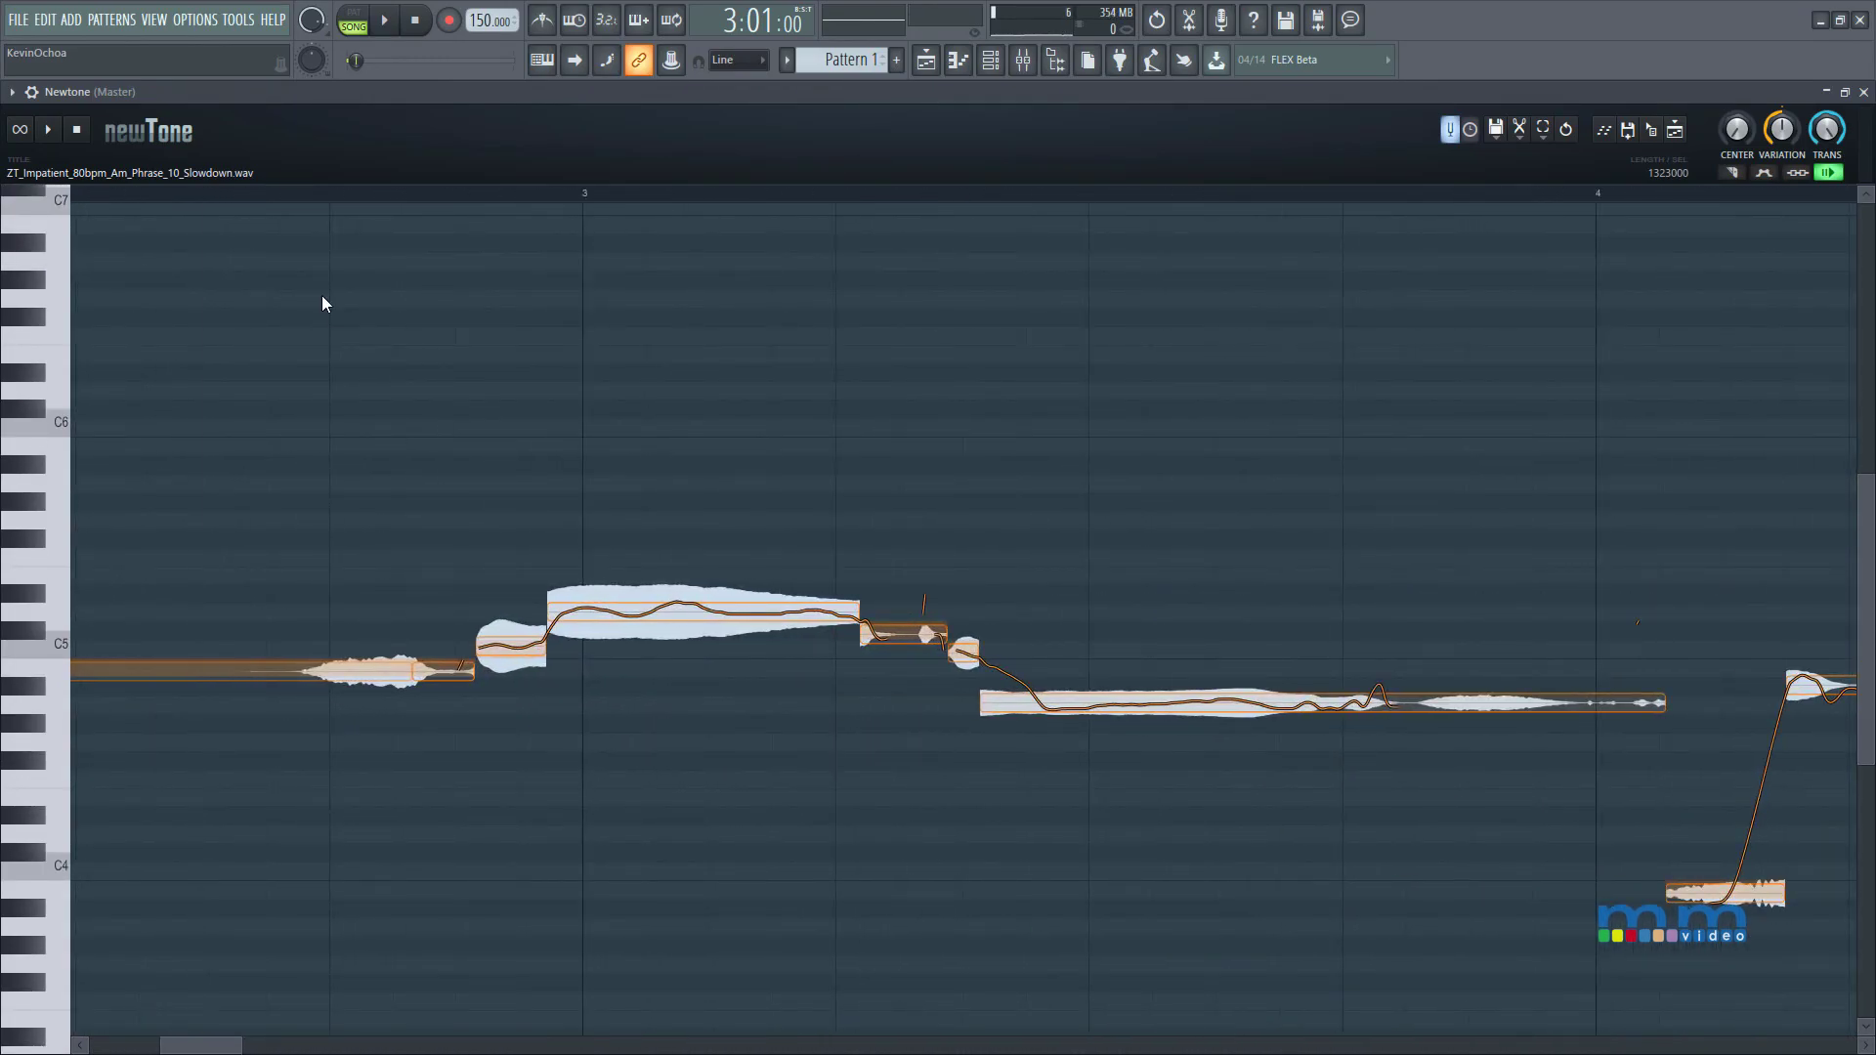
mouse_move(682, 614)
left_mouse_down()
mouse_move(681, 547)
mouse_move(674, 748)
mouse_move(663, 635)
left_mouse_up()
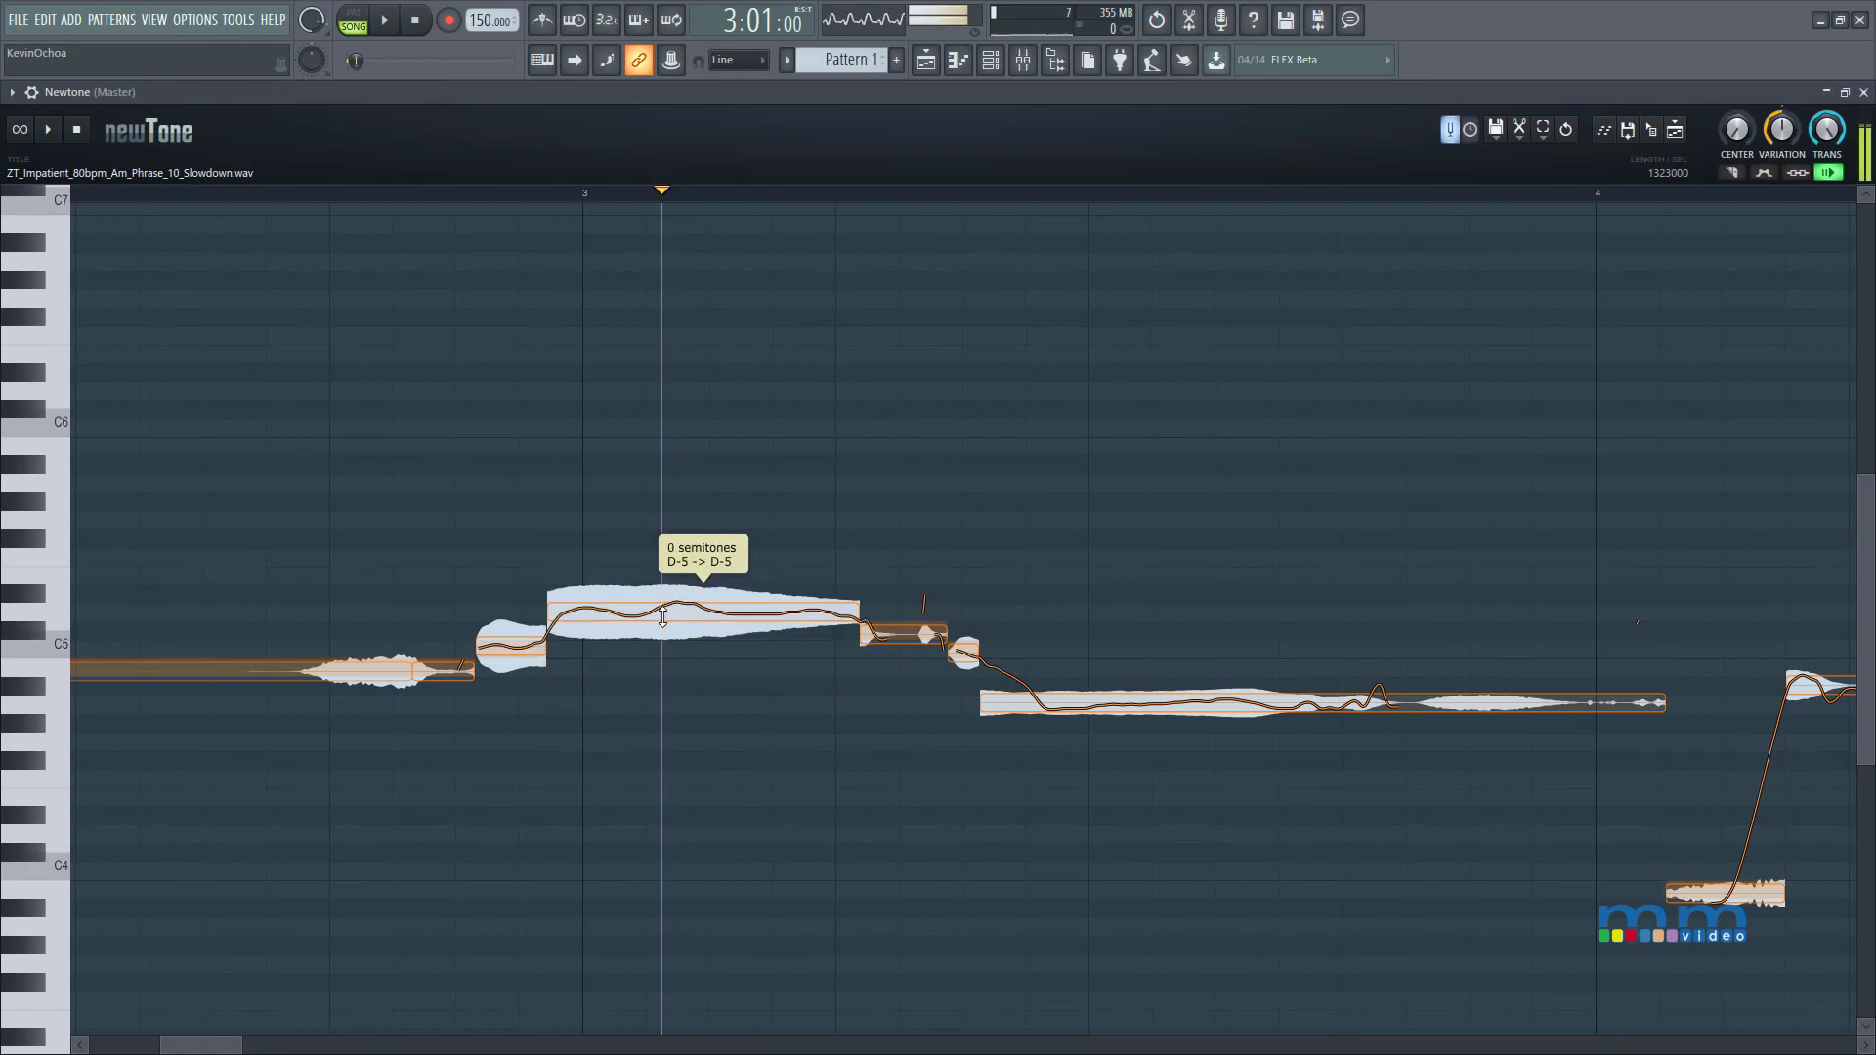
left_click_drag(1782, 129, 1783, 176)
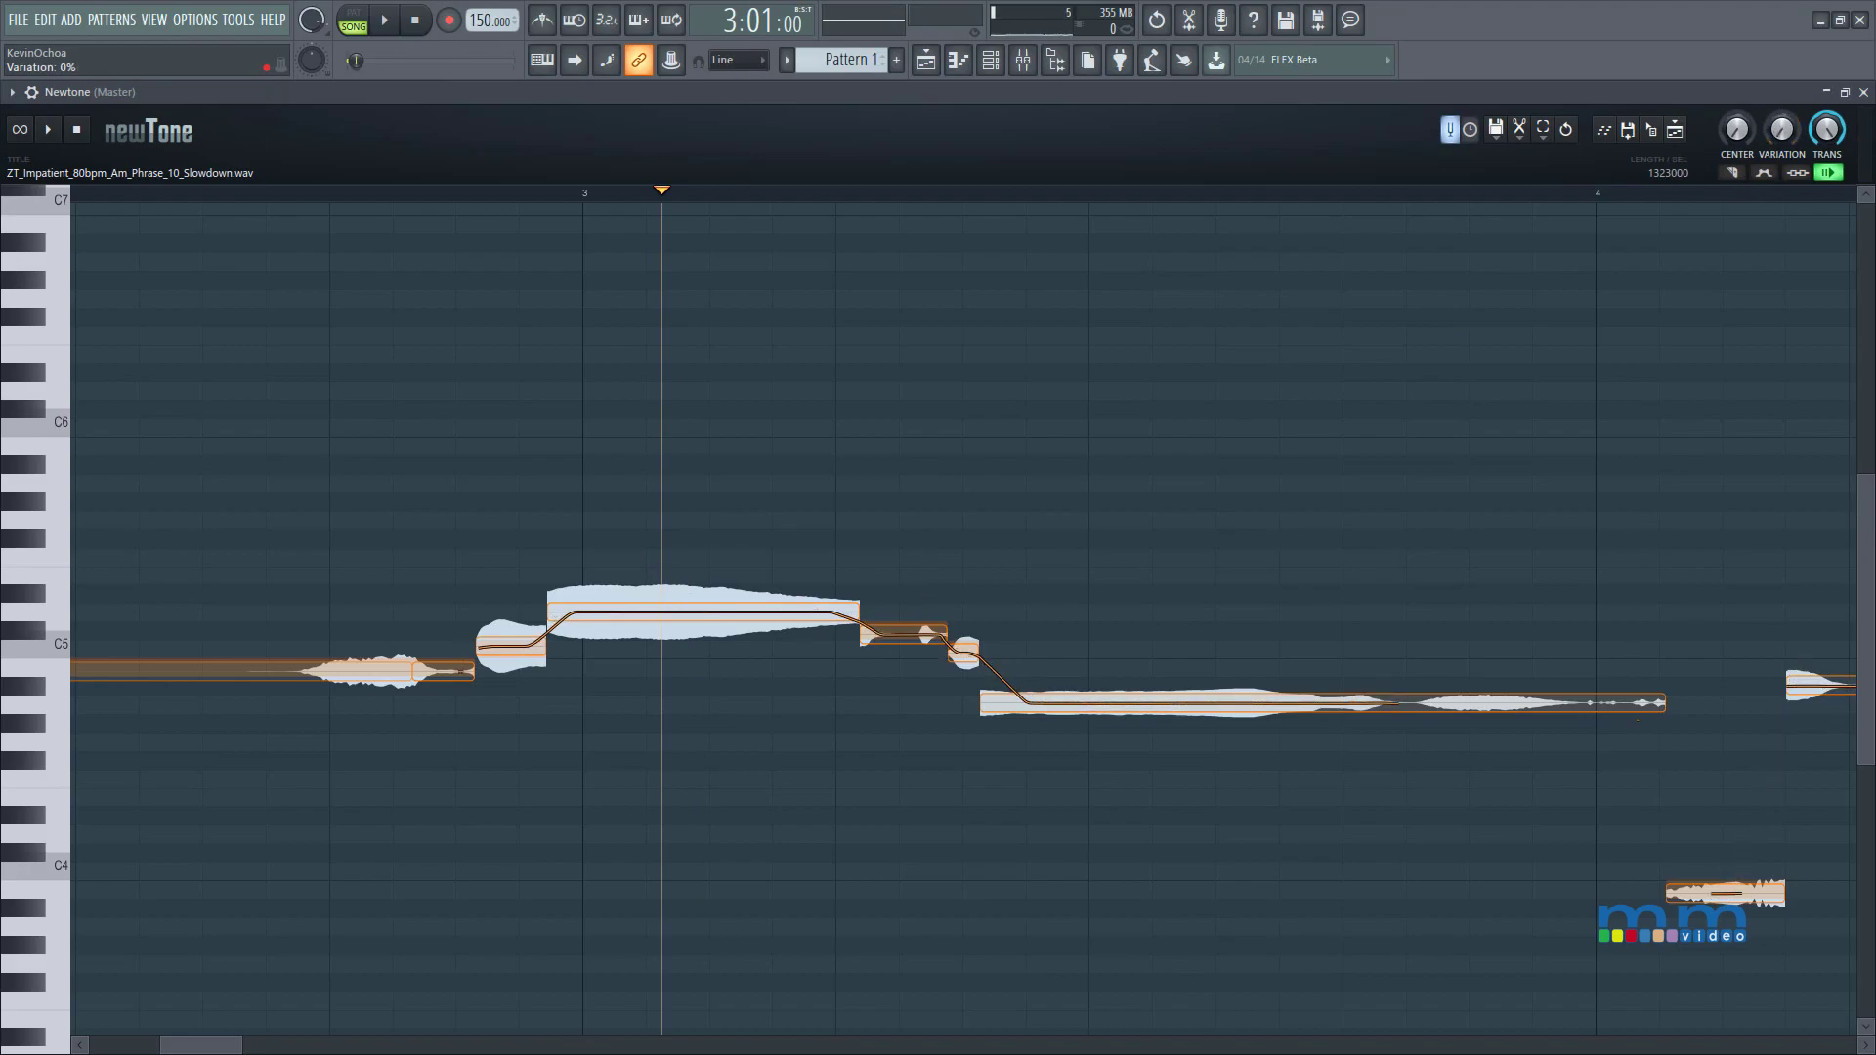
Play the pitch-flattened vocal from before bar 3 to past bar 5, and stop playback.
left_click(255, 188)
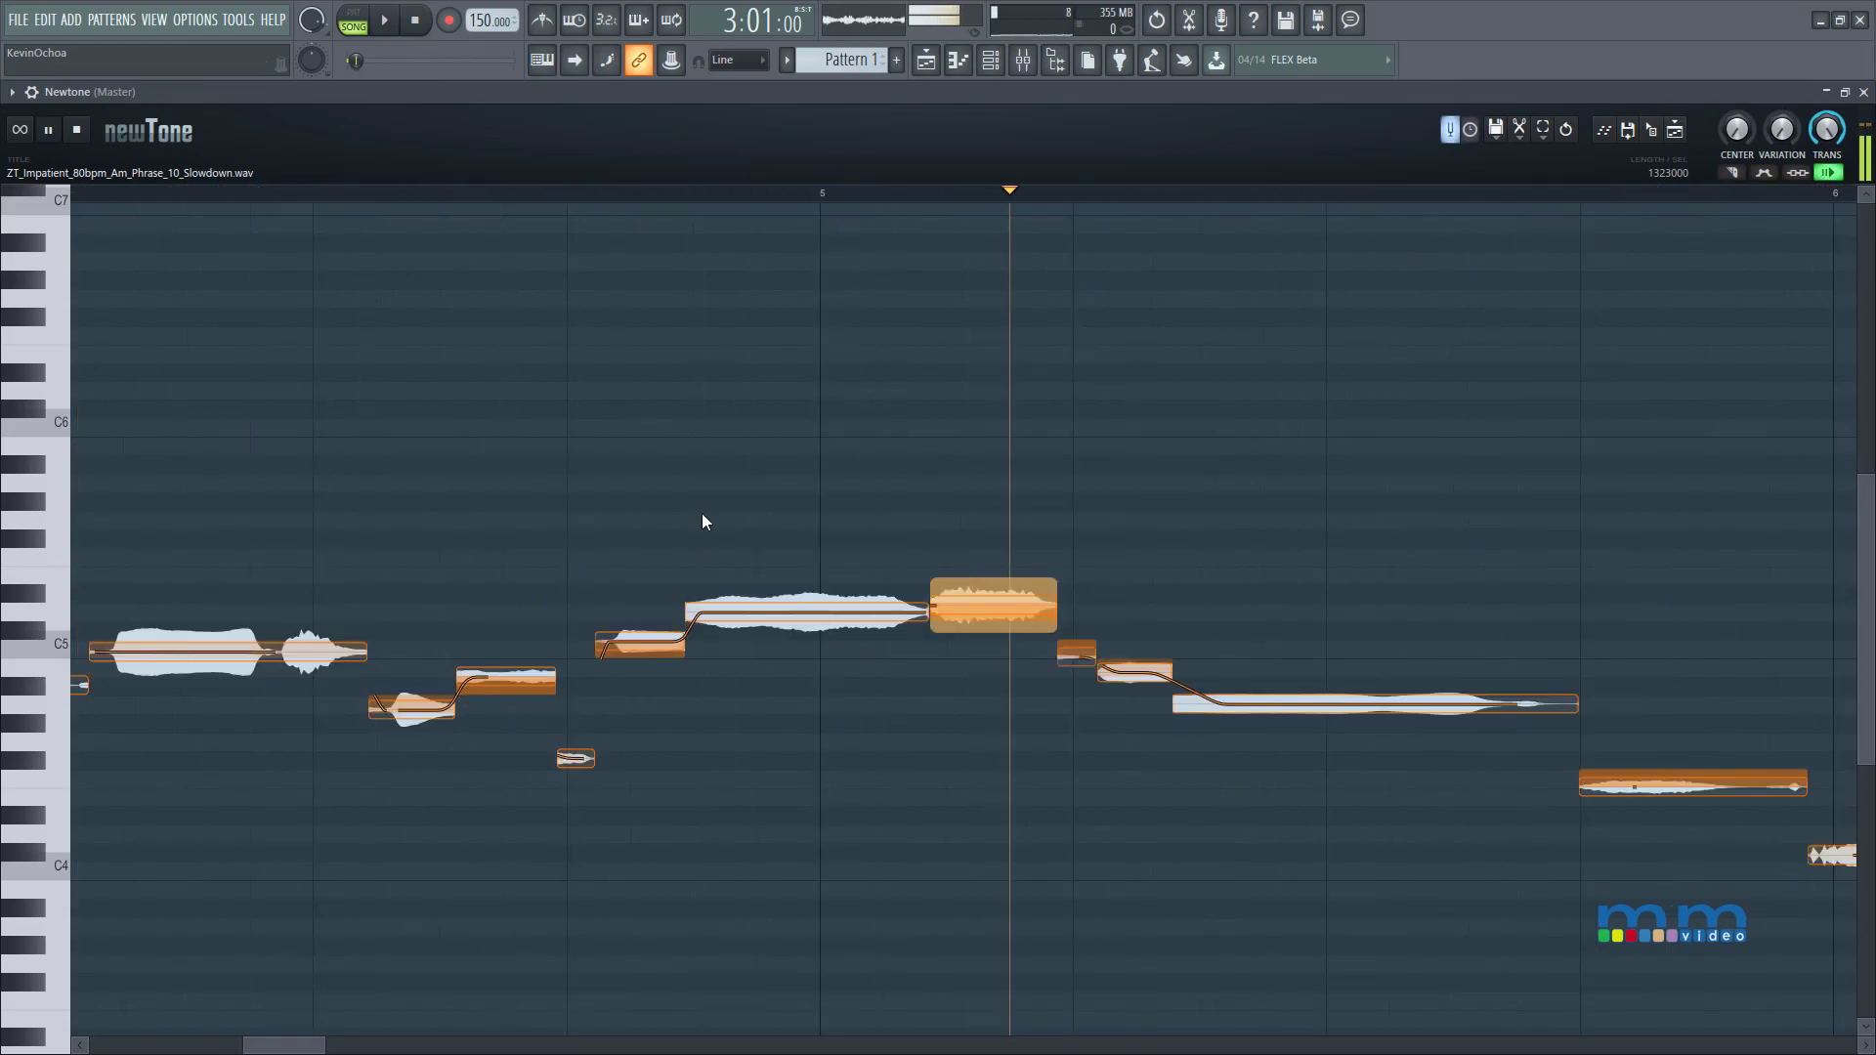
key("space")
scroll(625, 549, "down", 6)
scroll(624, 550, "up", 5)
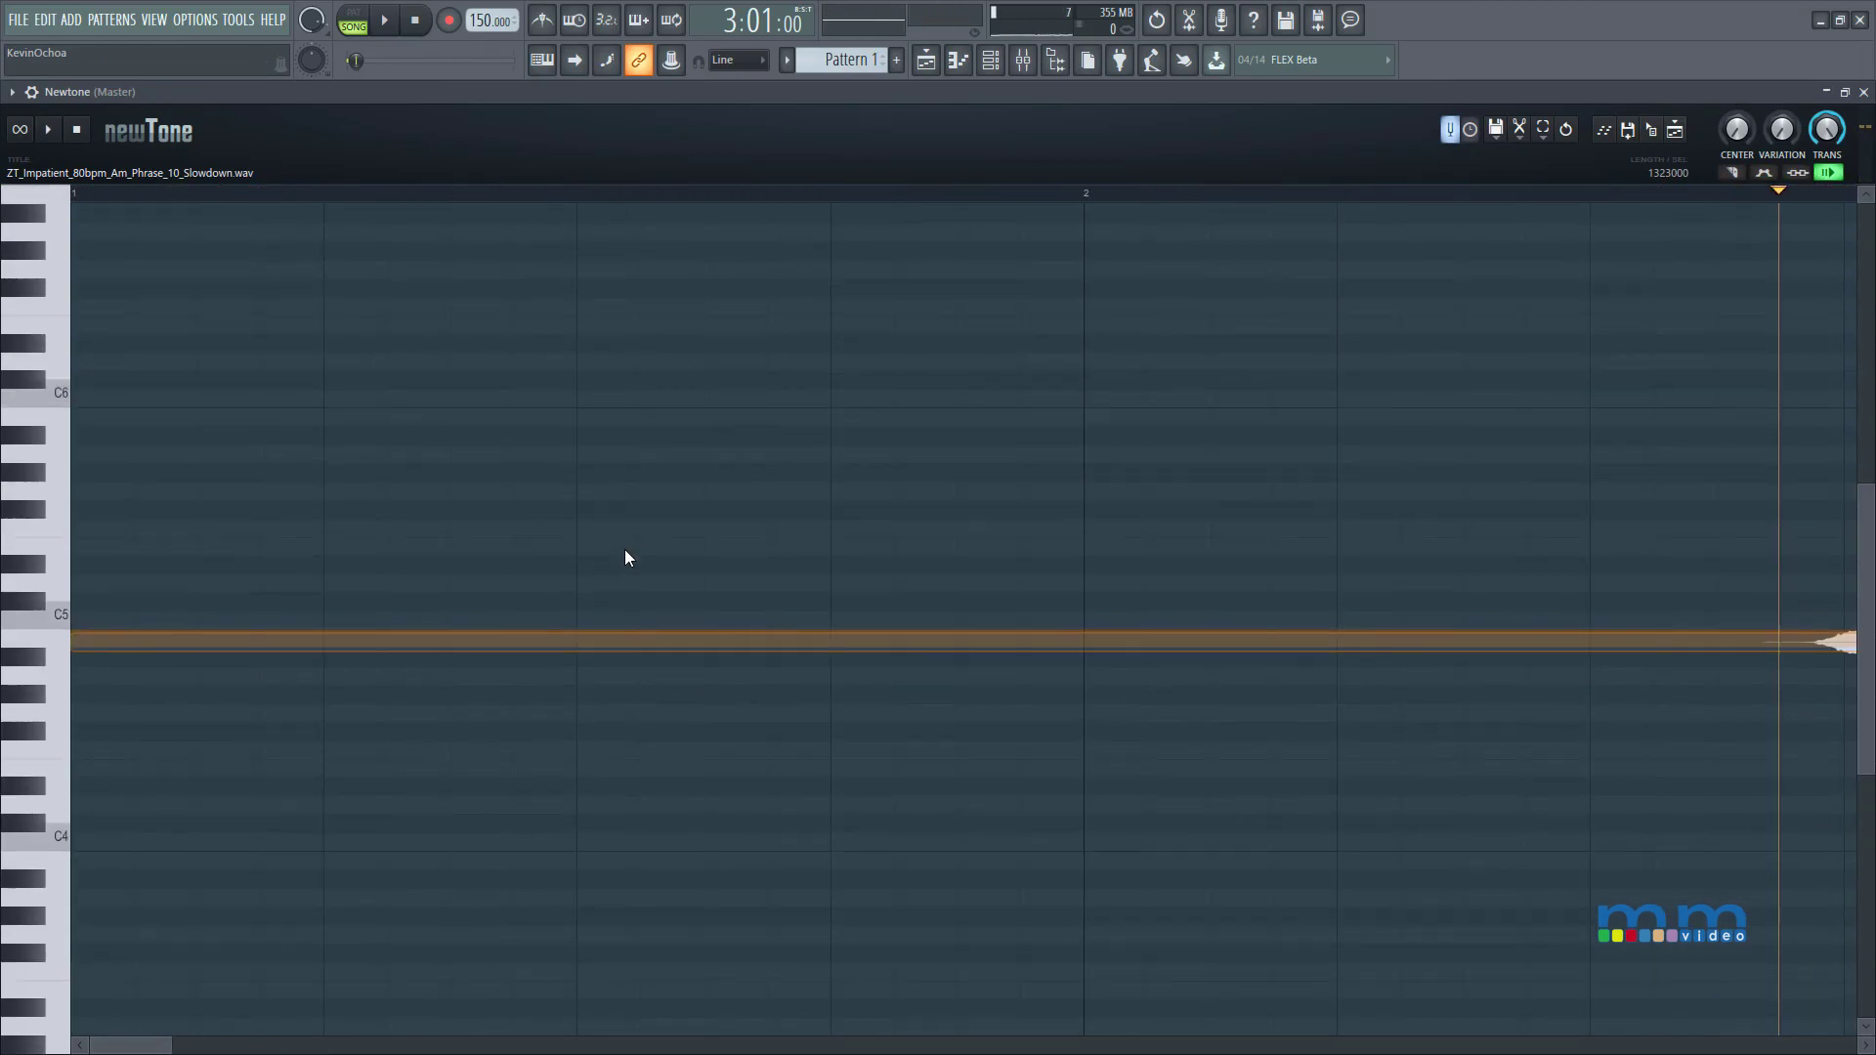
Restore the vocal's pitch variation to 66% and raise the amount of pitch centering applied to its notes.
scroll(551, 588, "down", 7)
scroll(426, 588, "up", 5)
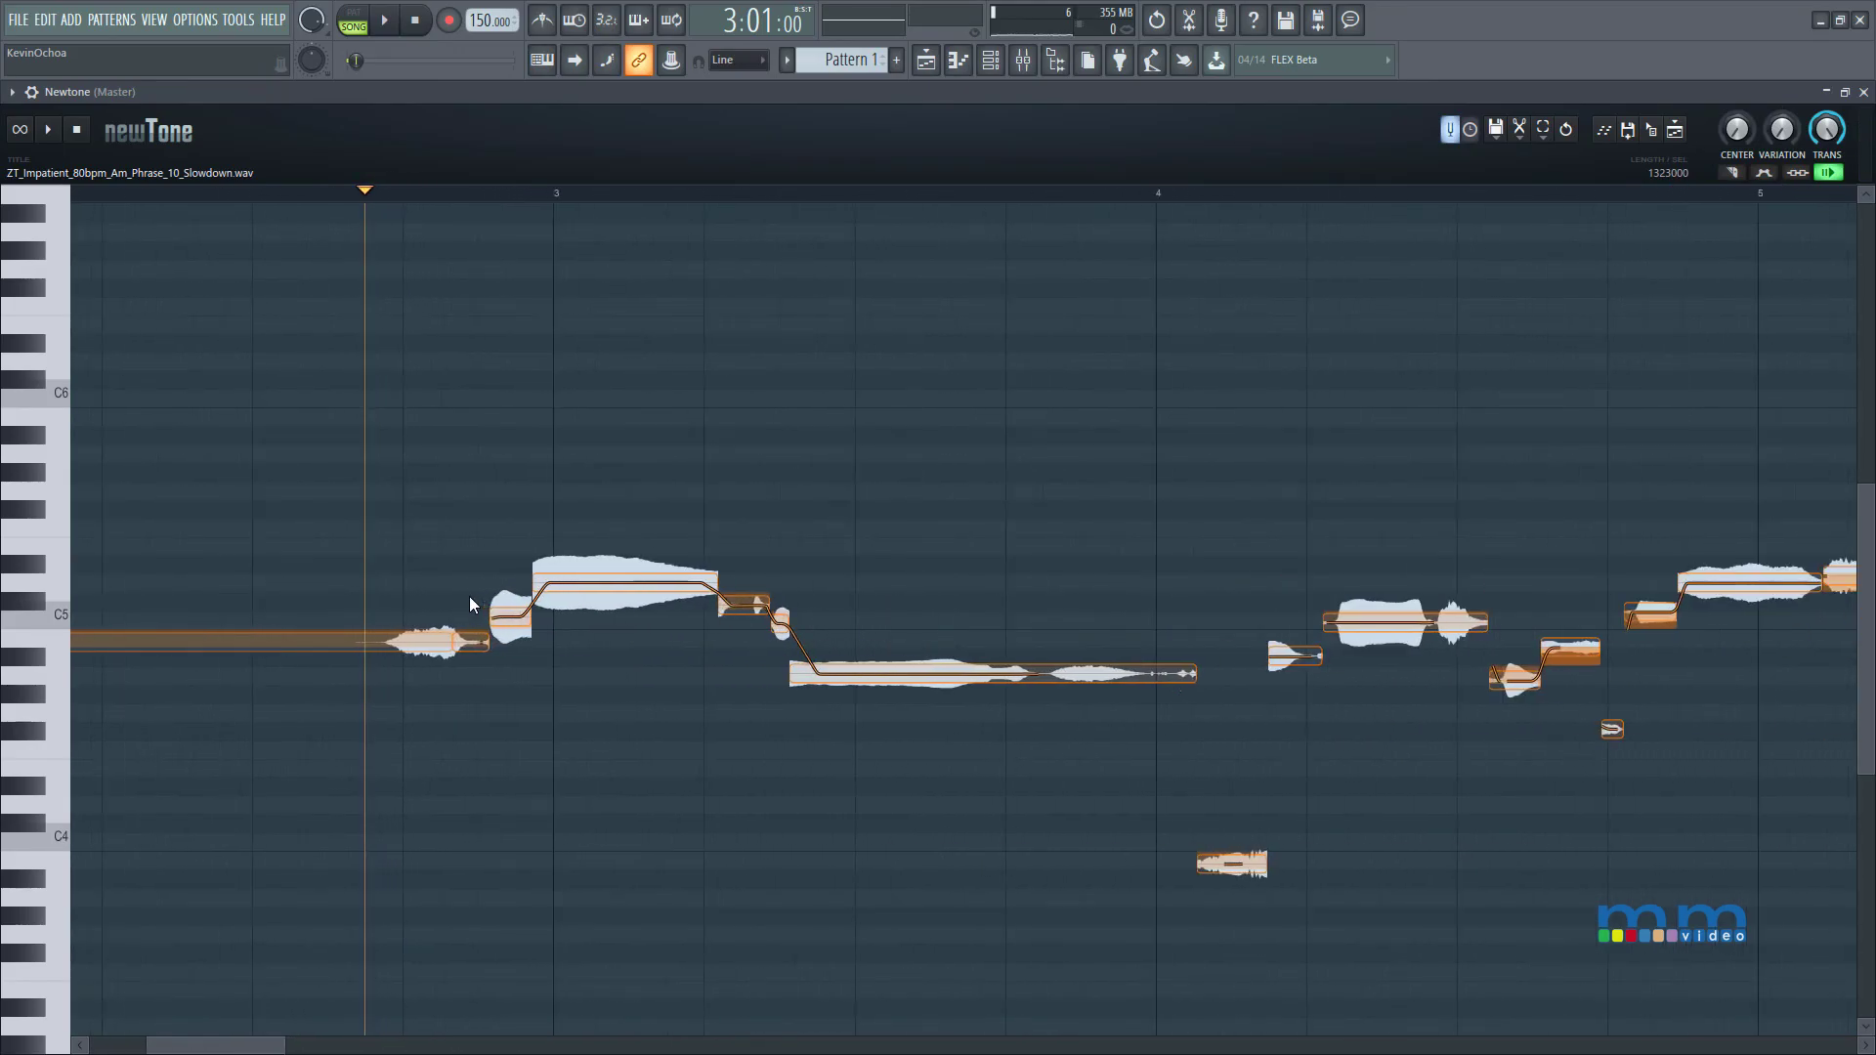
scroll(469, 604, "up", 2)
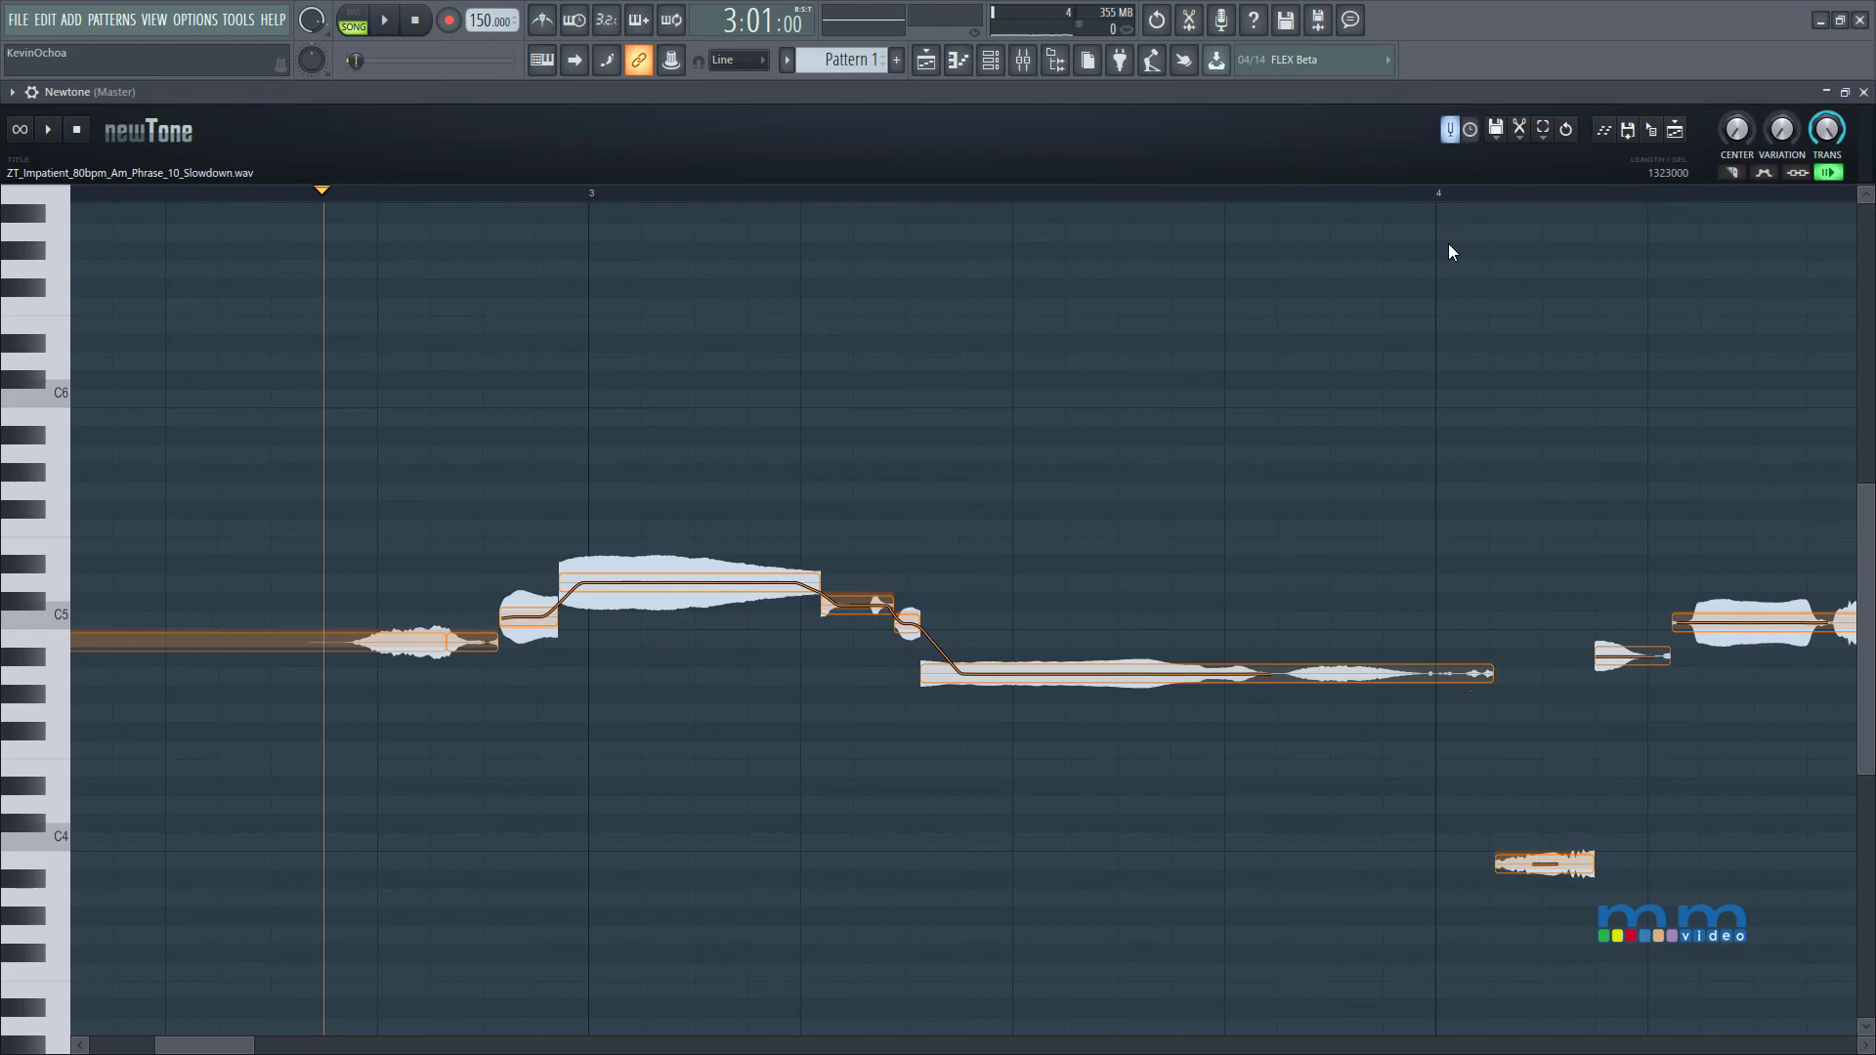
mouse_move(1782, 128)
left_mouse_down()
mouse_move(1781, 83)
mouse_move(1781, 137)
left_mouse_up()
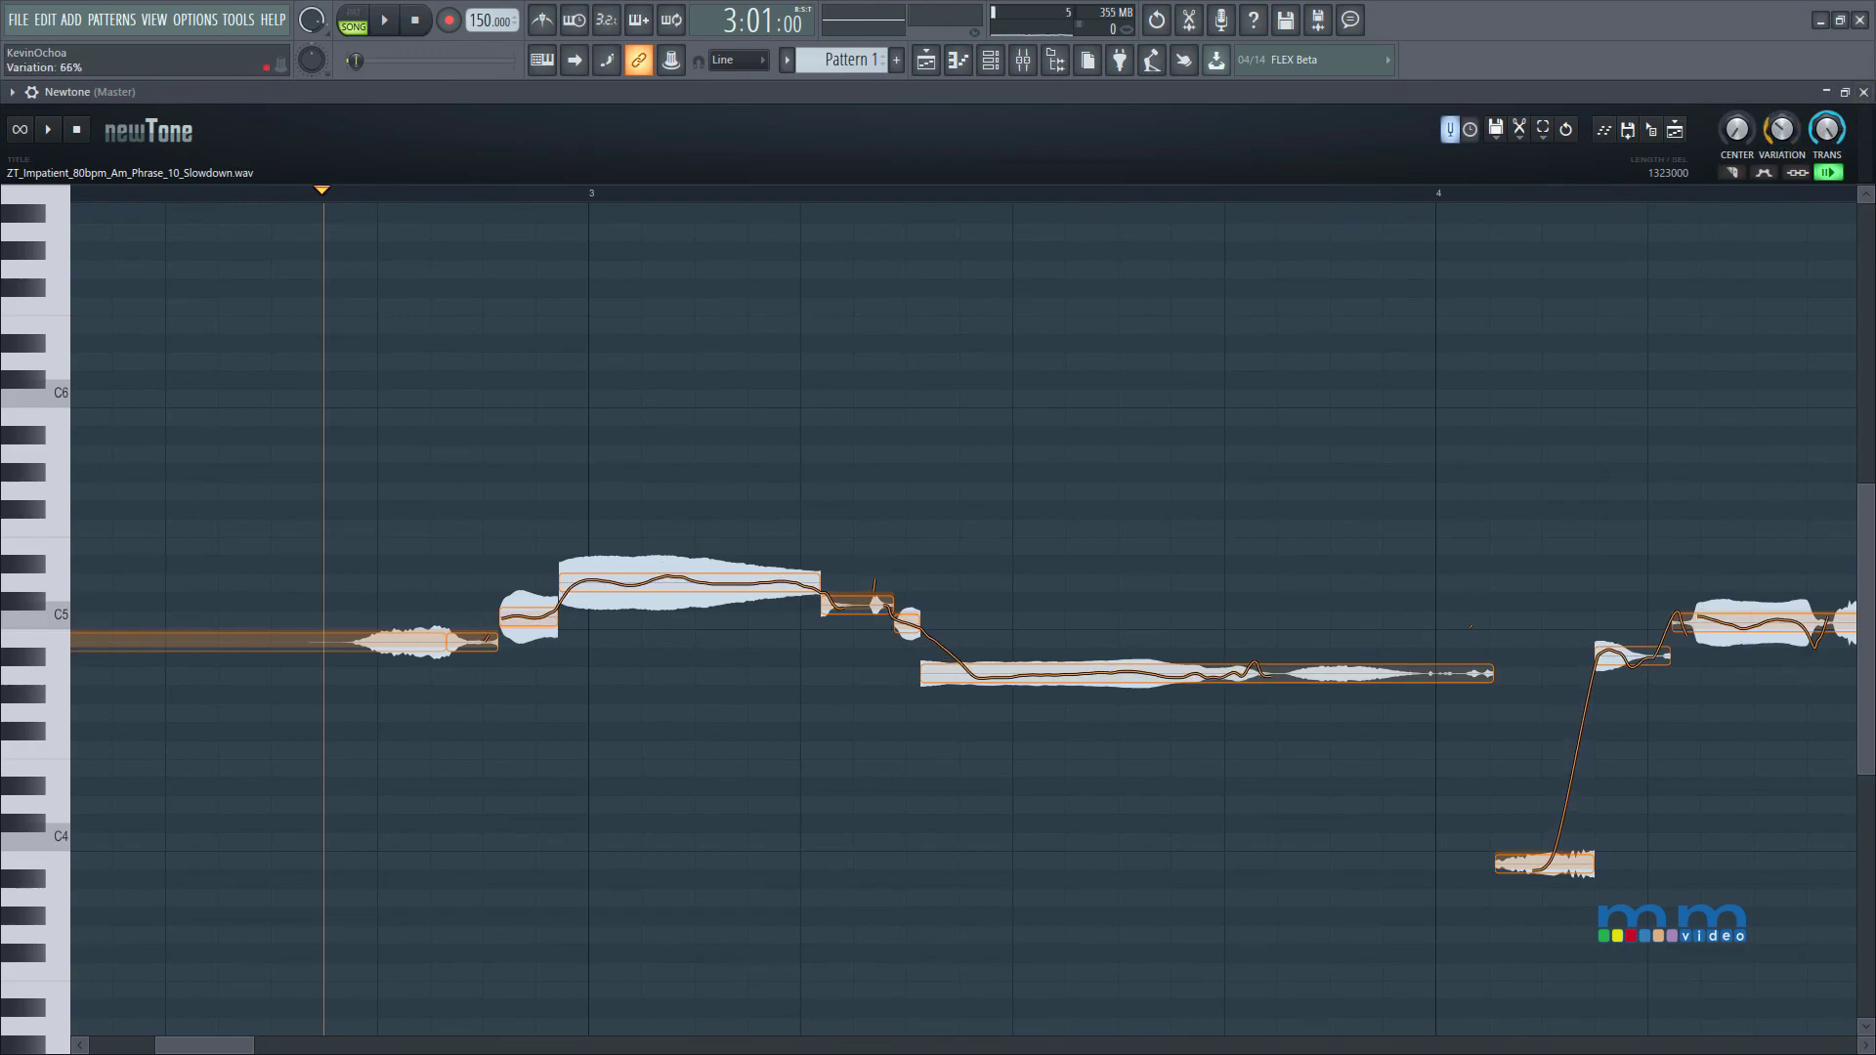
left_click_drag(1781, 137, 1736, 117)
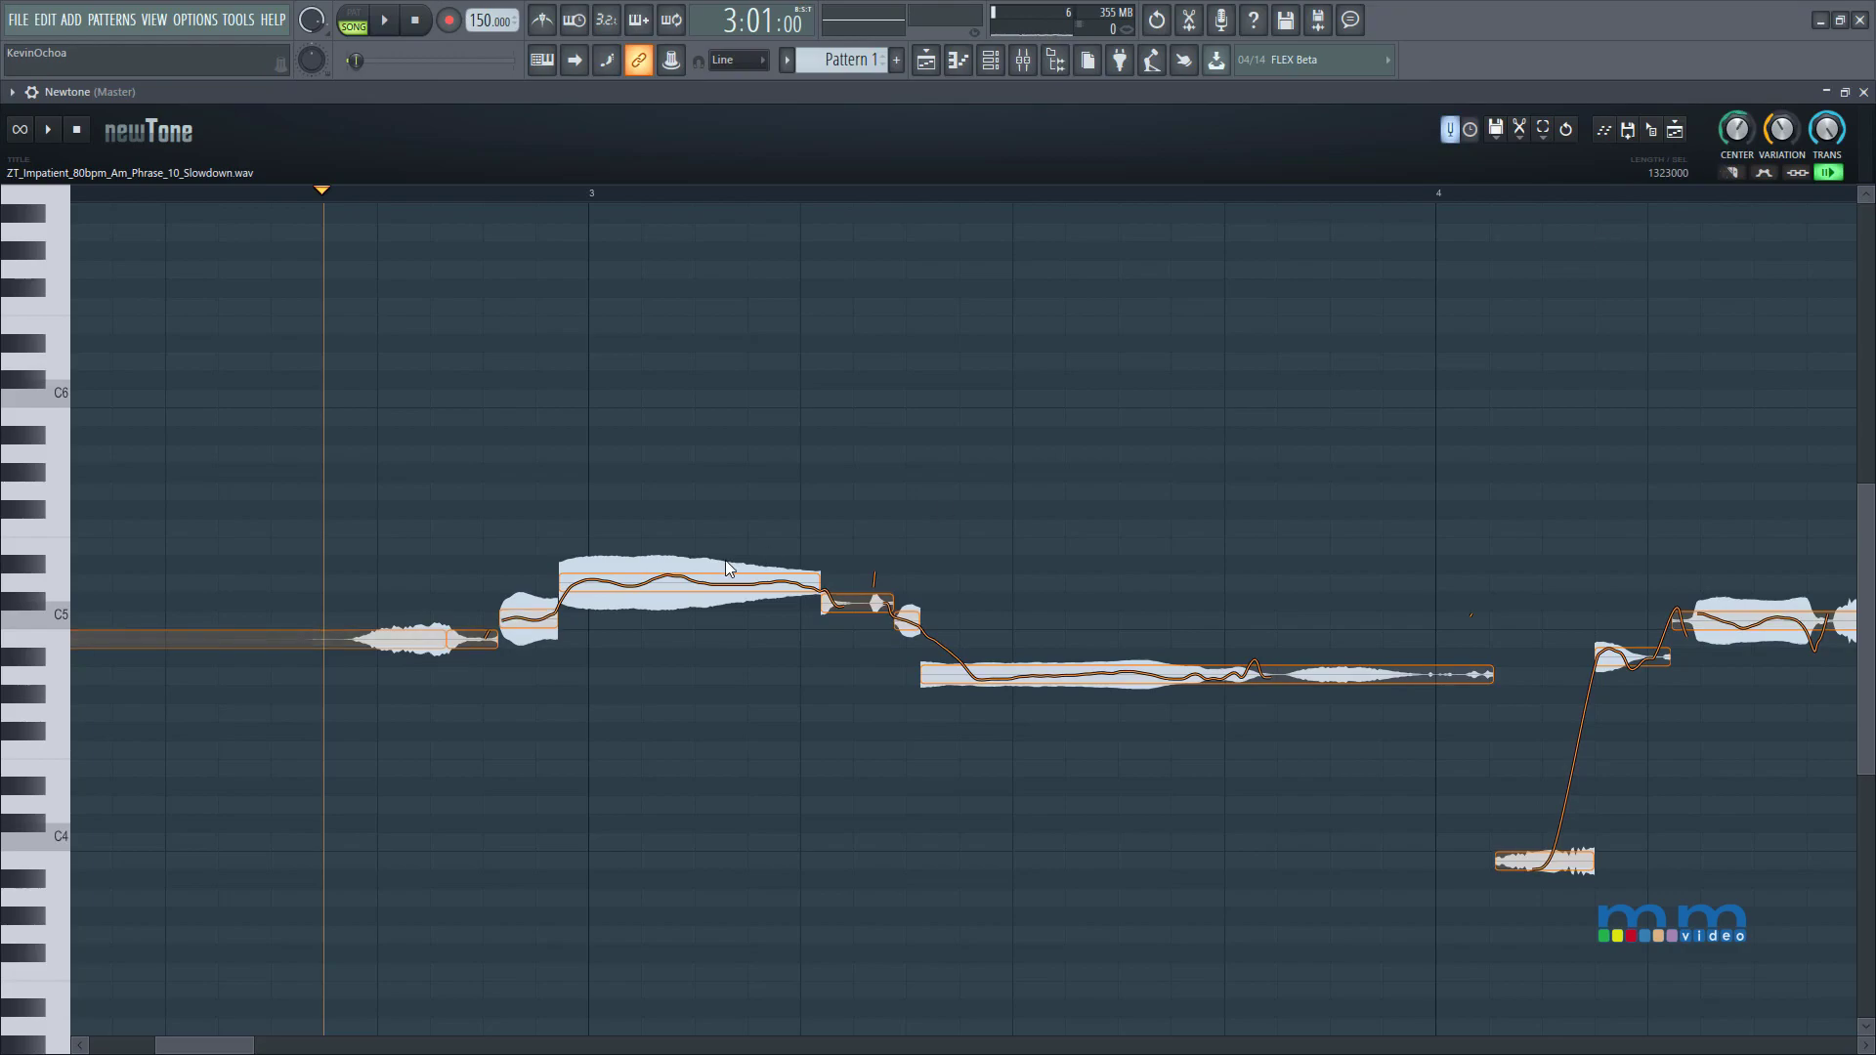
Move the start of the long, loud note to the bar 3 line, and play back the retimed passage.
mouse_move(559, 592)
left_mouse_down()
mouse_move(611, 591)
mouse_move(588, 590)
left_mouse_up()
key("space")
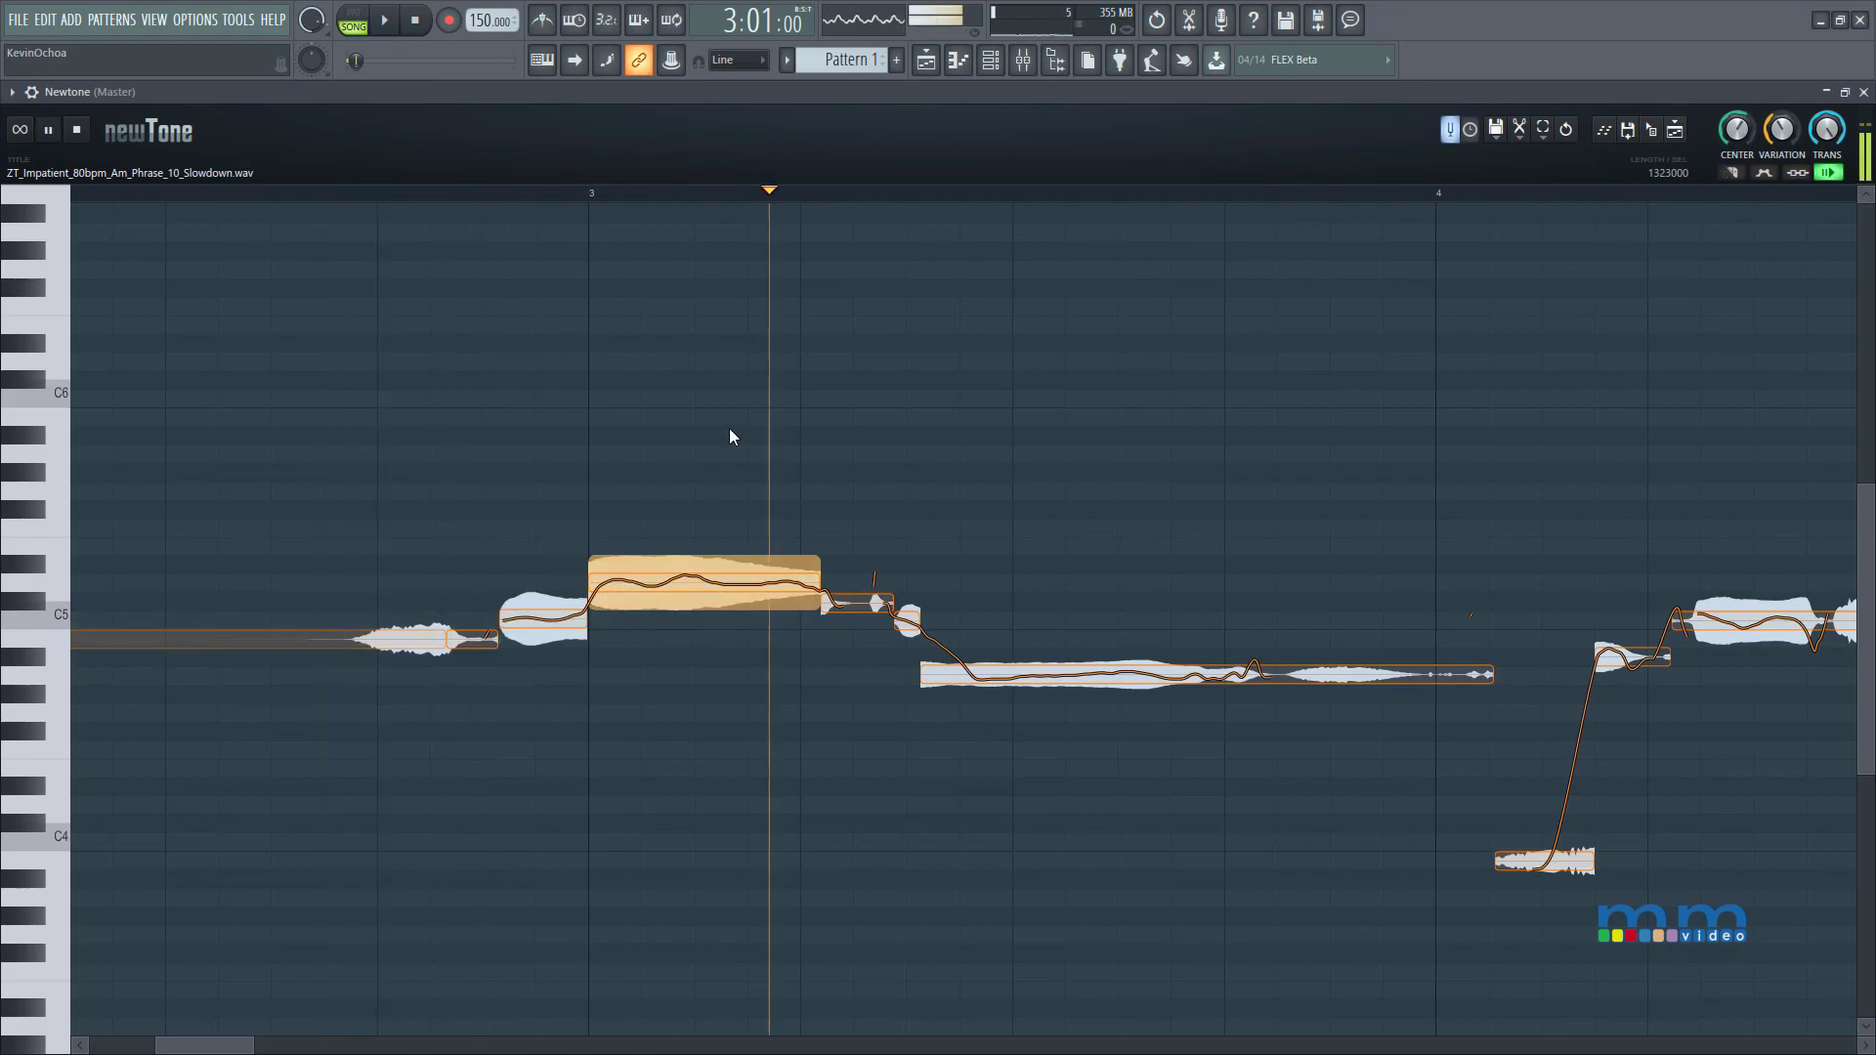
key("space")
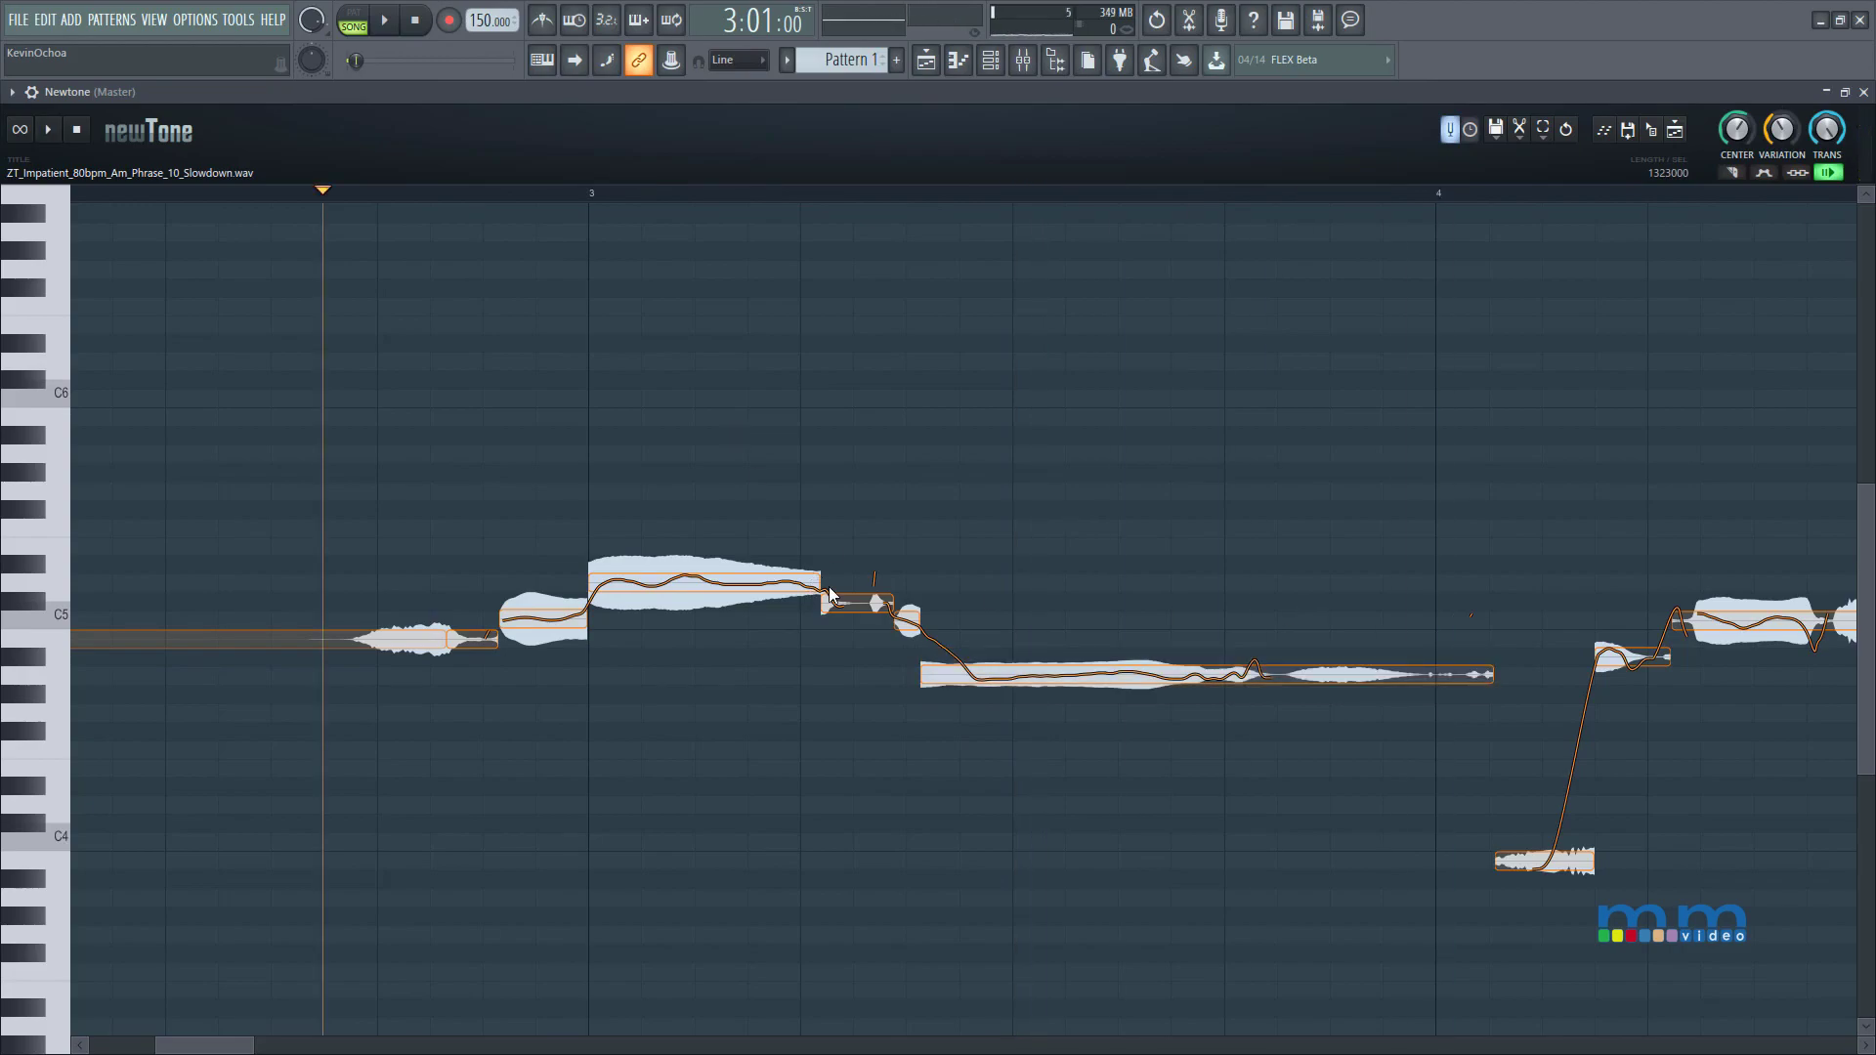
Enable advanced editing and slightly reduce the volume and pitch variation of the long note starting at bar 3.
left_click(1764, 172)
left_click(719, 590)
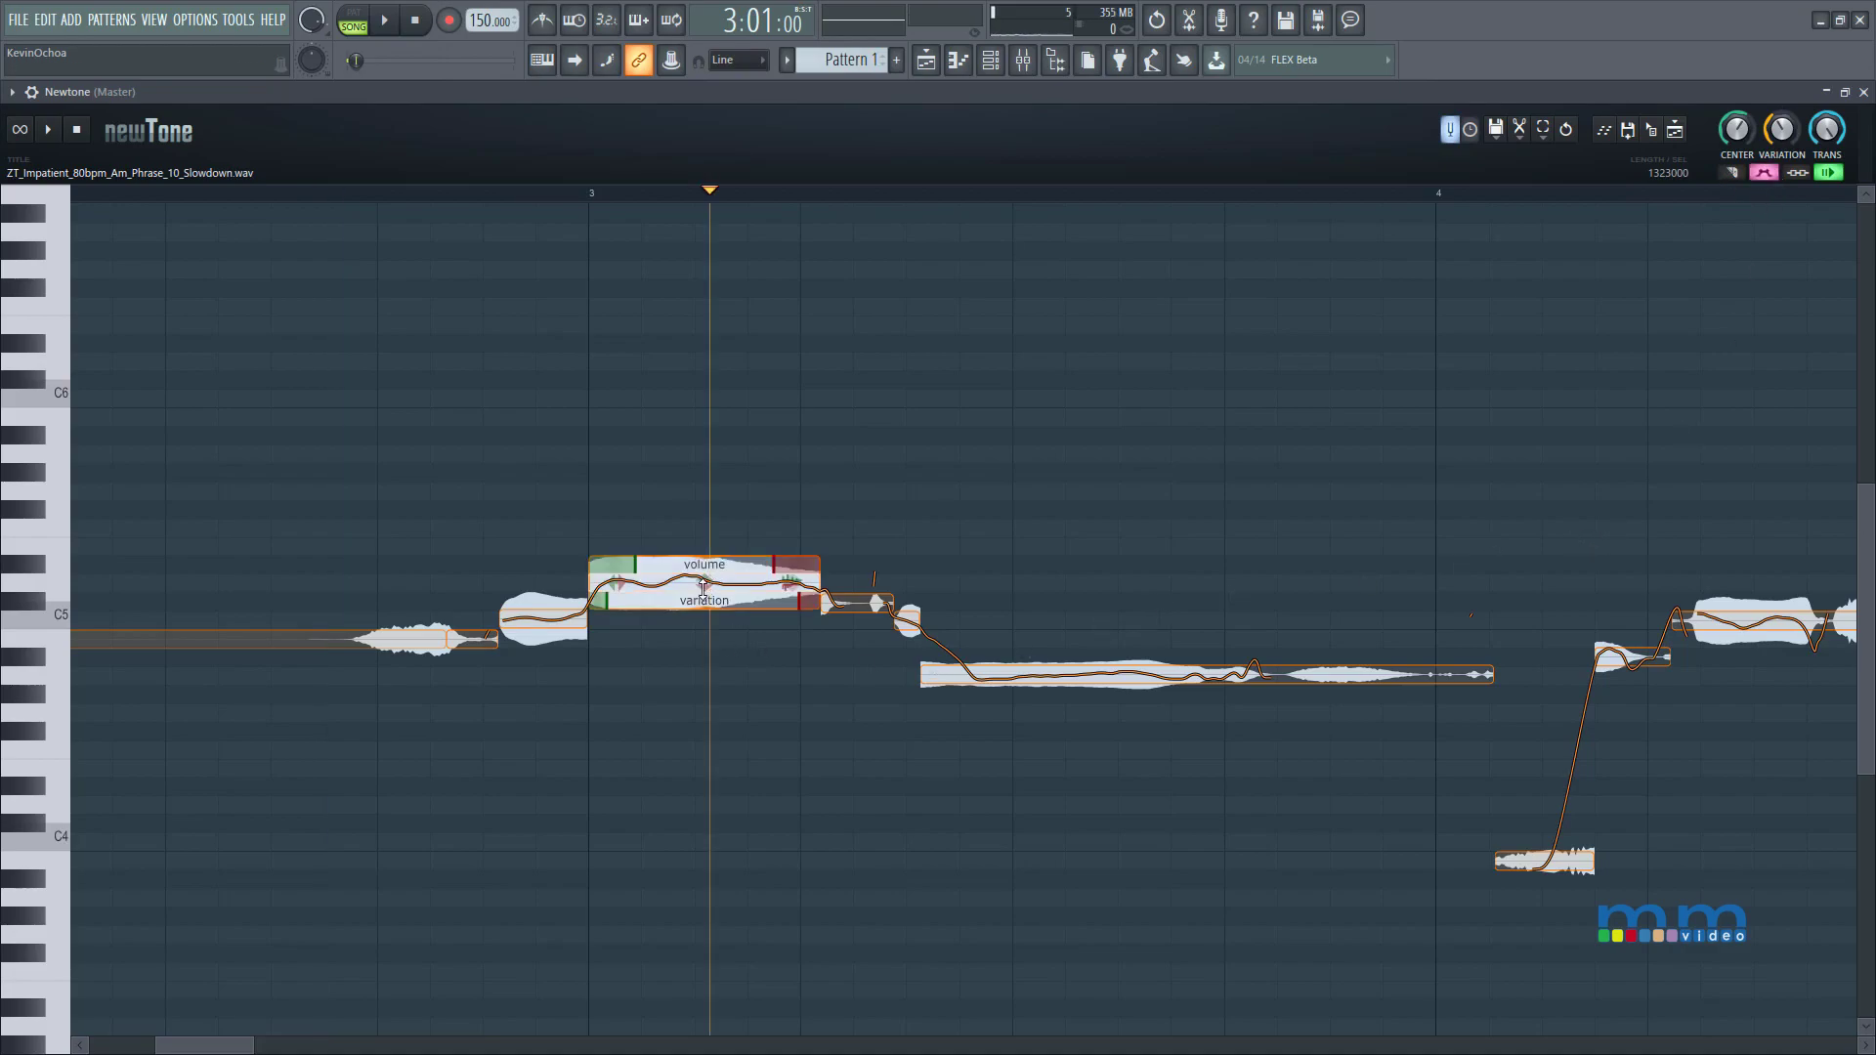
mouse_move(819, 572)
left_mouse_down()
mouse_move(758, 606)
mouse_move(794, 608)
mouse_move(749, 608)
mouse_move(785, 619)
left_mouse_up()
left_click_drag(609, 600, 705, 575)
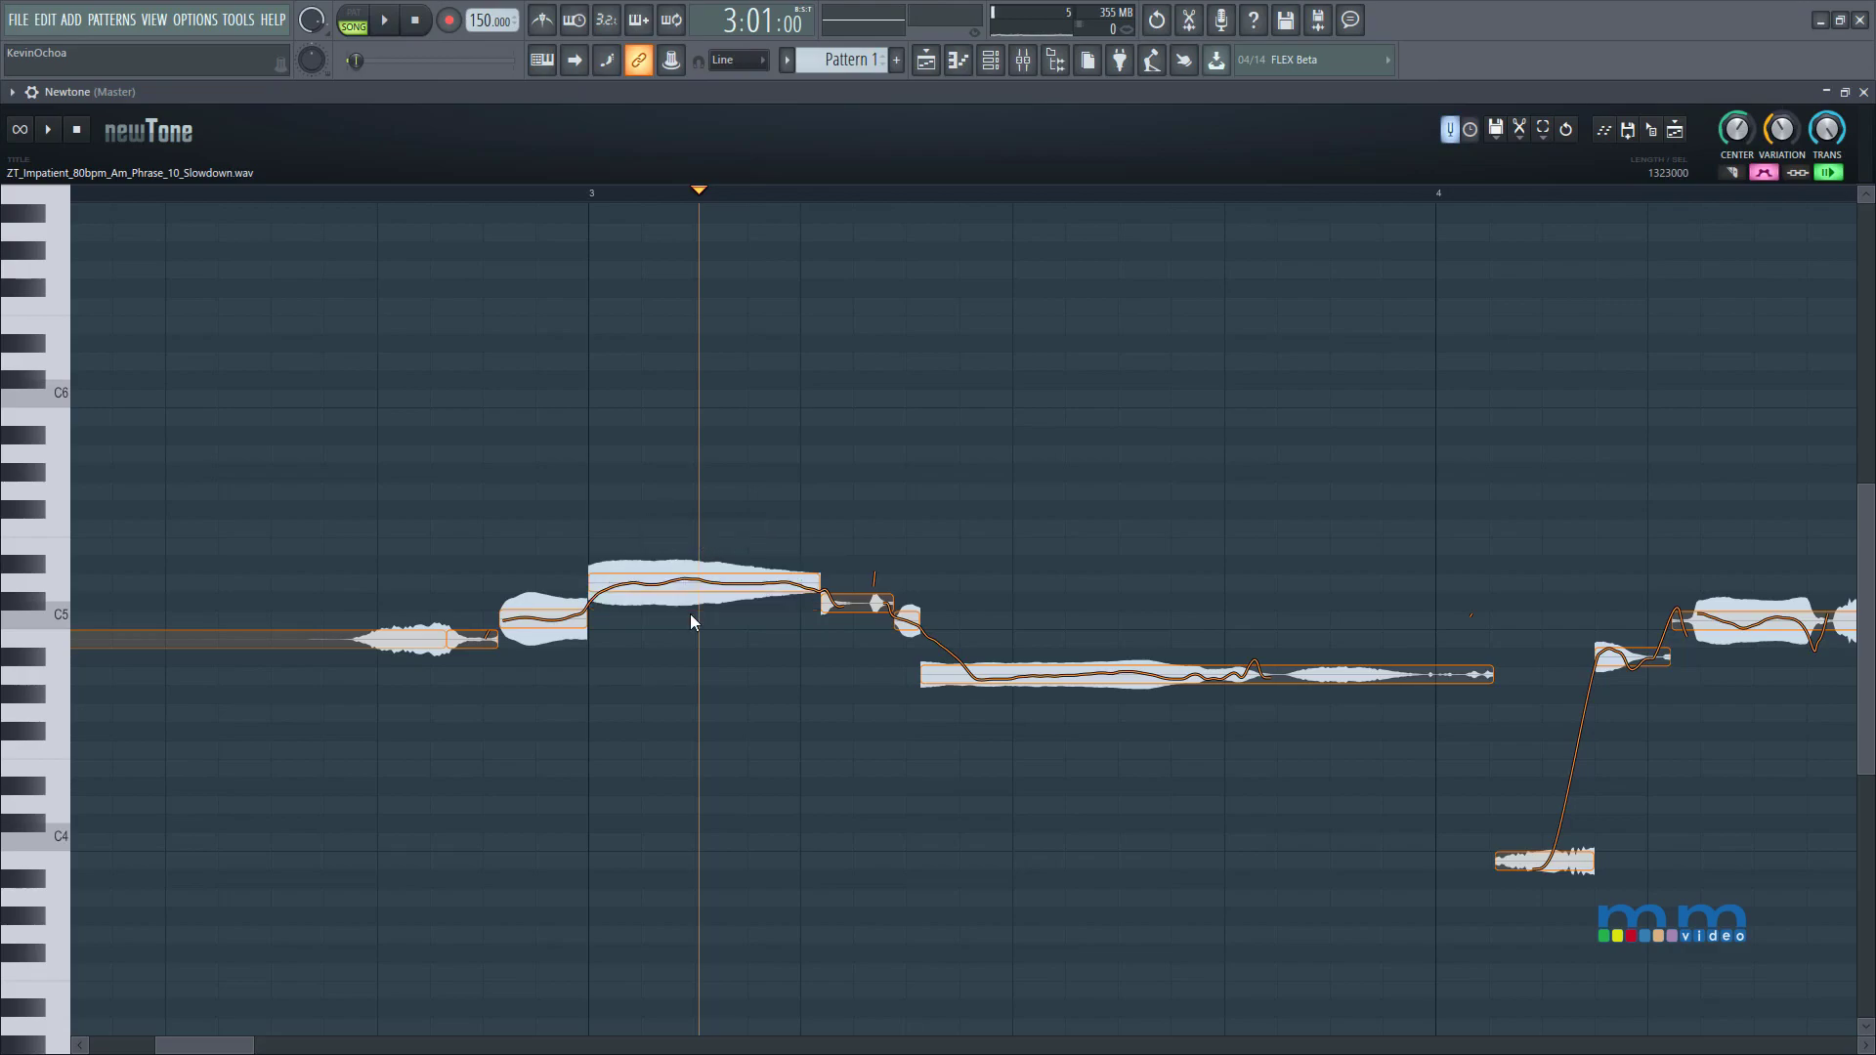
Raise the long, low note between bars 3 and 4 to C5, and play the vocal from just before bar 3.
scroll(897, 526, "down", 2)
scroll(893, 520, "down", 5)
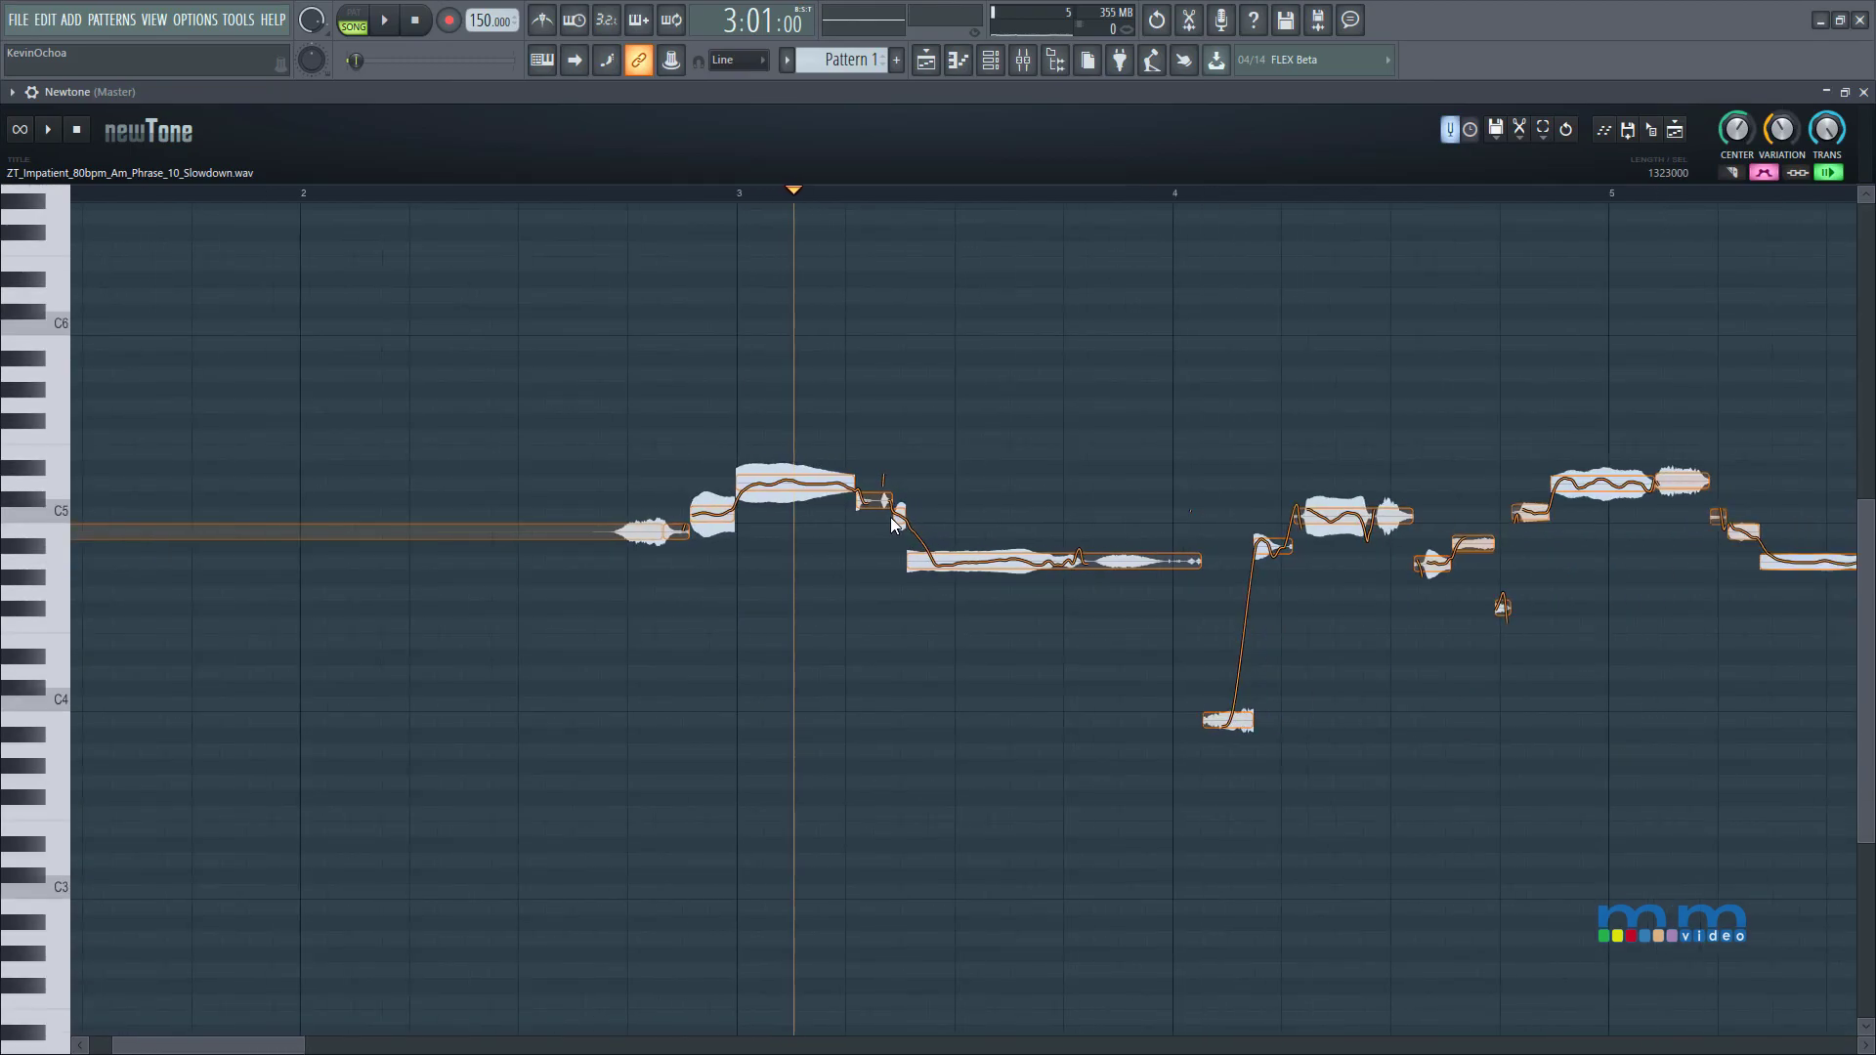
scroll(985, 518, "up", 2)
left_click_drag(1024, 663, 1111, 649)
left_click(653, 191)
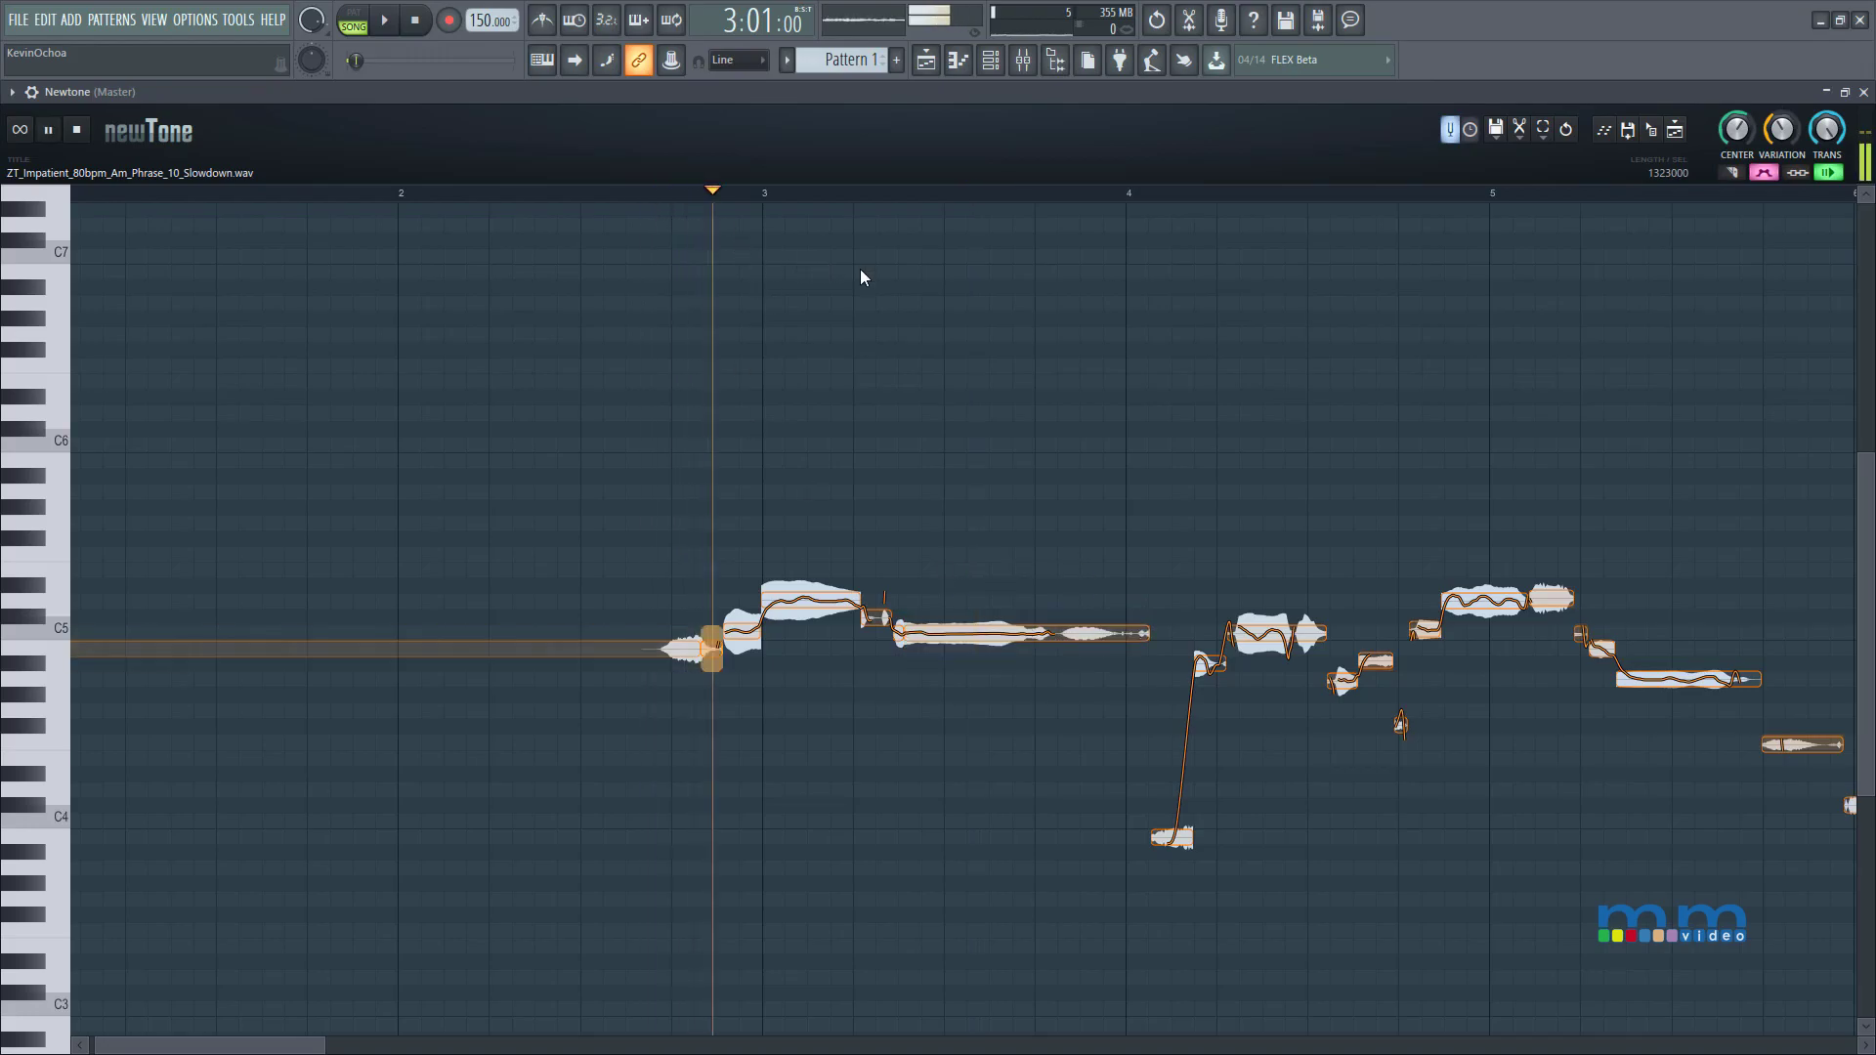